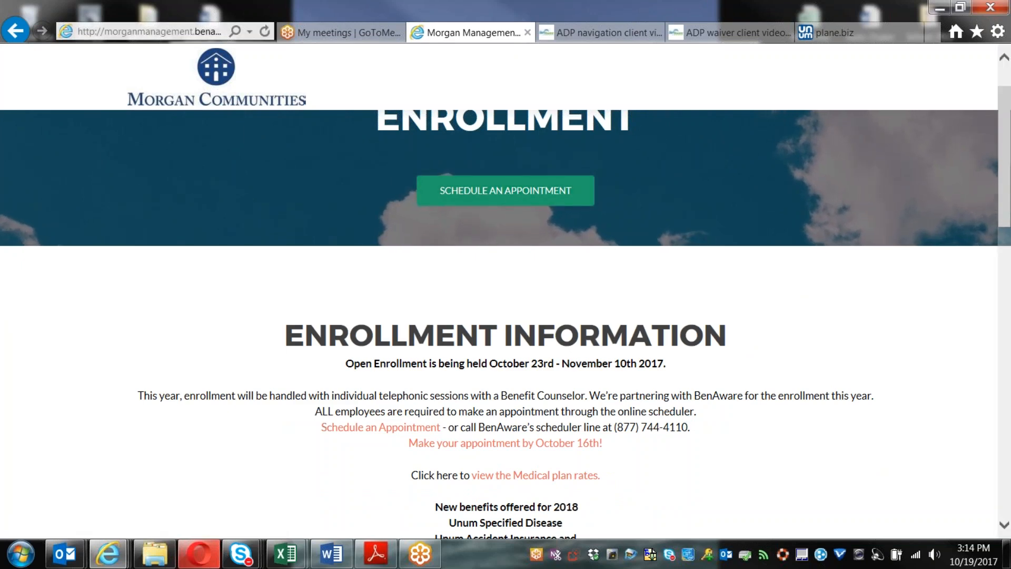
Step: Highlight the scheduler phone number, then scroll down to the Excellus medical plan icons
left_click_drag(603, 427, 705, 435)
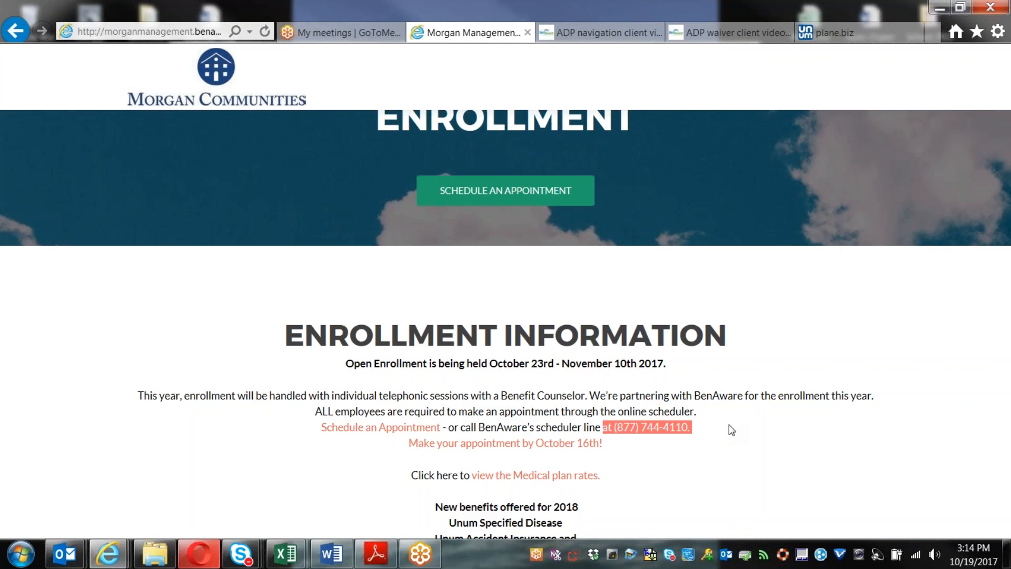
scroll(730, 425, "down", 2)
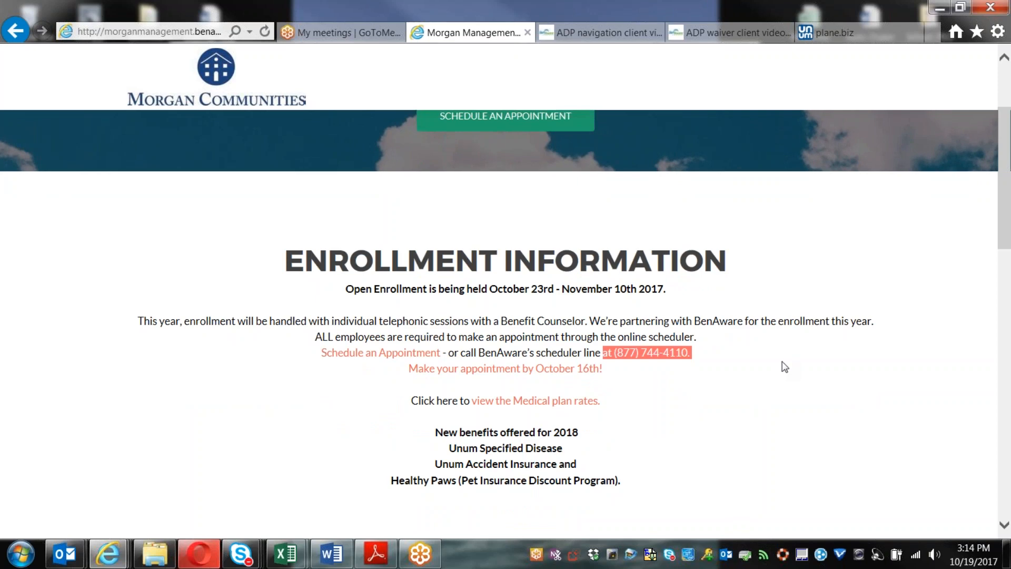
scroll(785, 367, "down", 2)
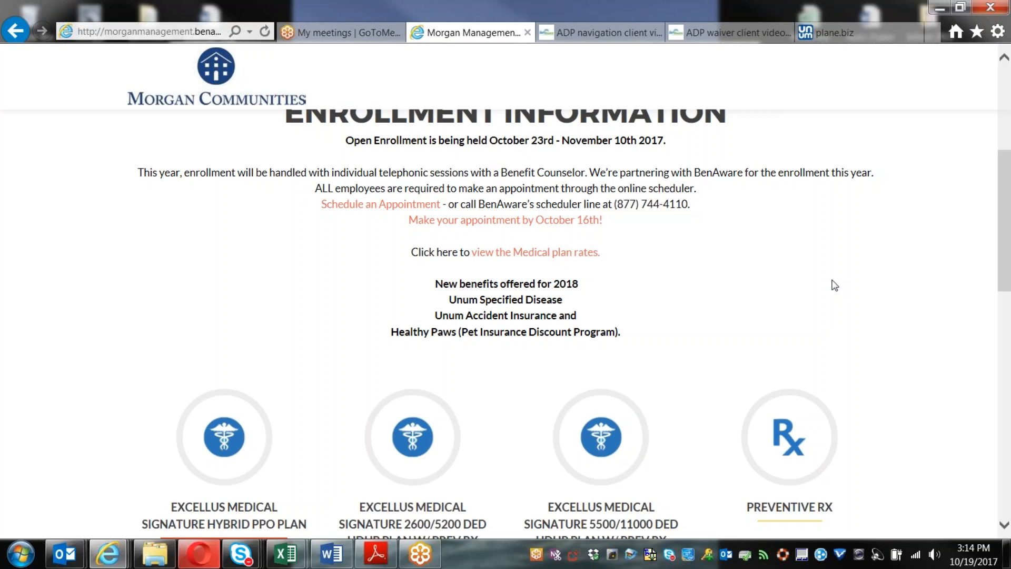
scroll(854, 282, "down", 4)
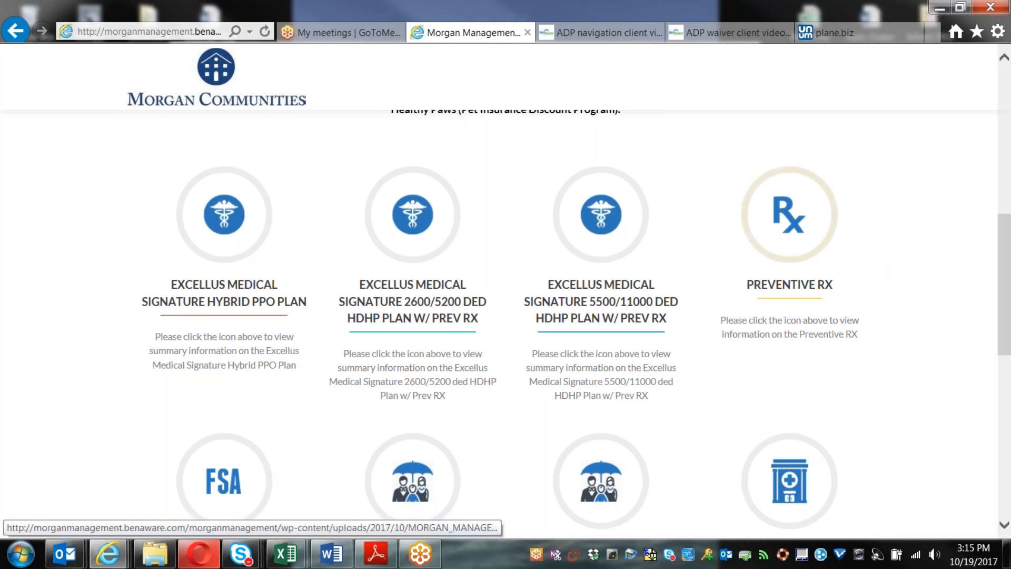
Step: Open the Excellus Hybrid PPO plan summary and briefly highlight the family deductible limit note
left_click(225, 234)
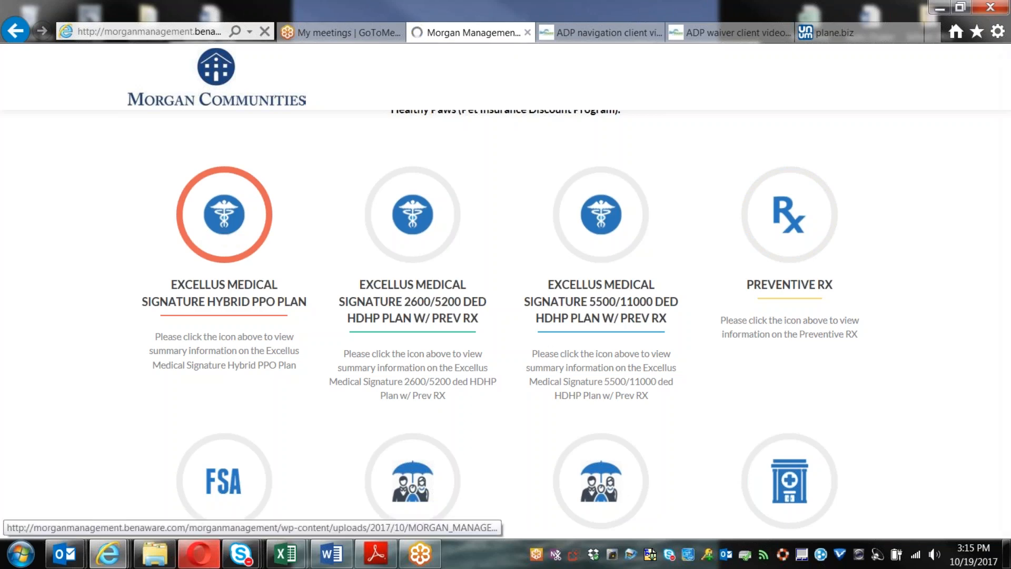
scroll(874, 356, "down", 4)
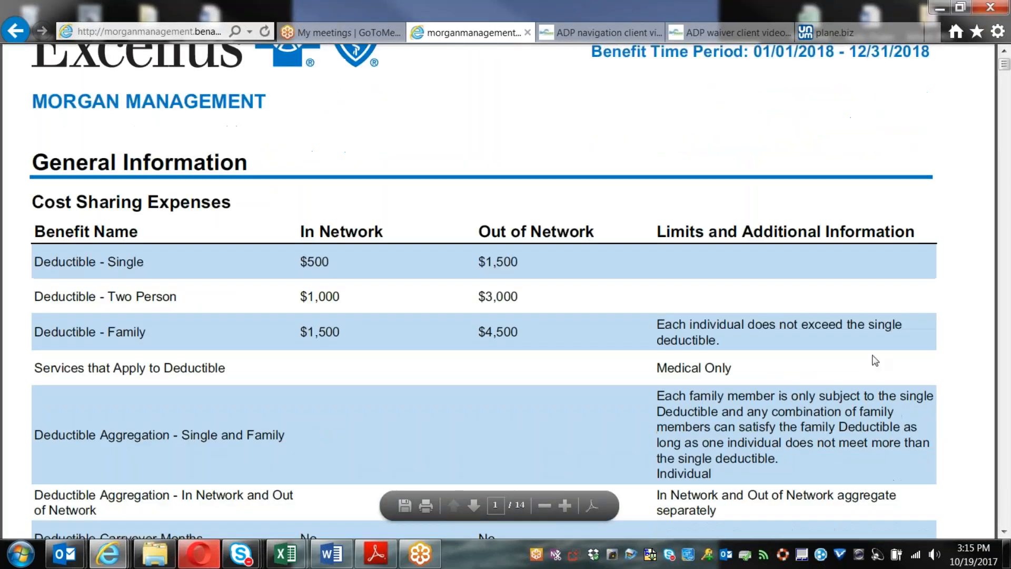
scroll(873, 356, "down", 1)
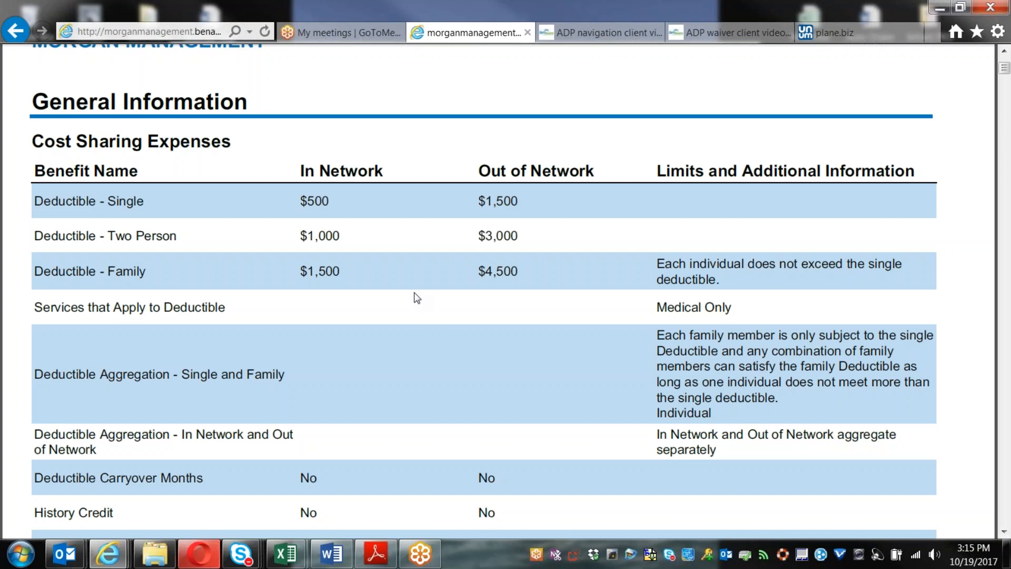
left_click_drag(659, 265, 881, 284)
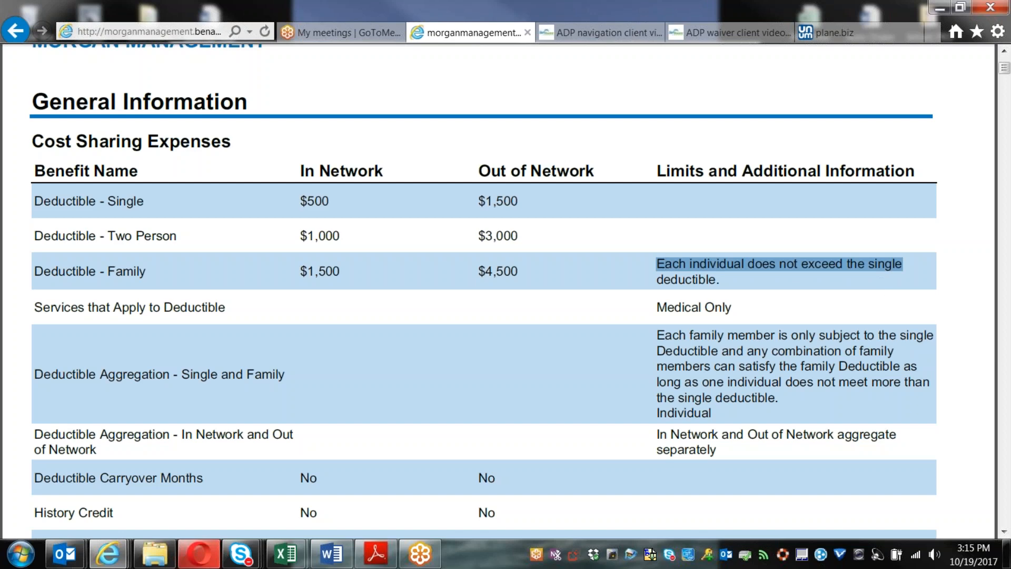
left_click(882, 287)
Step: Review the cost-sharing table and highlight the $1,000 two-person in-network deductible
scroll(465, 339, "down", 1)
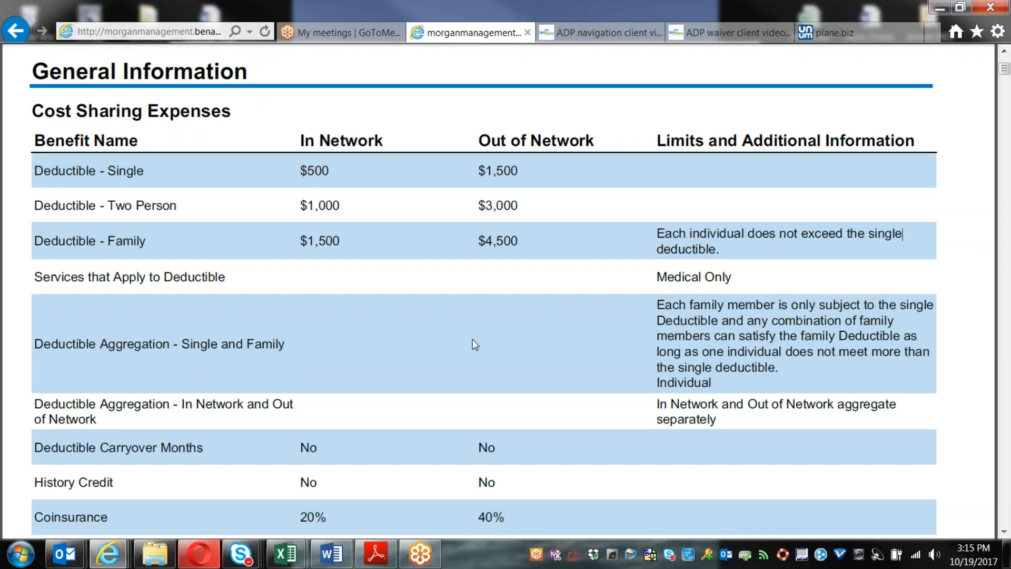
scroll(475, 345, "down", 1)
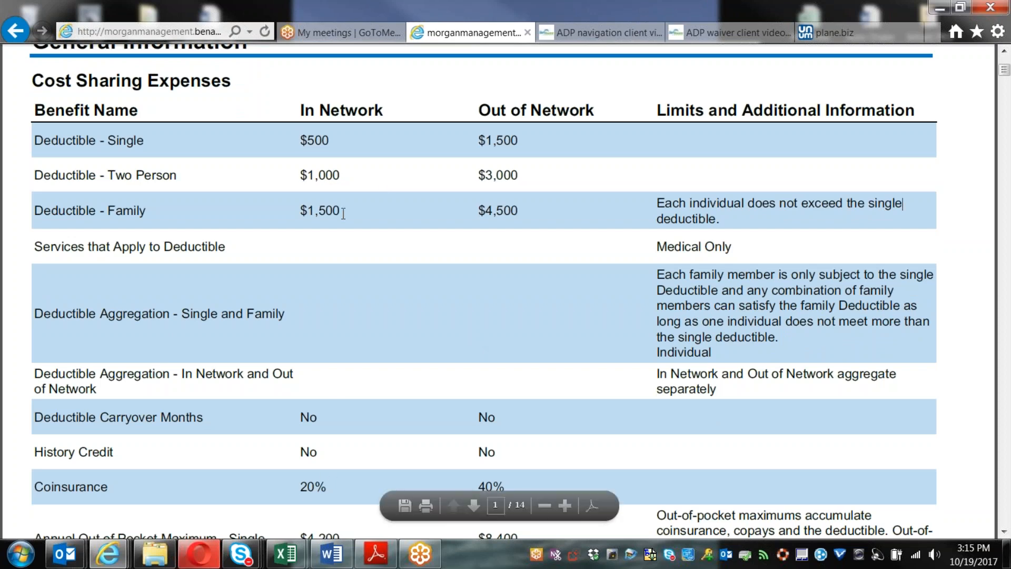
scroll(351, 400, "down", 5)
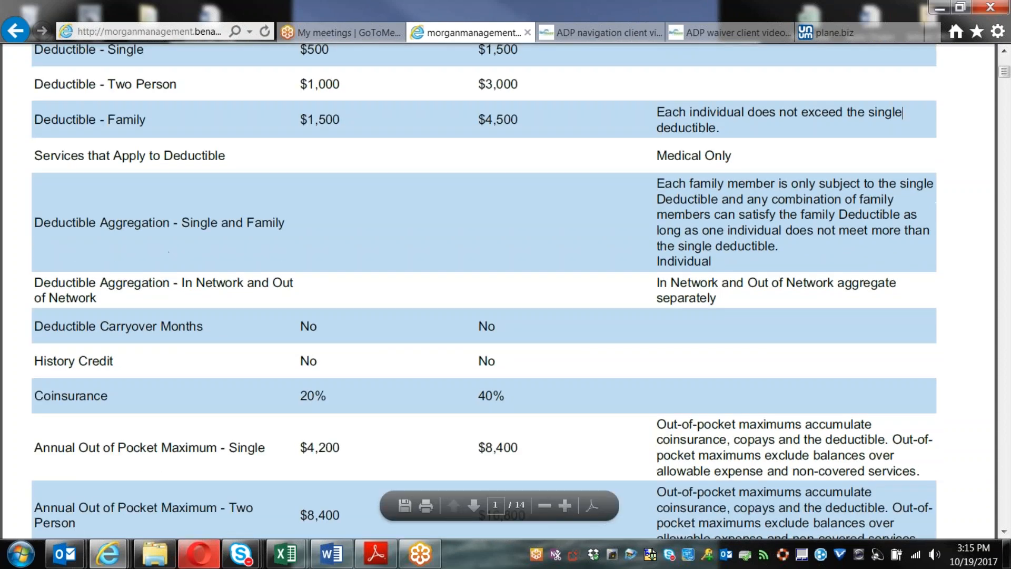
scroll(355, 372, "down", 2)
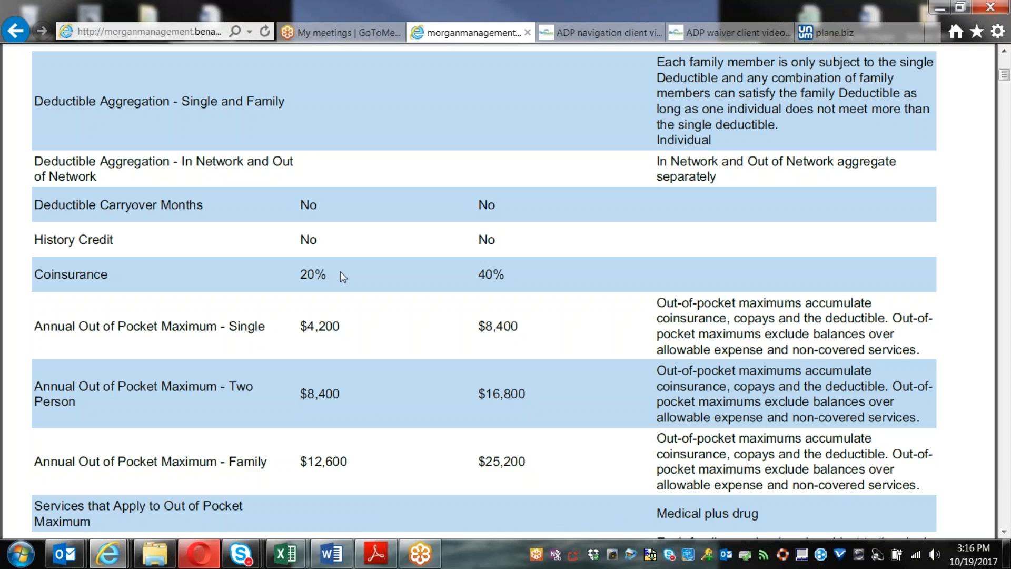
scroll(341, 271, "up", 3)
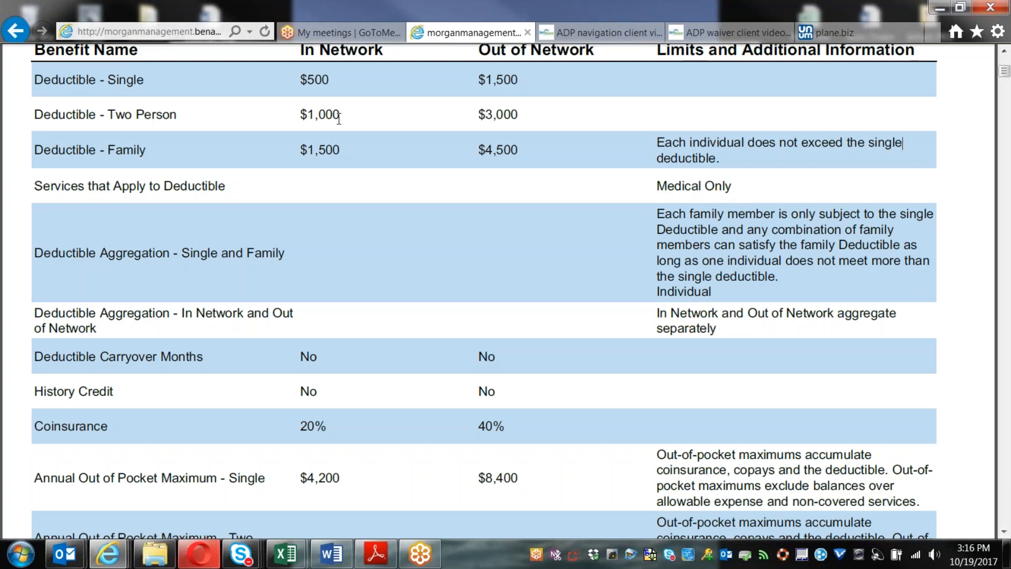
scroll(339, 120, "up", 1)
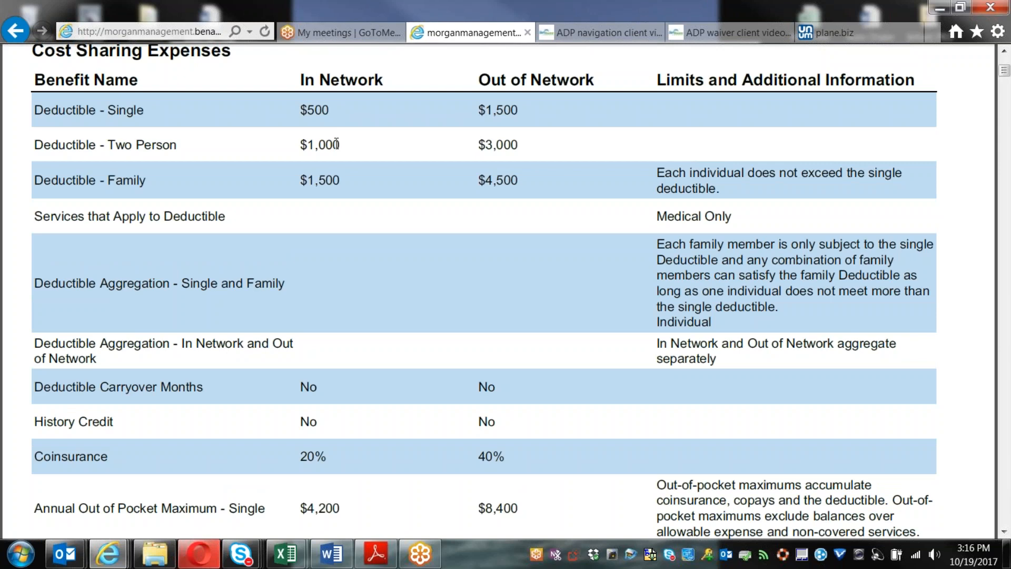
left_click_drag(300, 146, 352, 148)
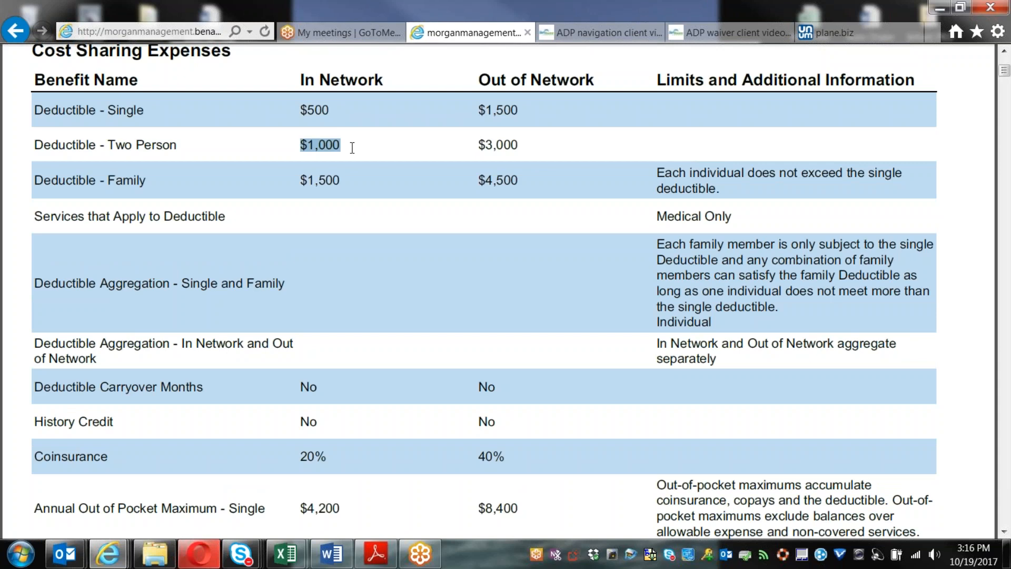
scroll(353, 147, "up", 2)
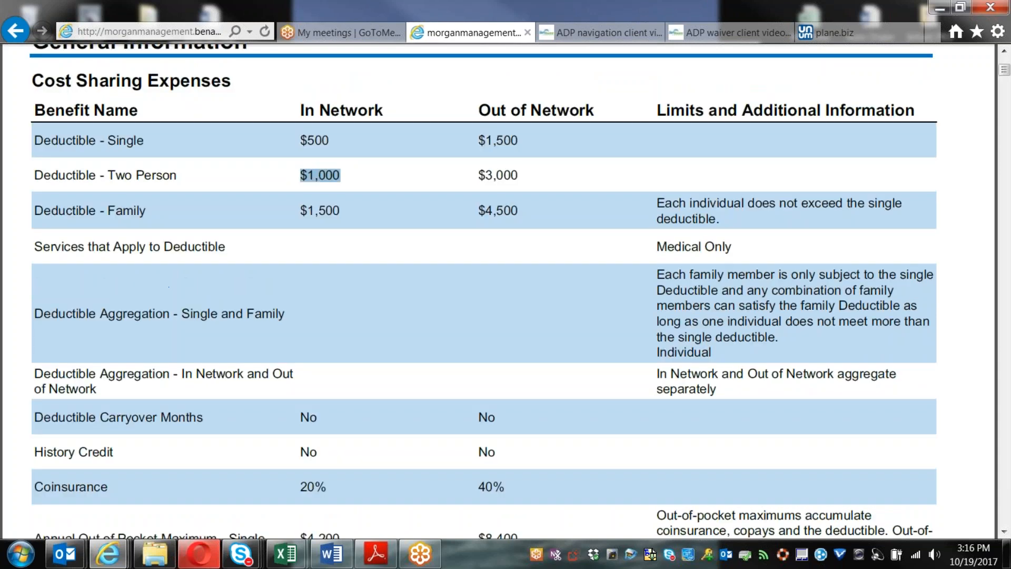
scroll(505, 289, "up", 1)
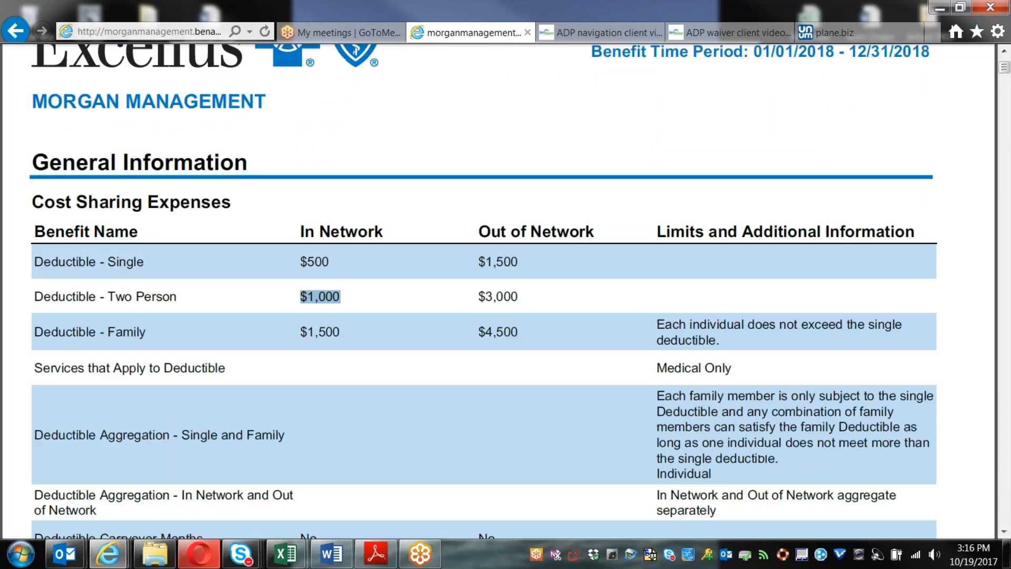
Step: Highlight the $500 single deductible, then scroll to the 20% coinsurance and out-of-pocket maximums
scroll(505, 290, "up", 1)
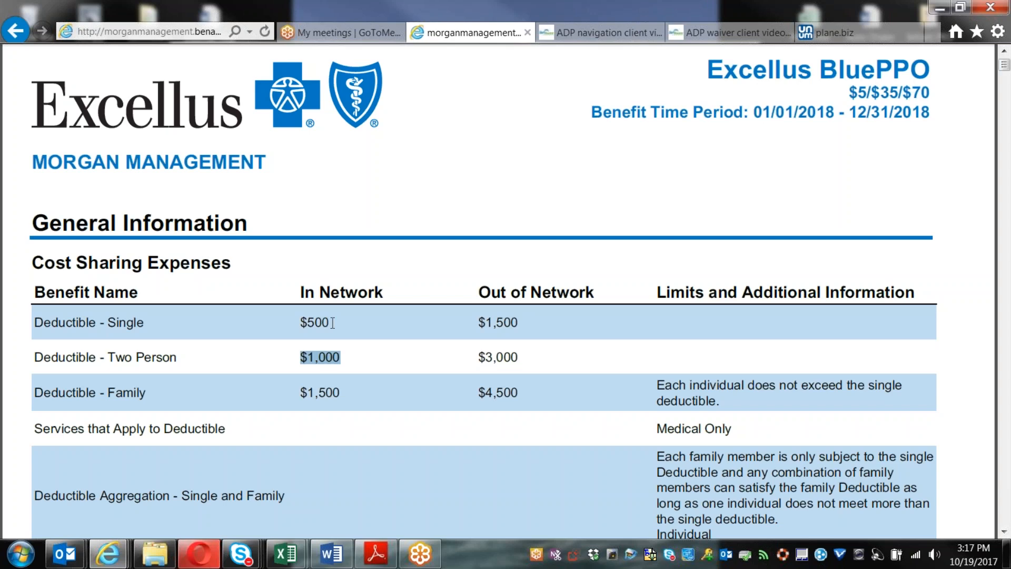
left_click_drag(332, 322, 299, 323)
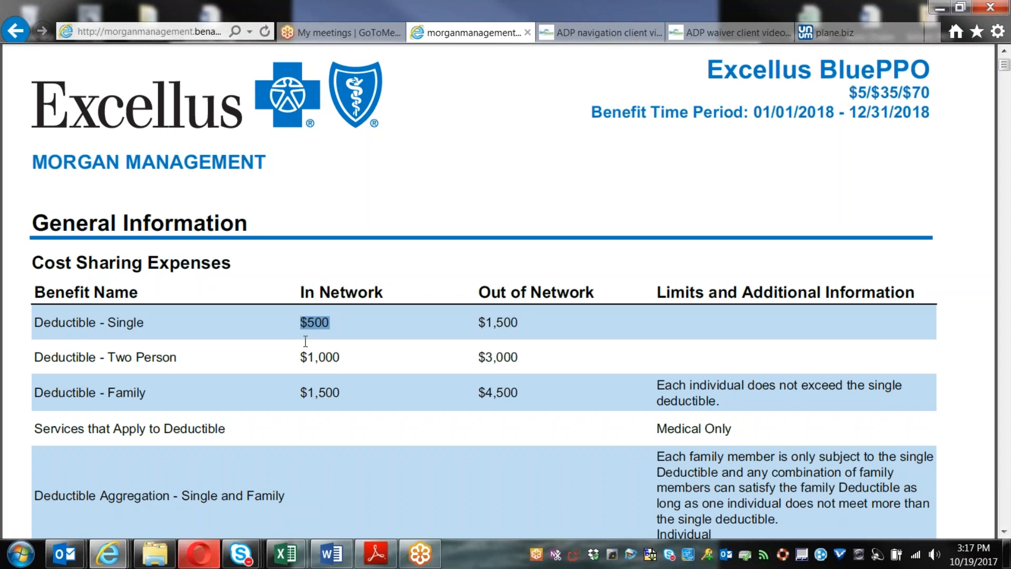
scroll(305, 341, "down", 8)
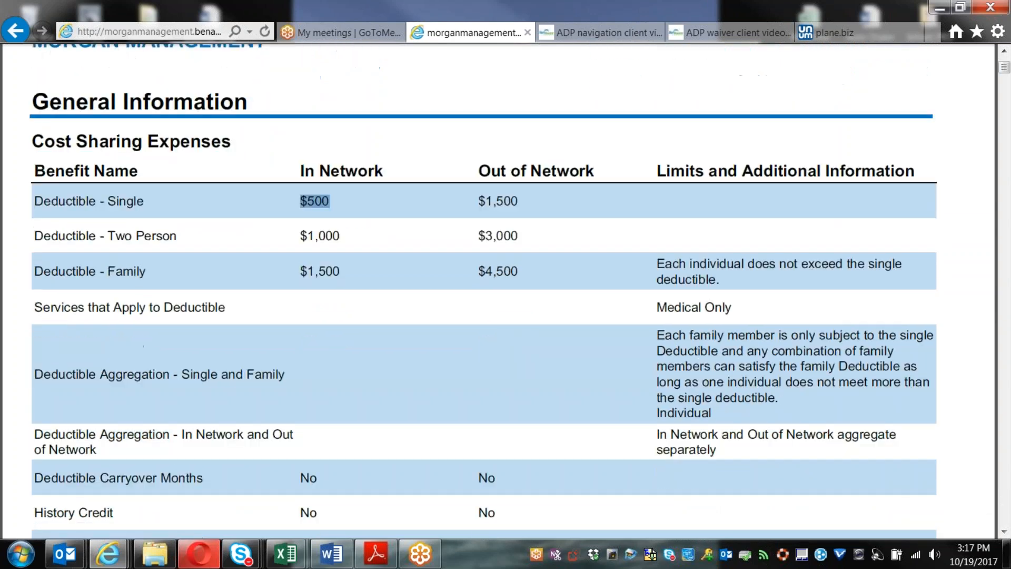
scroll(385, 396, "down", 1)
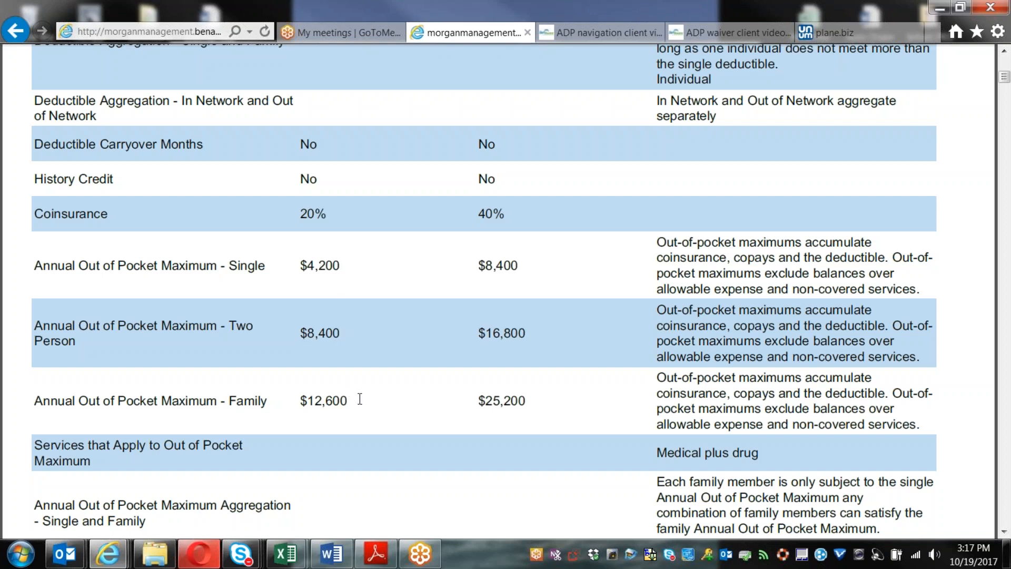
scroll(359, 399, "down", 3)
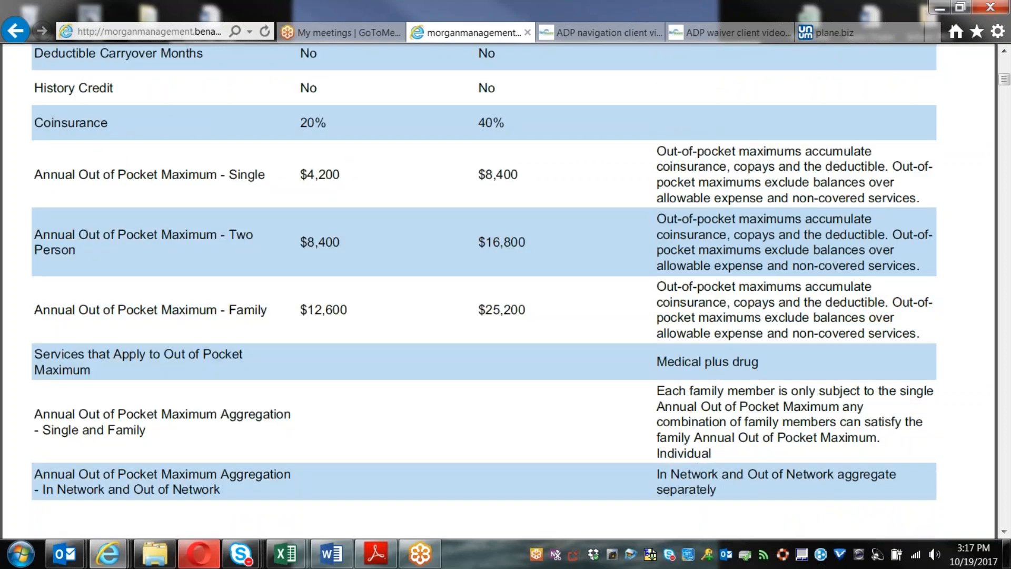
scroll(506, 290, "down", 15)
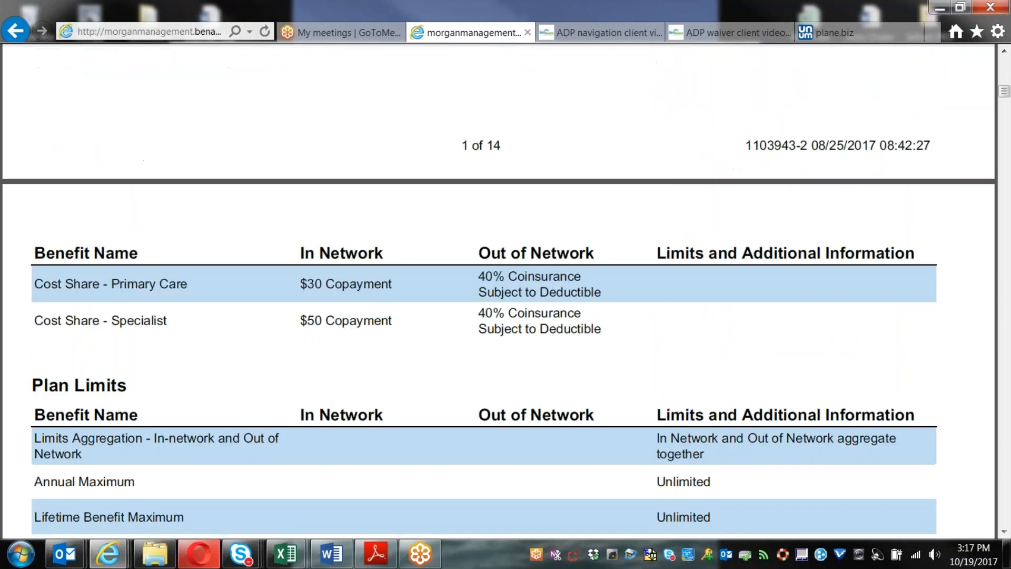
Step: Scroll down to Additional Group Characteristics: 699 total employees, 1105 eligible, large group
scroll(506, 290, "down", 1)
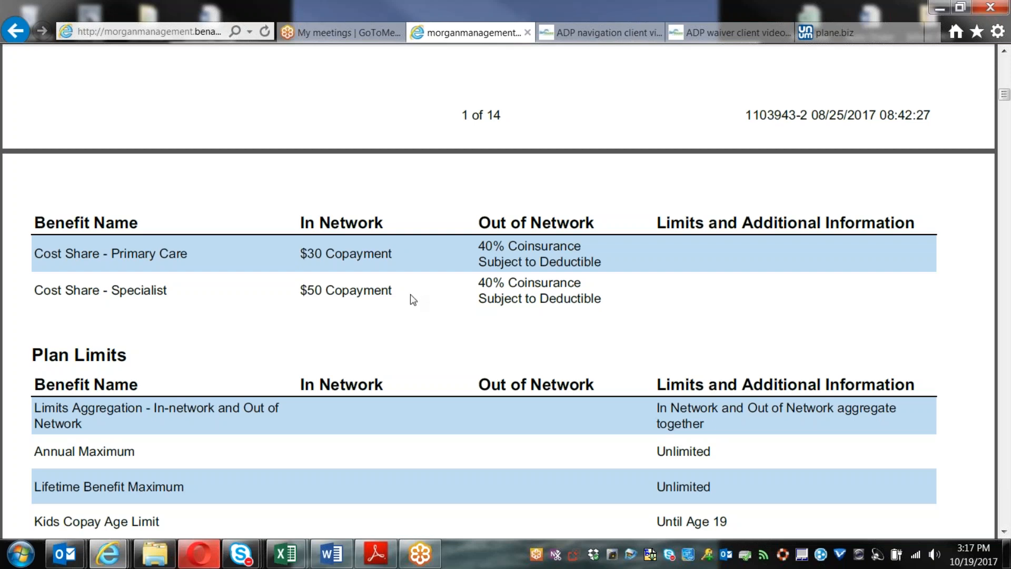
scroll(412, 300, "down", 1)
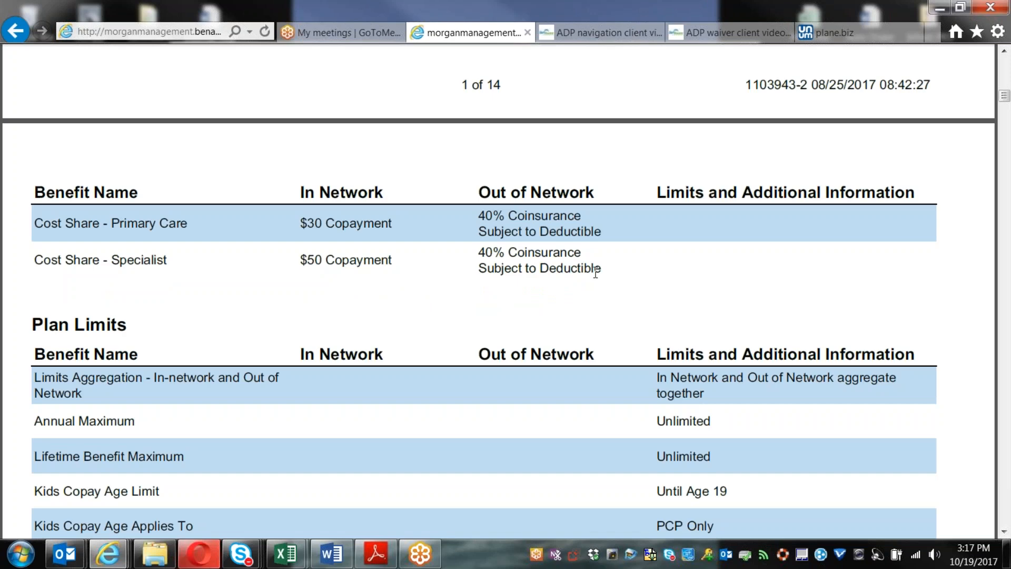
scroll(569, 326, "down", 3)
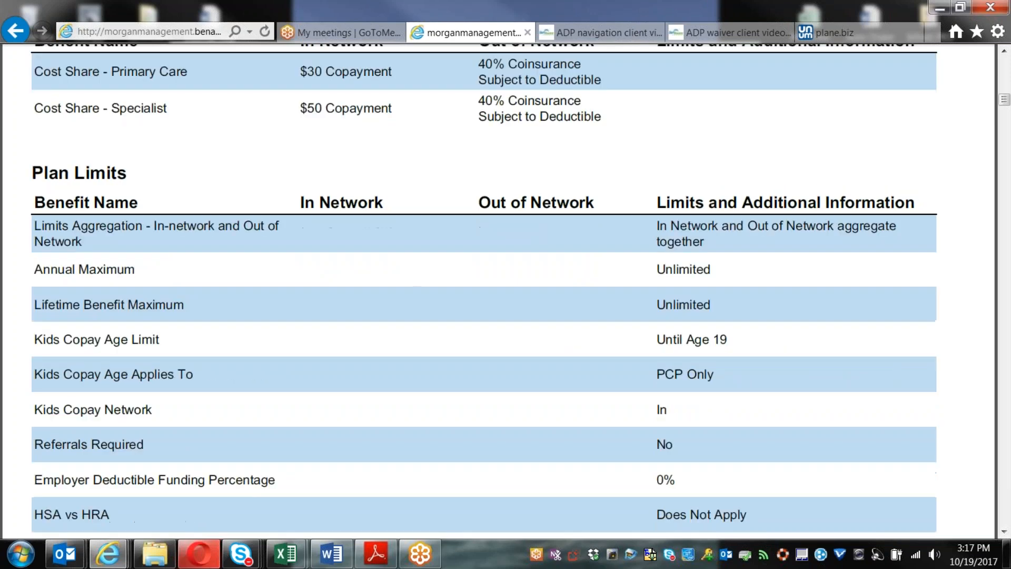
scroll(506, 290, "down", 2)
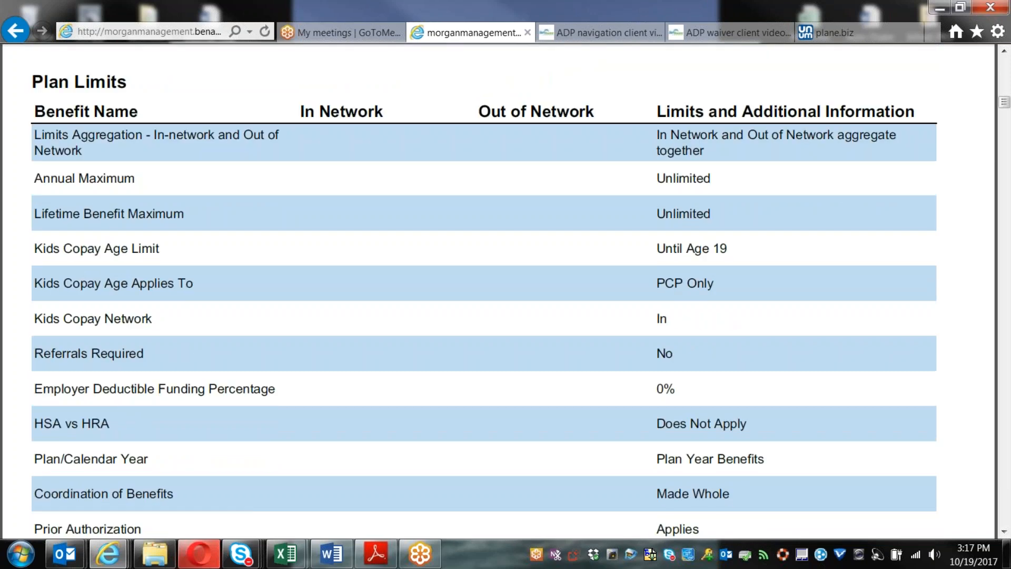
scroll(392, 150, "down", 1)
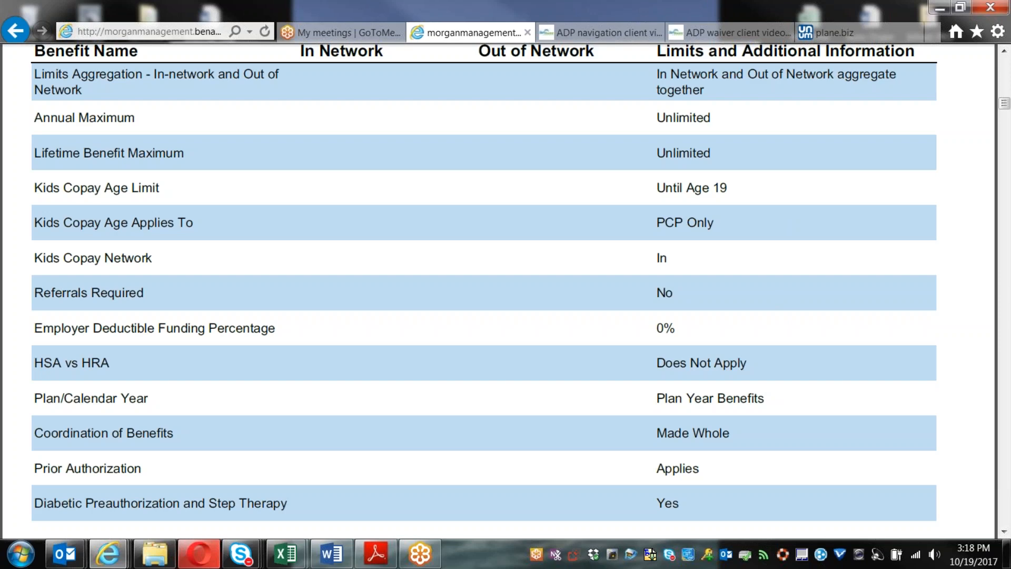
scroll(506, 293, "down", 6)
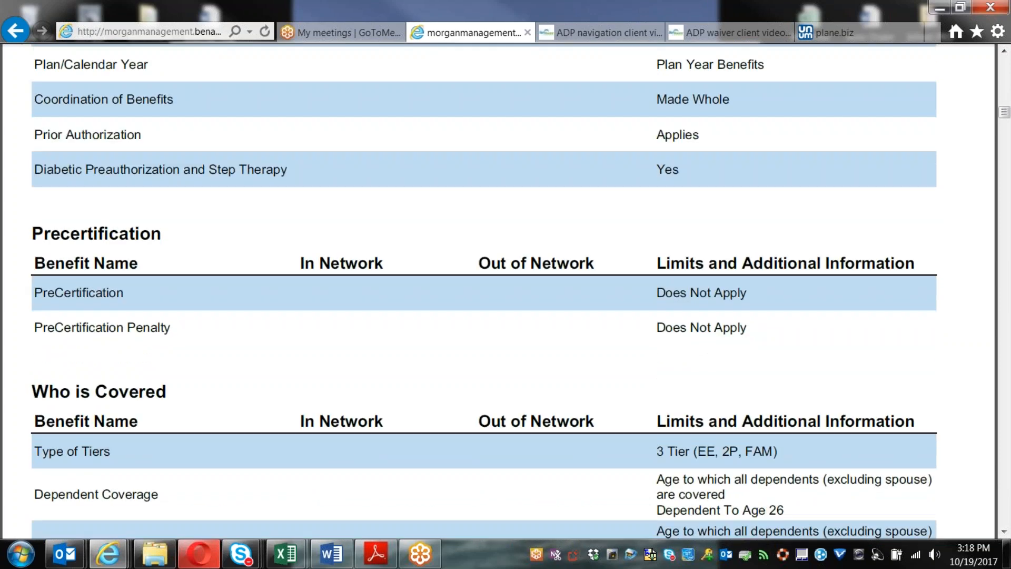
scroll(505, 293, "down", 3)
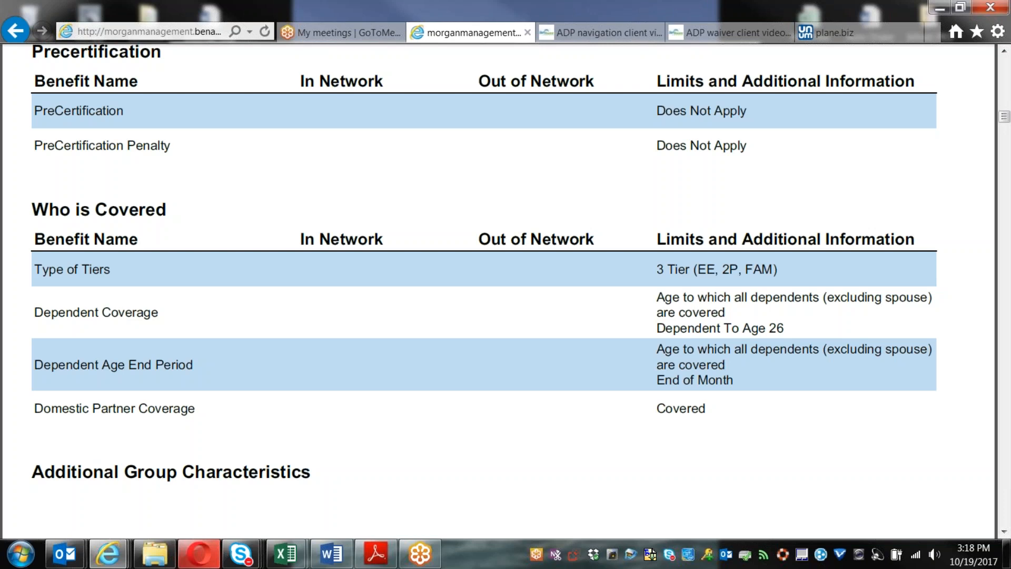
scroll(764, 401, "down", 10)
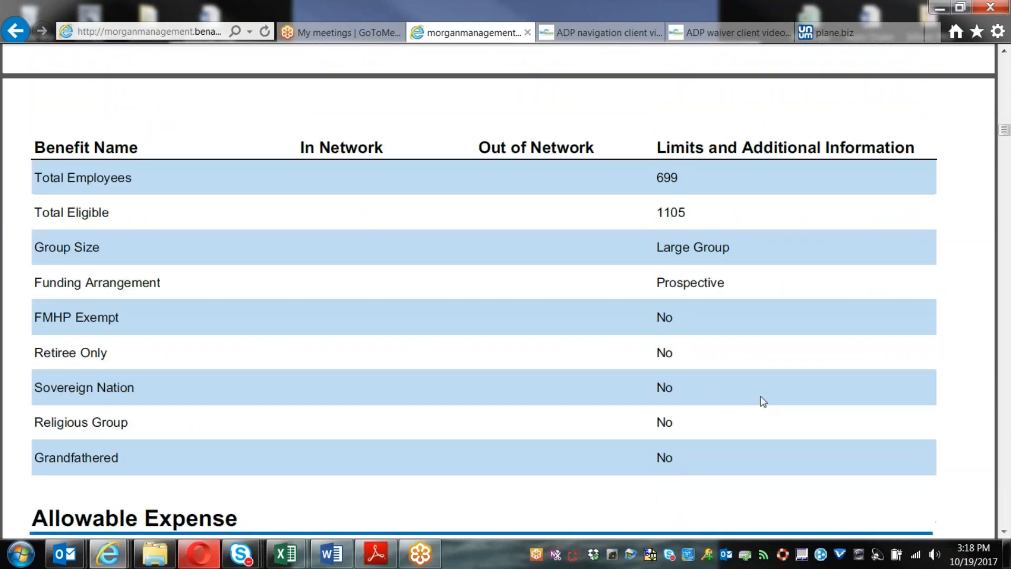
Step: Scroll through pages 3–5 to the Chemotherapy $30 copayment and Infusion Therapy rows
scroll(761, 397, "down", 6)
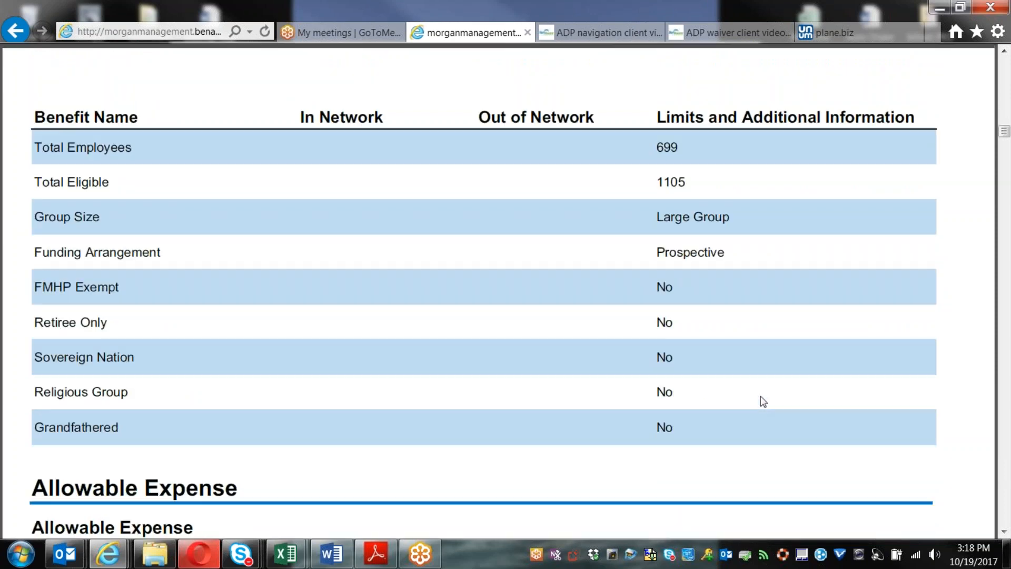
scroll(520, 297, "down", 2)
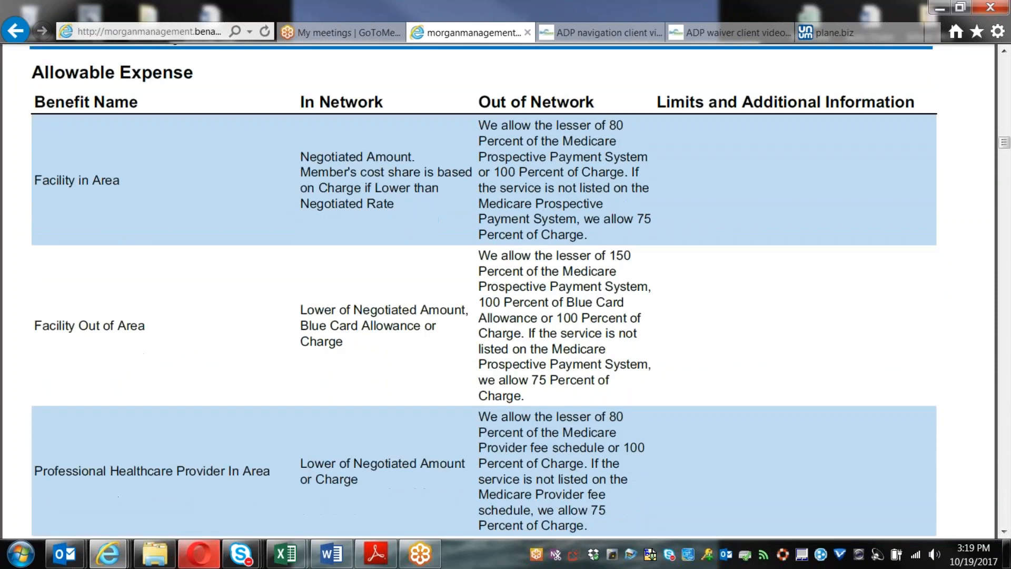
scroll(761, 397, "down", 11)
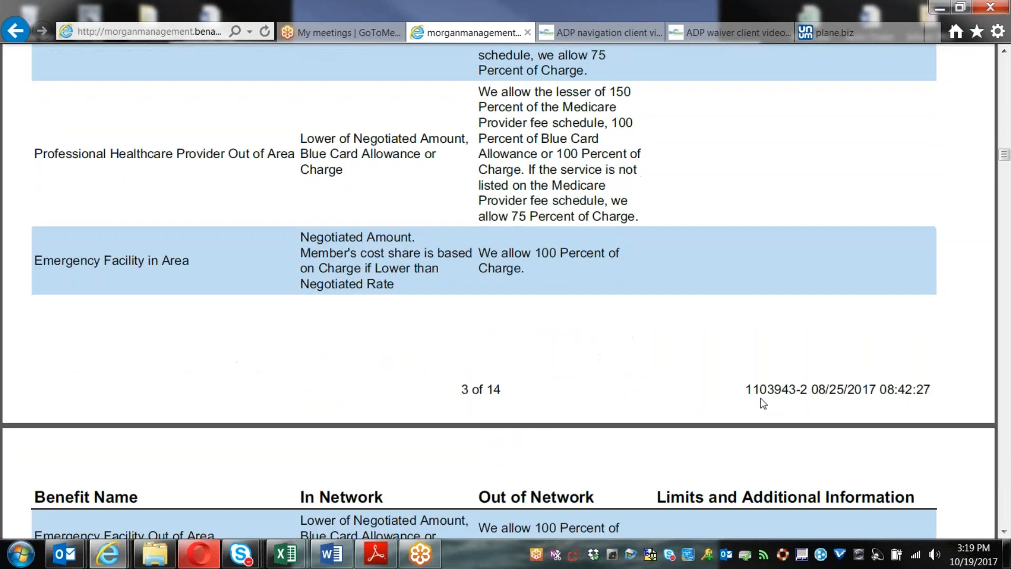
scroll(761, 398, "down", 2)
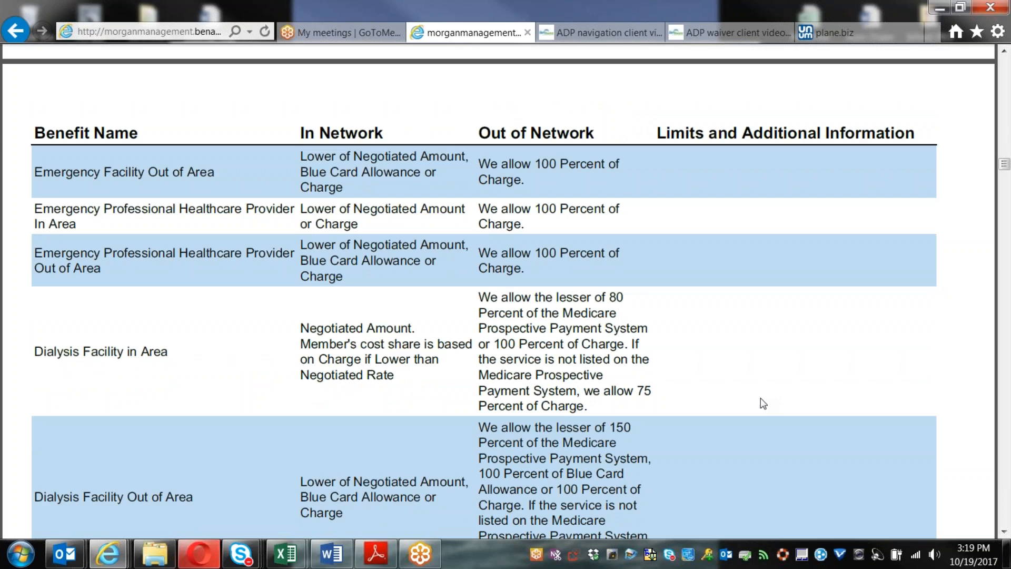
scroll(761, 399, "down", 10)
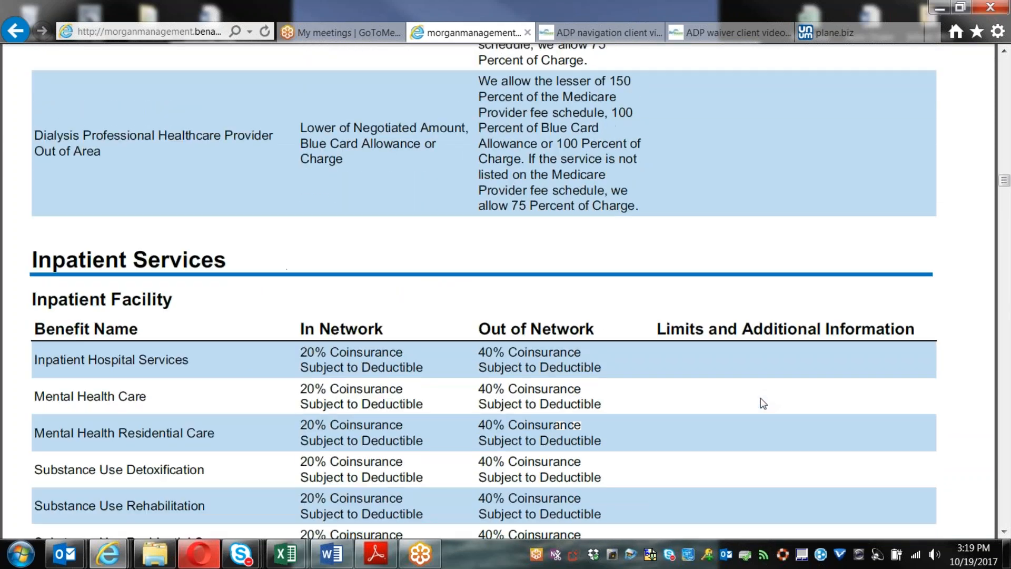
scroll(760, 398, "down", 2)
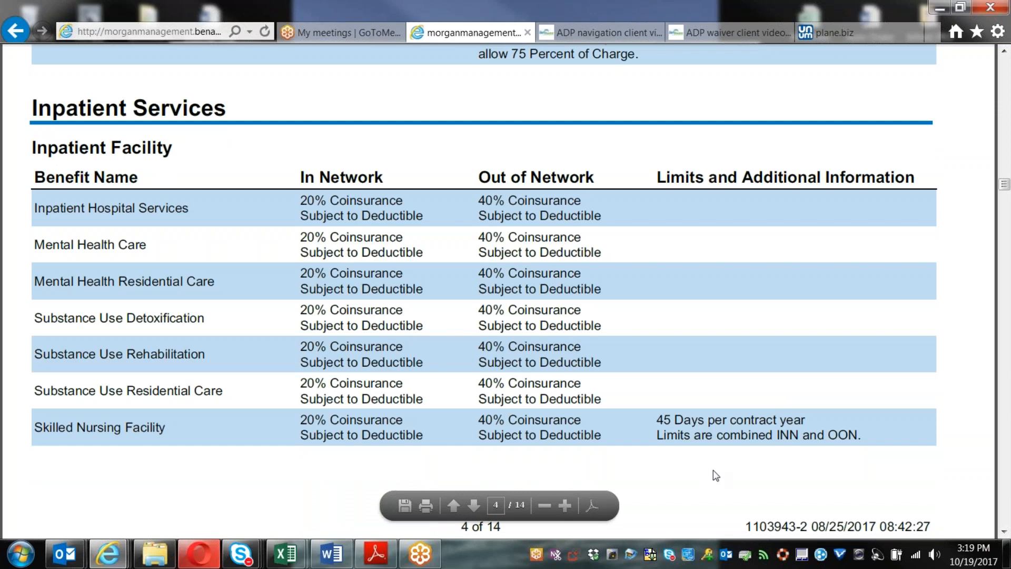
scroll(716, 476, "down", 6)
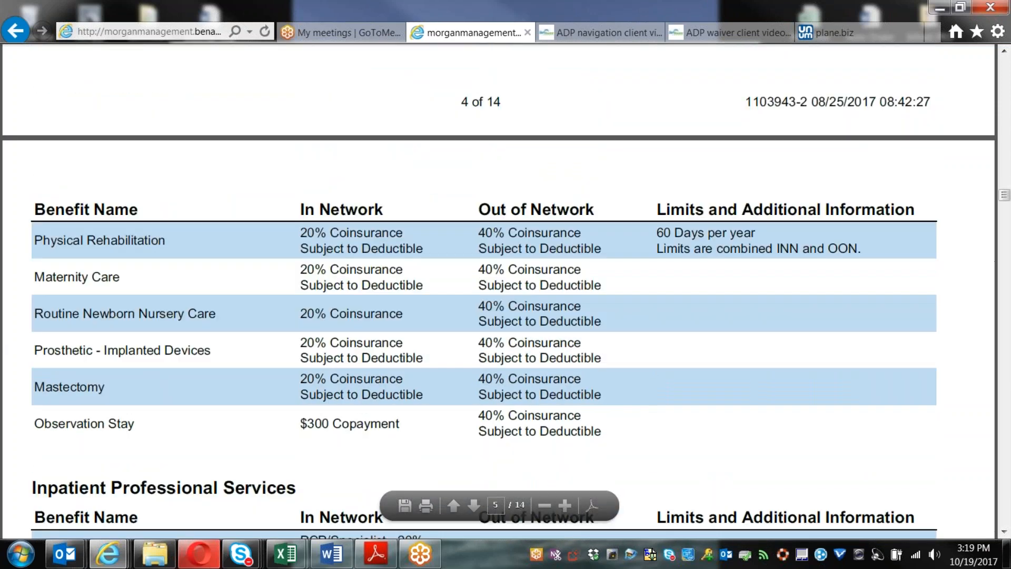
scroll(506, 303, "down", 1)
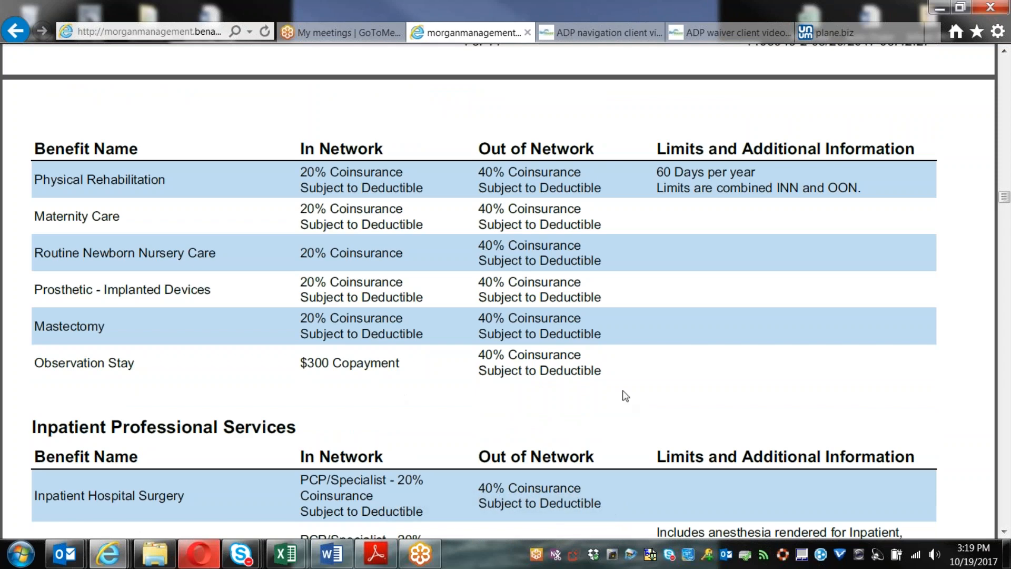
scroll(627, 395, "down", 3)
scroll(506, 290, "down", 2)
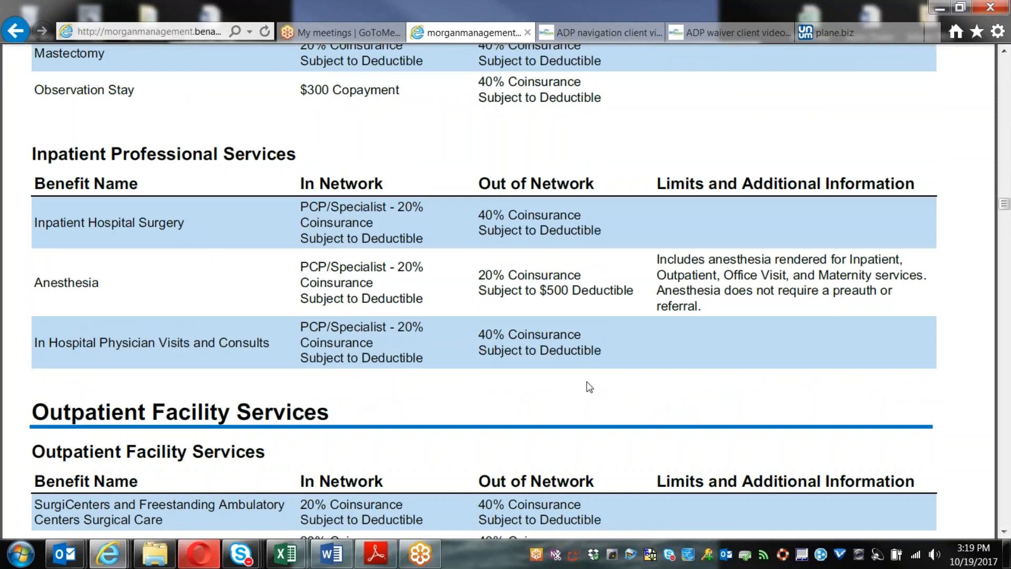
scroll(589, 383, "down", 3)
scroll(506, 290, "down", 3)
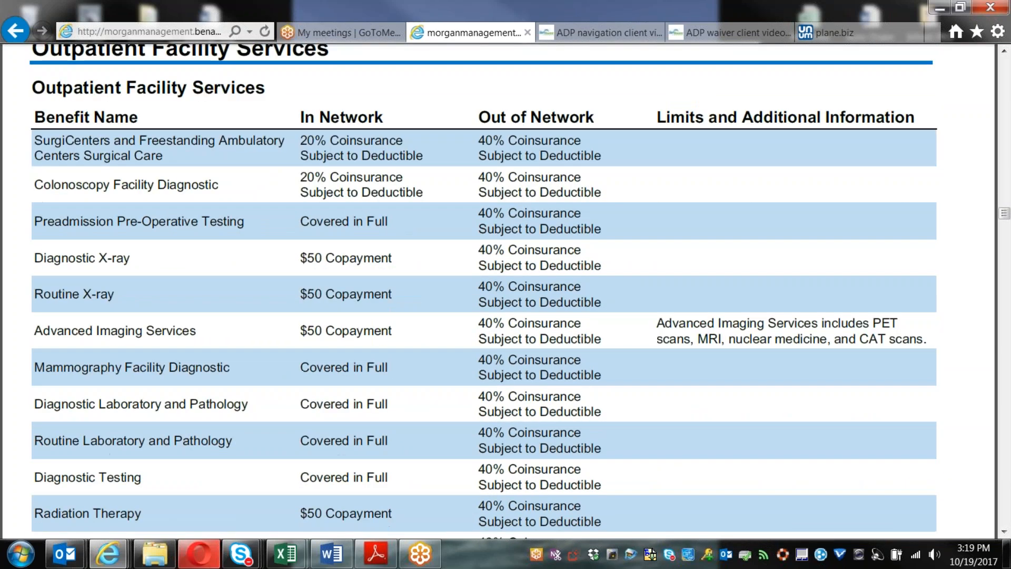
scroll(506, 290, "up", 2)
scroll(582, 380, "down", 1)
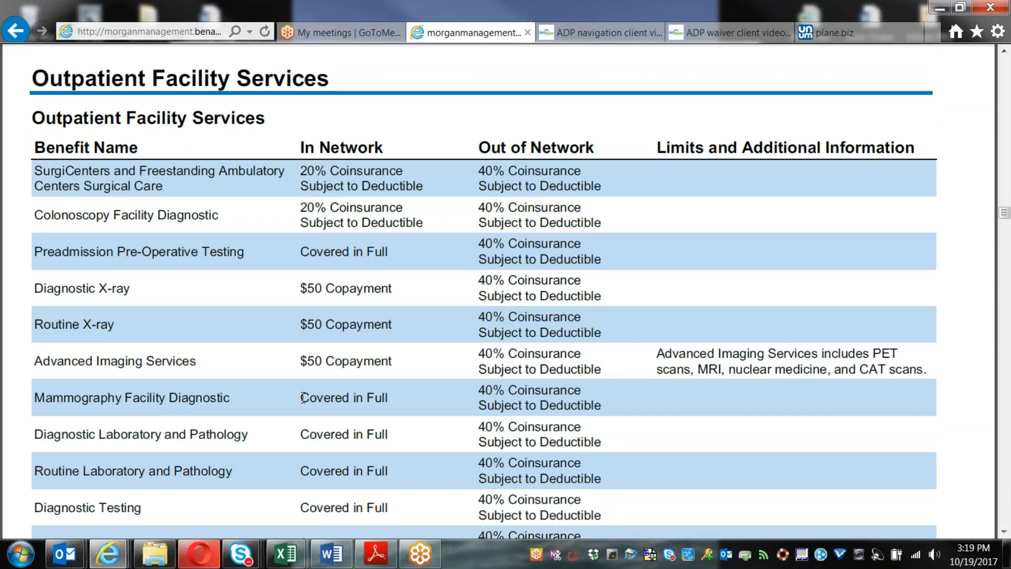
mouse_move(569, 499)
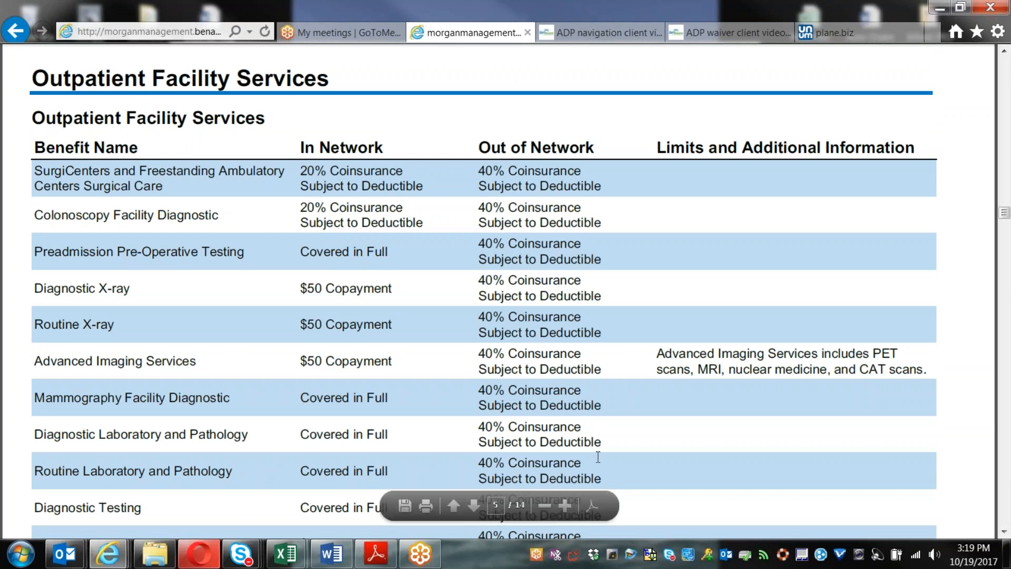
scroll(574, 350, "down", 3)
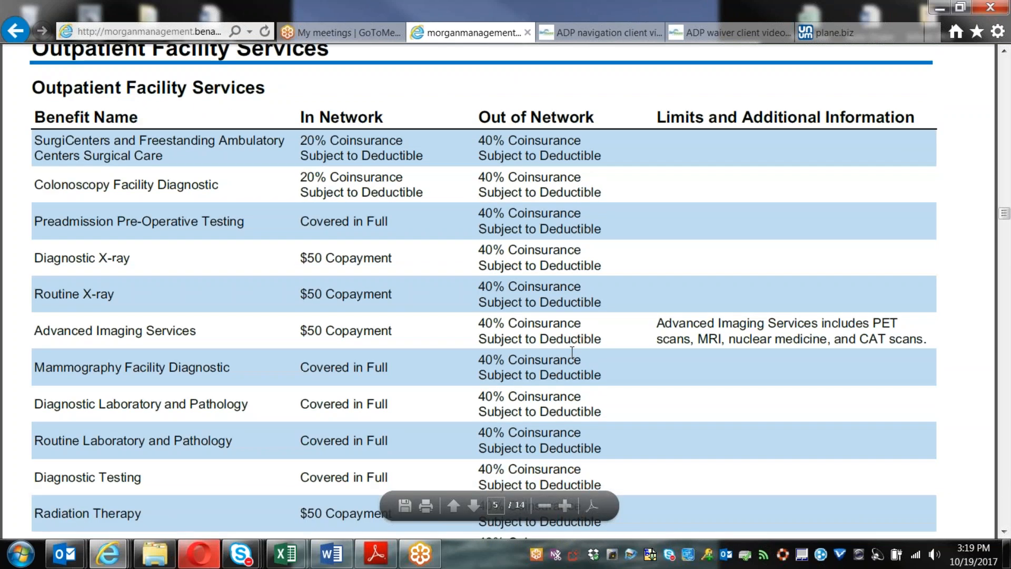
scroll(573, 351, "down", 7)
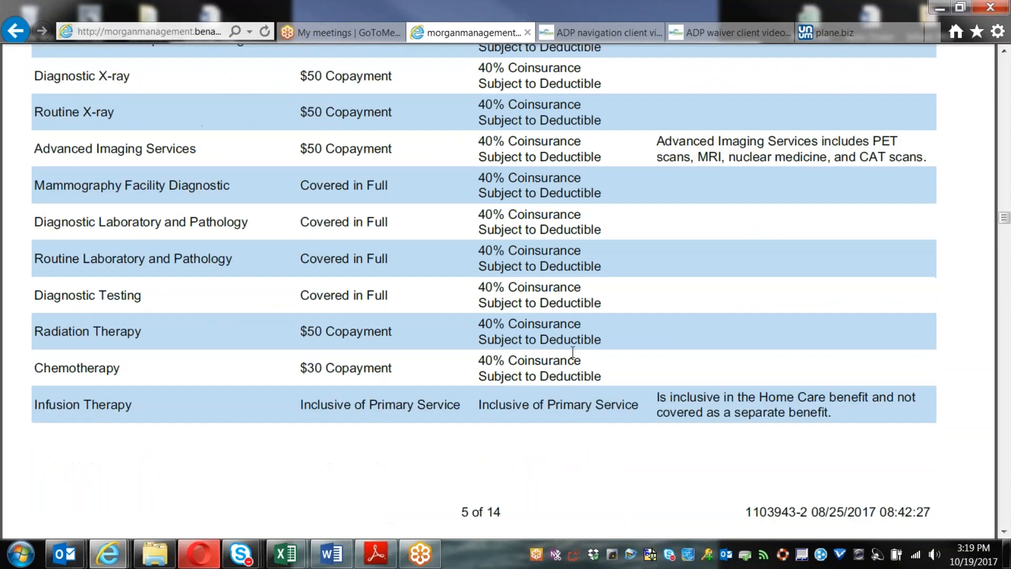
Step: Scroll through pages 6–9 to Dialysis covered in full and Cardiac Rehabilitation copayments
scroll(573, 350, "down", 7)
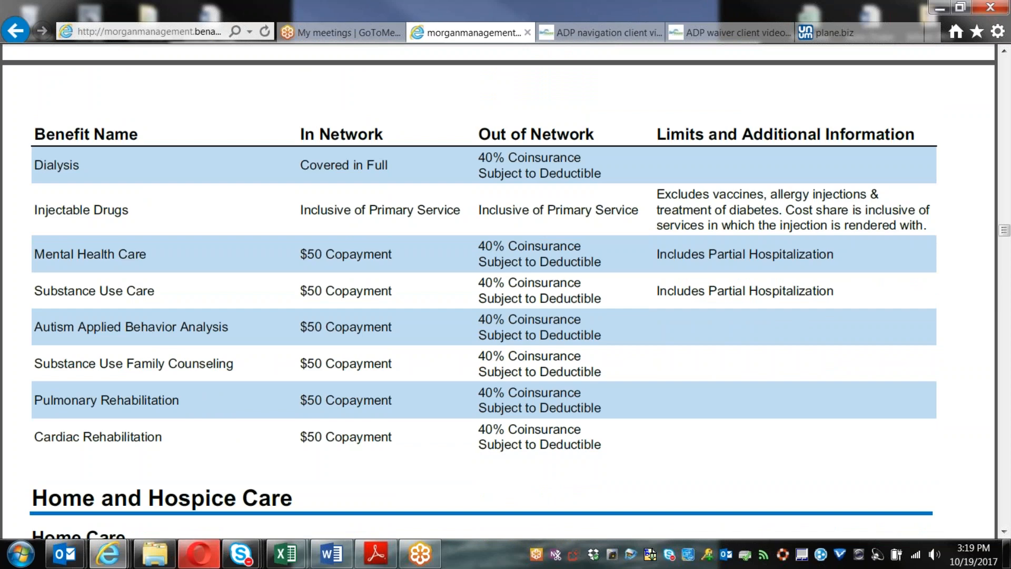
scroll(574, 350, "down", 8)
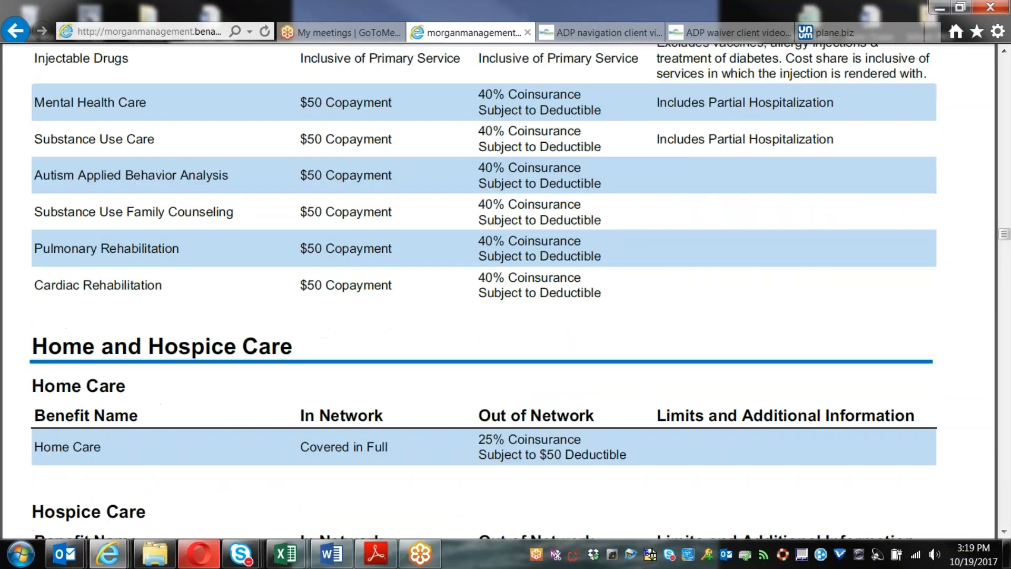
scroll(573, 351, "down", 8)
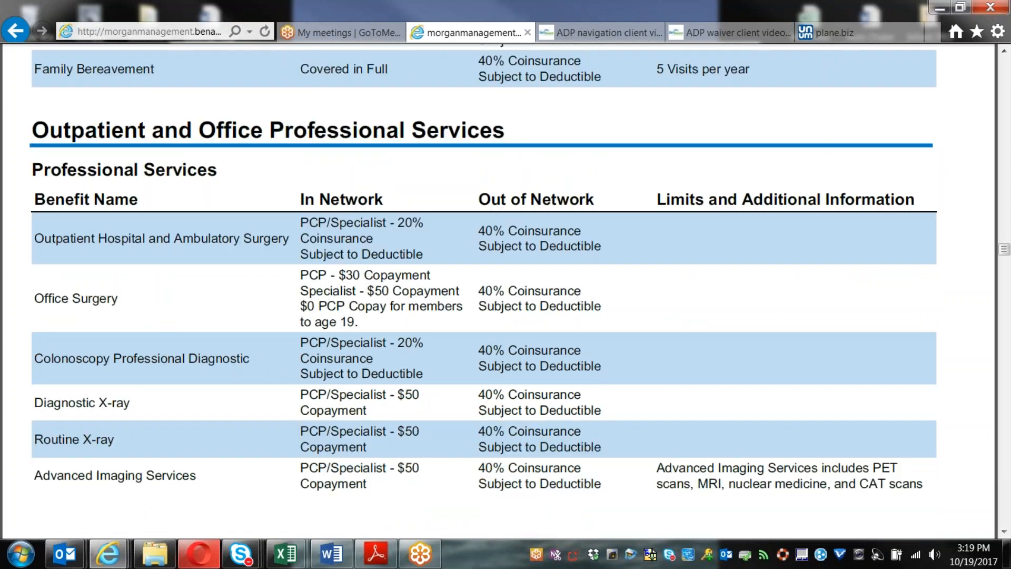
scroll(400, 210, "down", 8)
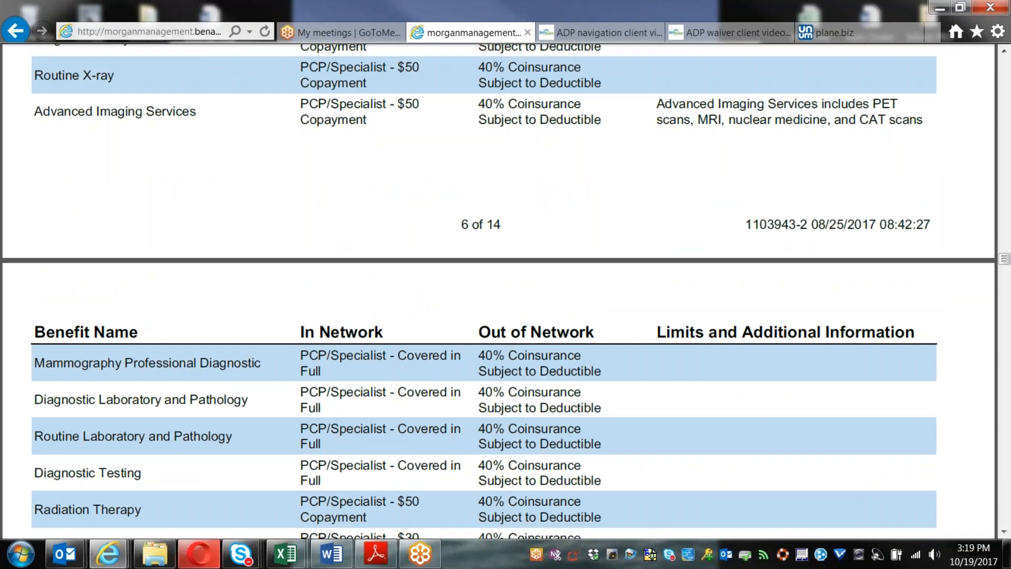
scroll(852, 319, "down", 15)
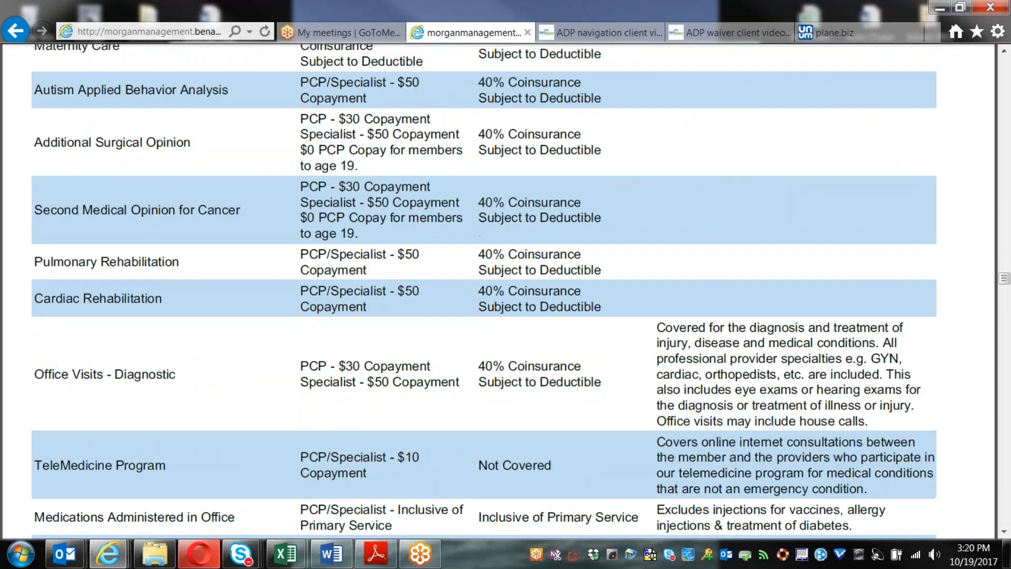
scroll(852, 320, "down", 20)
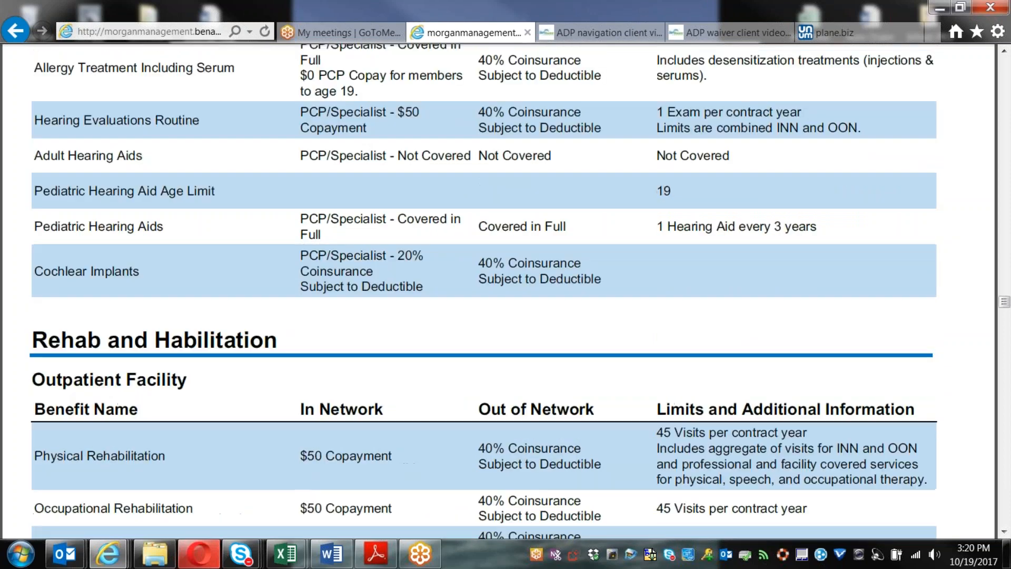
scroll(780, 365, "down", 18)
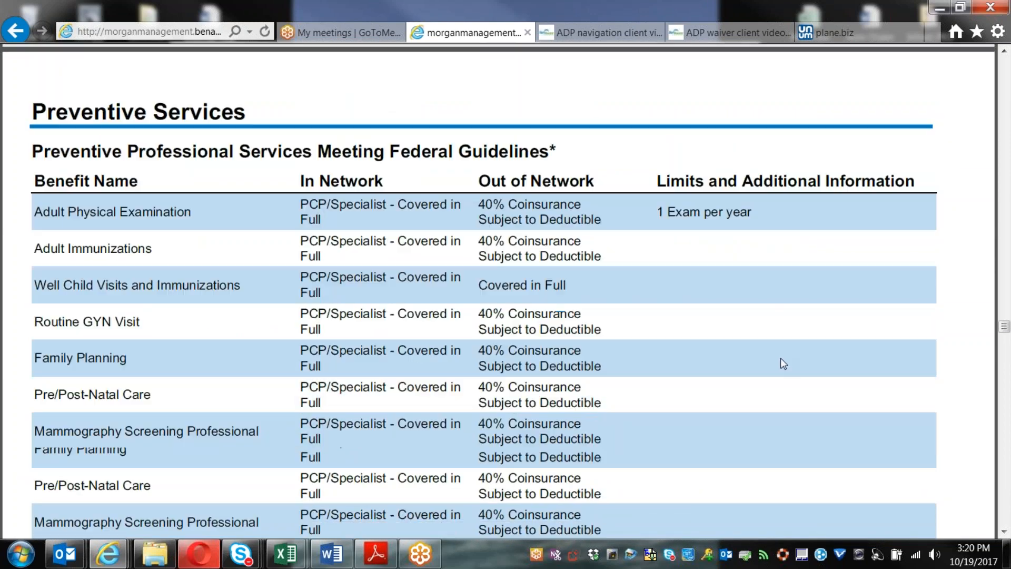
scroll(781, 365, "down", 15)
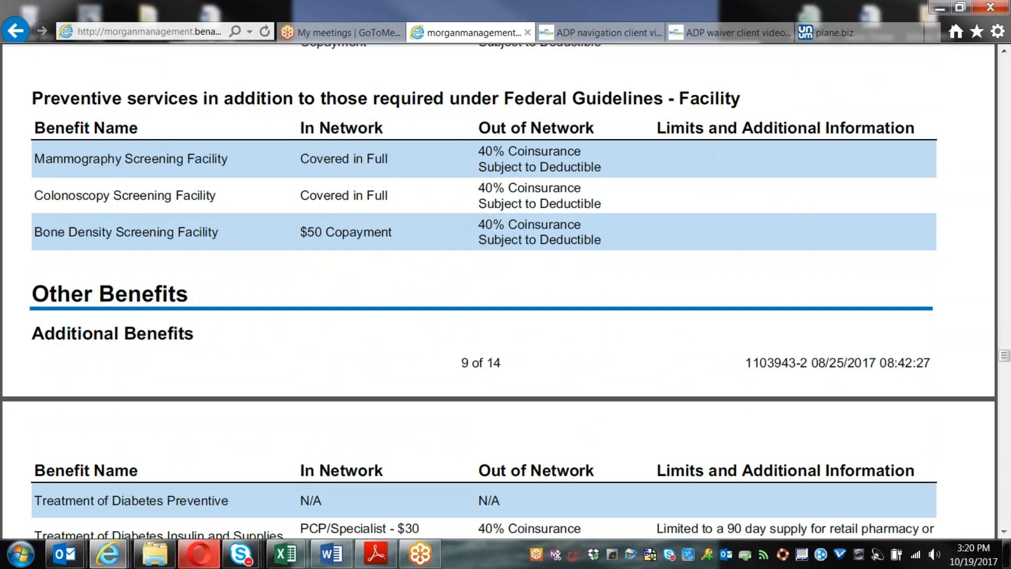
scroll(505, 290, "down", 8)
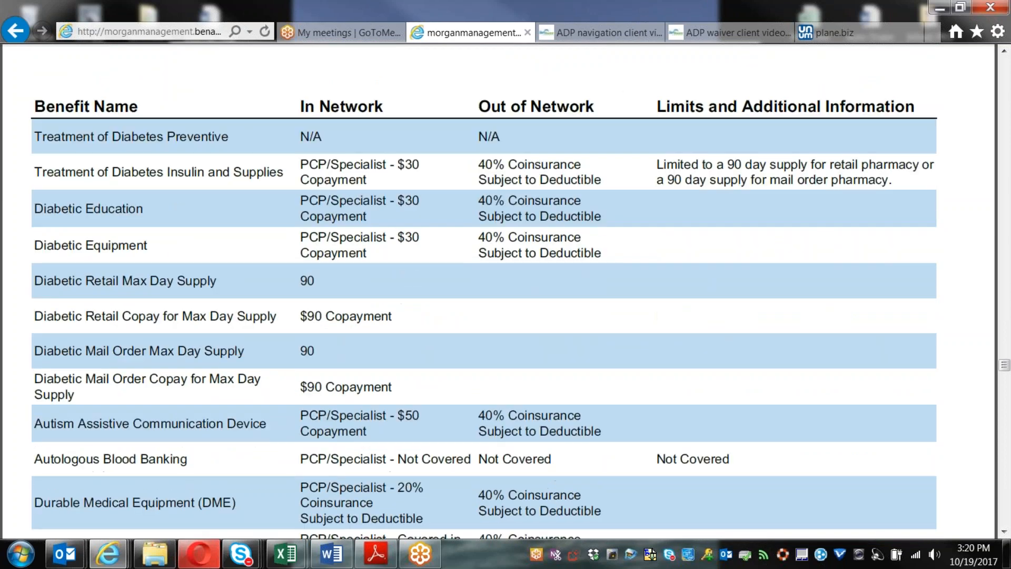
scroll(506, 290, "down", 4)
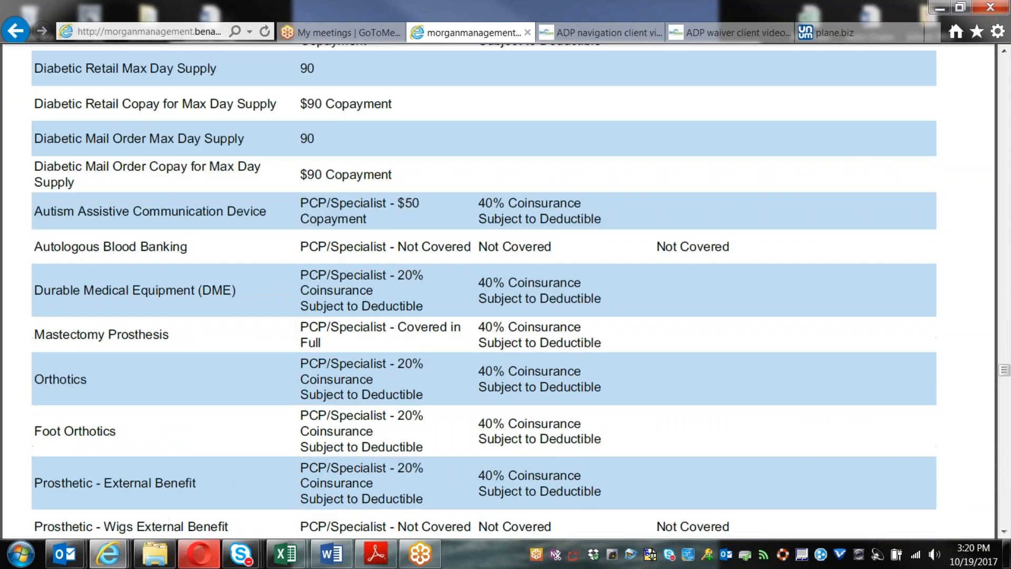
scroll(506, 290, "down", 15)
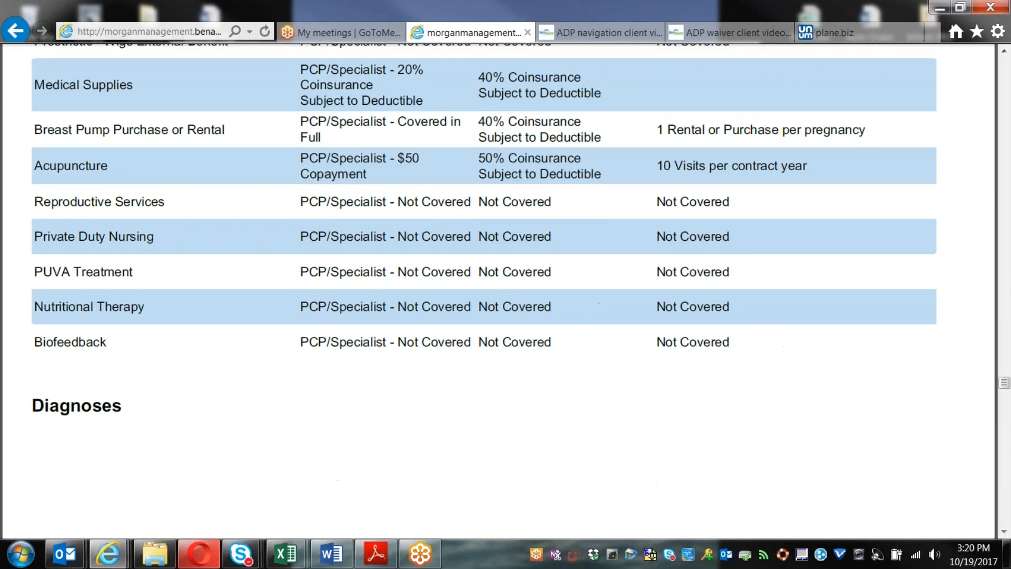
scroll(506, 290, "down", 17)
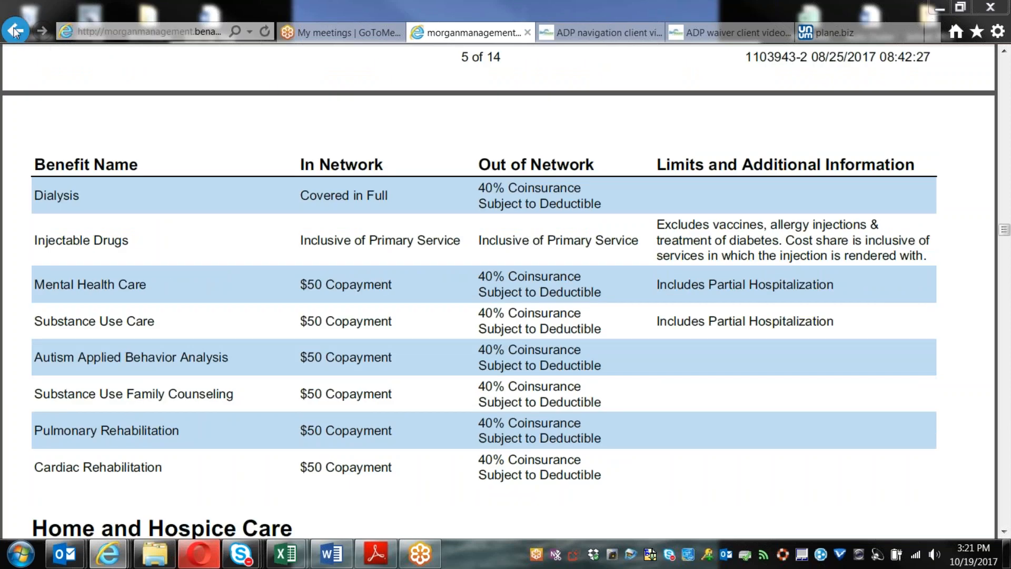
Step: Go back and load the 2600/5200 HDHP summary with $2,600 single and $5,200 family deductibles
left_click(14, 30)
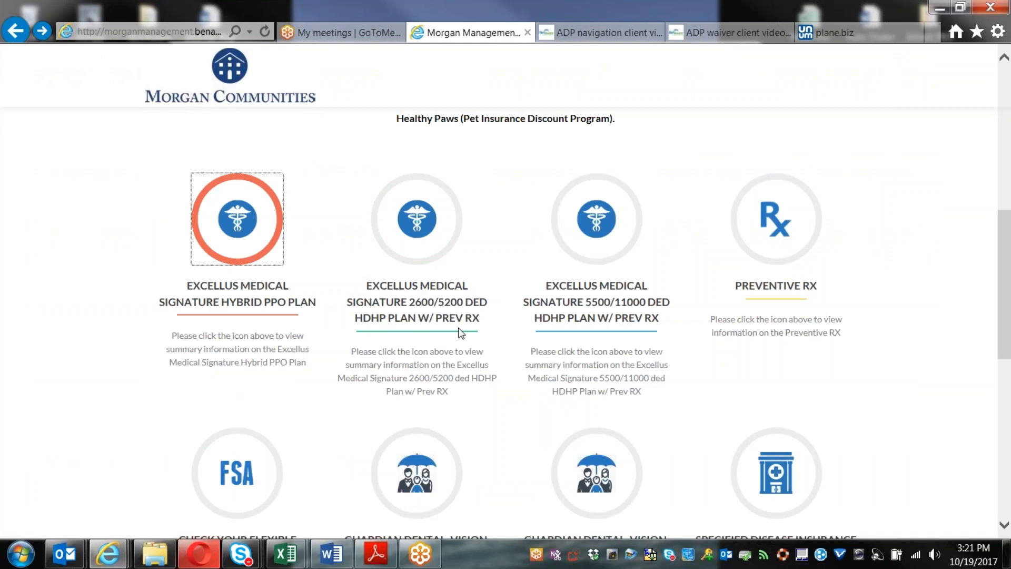
left_click(425, 227)
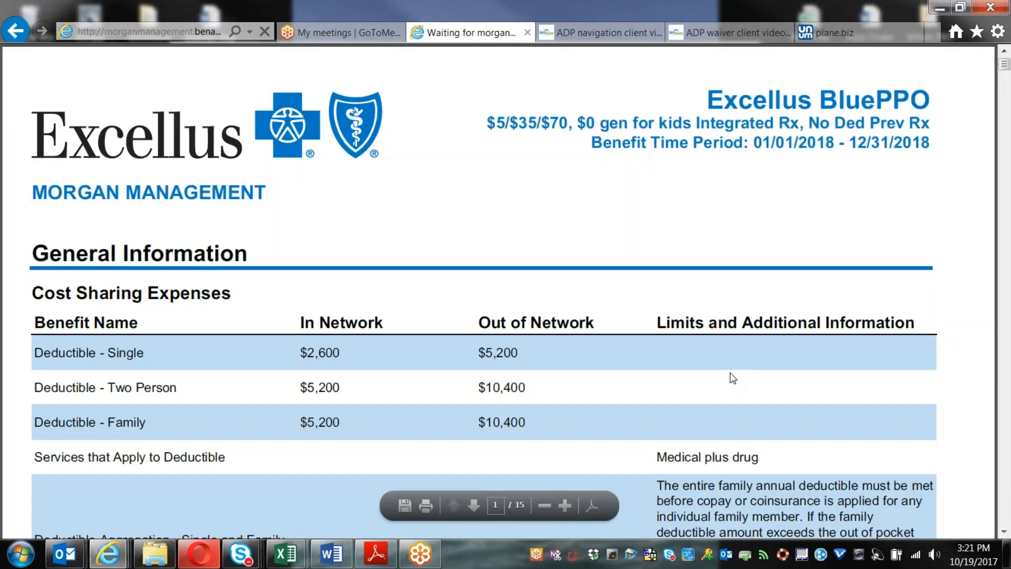
scroll(732, 378, "down", 3)
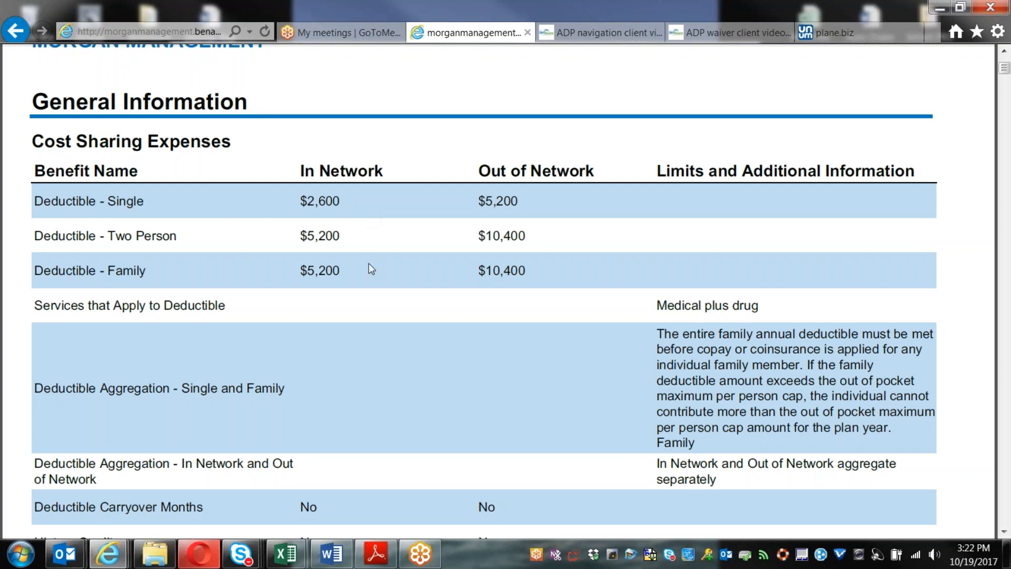
scroll(372, 271, "down", 5)
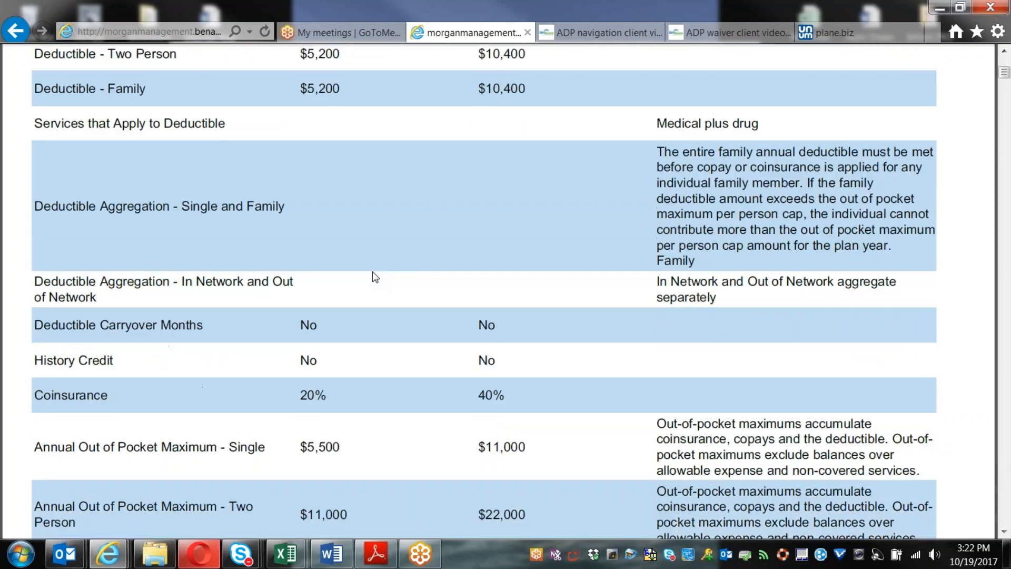
scroll(372, 271, "down", 1)
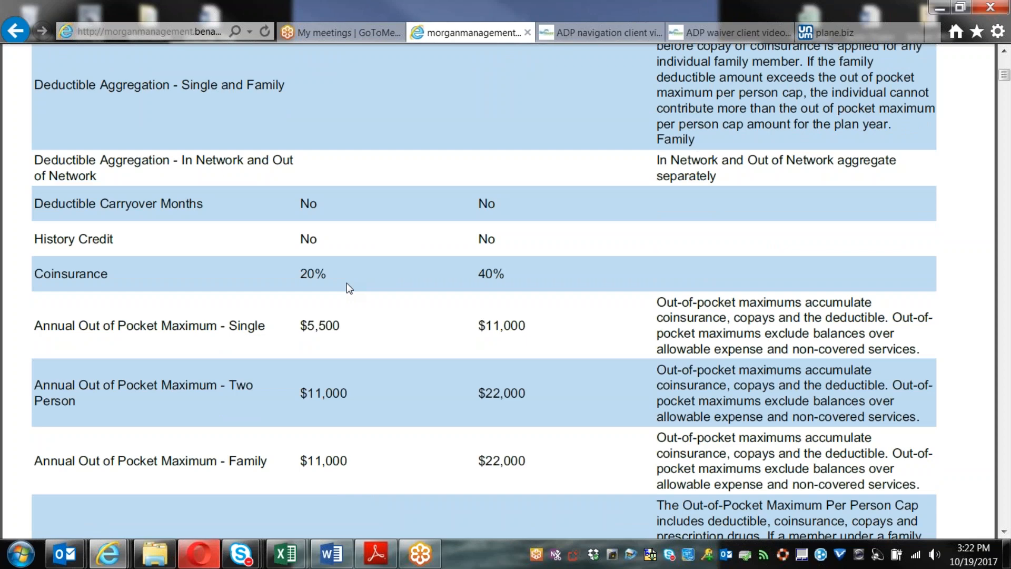
scroll(346, 283, "up", 5)
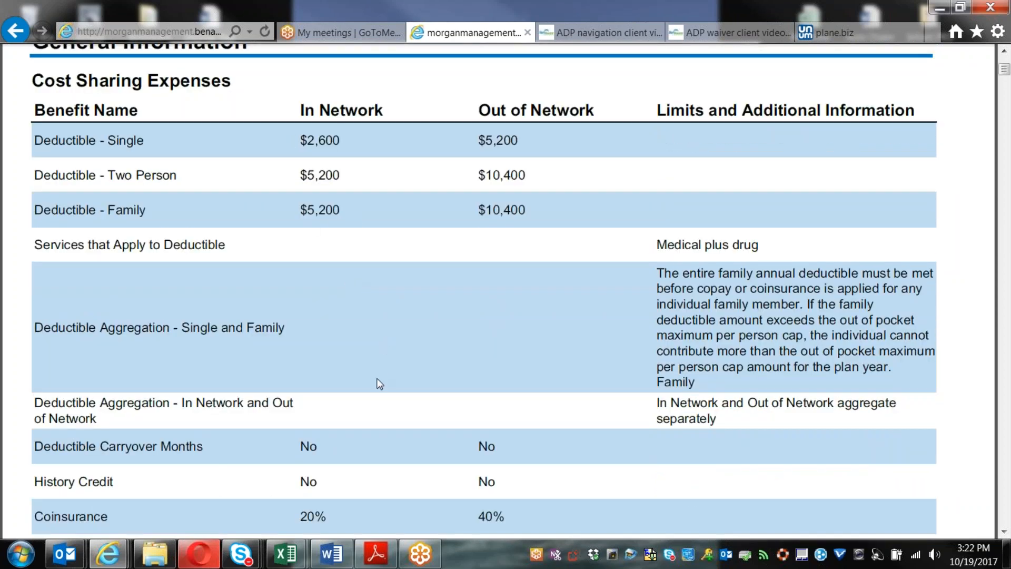
scroll(379, 383, "down", 3)
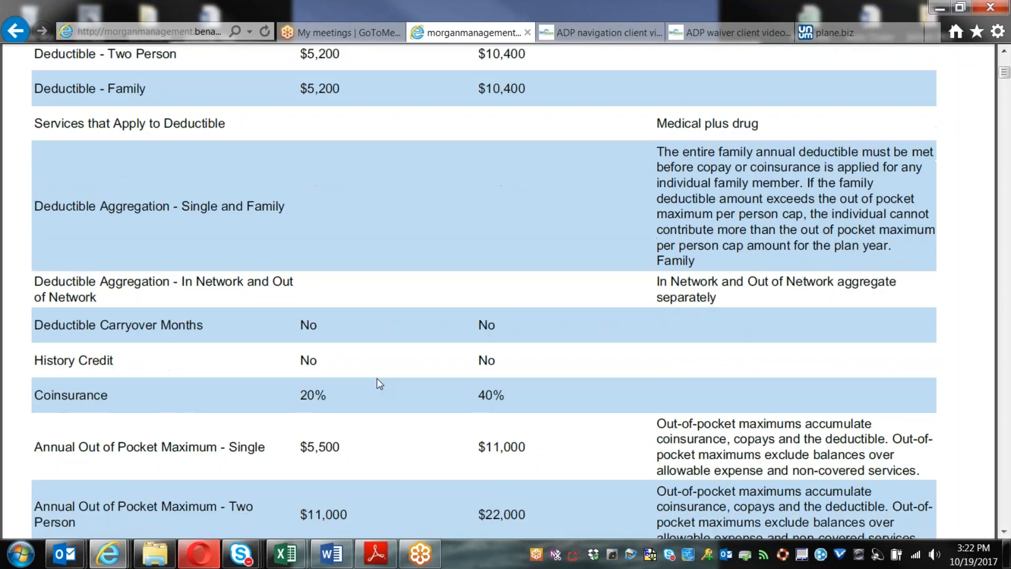
scroll(379, 383, "down", 5)
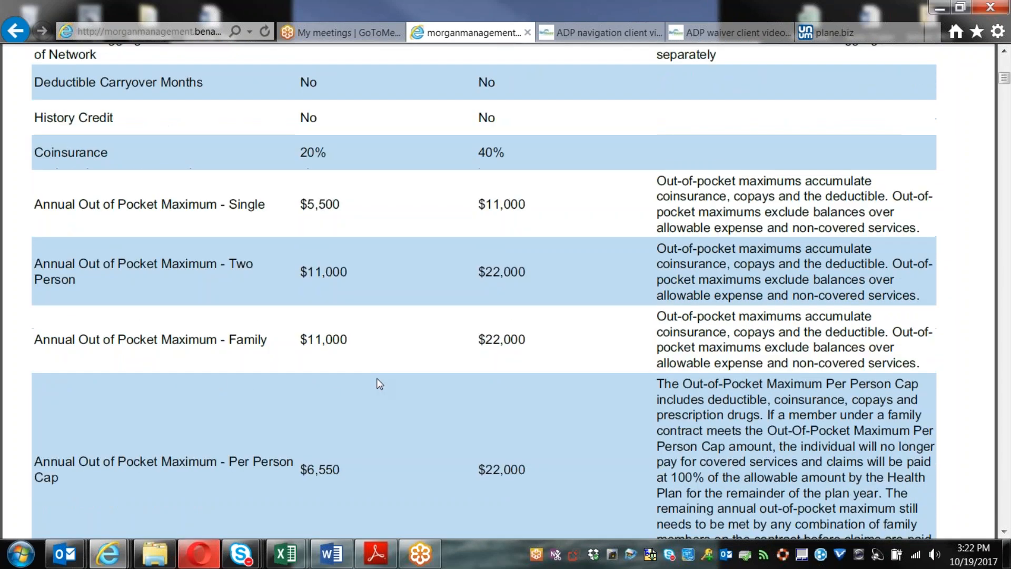
scroll(379, 383, "up", 7)
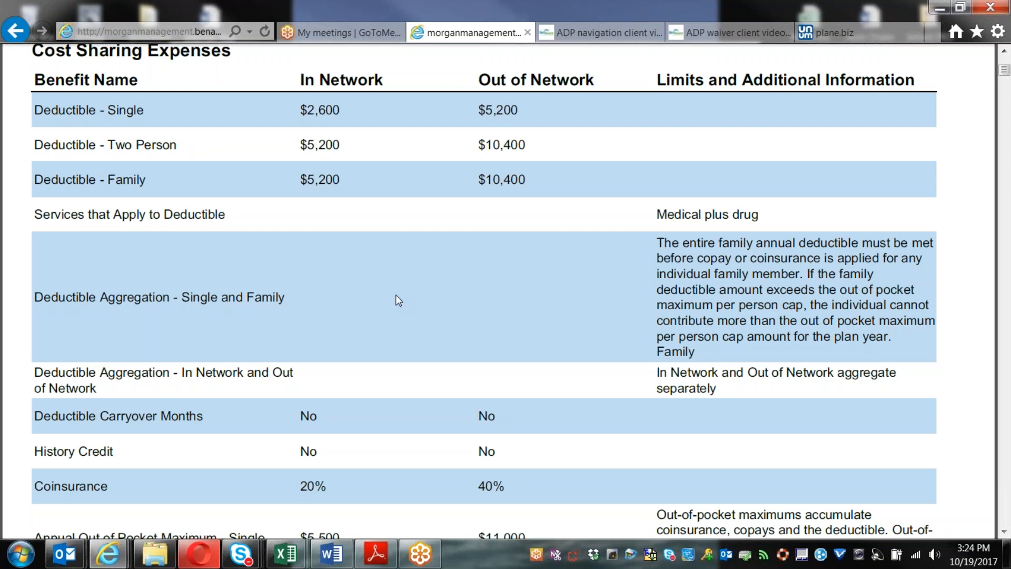
Step: Scroll down to the Plan Limits table with HSA and 50% employer deductible funding
scroll(399, 300, "down", 3)
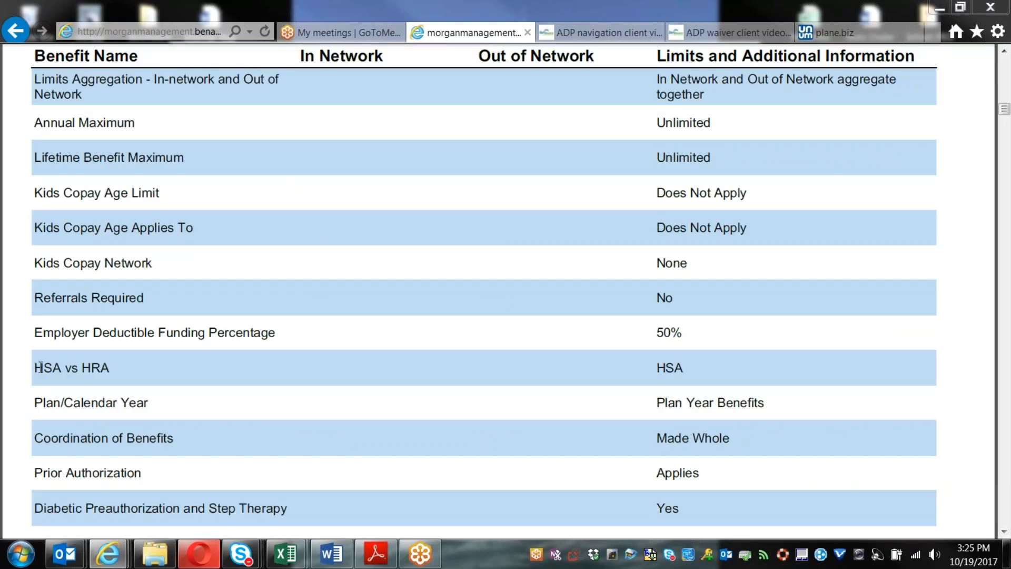
Step: Highlight the HSA vs HRA row in the Plan Limits table, then clear it
left_click(40, 368)
left_click_drag(40, 368, 704, 371)
scroll(704, 371, "up", 1)
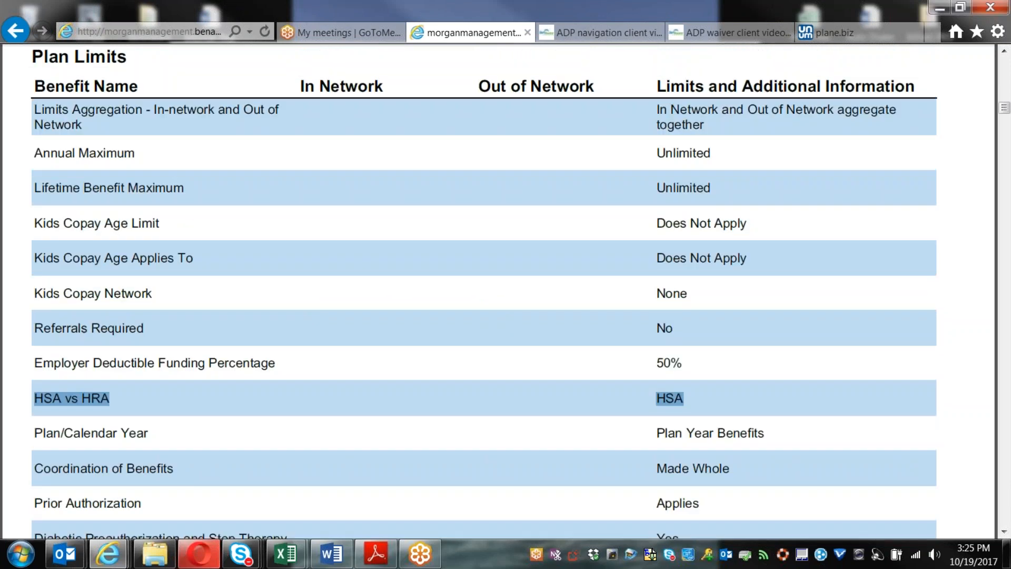
left_click(415, 402)
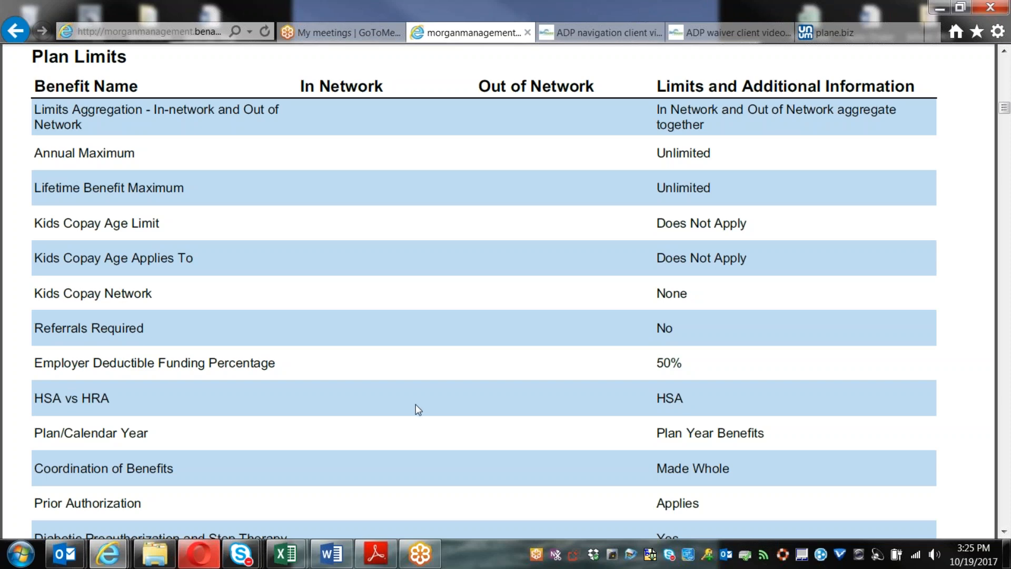
Step: Review through Precertification, then return to the benefits page and open Preventive RX
scroll(416, 404, "up", 3)
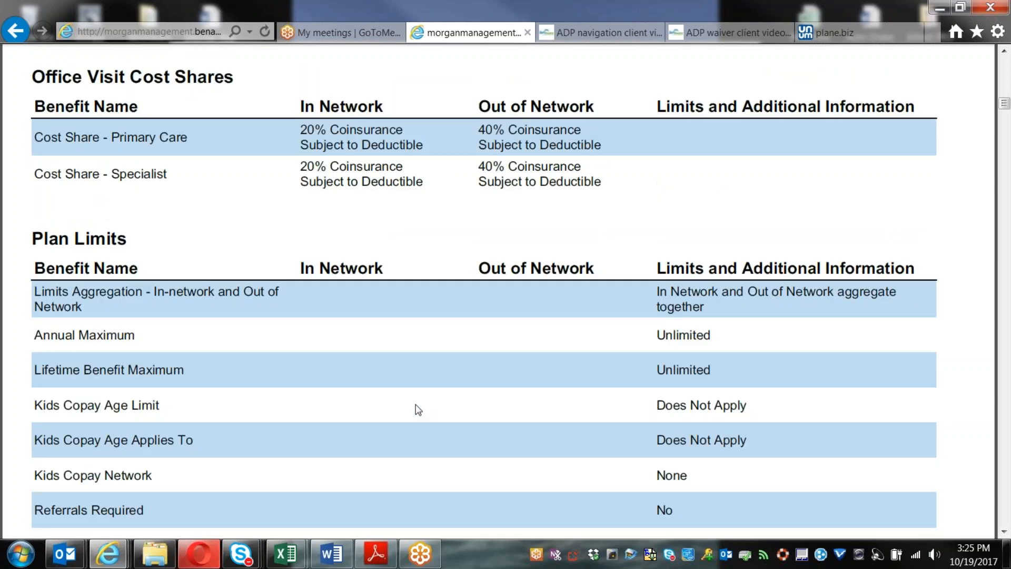
scroll(419, 410, "up", 5)
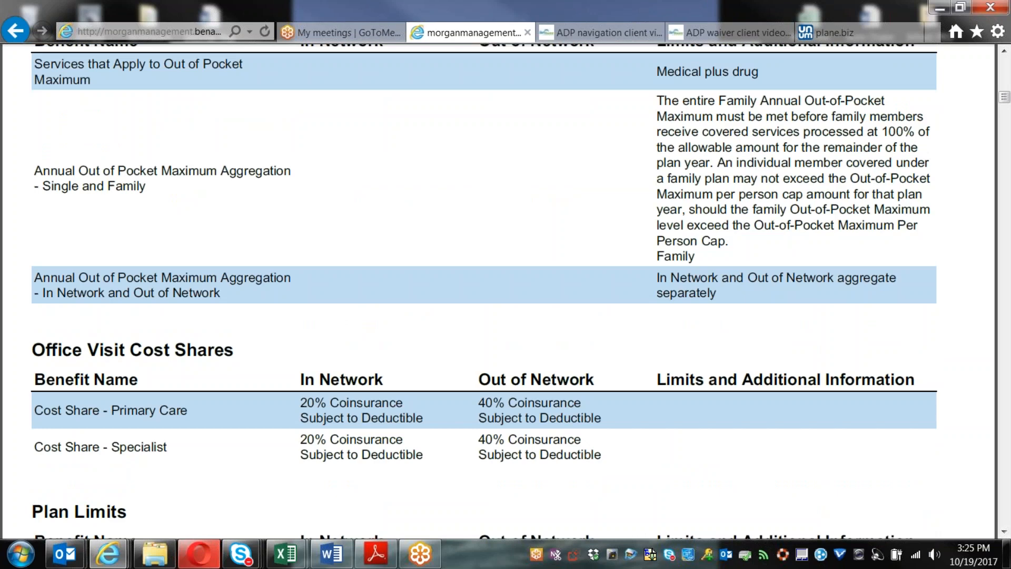
scroll(506, 292, "up", 1)
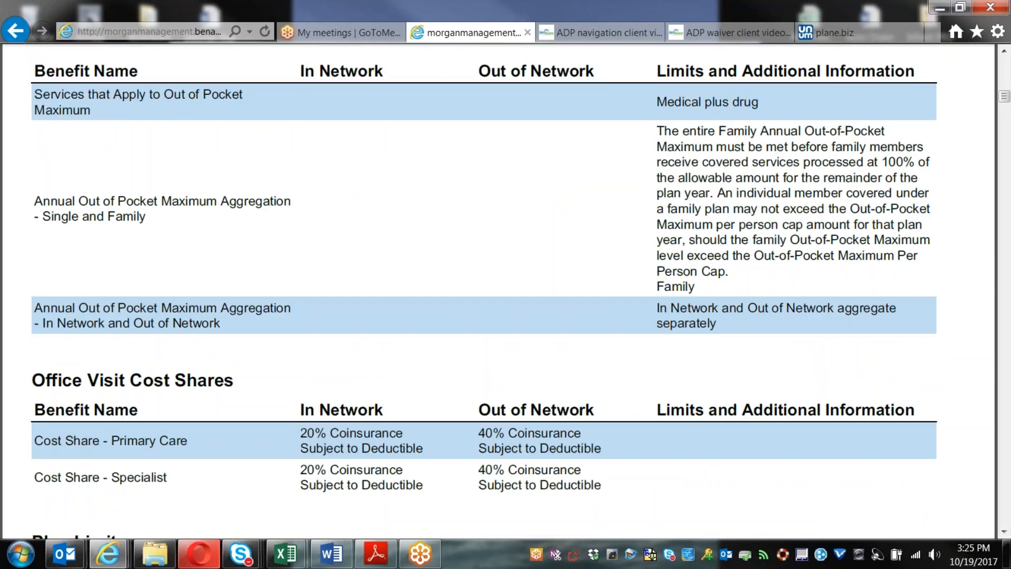
scroll(422, 419, "down", 10)
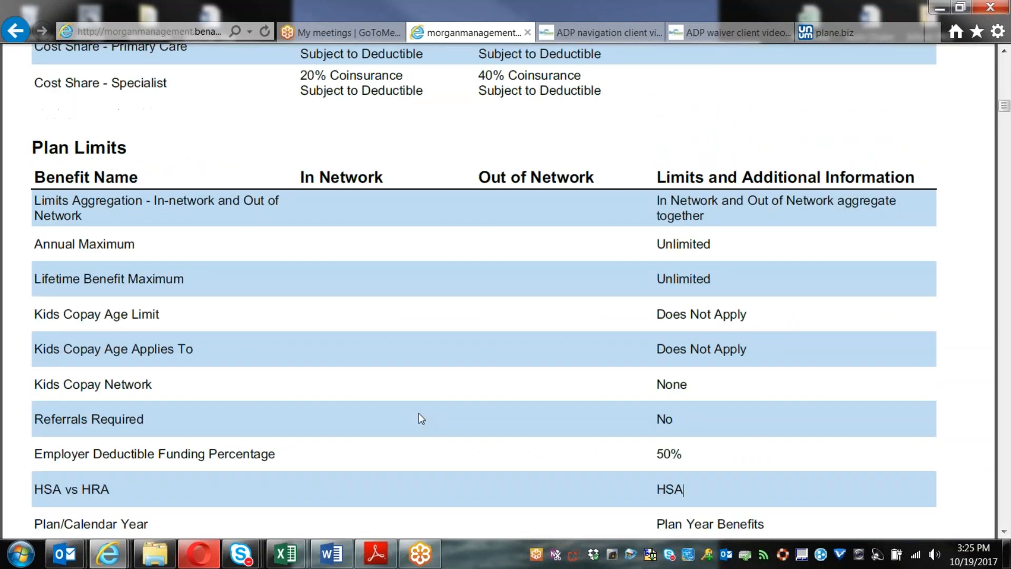
scroll(422, 419, "down", 10)
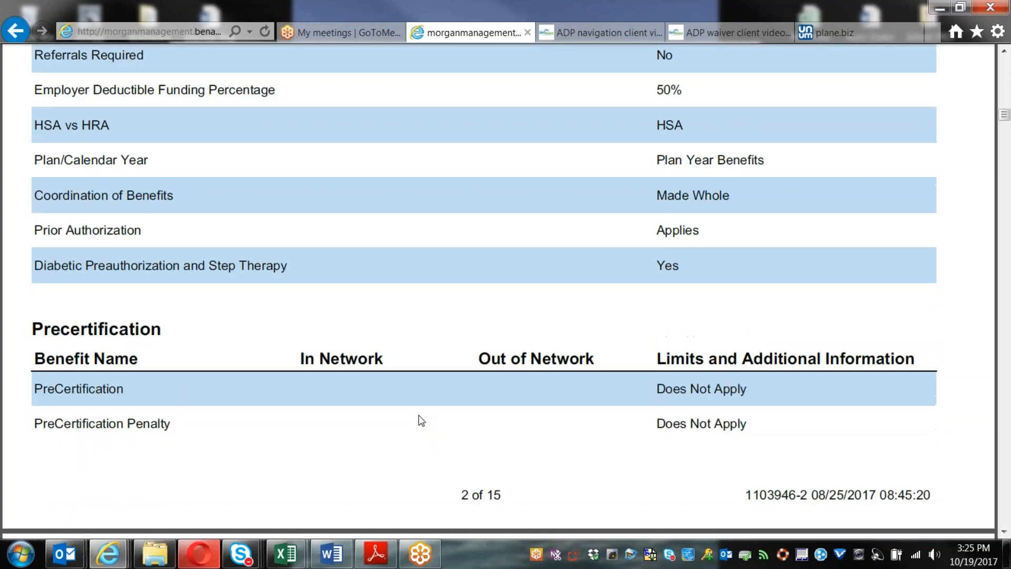
scroll(422, 420, "down", 1)
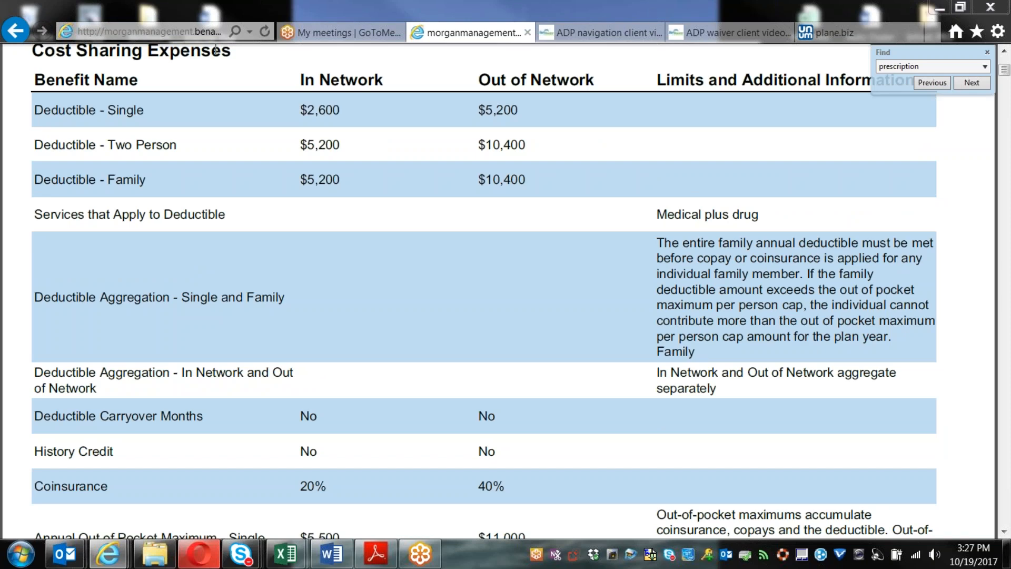
left_click(12, 31)
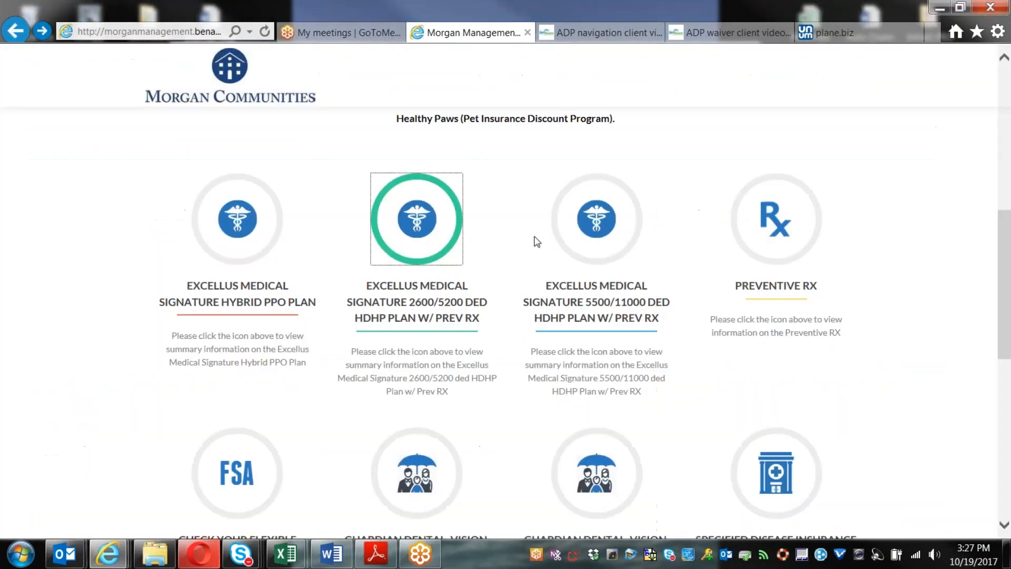
left_click(787, 223)
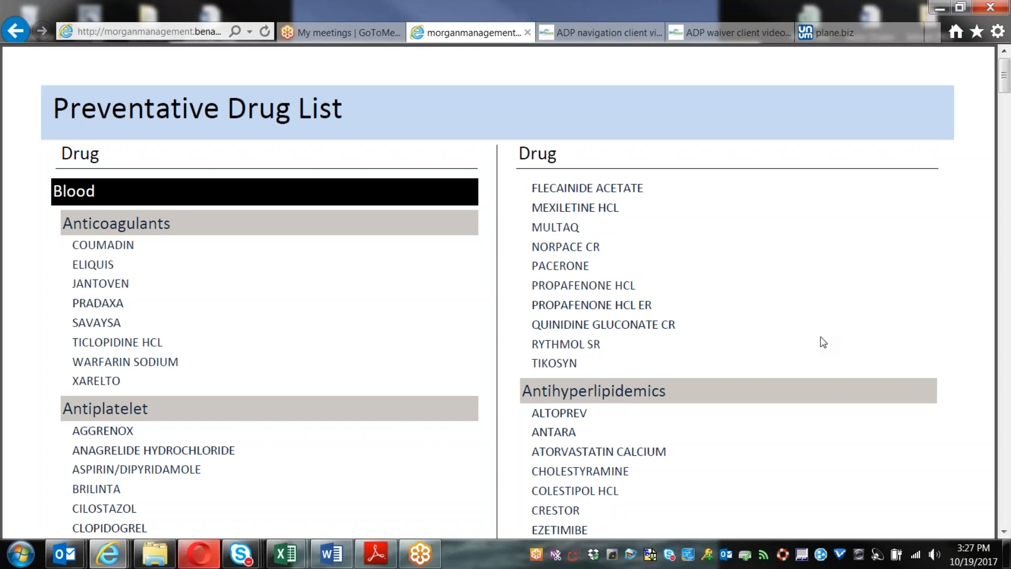
Step: Scroll the Preventative Drug List to page 2's Calcium Channel Blockers, Afeditab CR through Verapamil
scroll(821, 336, "down", 5)
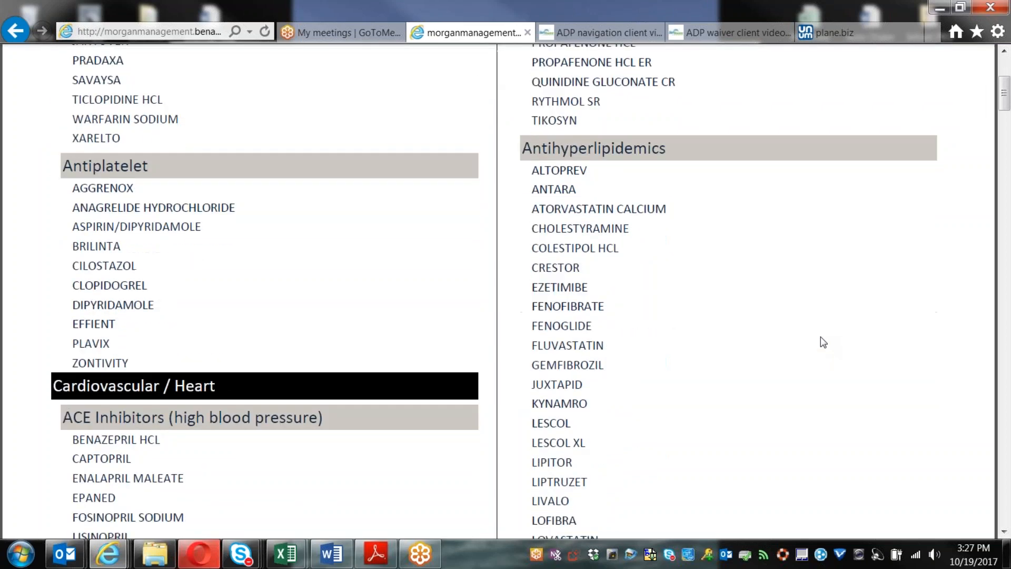
scroll(821, 337, "down", 8)
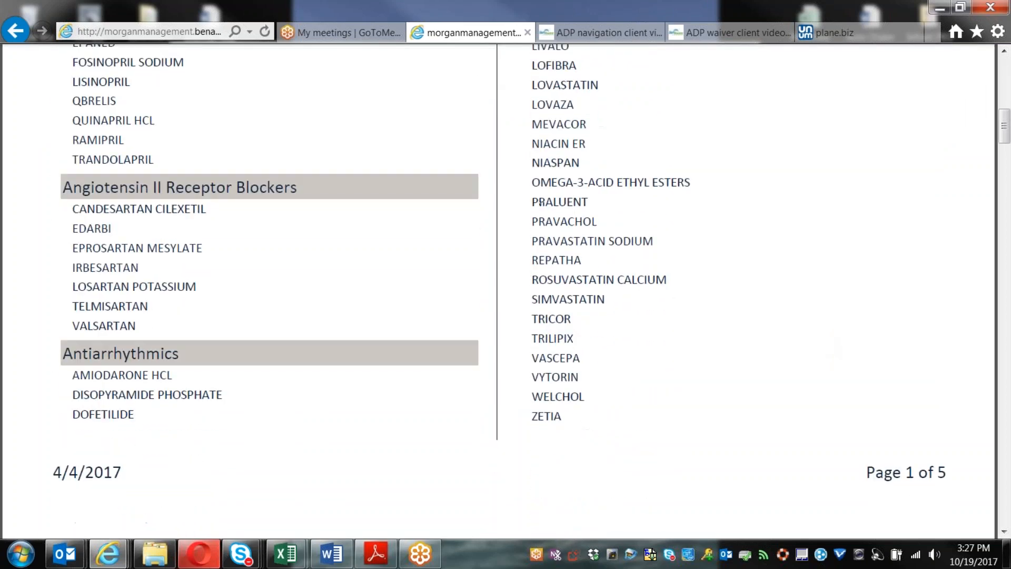
scroll(823, 344, "down", 9)
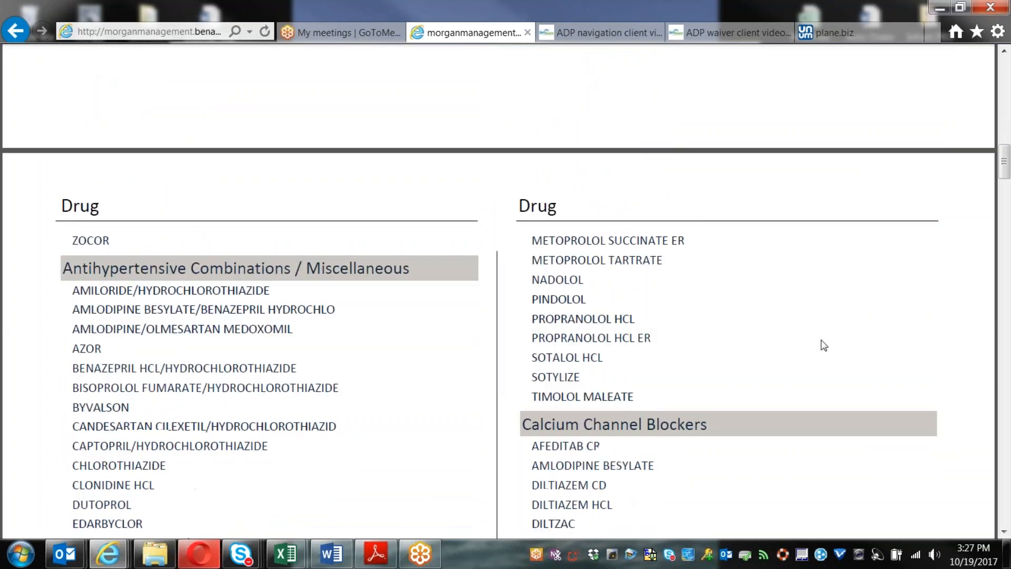
scroll(825, 345, "down", 1)
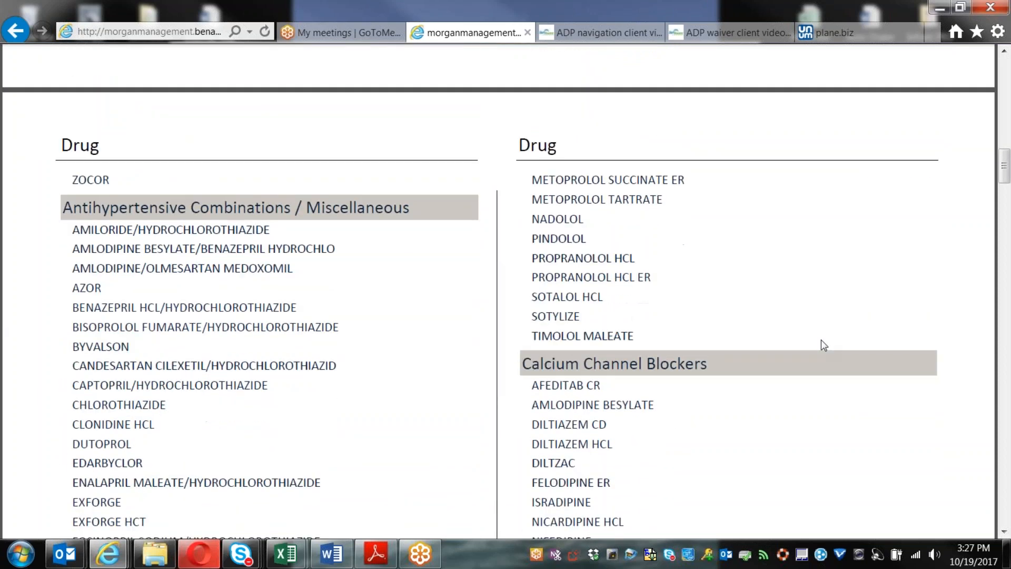
scroll(821, 342, "down", 3)
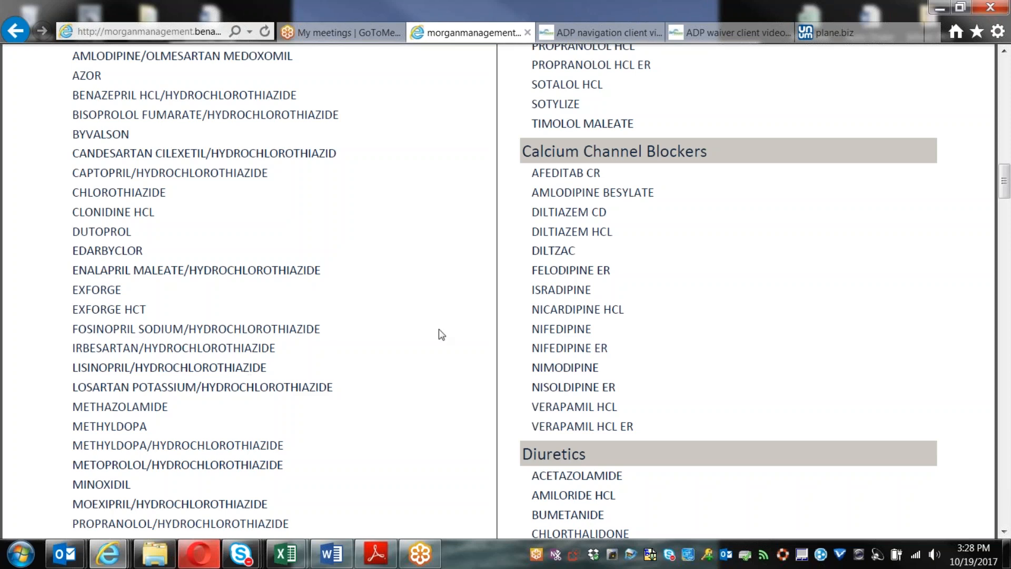
Step: Return to the Morgan Communities plan icons and open the Excellus 5500/11000 HDHP summary
scroll(441, 335, "up", 2)
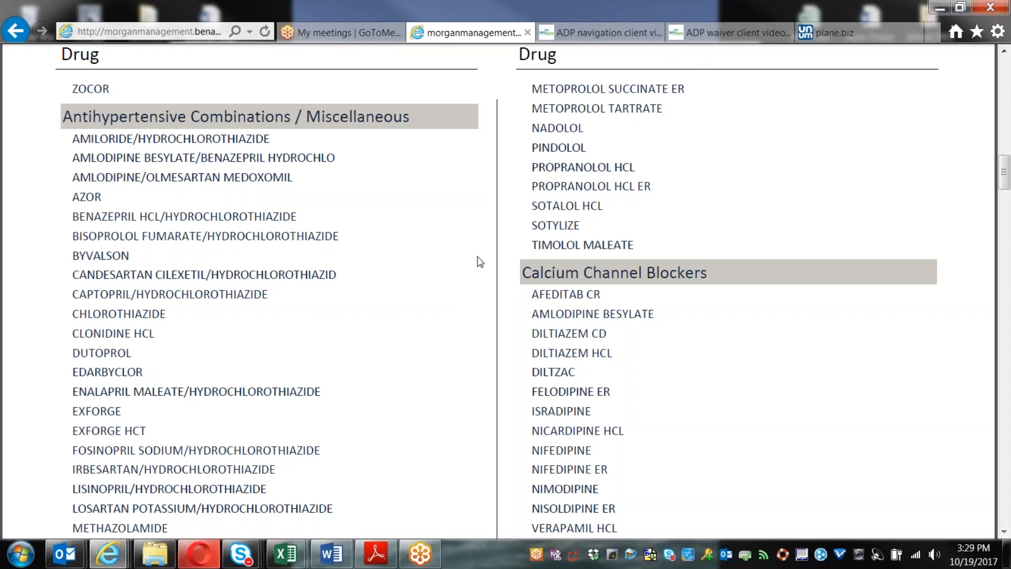
left_click(24, 39)
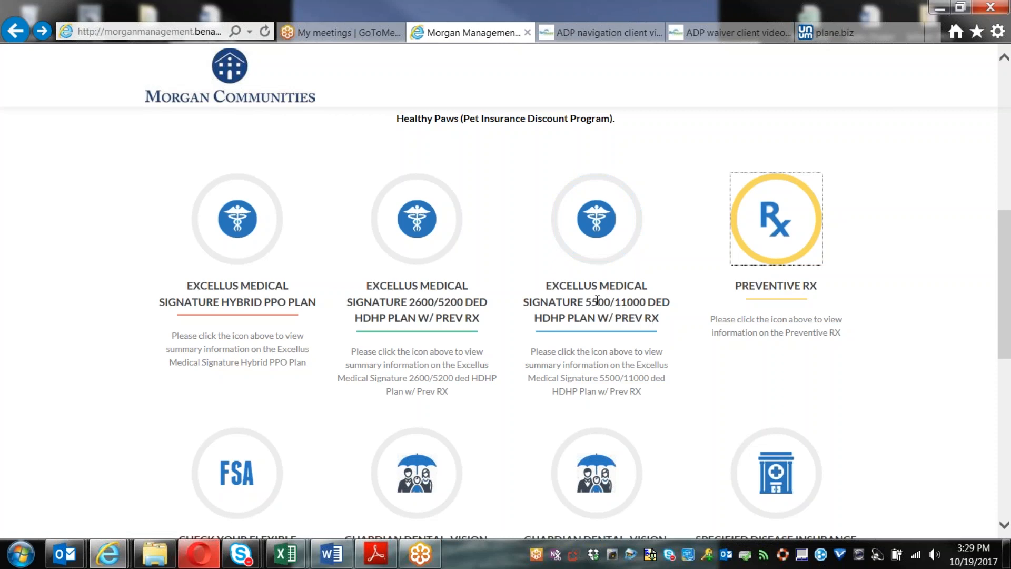
left_click(597, 218)
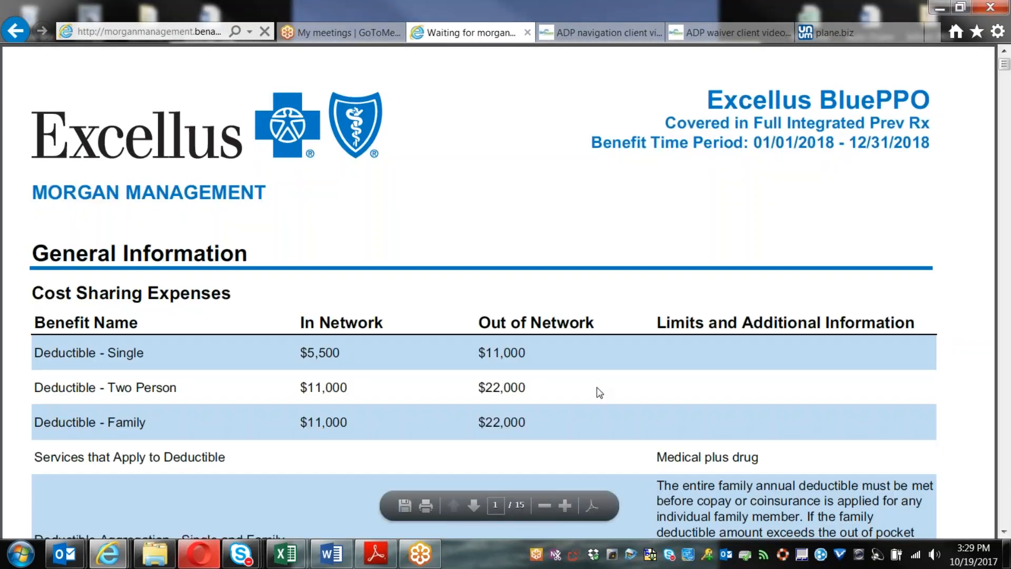
Step: Scroll the 5500/11000 HDHP Cost Sharing table: 0% in-network, 10% out-of-network coinsurance, $5,500 maximum
scroll(597, 388, "down", 3)
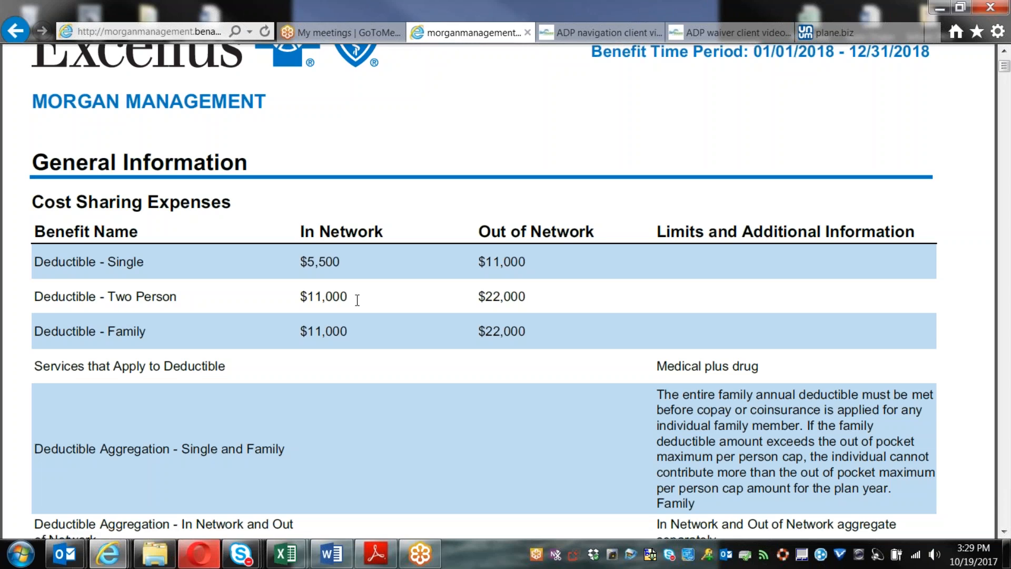
scroll(357, 301, "down", 5)
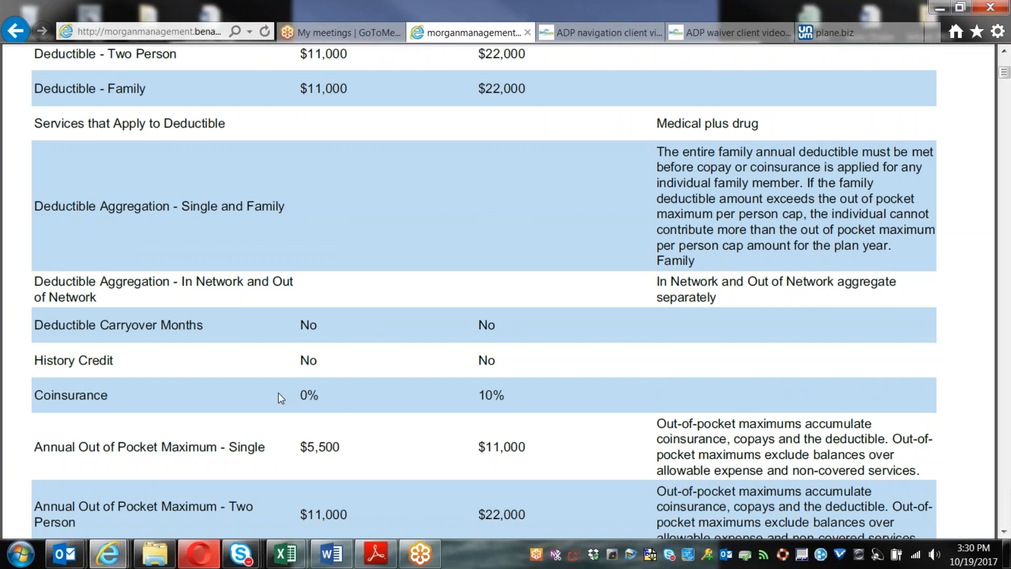
scroll(278, 393, "up", 2)
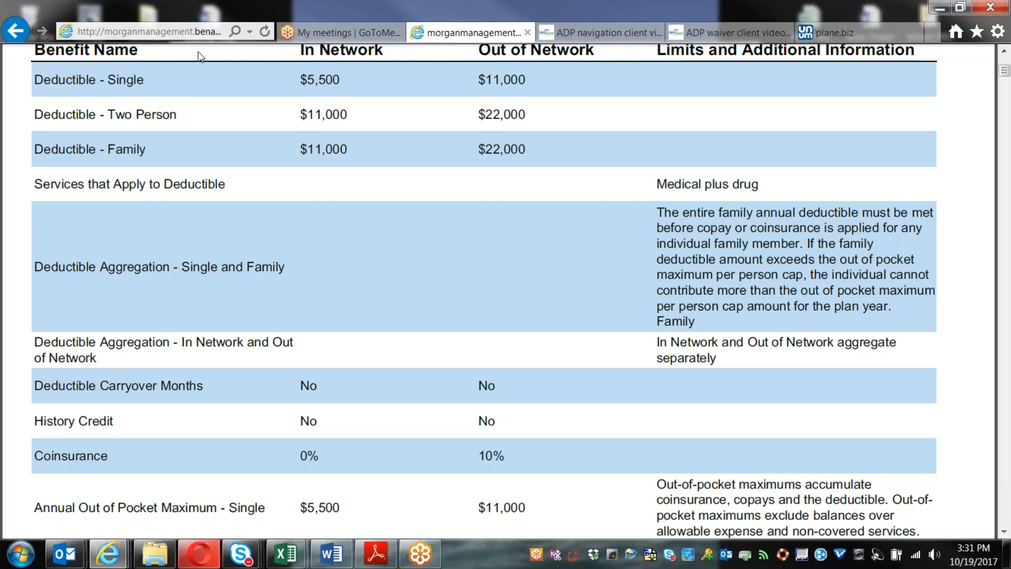
Step: Look at the Preventive RX drug list, then return to the Morgan Communities plan page
left_click(17, 32)
left_click(777, 235)
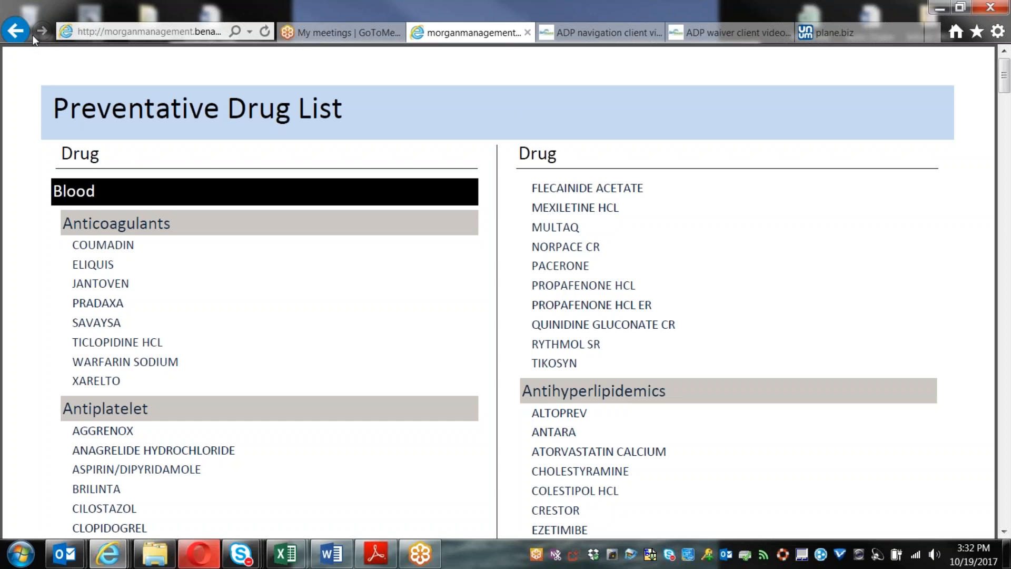
left_click(15, 31)
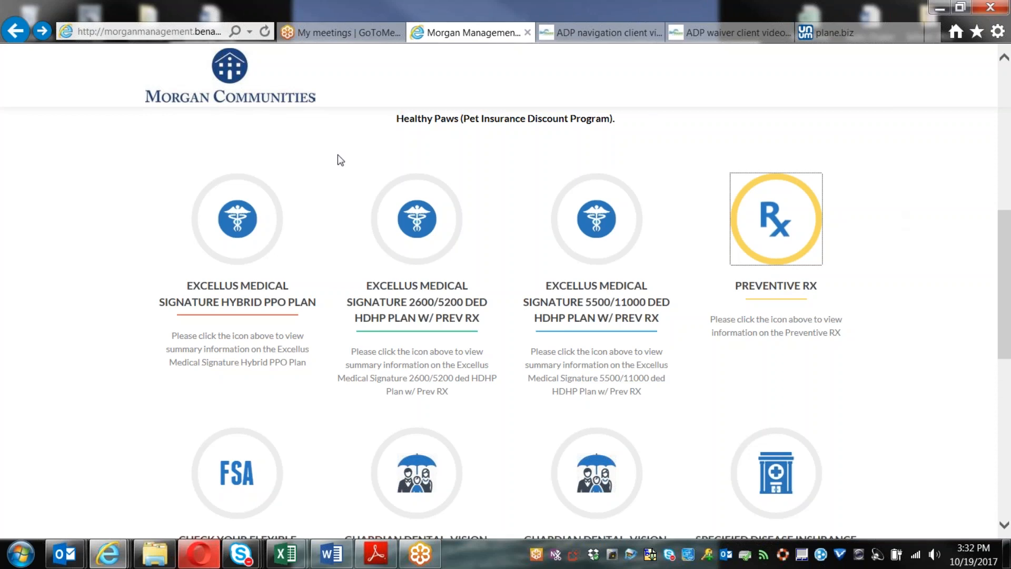
left_click(246, 237)
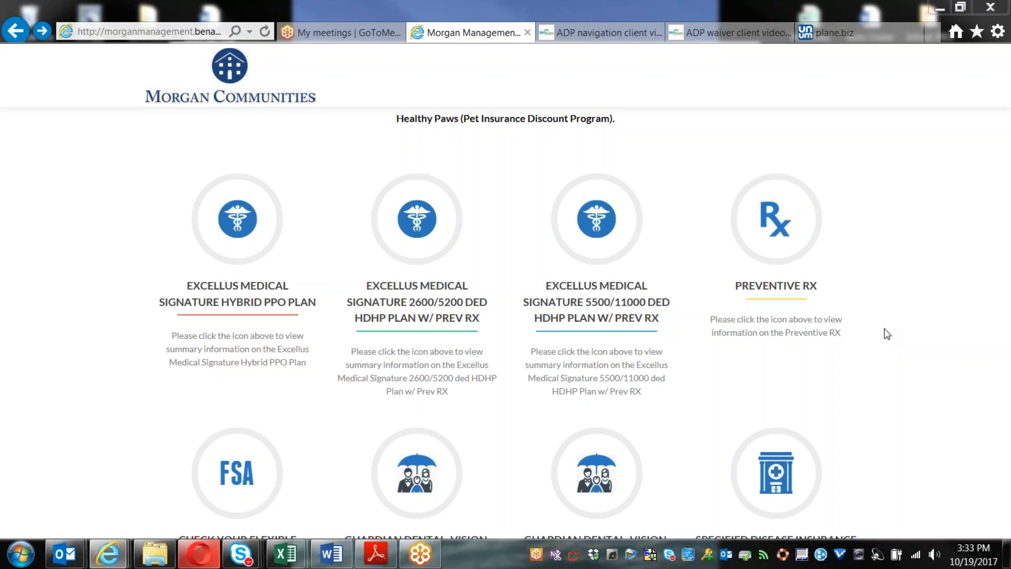
scroll(884, 329, "down", 1)
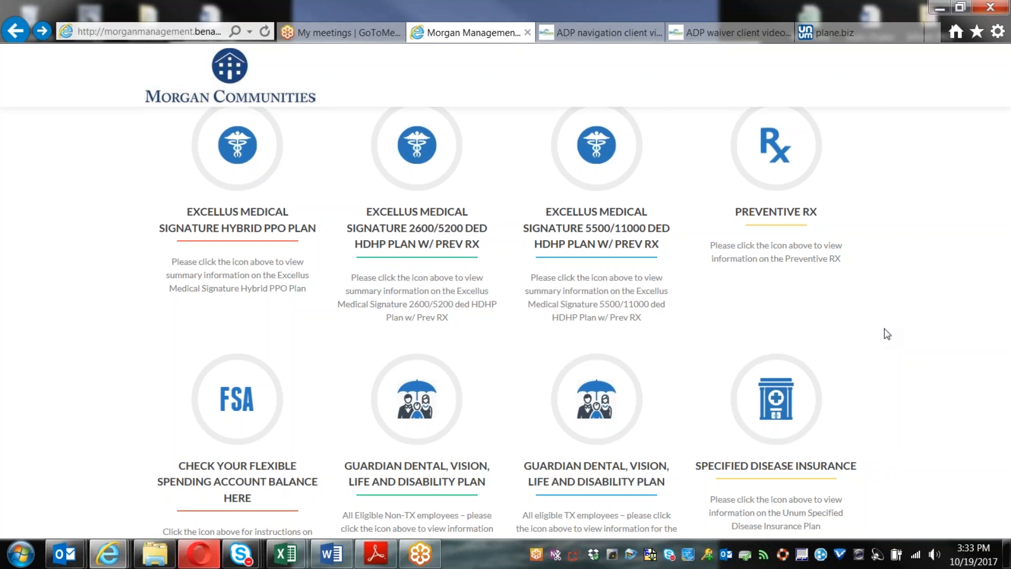
scroll(885, 330, "up", 5)
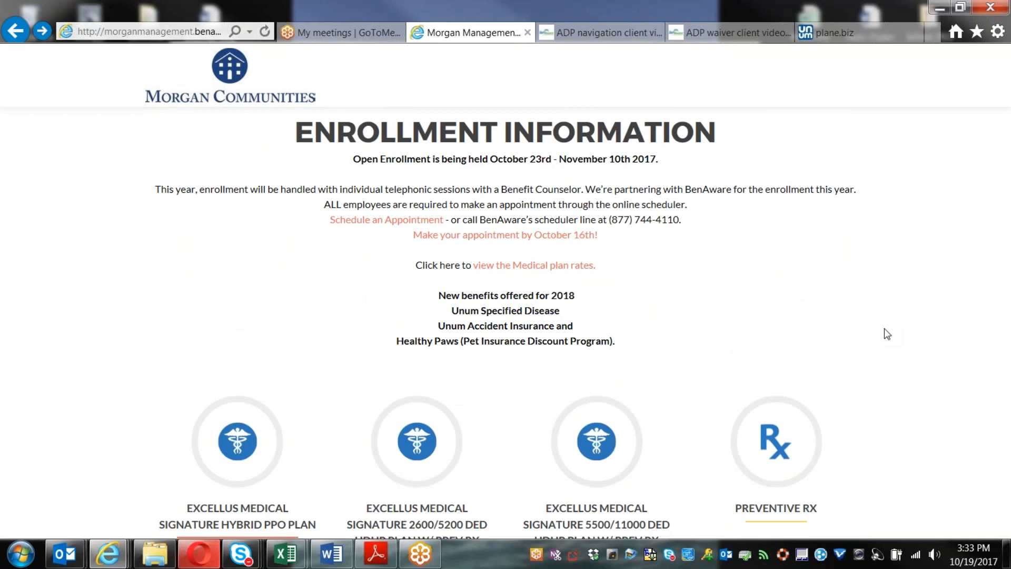
Step: Open the medical plan rates PDF and highlight its 'Weekly deduction' heading
left_click(552, 268)
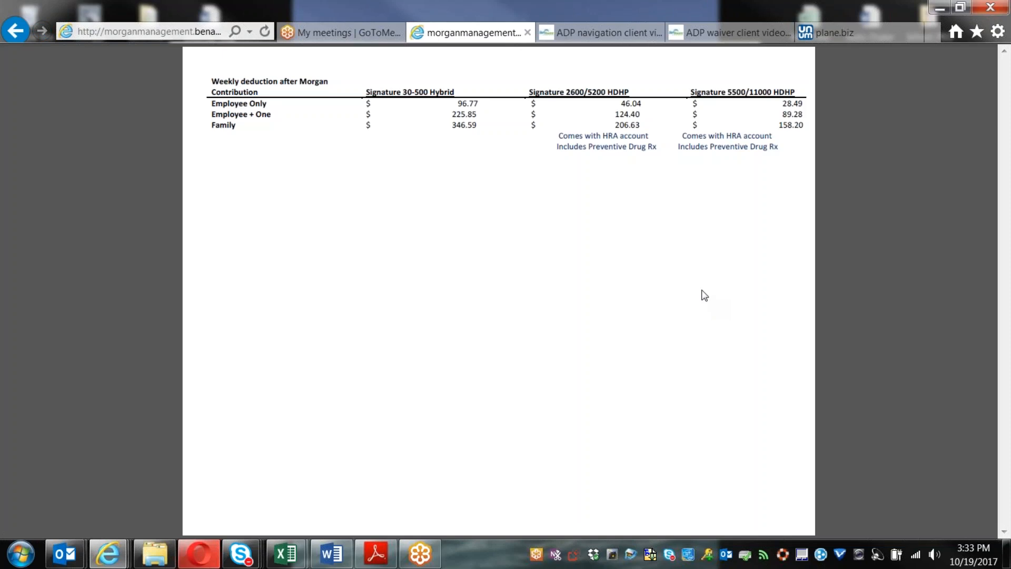
left_click_drag(212, 81, 253, 83)
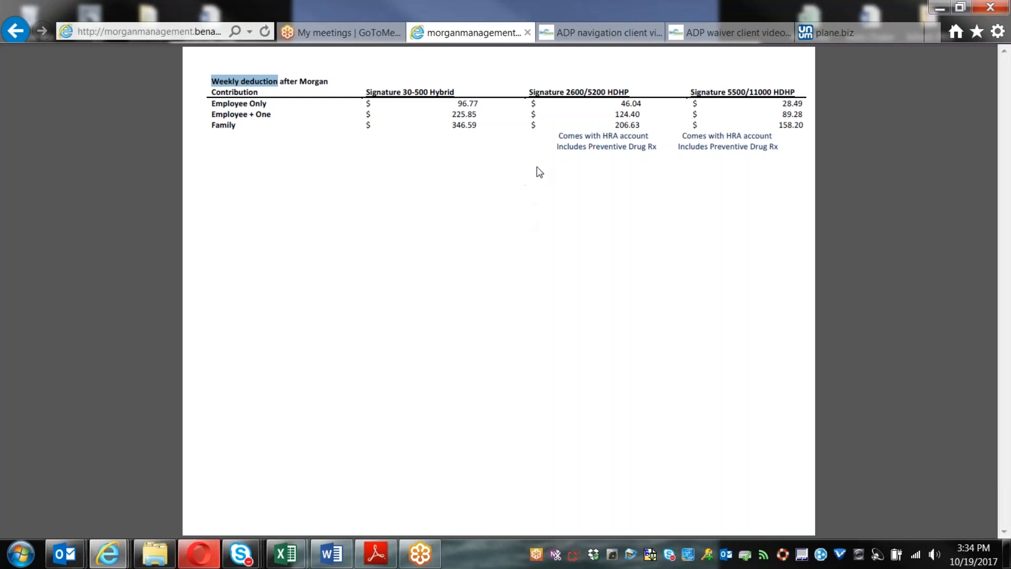
Step: Go back to Enrollment Information and open the FSA/HRA/HSA/QTB information PDF
left_click(21, 34)
scroll(905, 335, "down", 4)
scroll(905, 335, "down", 4)
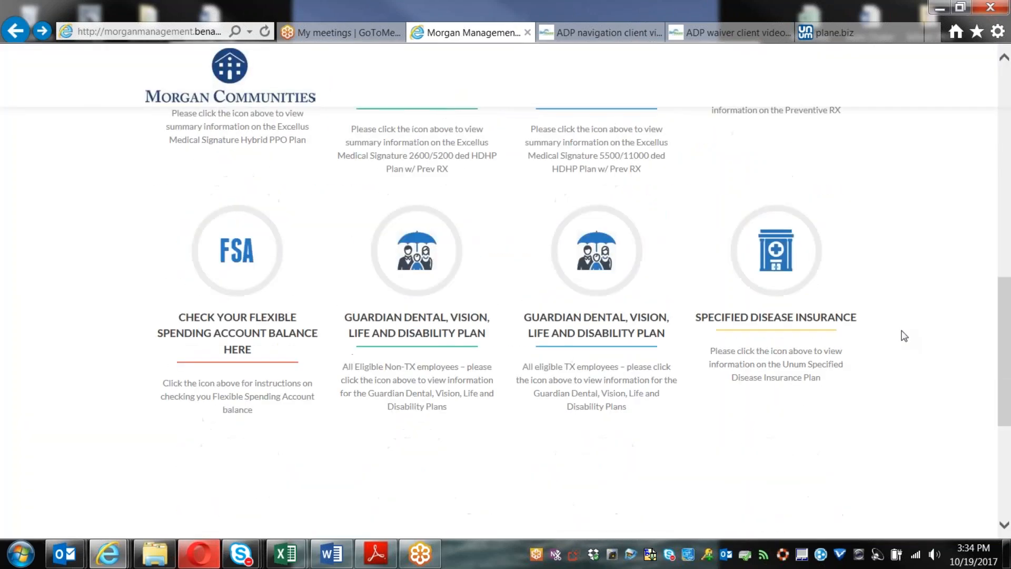
left_click(241, 254)
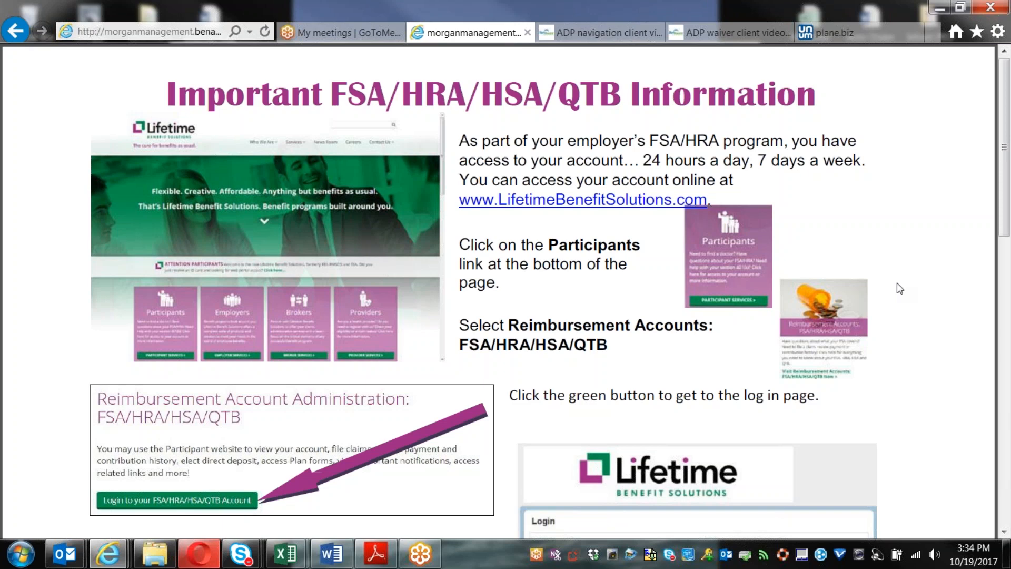
Step: Read the FSA PDF's Lifetime Benefit Solutions login instructions, then return to the plan page
scroll(898, 285, "down", 1)
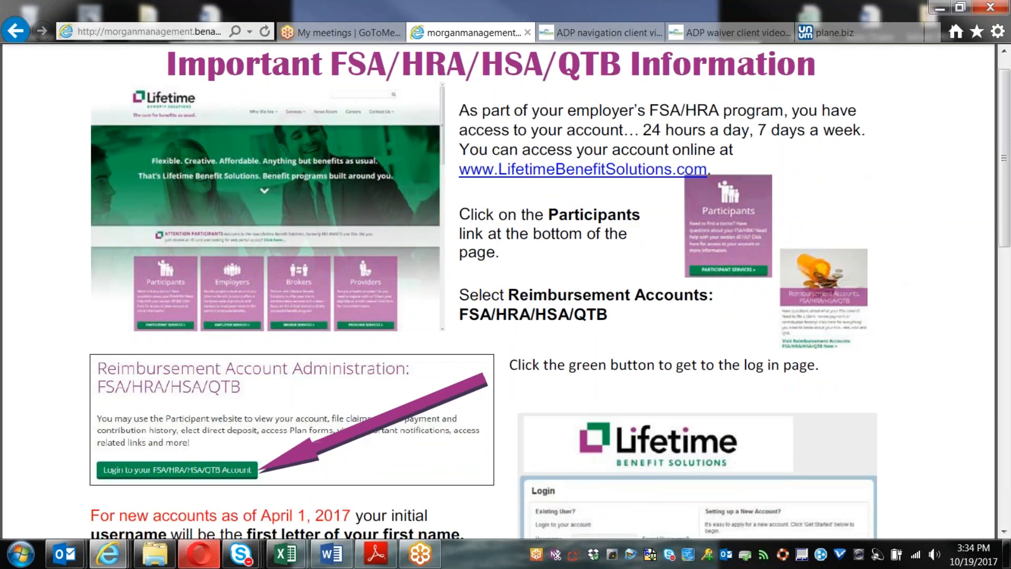
scroll(550, 293, "down", 5)
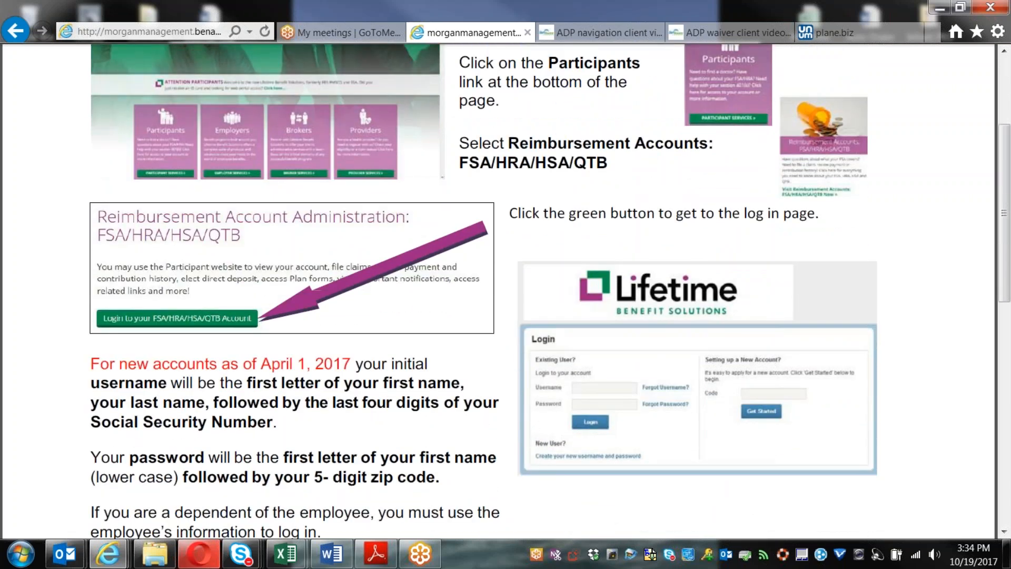
scroll(338, 375, "down", 3)
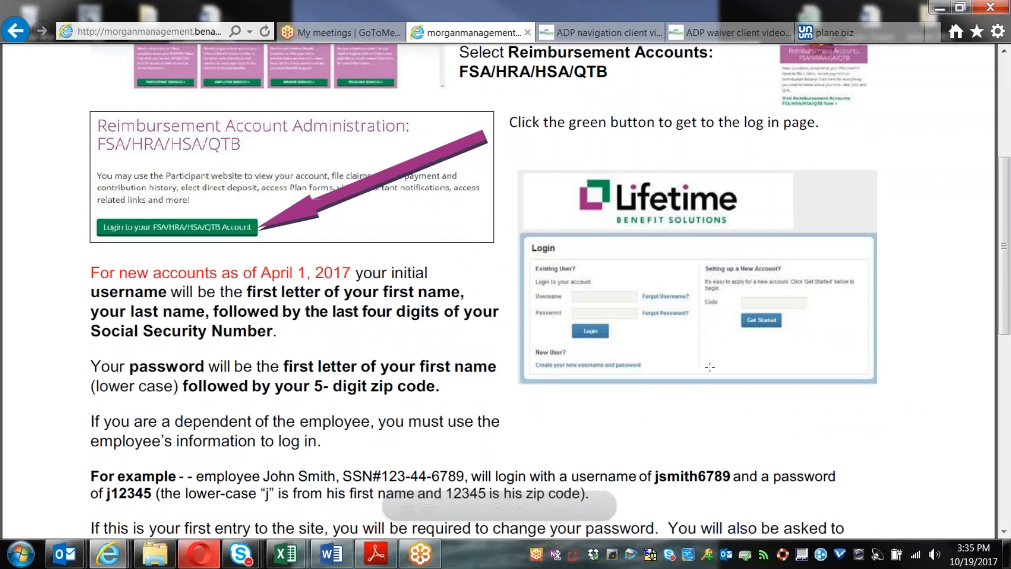
scroll(240, 151, "down", 4)
left_click(16, 31)
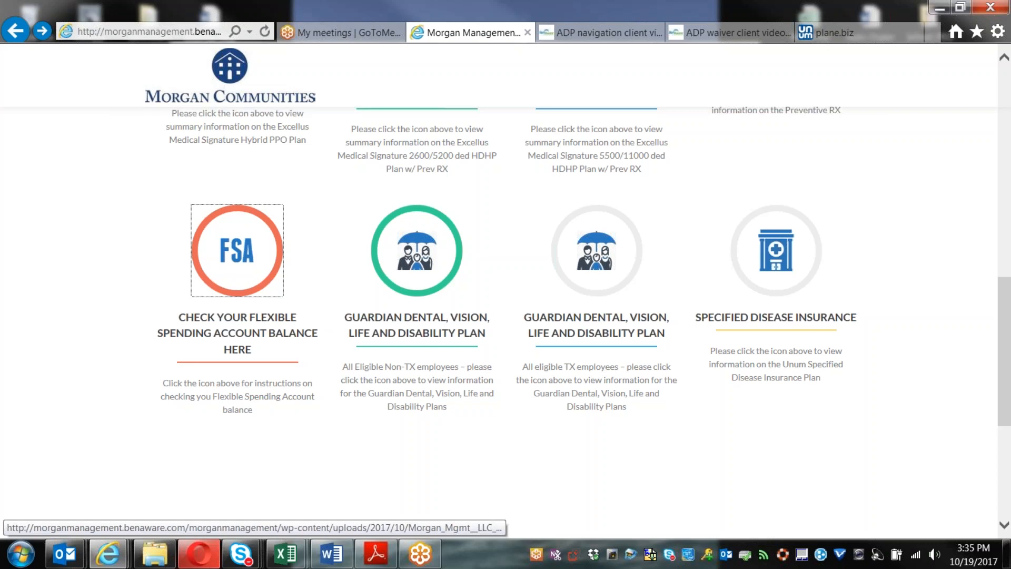
left_click(255, 260)
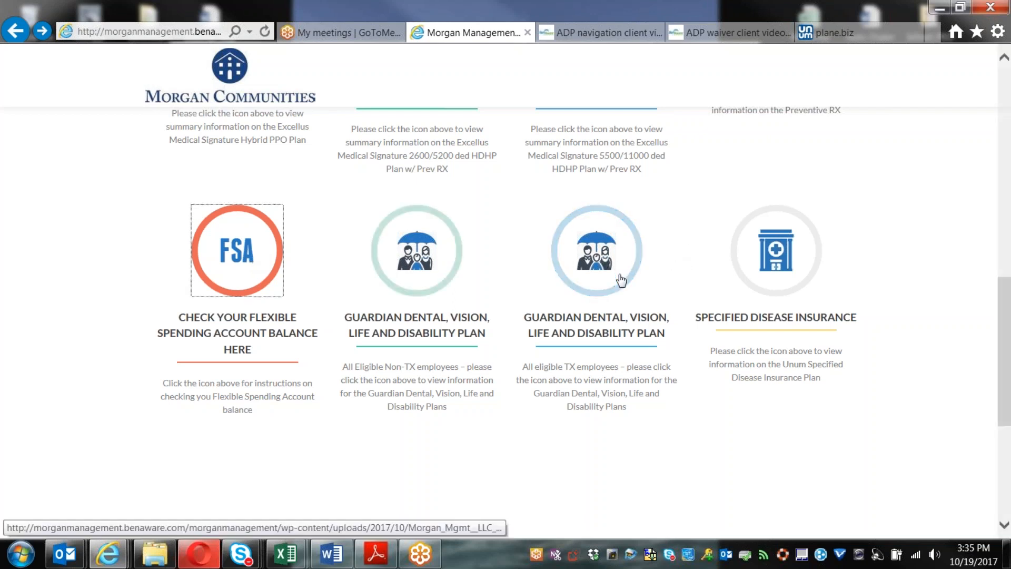
Step: Open the Guardian summary for TX employees and read past its Plan Highlights
left_click(419, 258)
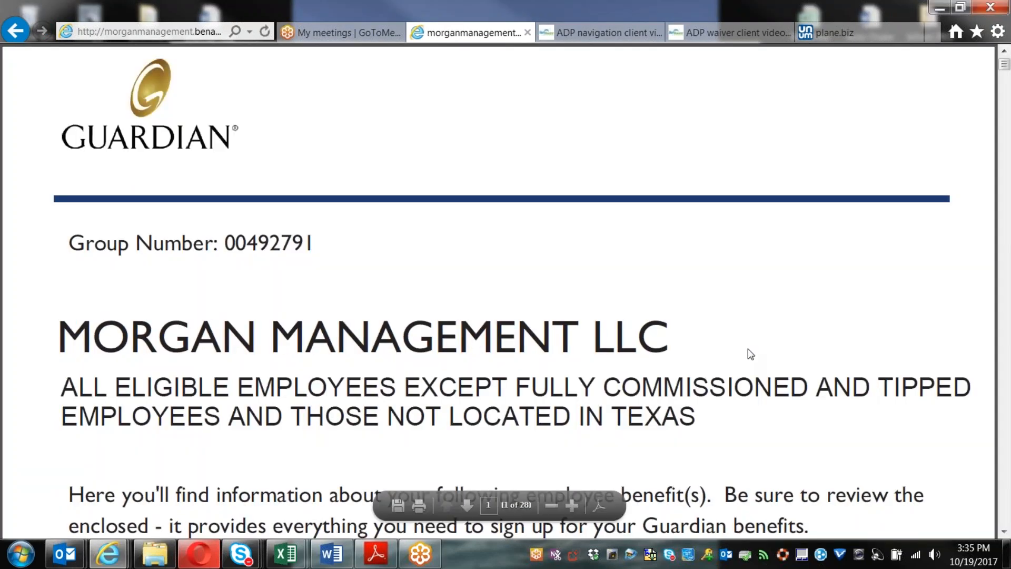
scroll(748, 352, "down", 6)
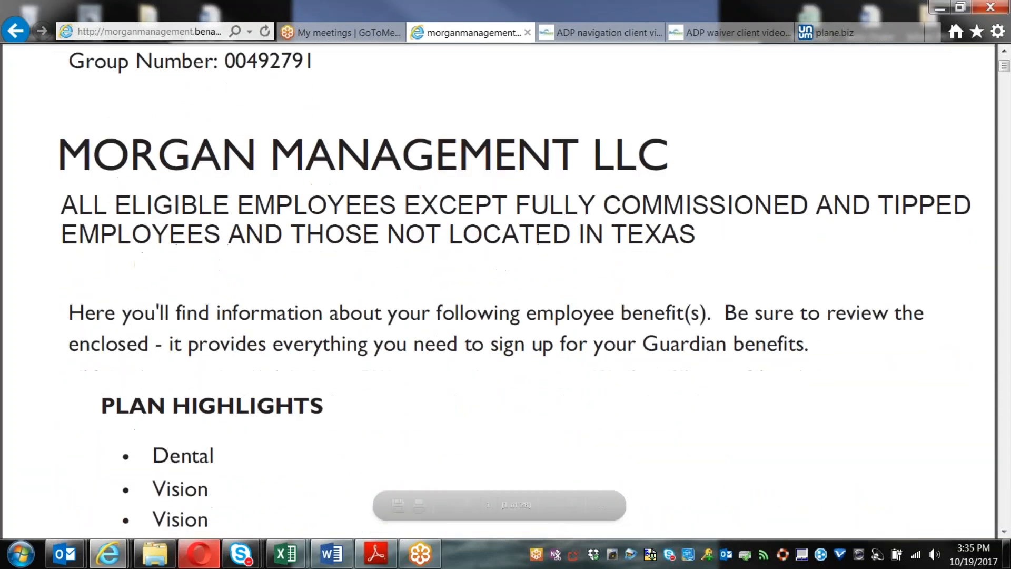
scroll(506, 290, "down", 2)
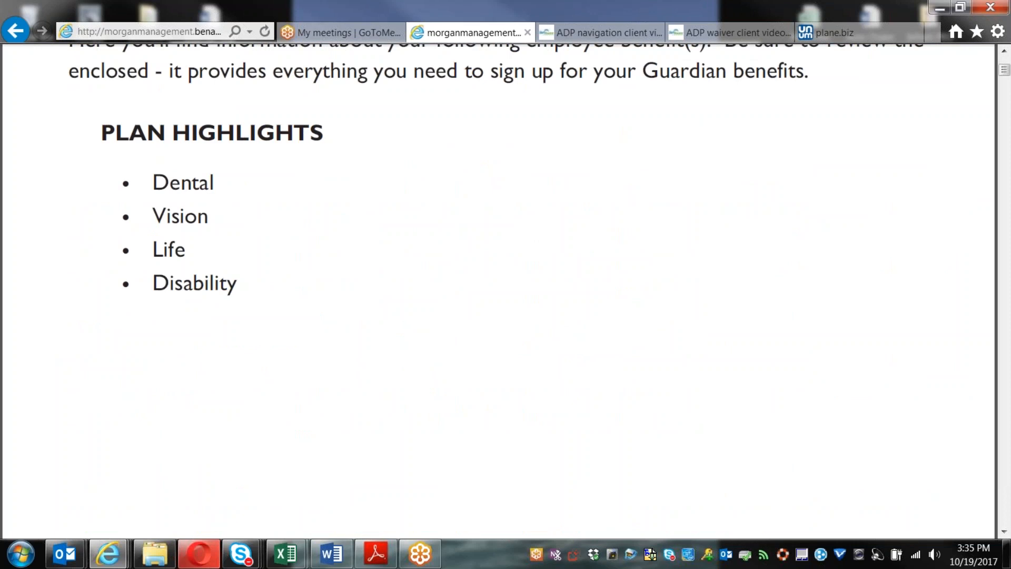
scroll(634, 497, "down", 10)
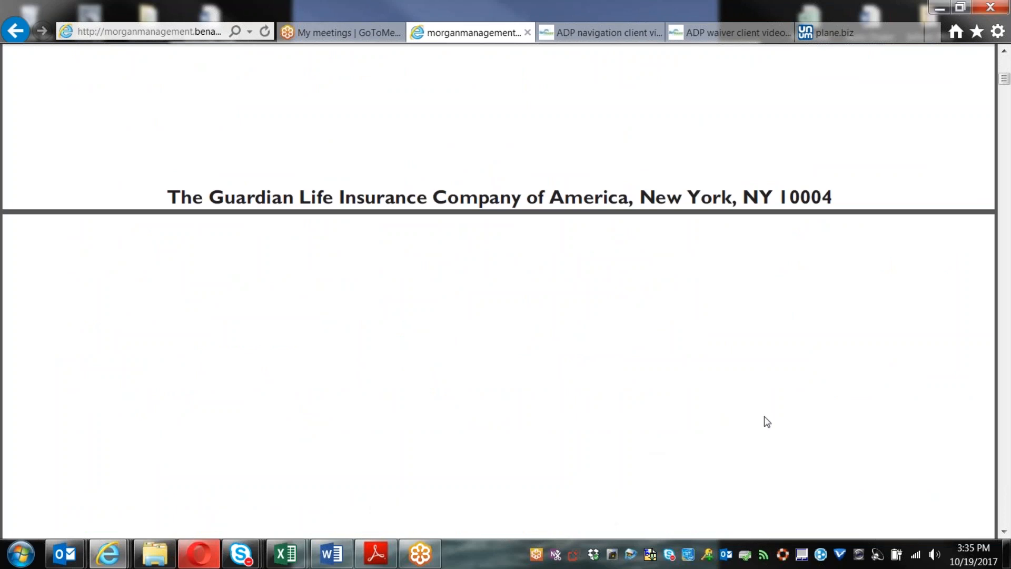
scroll(767, 421, "down", 15)
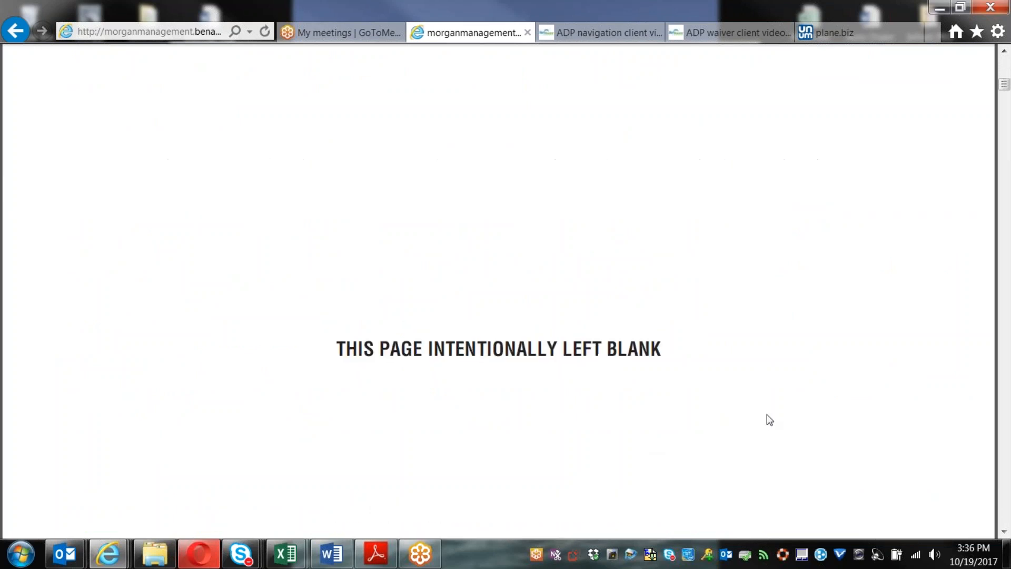
Step: Scroll to the Dental Benefit Summary and highlight the Low plan's $1000 annual maximum
scroll(771, 419, "down", 10)
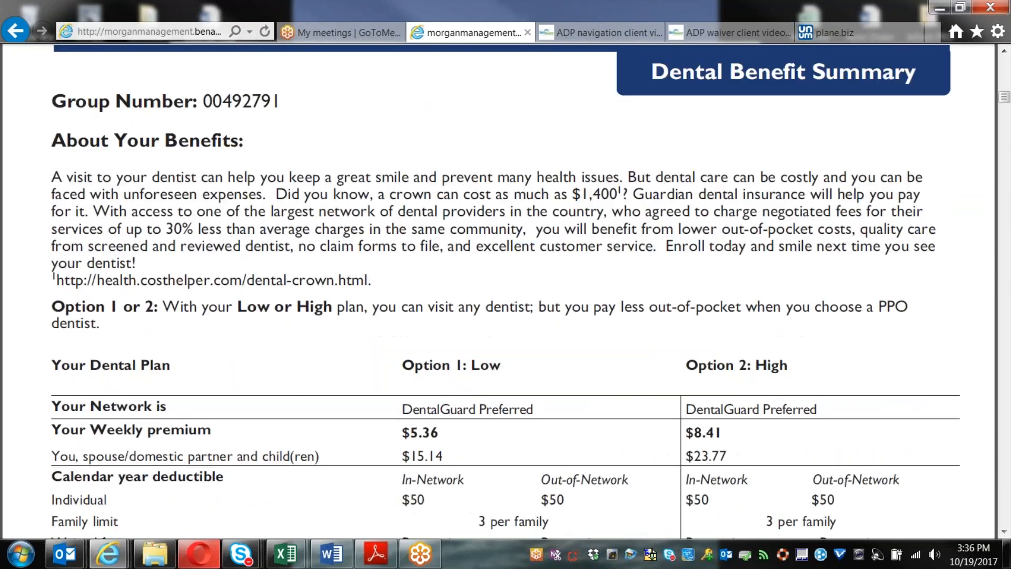
scroll(777, 419, "up", 1)
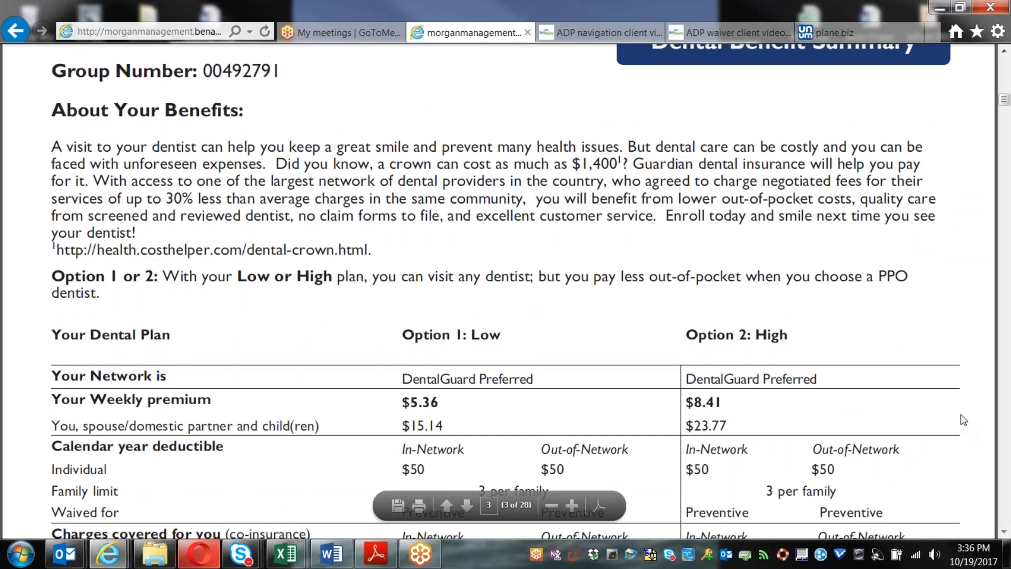
scroll(964, 420, "down", 3)
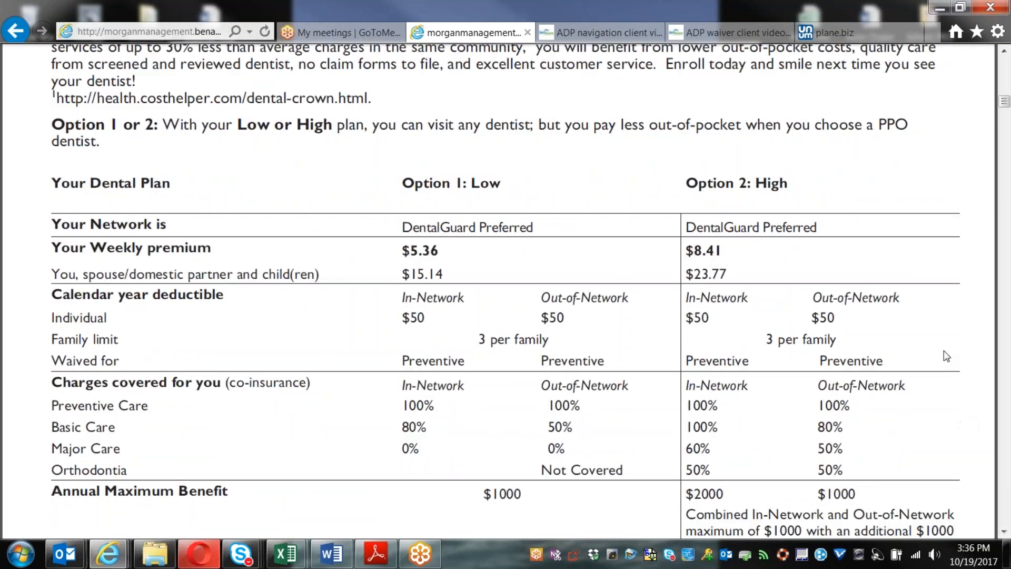
scroll(965, 350, "down", 2)
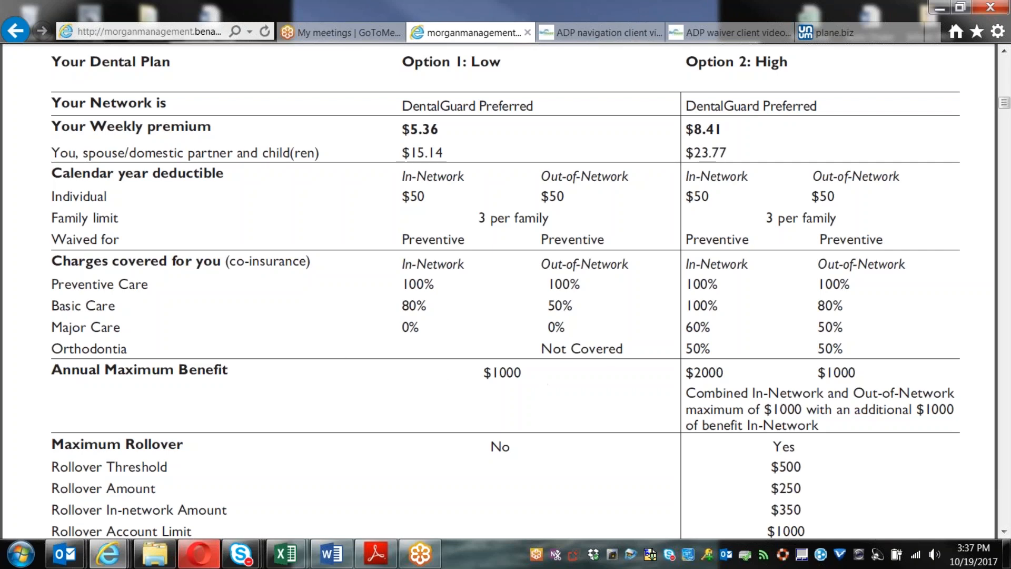
left_click_drag(478, 372, 533, 374)
left_click(729, 372)
Step: Highlight the $1000 and $2000 annual maximums together to compare the Low and High plans
scroll(730, 375, "down", 1)
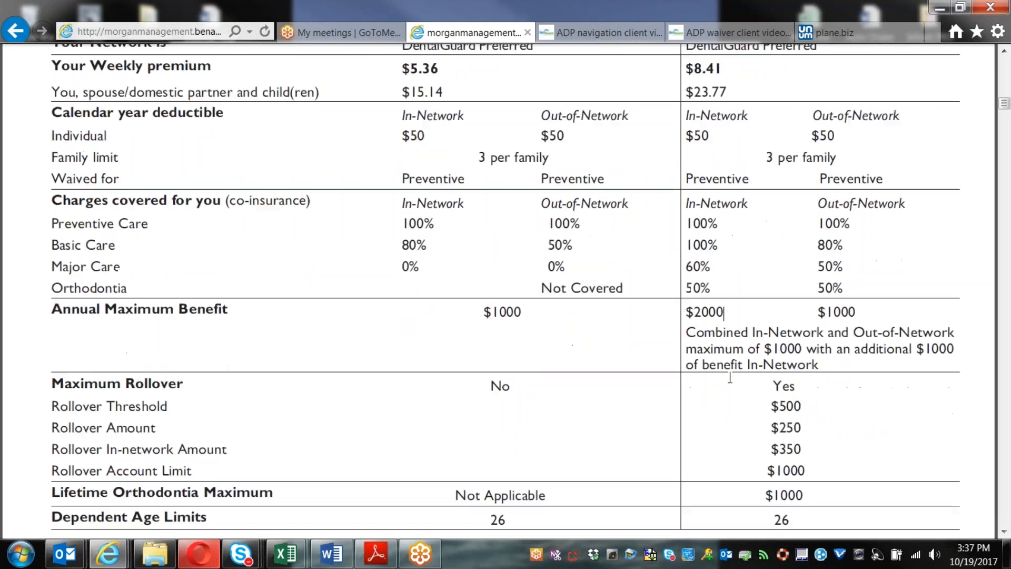
scroll(730, 377, "down", 2)
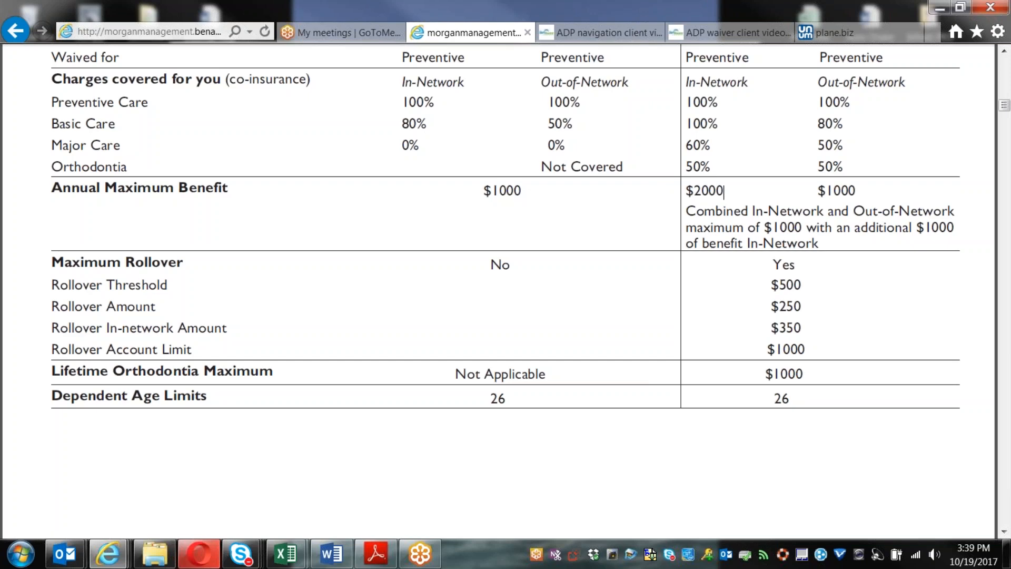
scroll(738, 298, "up", 3)
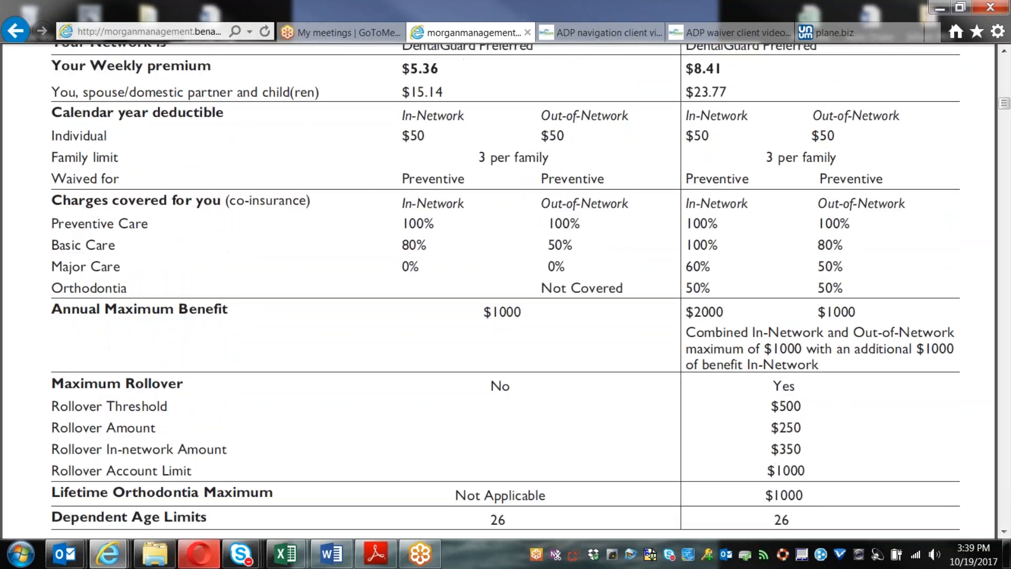
left_click_drag(731, 306, 487, 314)
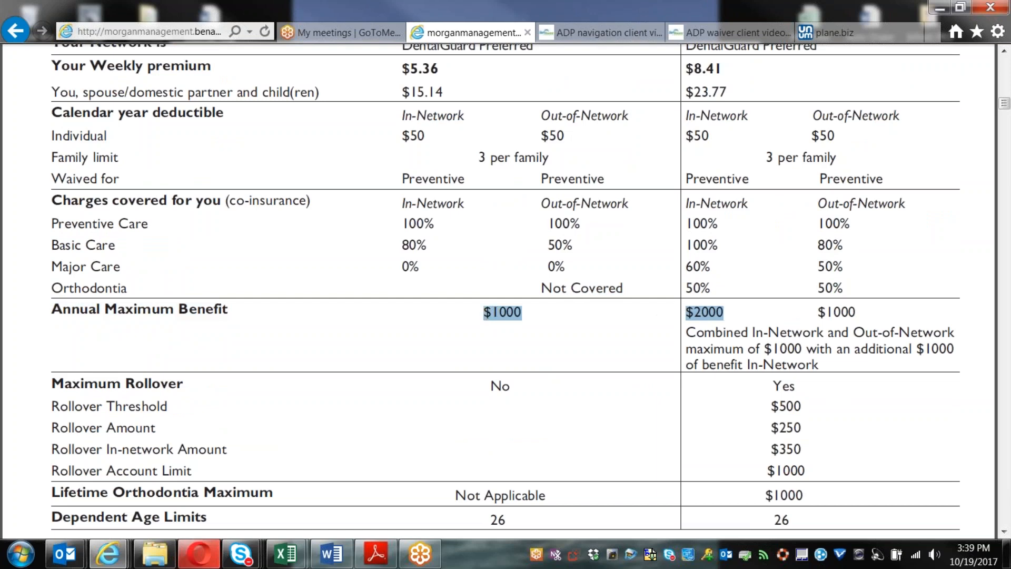
left_click(895, 432)
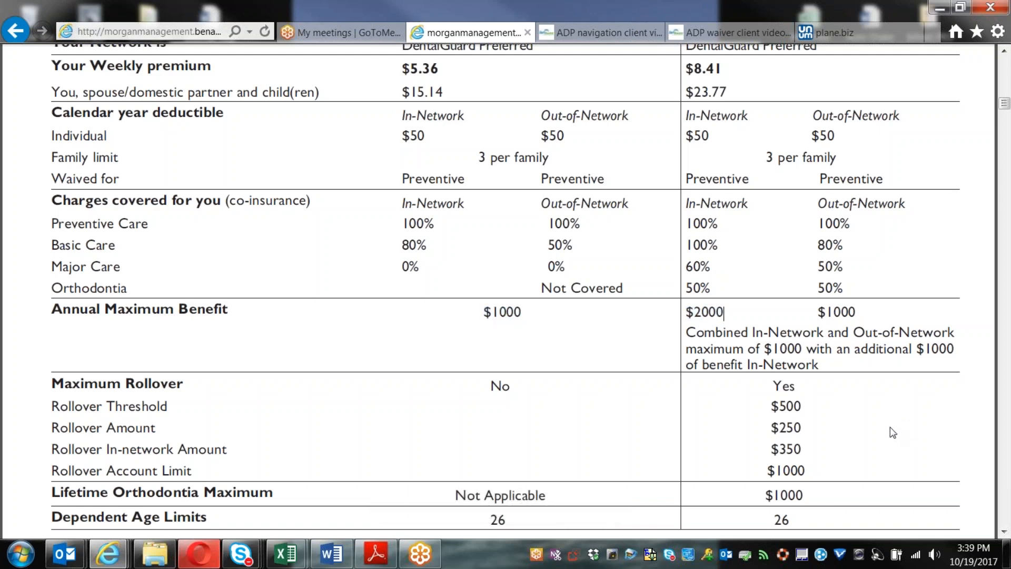
scroll(890, 428, "down", 10)
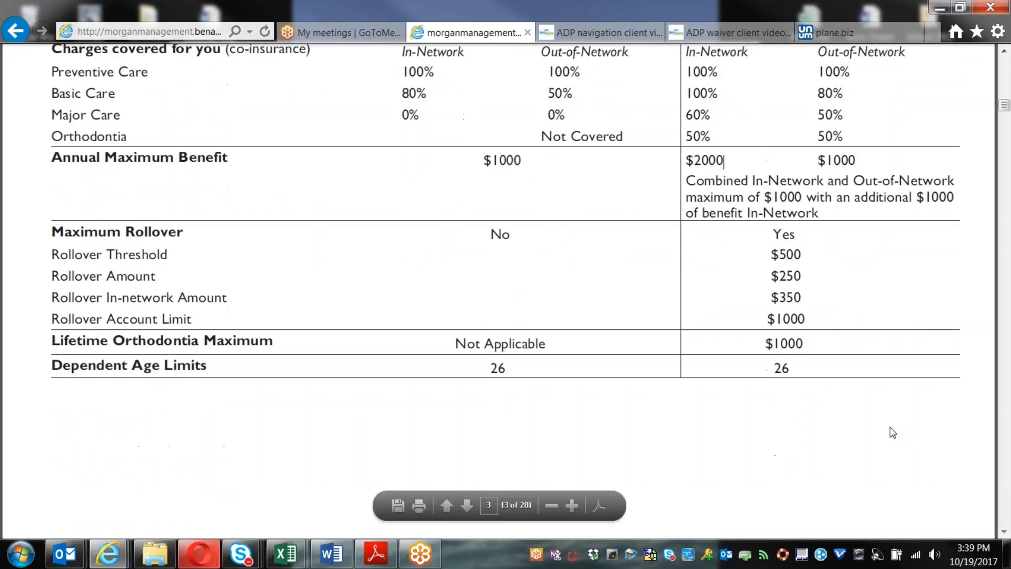
Step: Scroll past the Low vs High sample services table and footnotes to page 4's Exclusions and Limitations
scroll(499, 295, "down", 3)
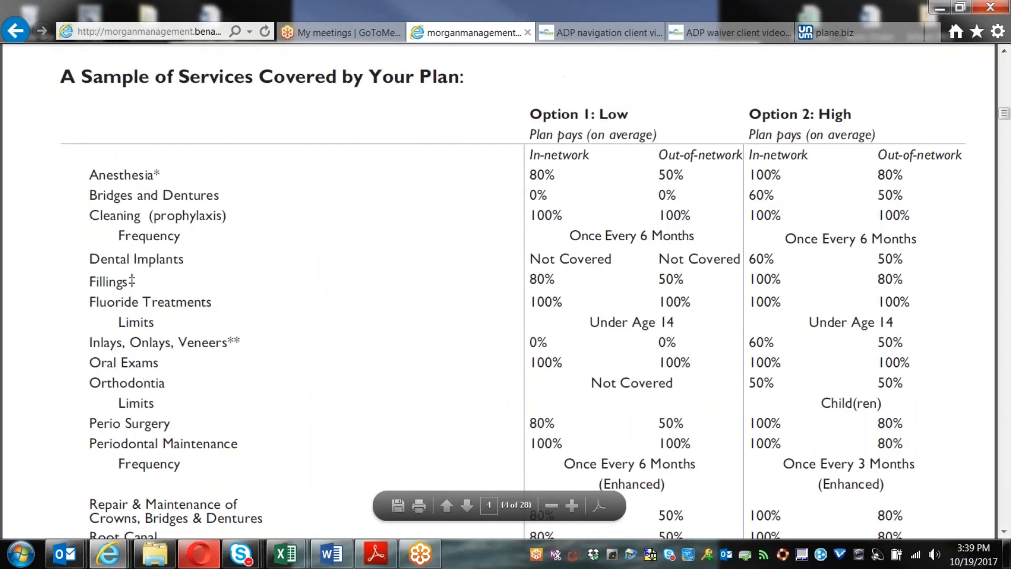
scroll(513, 292, "down", 1)
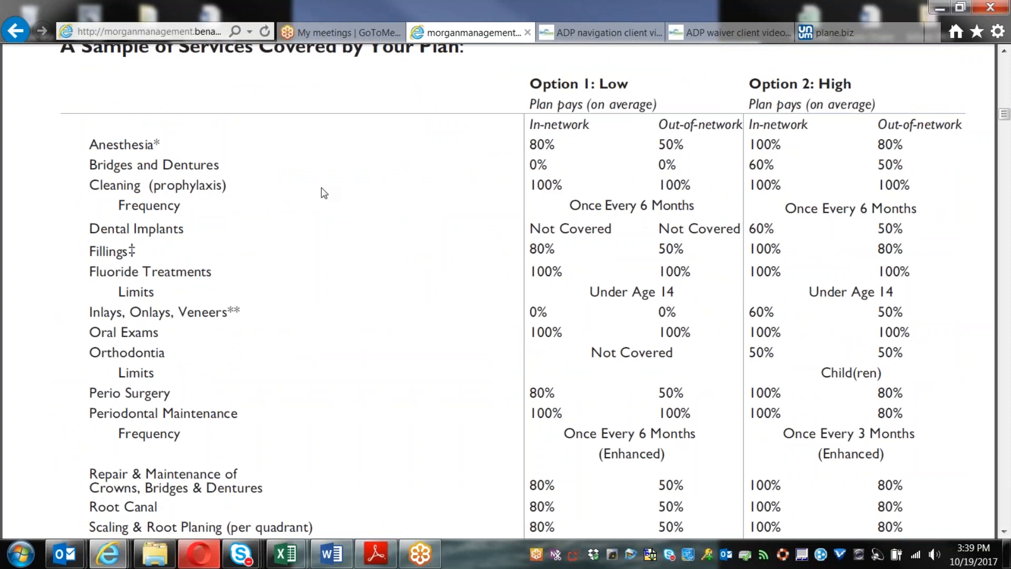
scroll(324, 193, "down", 1)
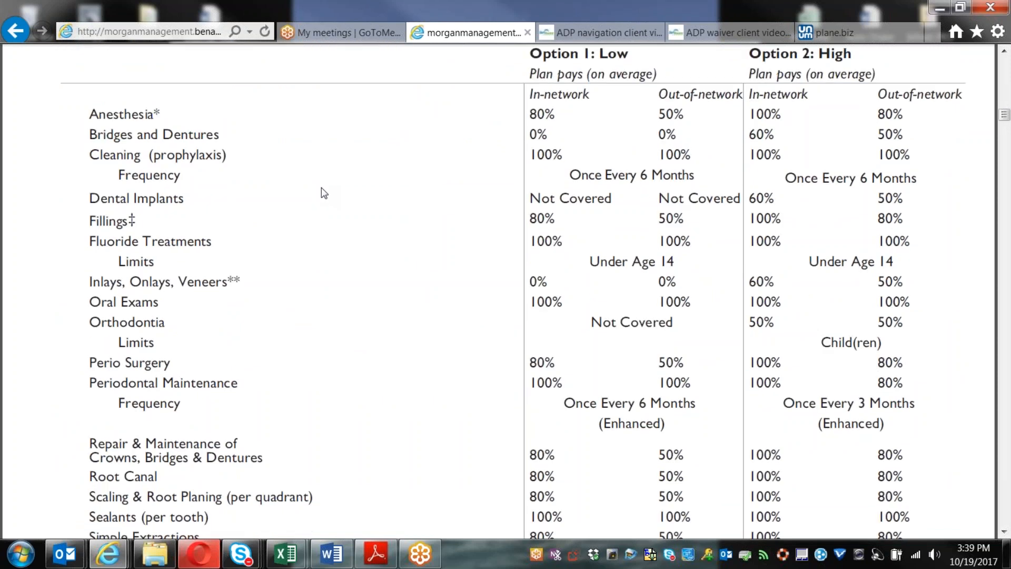
scroll(324, 194, "up", 2)
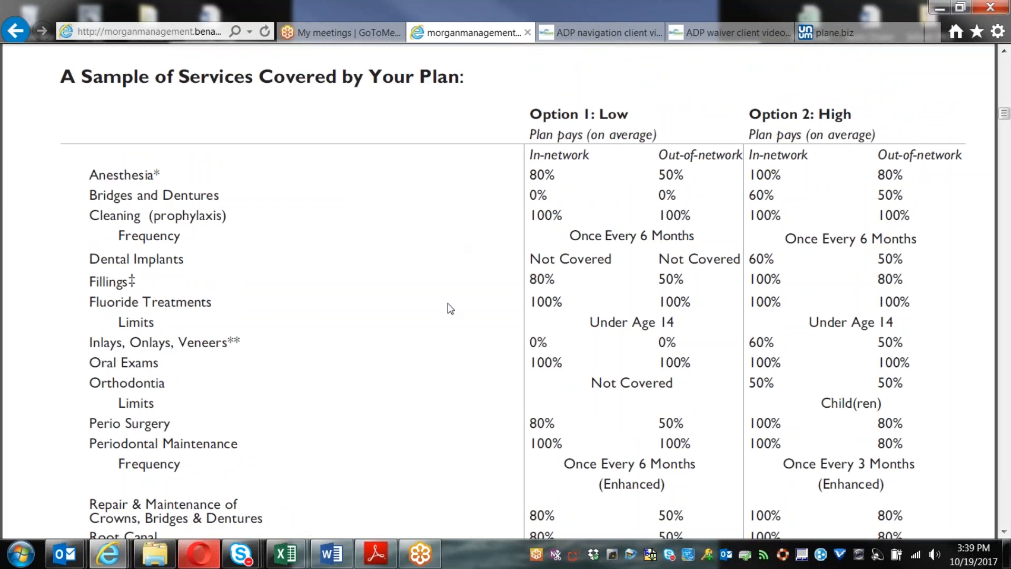
scroll(450, 309, "down", 1)
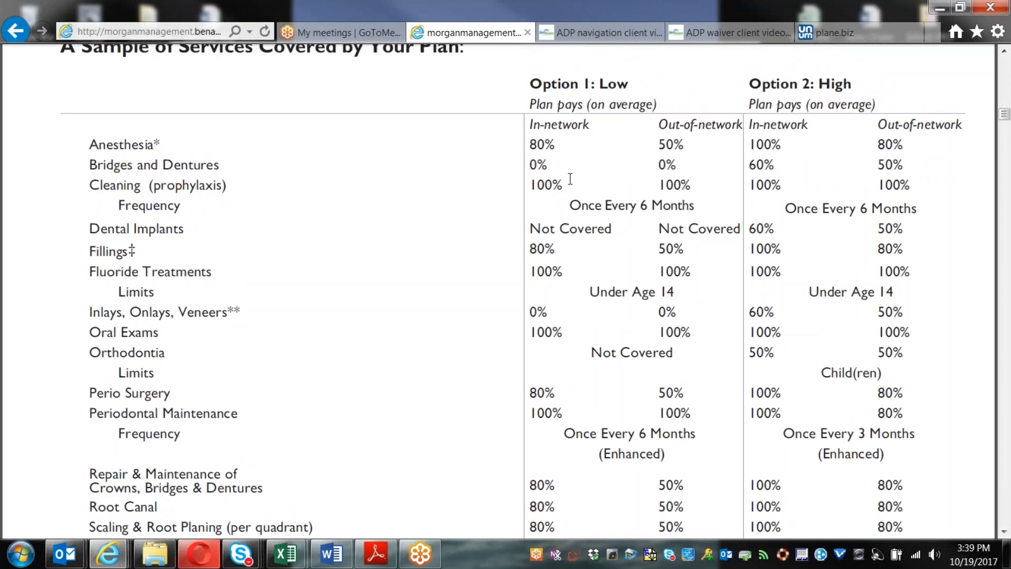
scroll(570, 182, "down", 2)
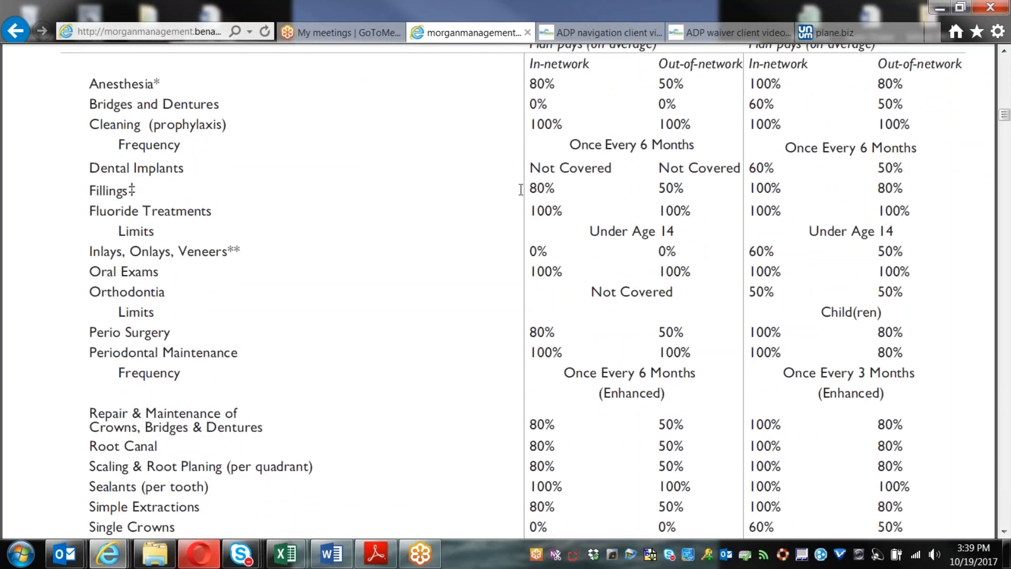
scroll(576, 332, "down", 3)
scroll(137, 220, "down", 3)
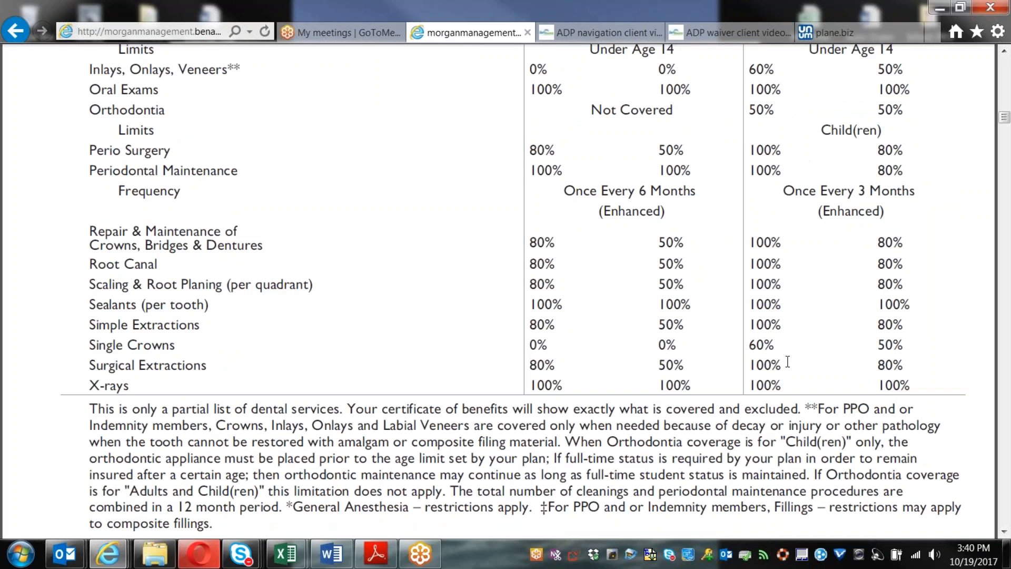
scroll(788, 361, "down", 2)
scroll(788, 362, "down", 3)
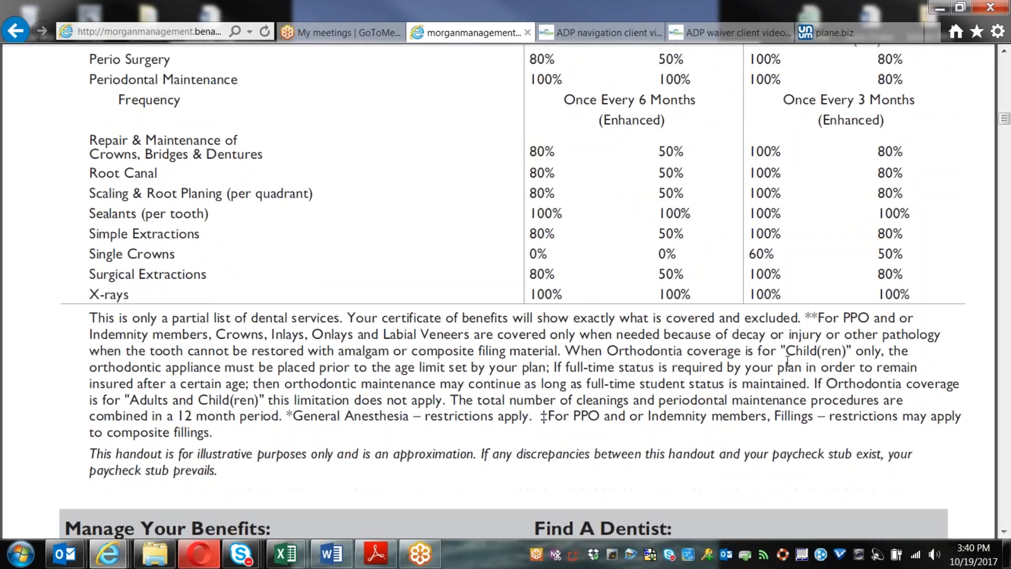
scroll(788, 362, "down", 20)
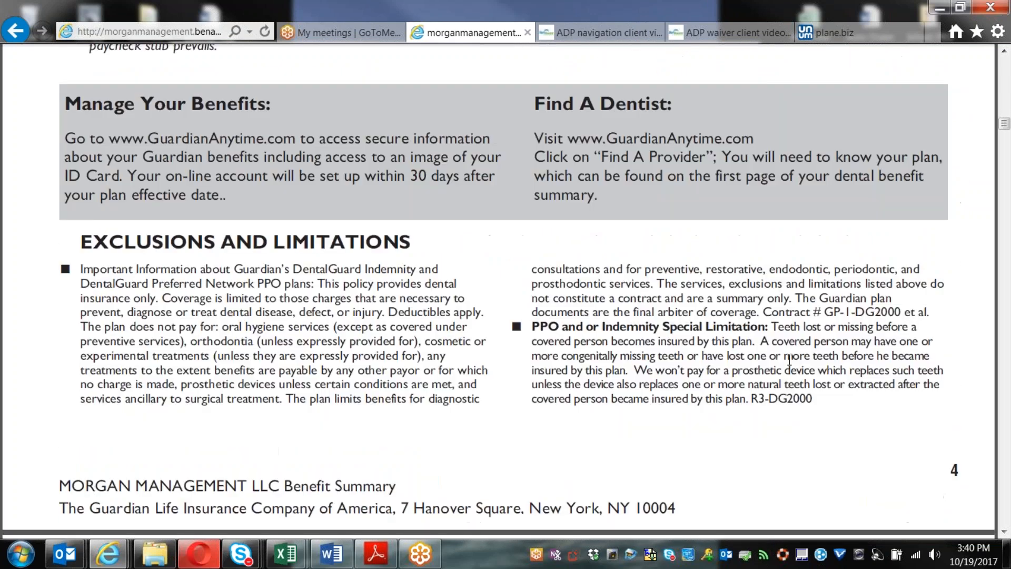
Step: Scroll through vision premiums, services and frequencies to page 6's exclusions, incl. 25% off laser surgery
scroll(789, 371, "down", 7)
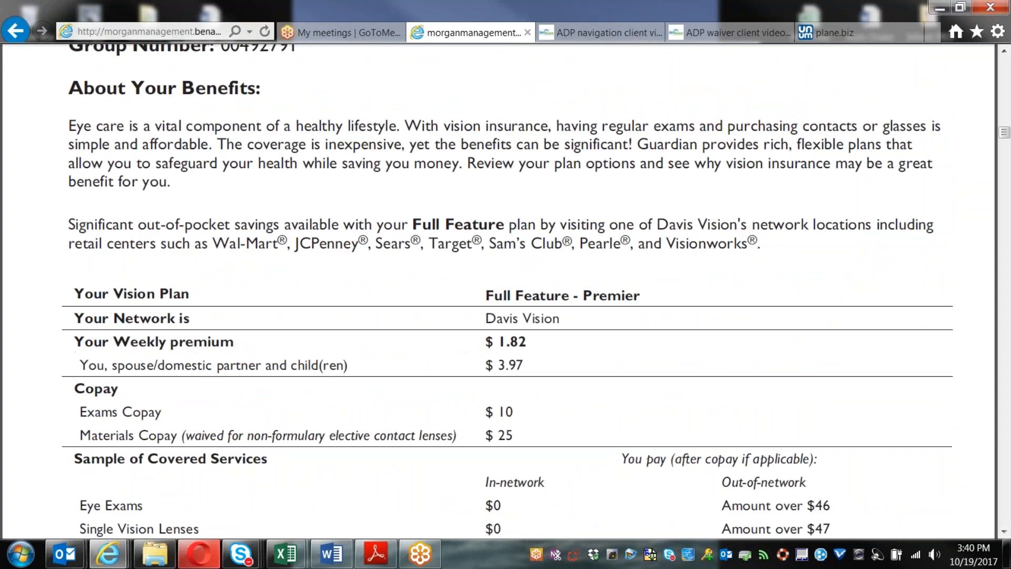
scroll(790, 374, "down", 7)
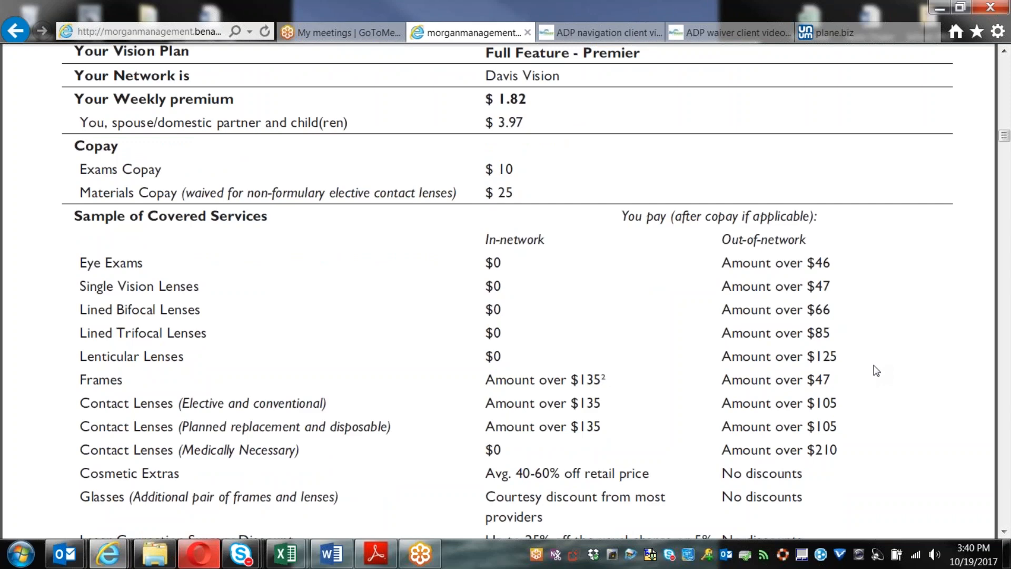
scroll(875, 371, "down", 3)
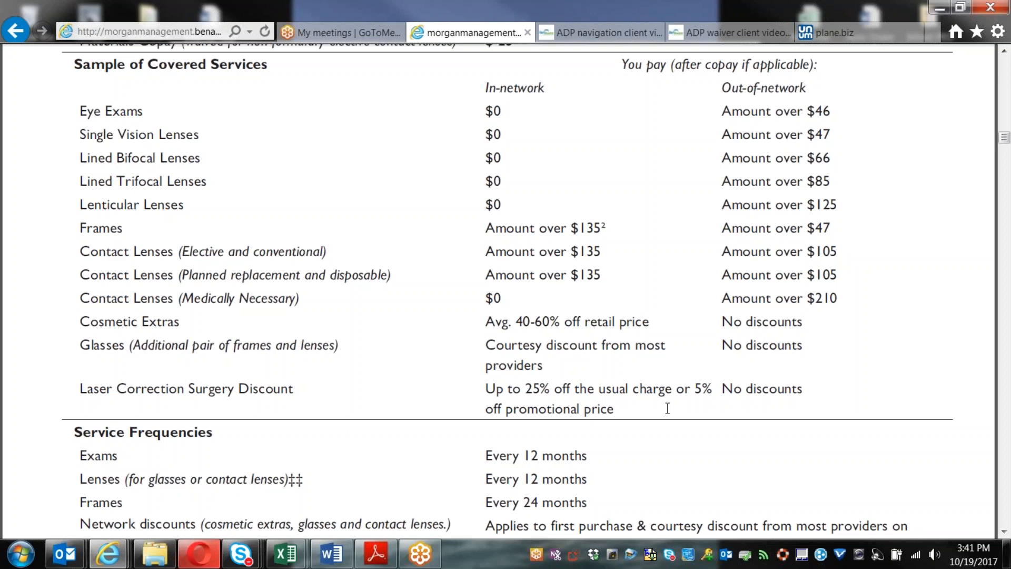
scroll(667, 408, "down", 1)
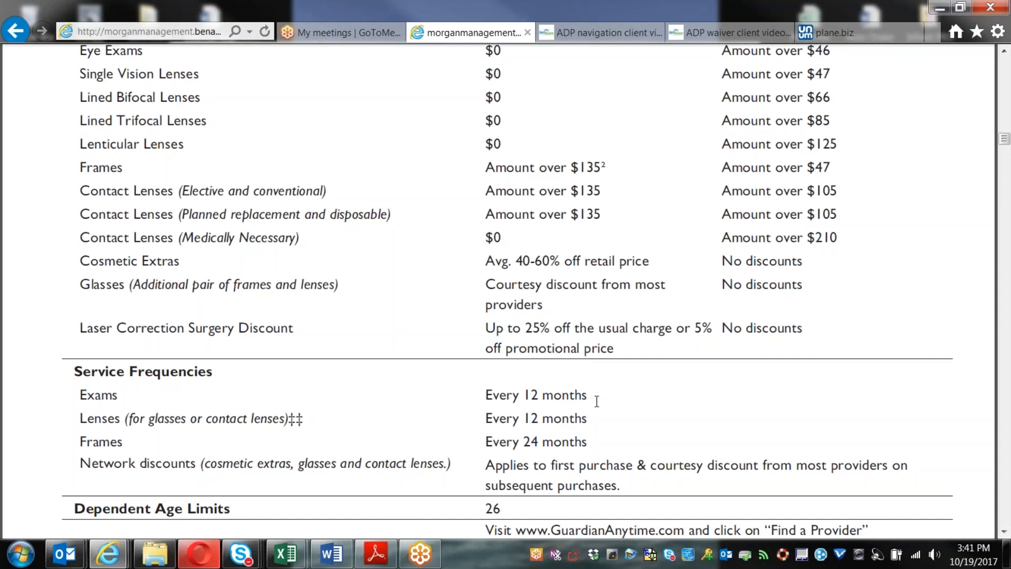
scroll(597, 402, "down", 1)
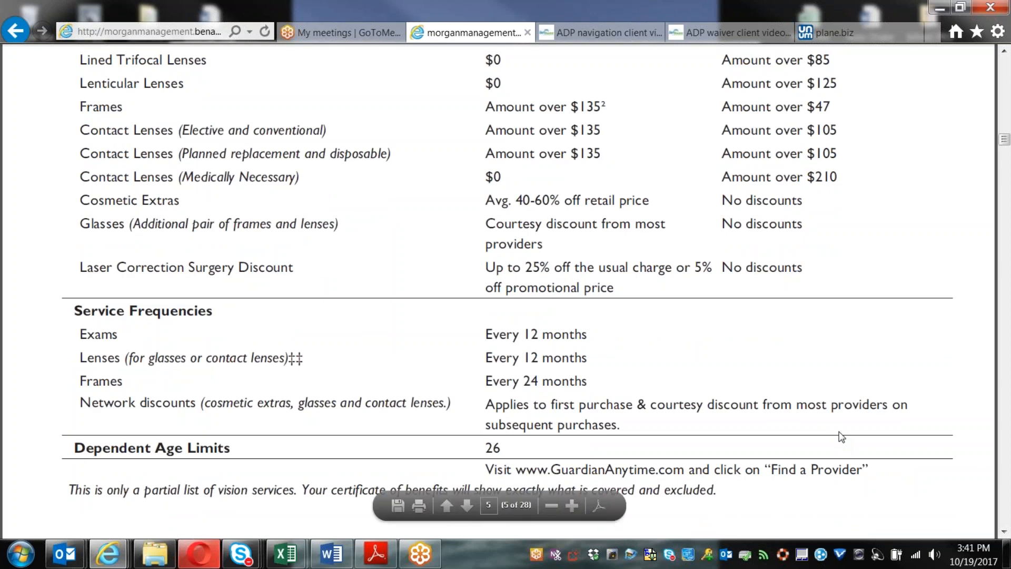
scroll(907, 437, "down", 10)
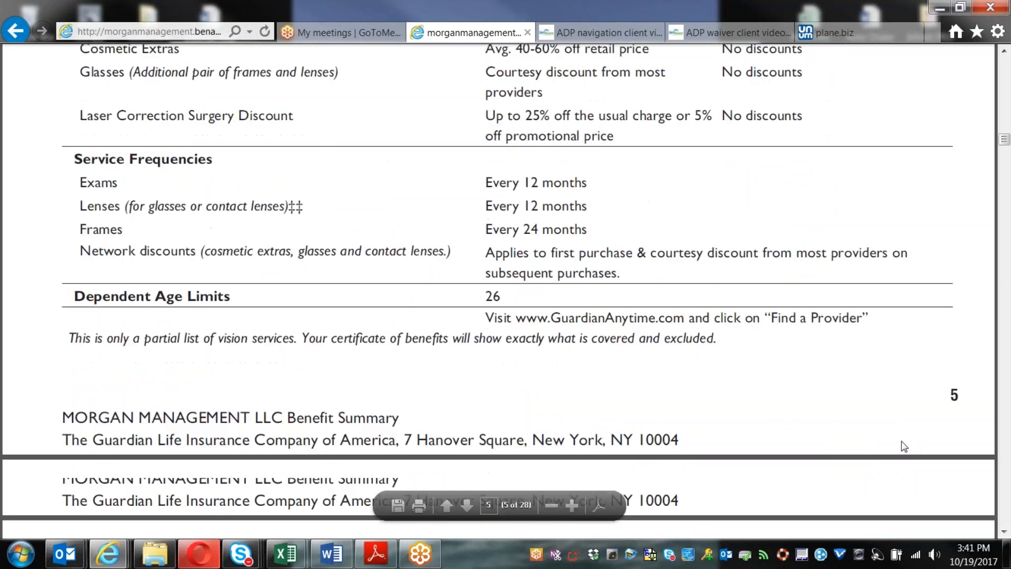
scroll(903, 444, "down", 10)
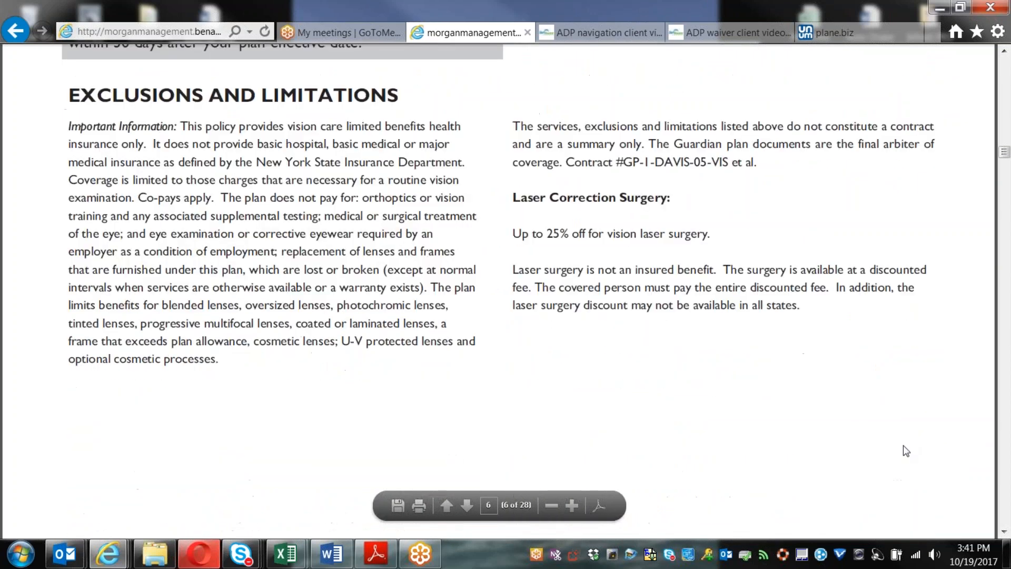
Step: Scroll to page 7's Life Benefit Summary table: $10,000 basic life, voluntary term life up to $300,000
scroll(900, 469, "down", 2)
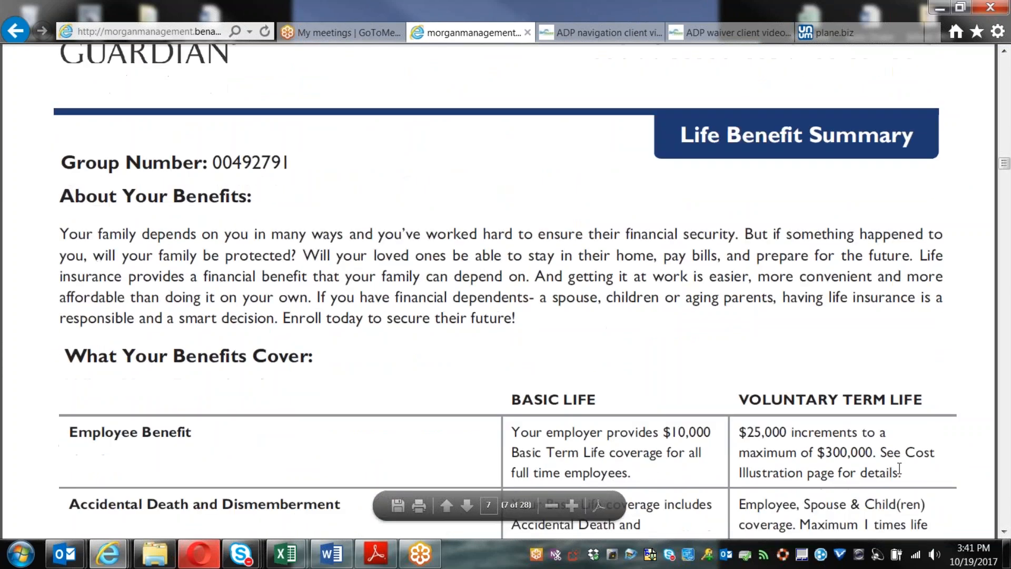
scroll(900, 468, "down", 7)
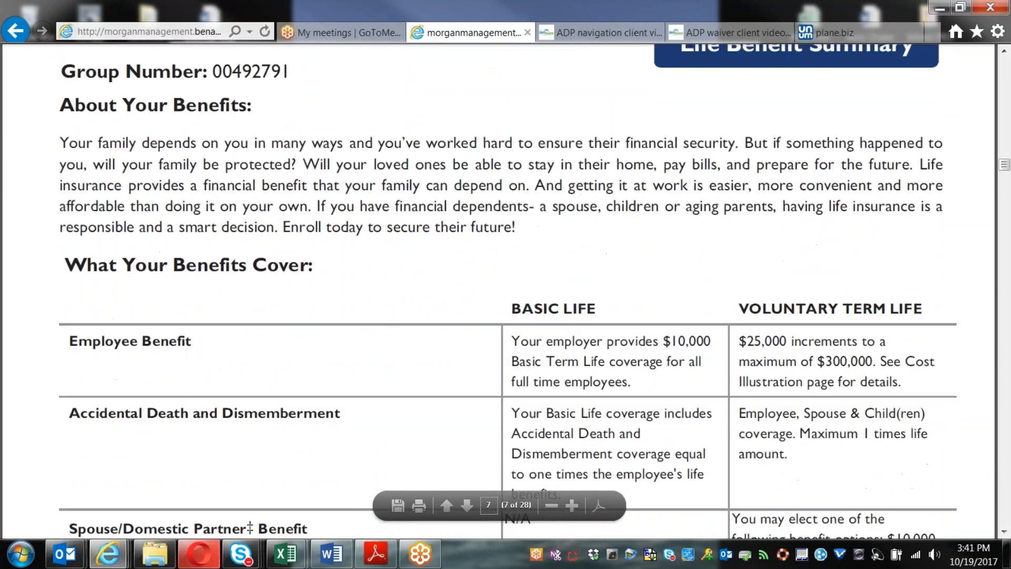
scroll(508, 292, "down", 2)
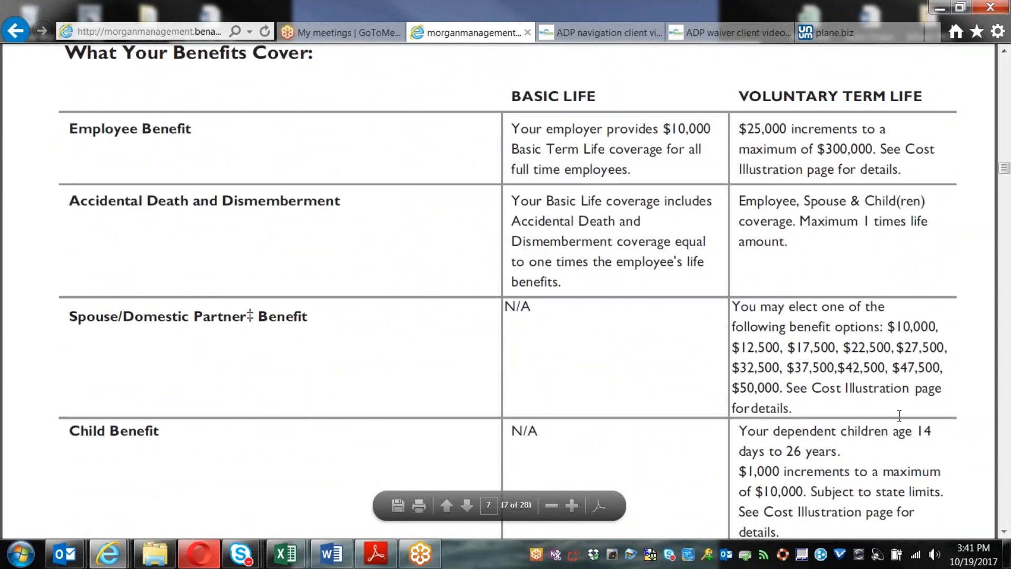
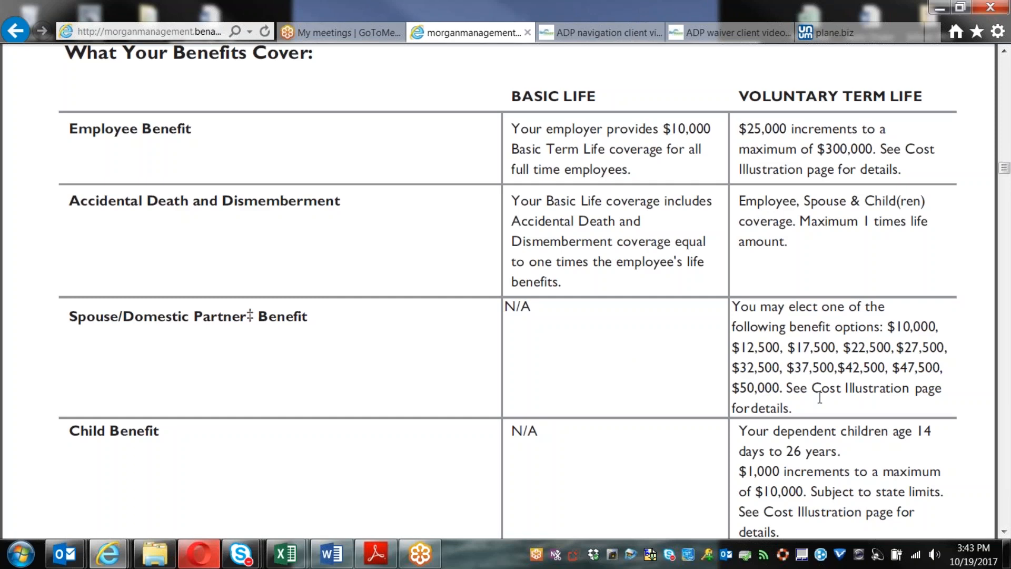
Step: Scroll to the Premiums and Portability rows and the page 7 footer of the life benefits table
scroll(820, 398, "down", 1)
scroll(817, 390, "down", 1)
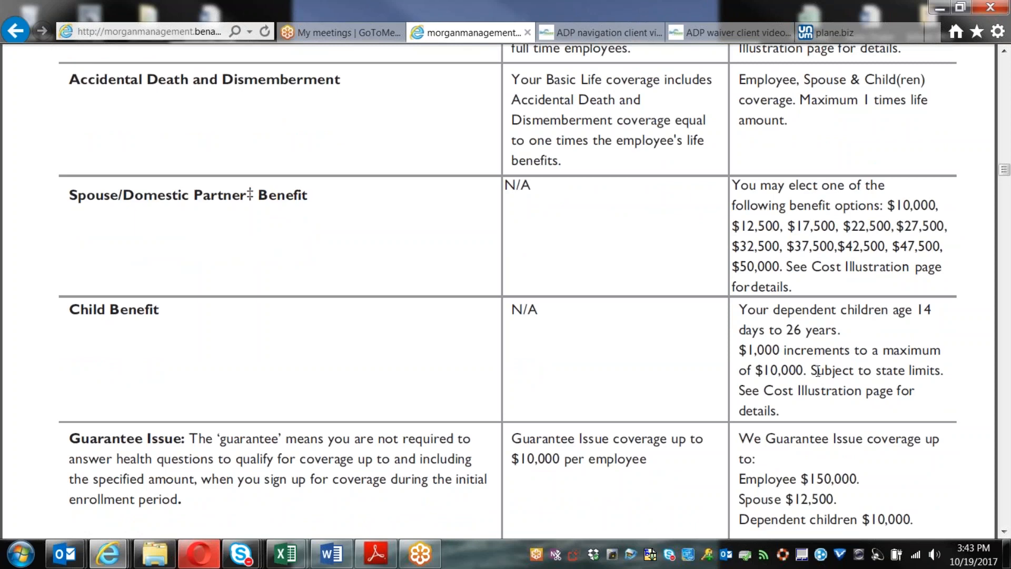
scroll(818, 371, "down", 3)
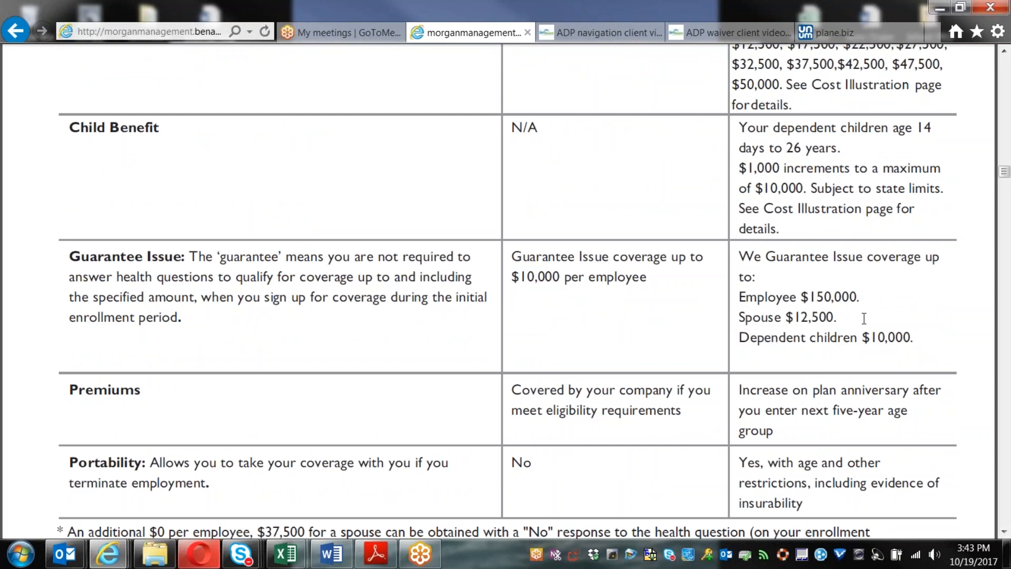
scroll(931, 346, "down", 1)
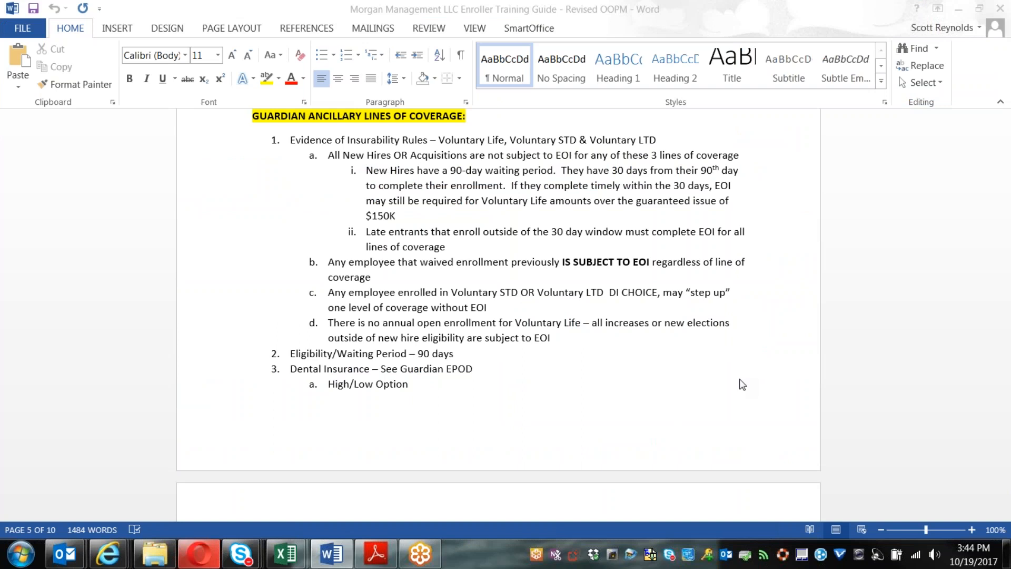
Step: In the Word training guide, highlight rule 1's three voluntary coverage lines and the Late entrants paragraph
left_click(439, 141)
left_click_drag(438, 141, 684, 140)
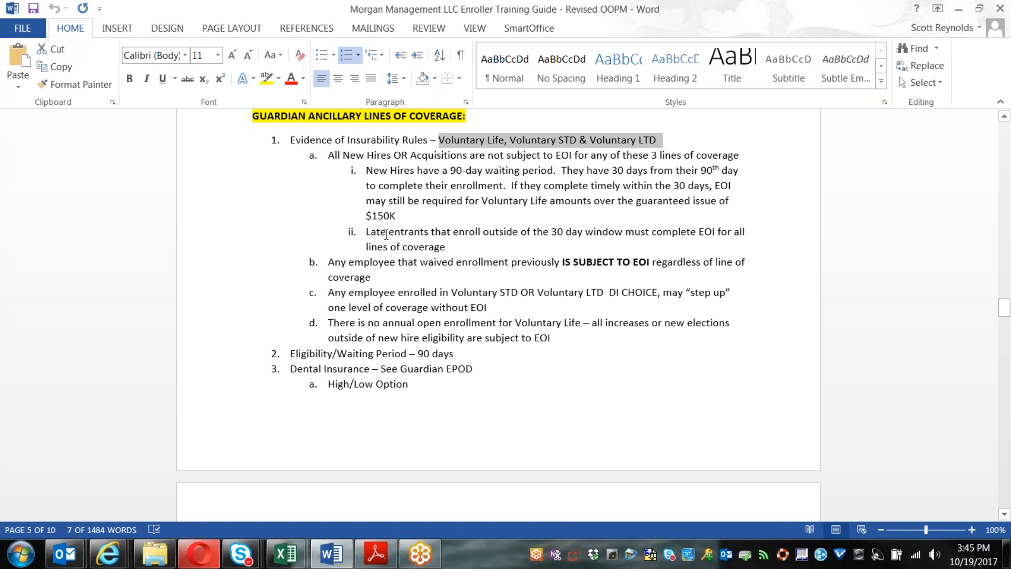
left_click_drag(370, 235, 451, 245)
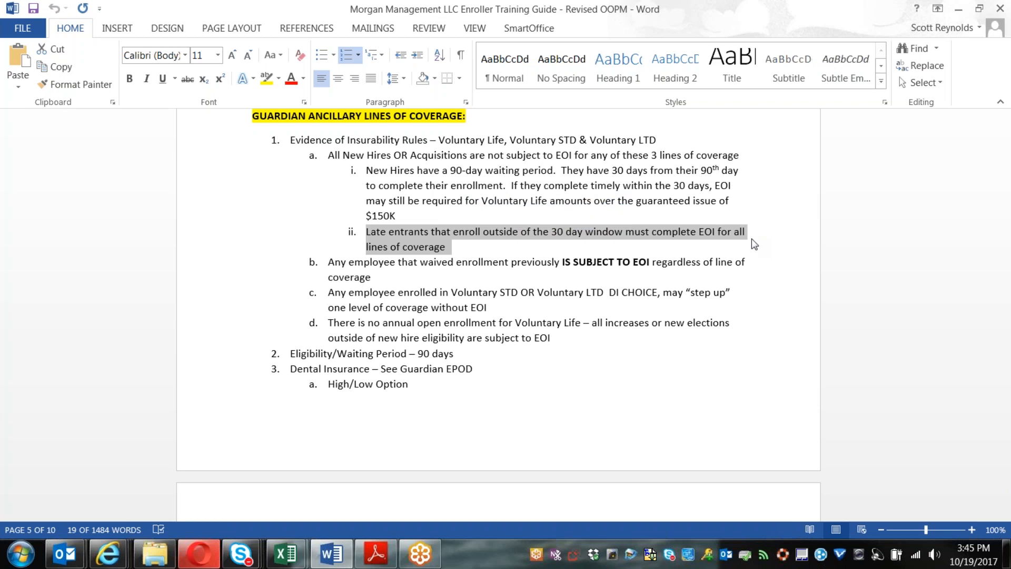
Step: Highlight the word Acquisitions and the 'Voluntary STD OR Voluntary LTD DI CHOICE' phrase
left_click(410, 155)
left_click_drag(434, 154, 467, 155)
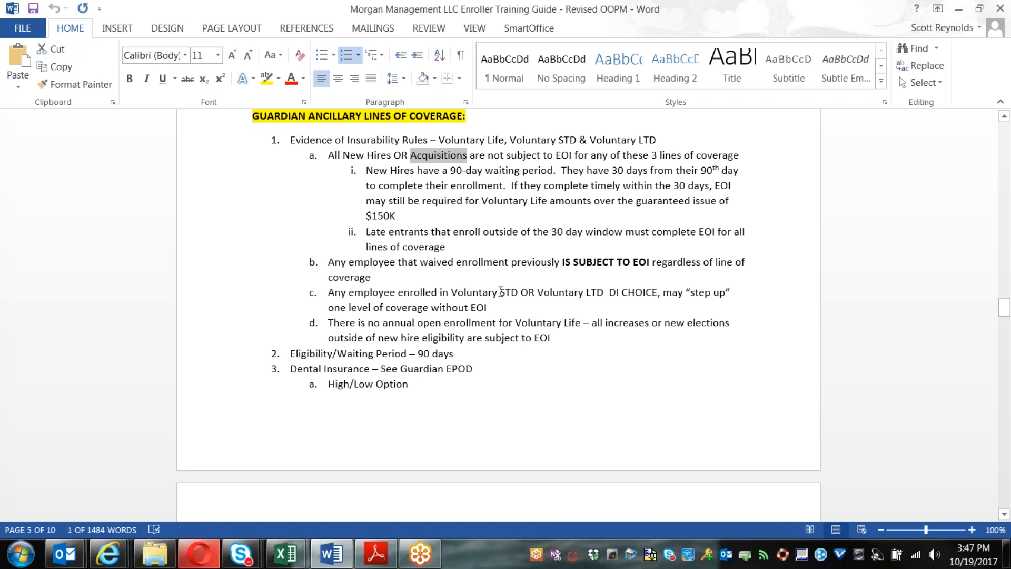
left_click_drag(452, 293, 623, 294)
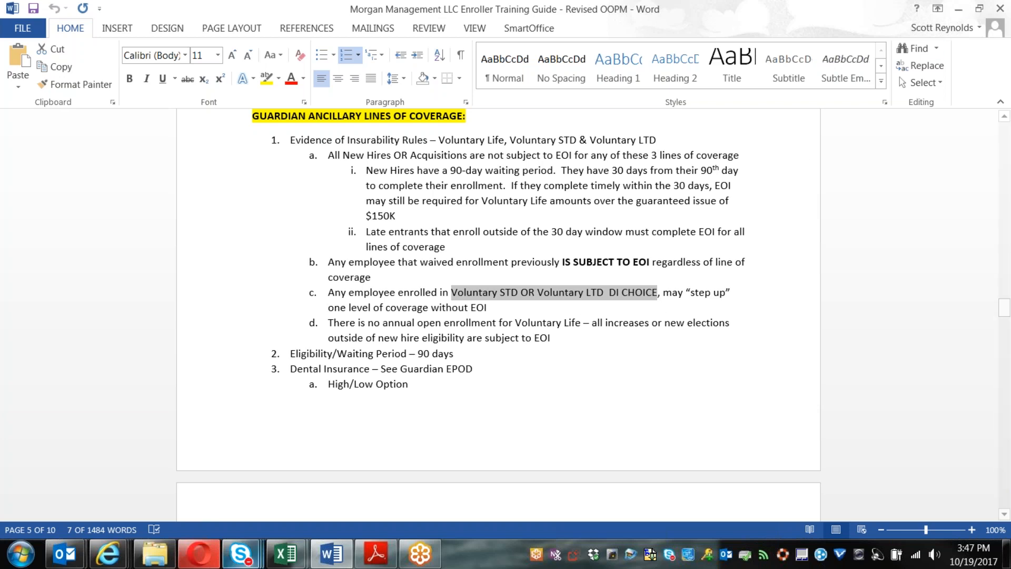
mouse_move(109, 556)
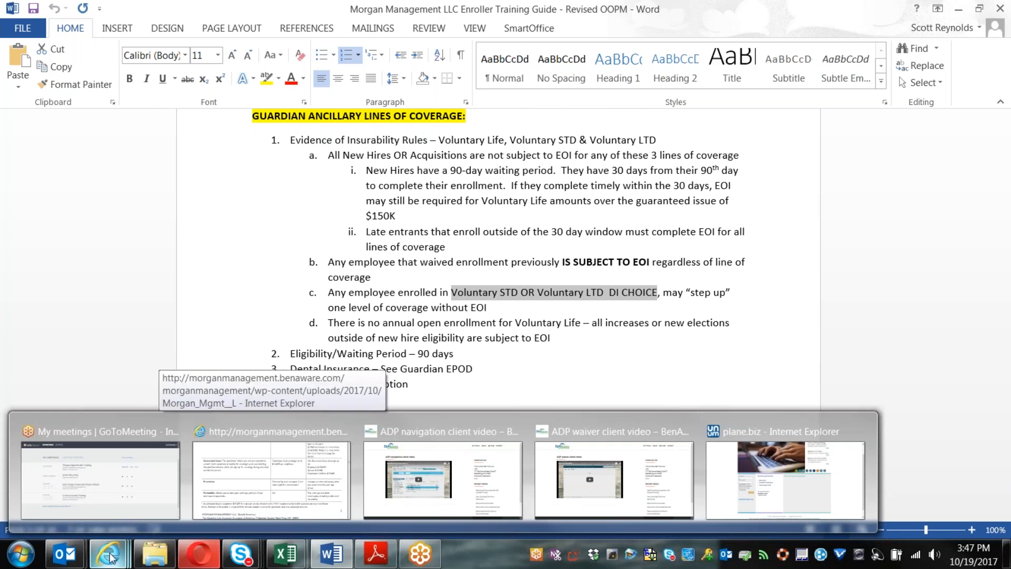
Step: Return to the browser's life benefits table showing Guarantee Issue: $150,000 employee, $12,500 spouse, $10,000 children
left_click(271, 476)
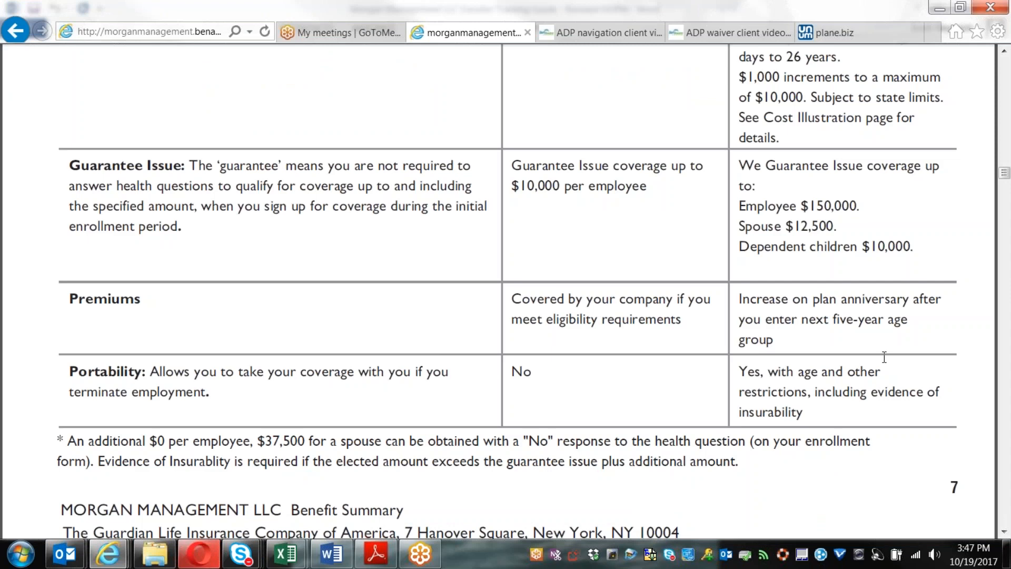
scroll(882, 348, "up", 5)
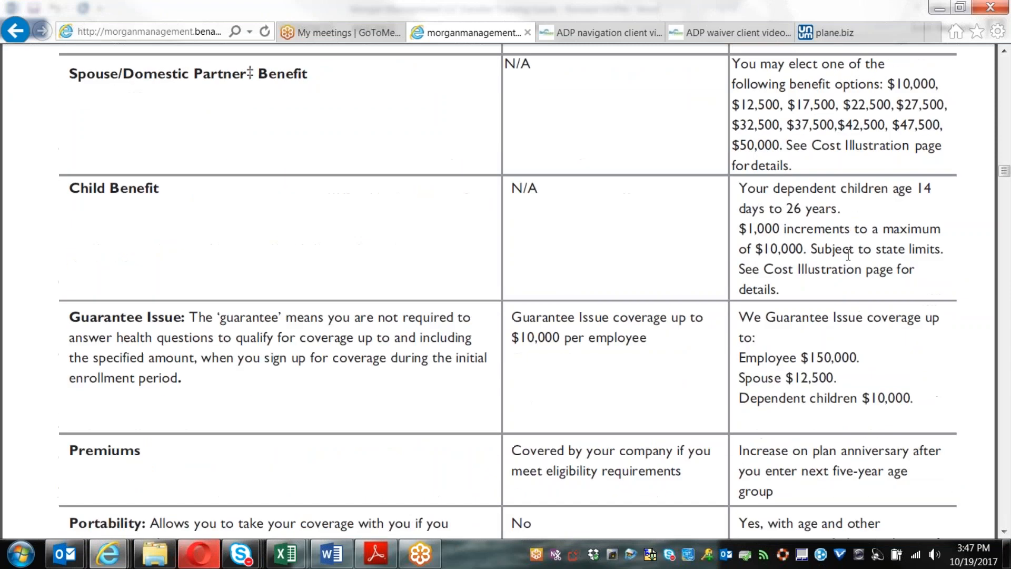
scroll(849, 255, "up", 3)
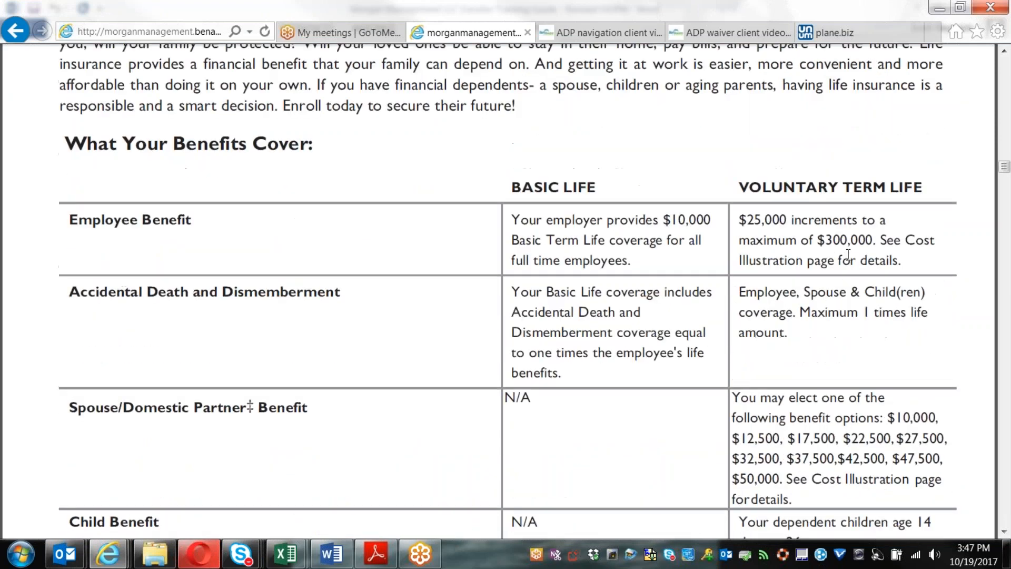
scroll(848, 255, "down", 3)
scroll(849, 254, "down", 11)
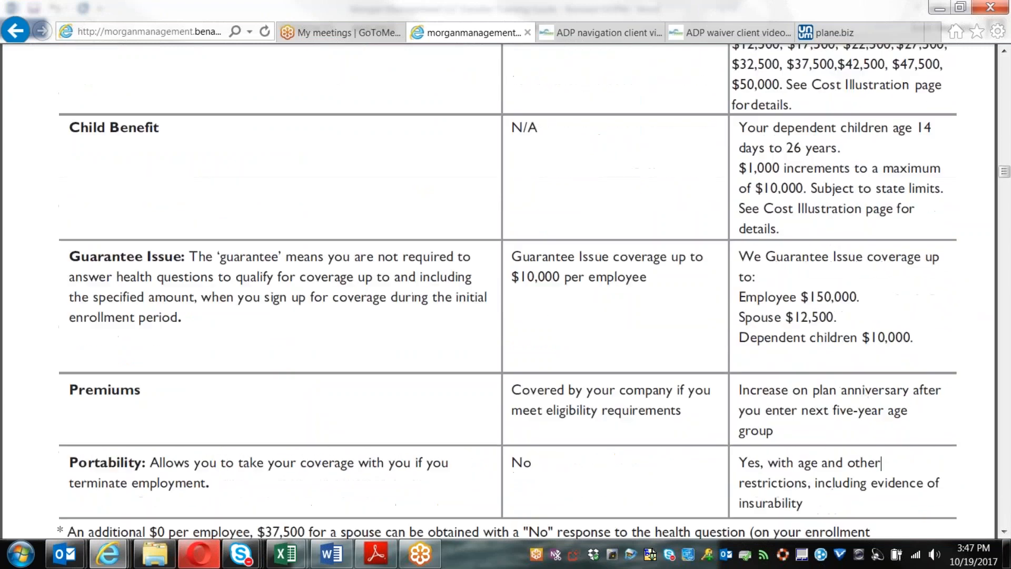
scroll(849, 253, "down", 4)
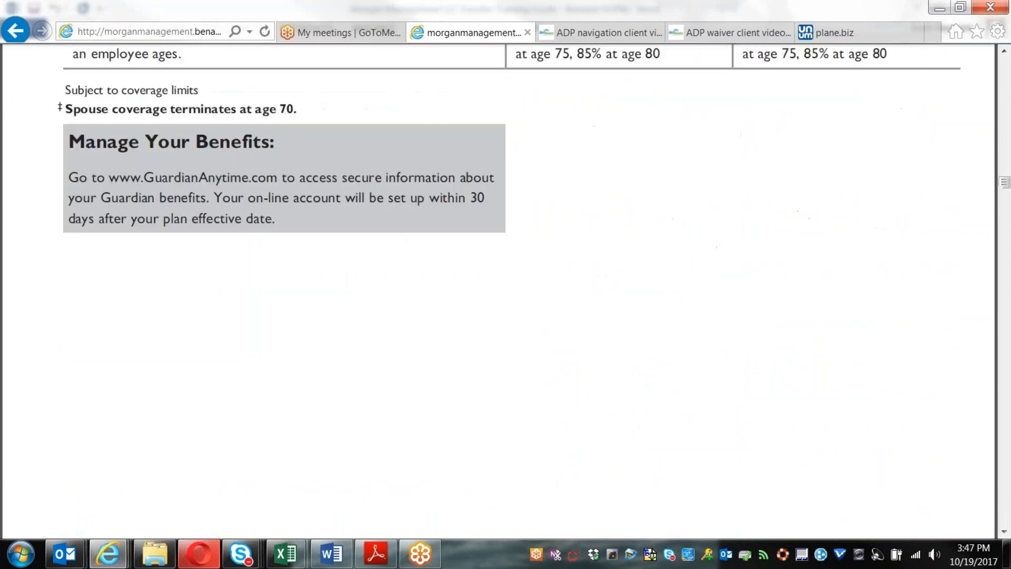
scroll(849, 259, "down", 12)
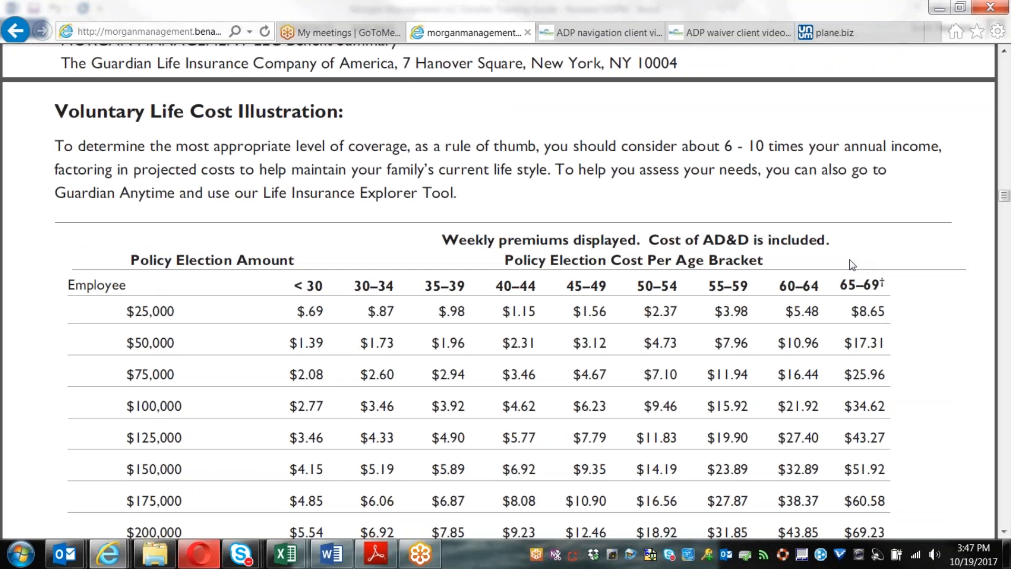
scroll(849, 259, "down", 5)
scroll(849, 260, "up", 8)
scroll(849, 259, "up", 20)
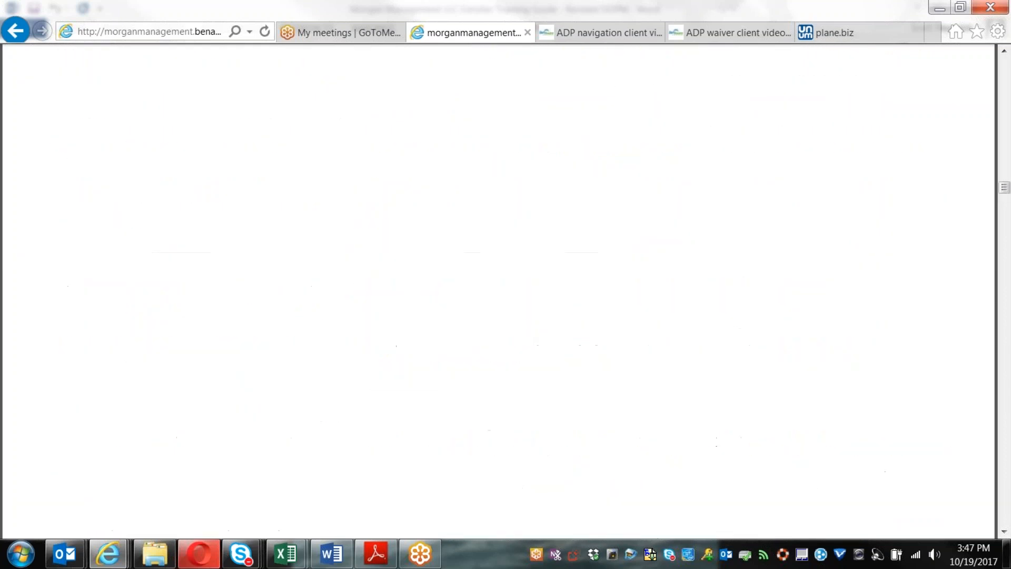
scroll(838, 301, "up", 10)
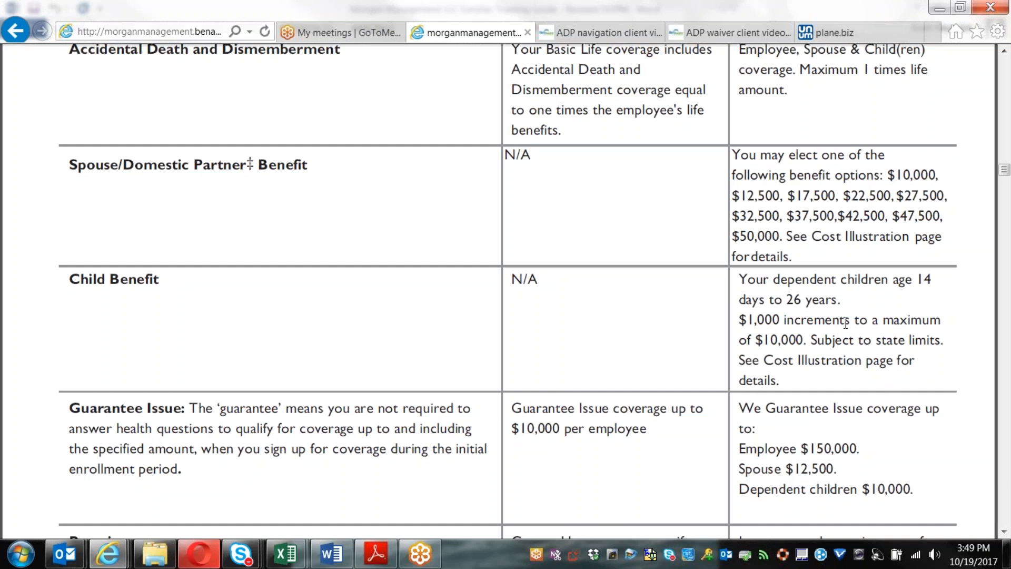
scroll(846, 321, "down", 10)
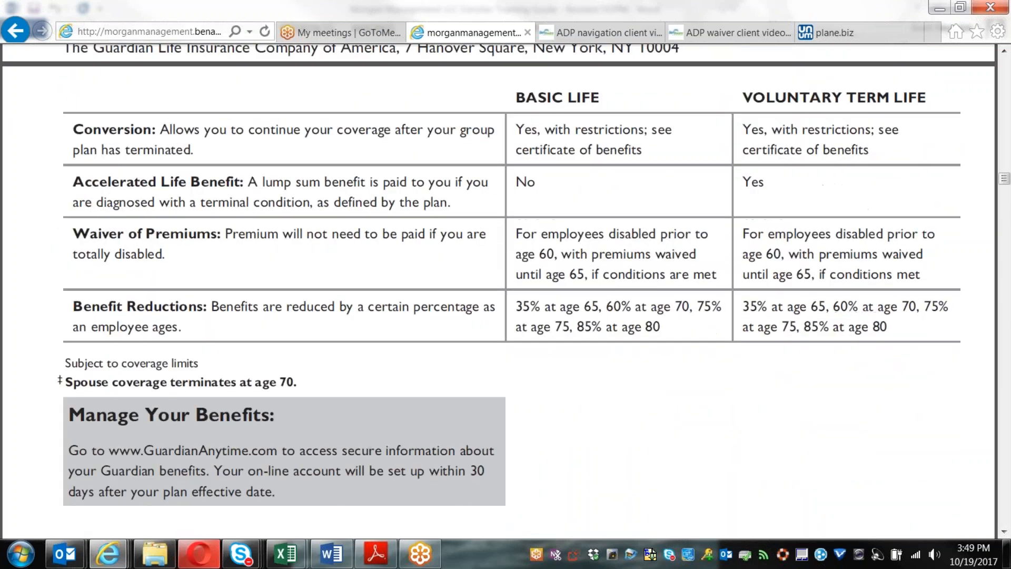
scroll(856, 395, "down", 12)
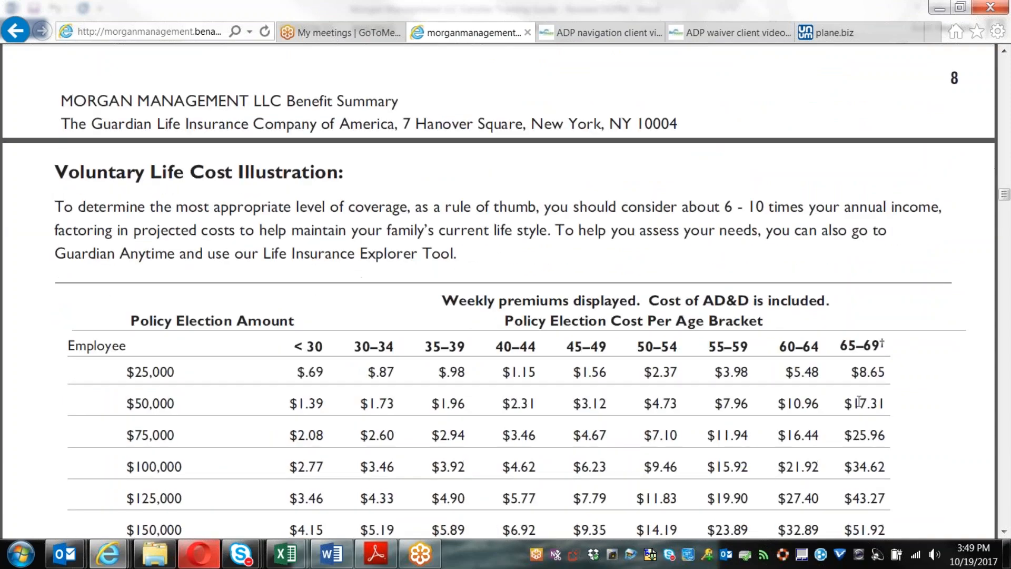
scroll(863, 421, "down", 15)
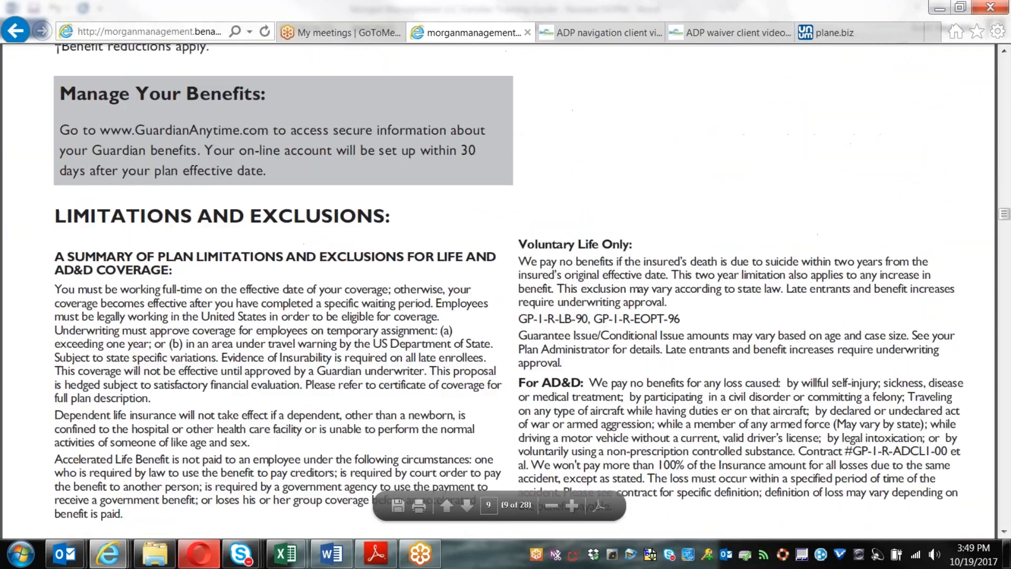
scroll(869, 469, "down", 10)
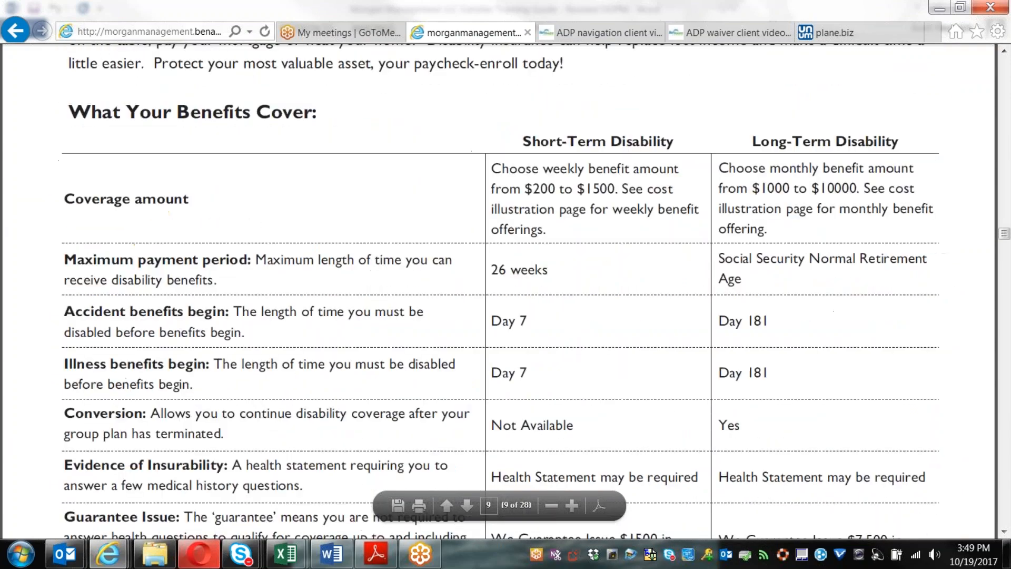
scroll(871, 466, "down", 2)
scroll(868, 459, "up", 5)
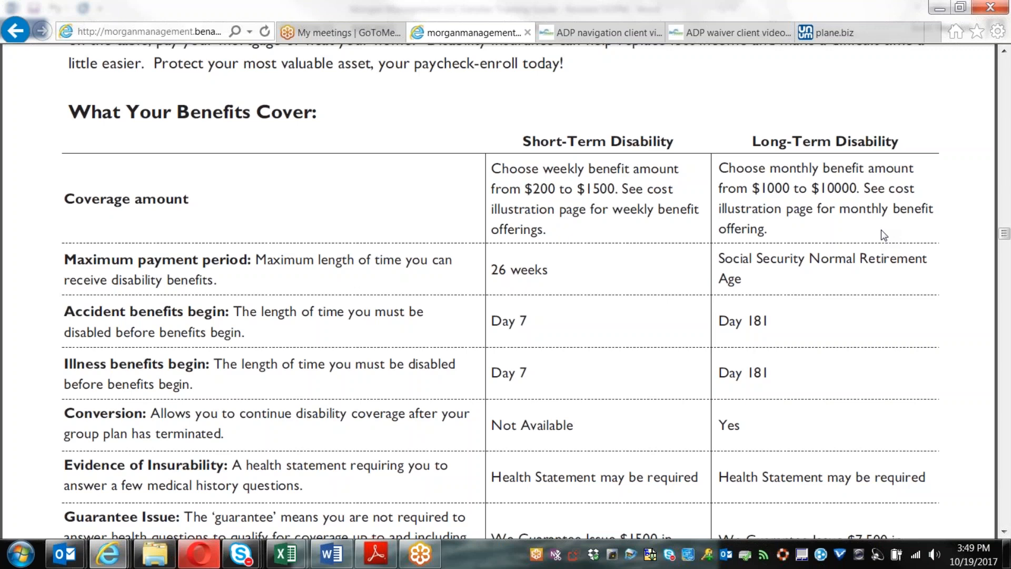
scroll(718, 320, "down", 7)
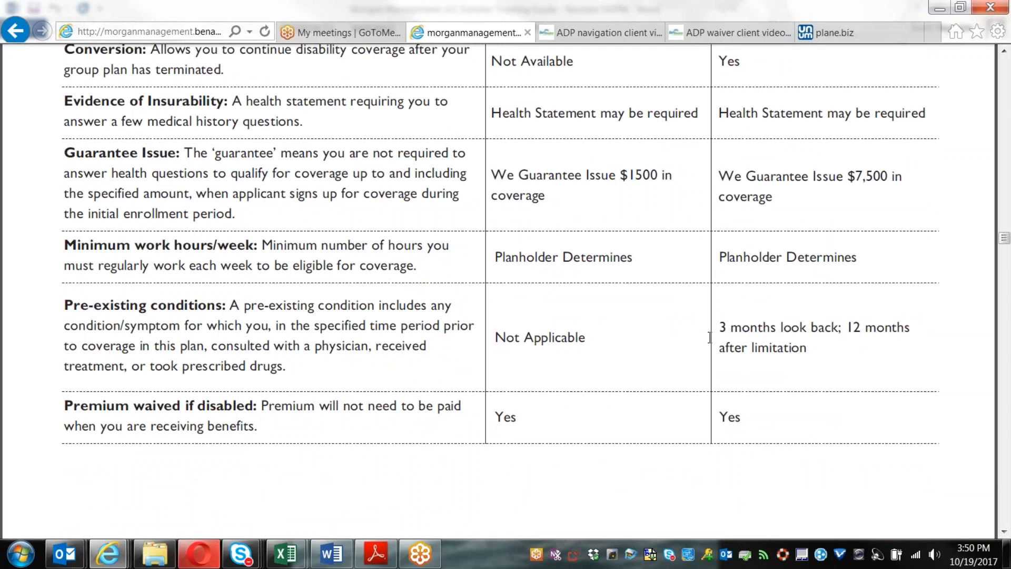
scroll(711, 337, "down", 10)
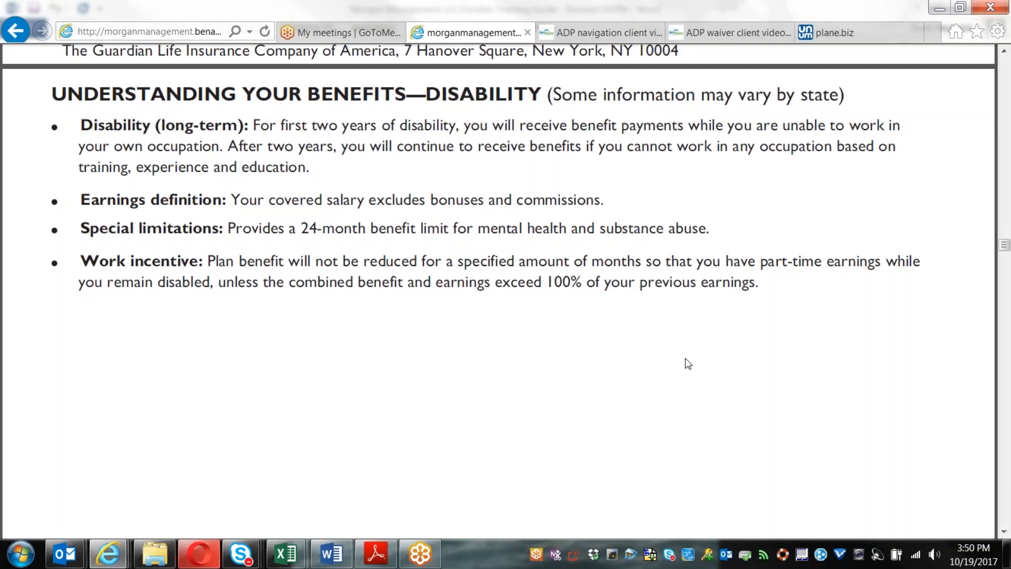
scroll(687, 365, "down", 10)
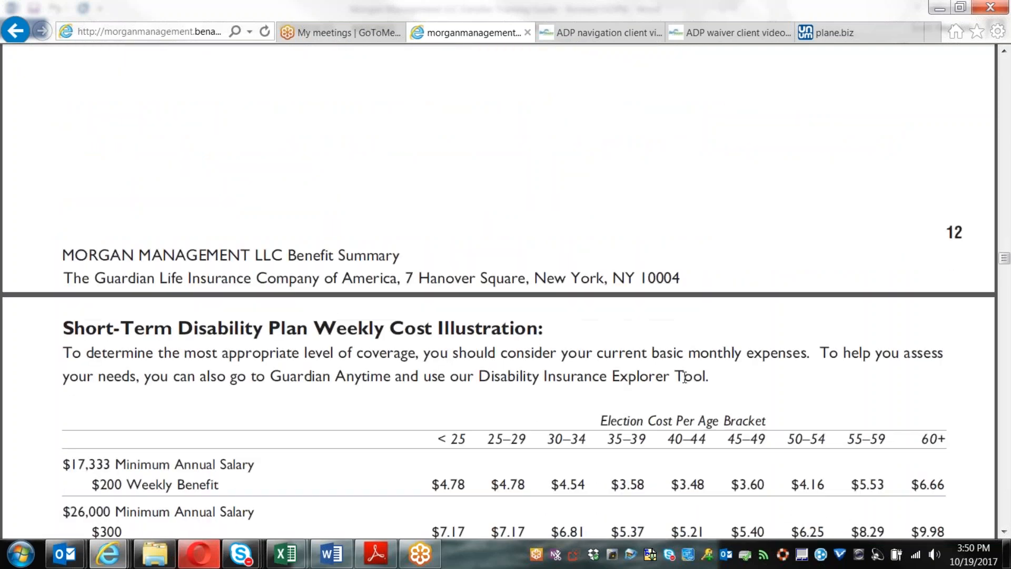
scroll(684, 374, "up", 10)
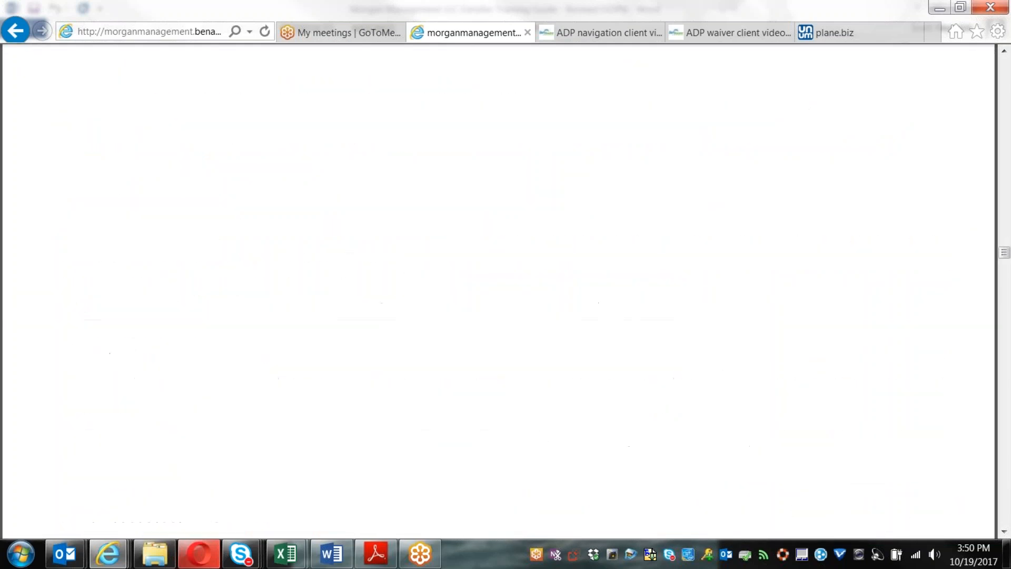
scroll(687, 378, "up", 10)
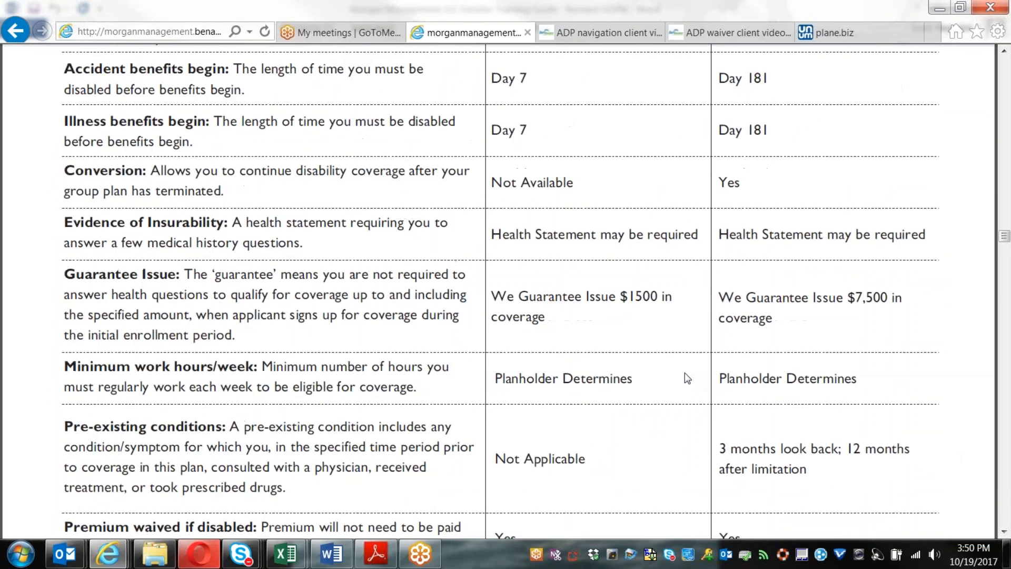
scroll(687, 377, "up", 1)
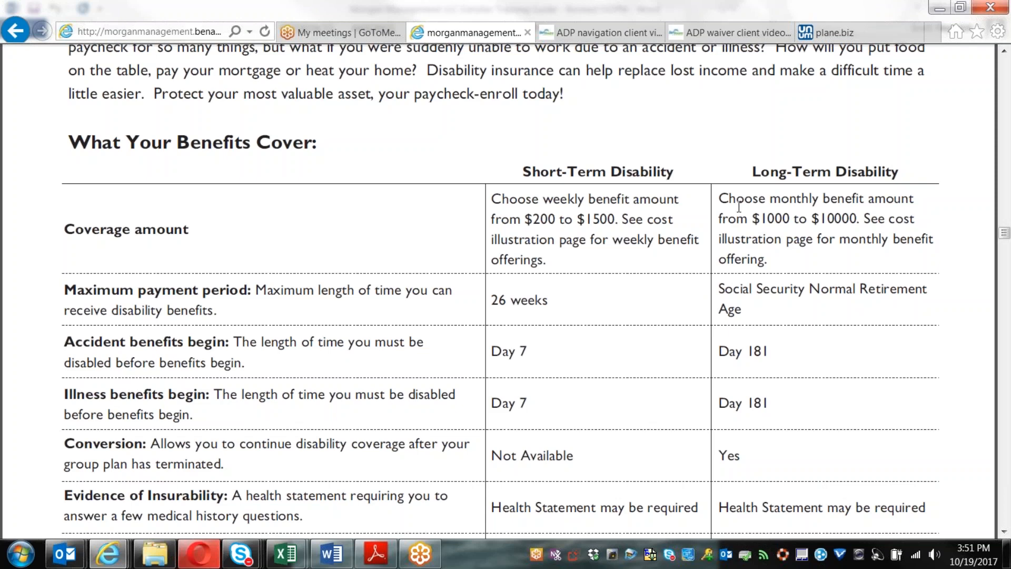
Step: Review the What Your Benefits Cover disability table and highlight the 'Not Applicable' pre-existing conditions entry
scroll(685, 213, "down", 2)
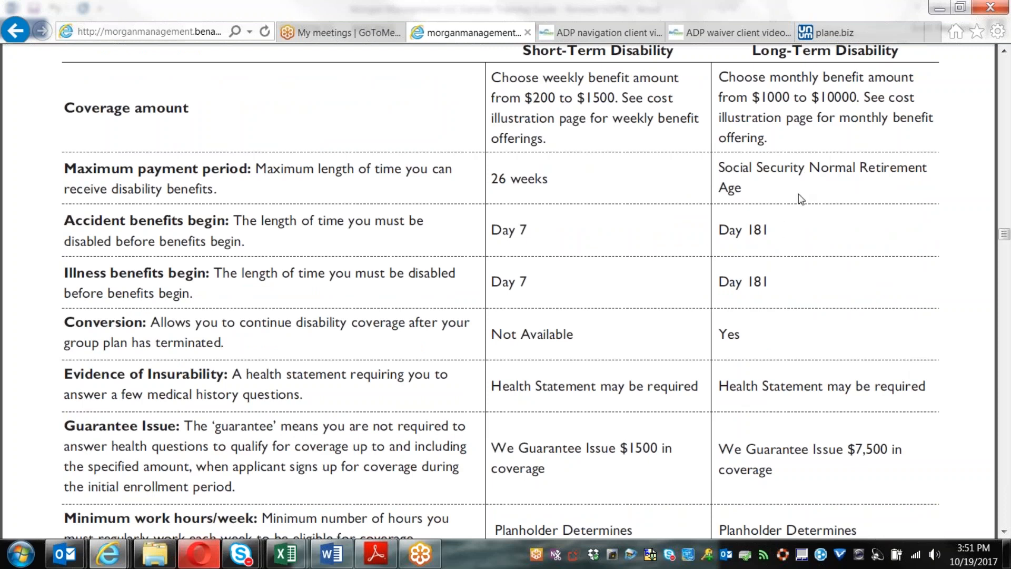
scroll(870, 260, "down", 8)
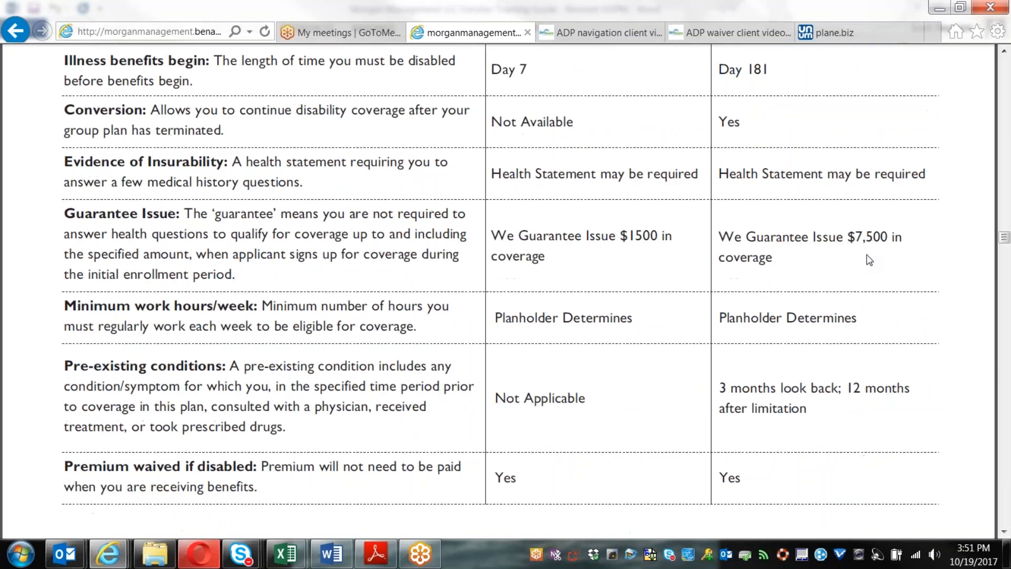
scroll(869, 260, "down", 15)
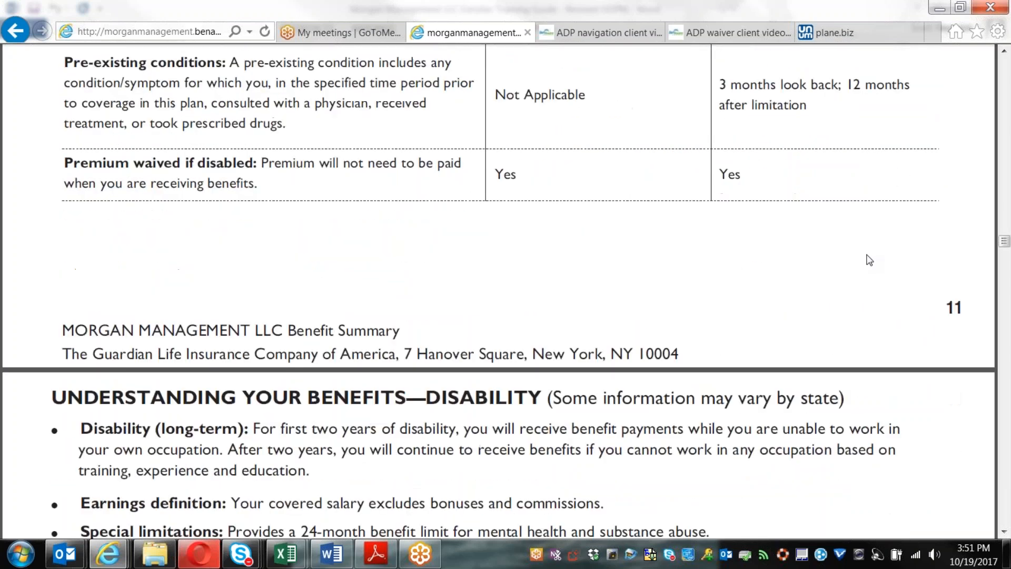
scroll(869, 270, "down", 7)
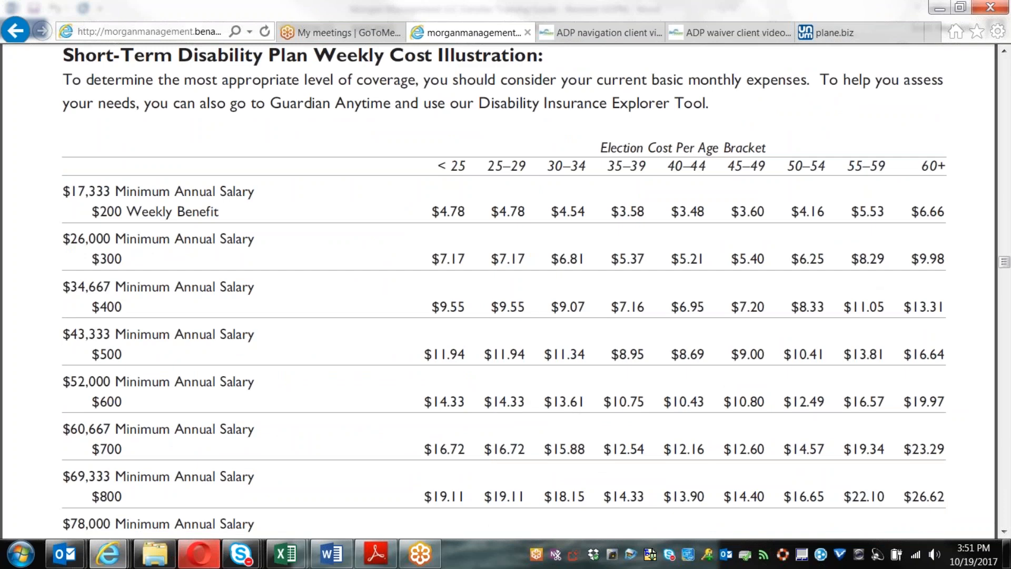
scroll(506, 290, "up", 10)
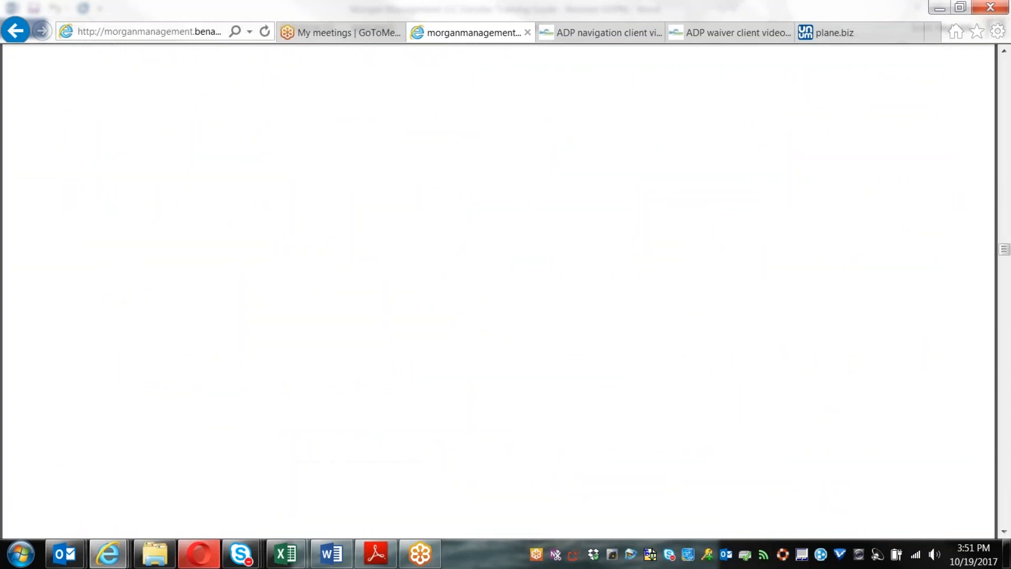
scroll(590, 411, "up", 10)
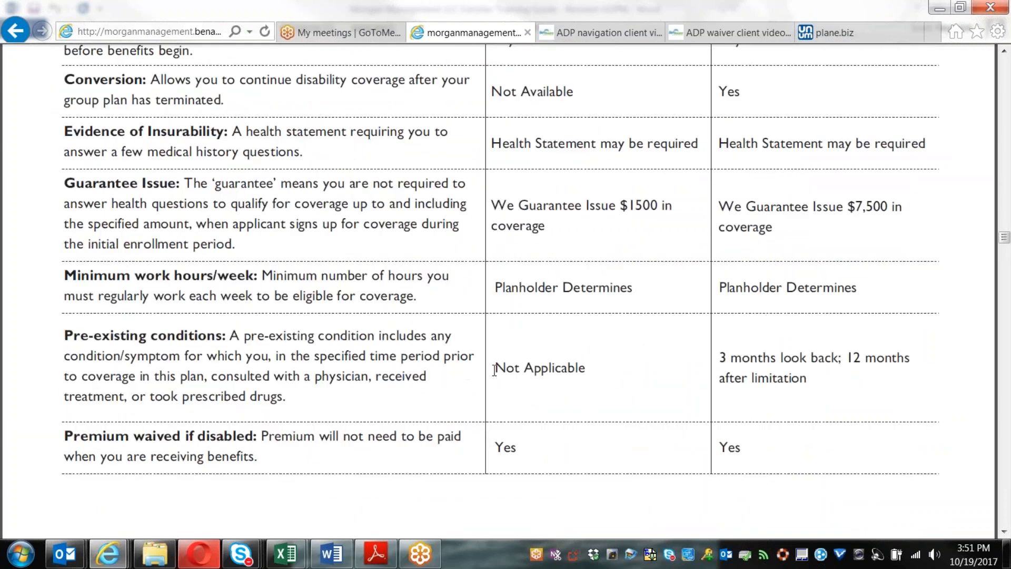
left_click_drag(494, 369, 588, 358)
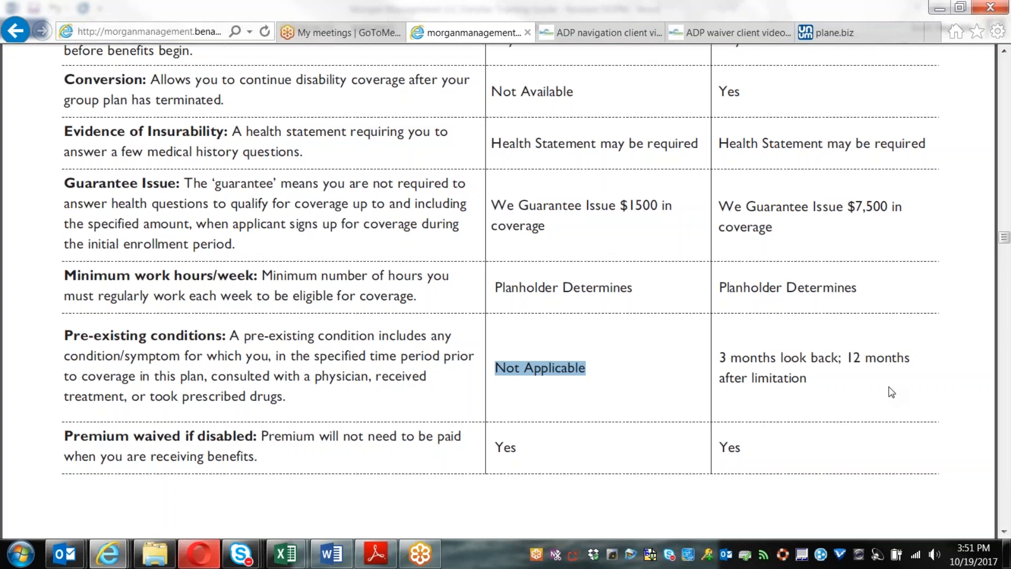
Step: Scroll past the disability coverage table toward the next page of the summary
scroll(892, 393, "down", 10)
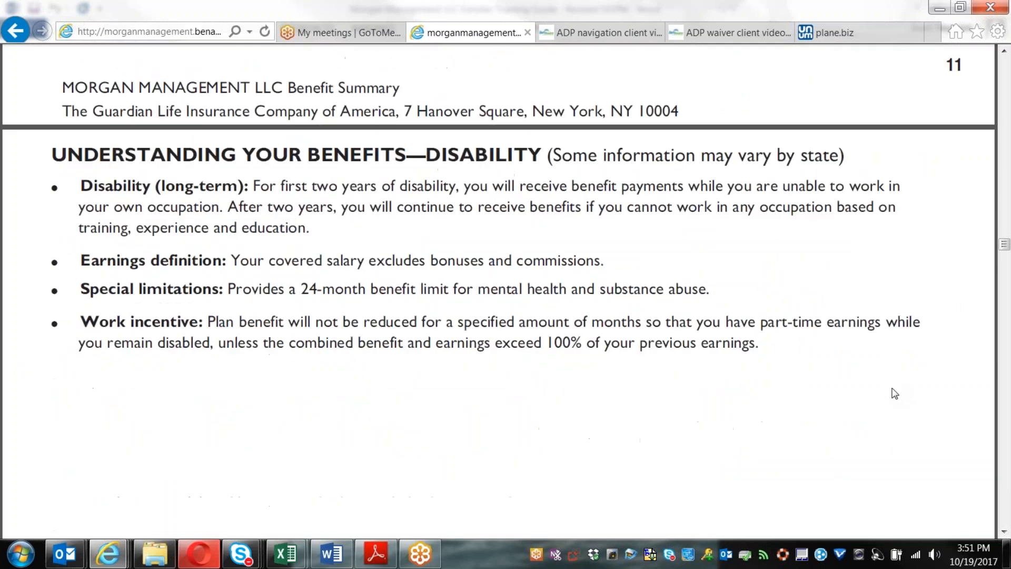
scroll(894, 393, "up", 8)
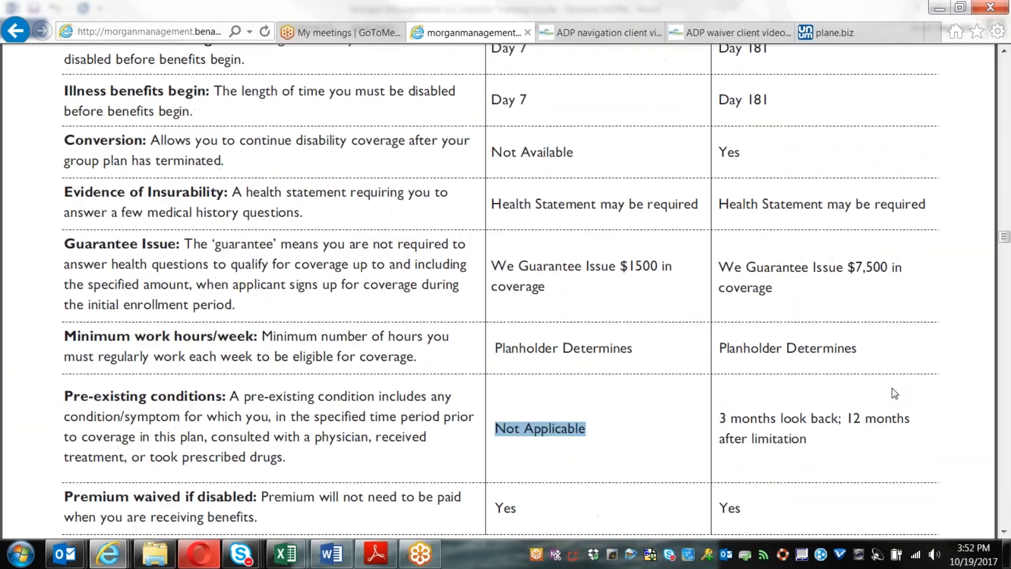
scroll(894, 392, "up", 2)
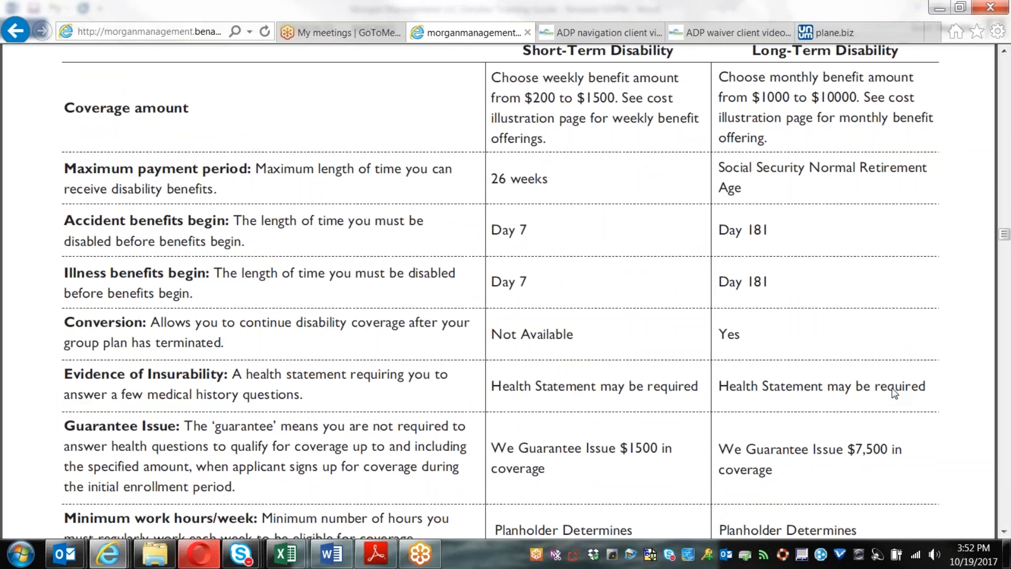
scroll(894, 393, "up", 1)
scroll(894, 392, "down", 2)
scroll(893, 392, "down", 4)
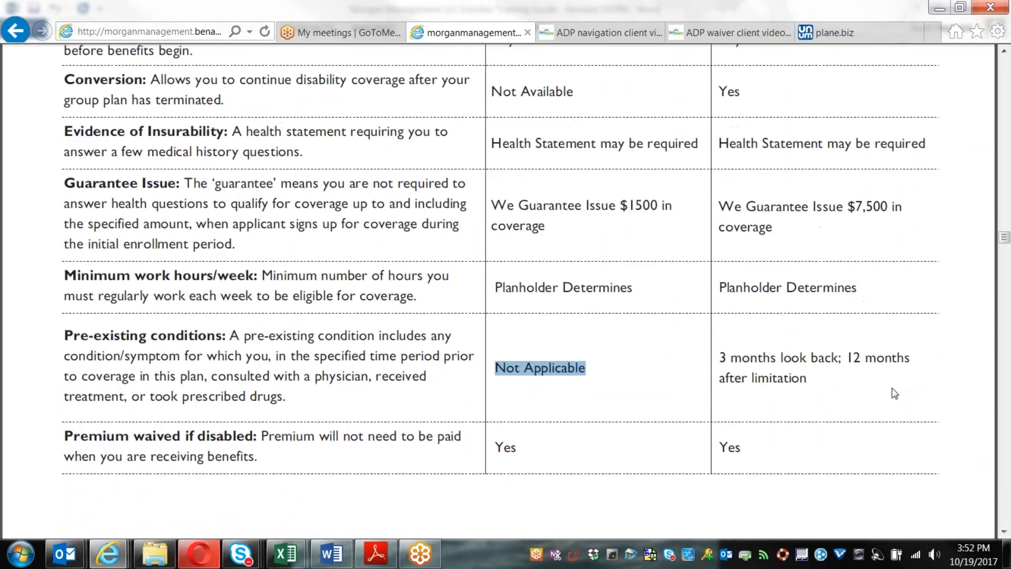
scroll(894, 392, "up", 6)
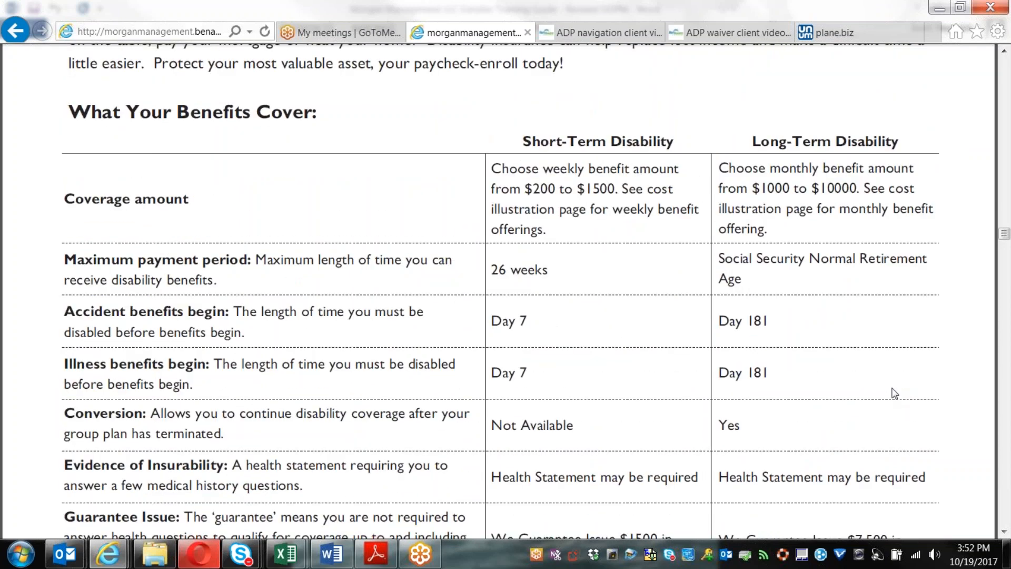
scroll(894, 392, "down", 1)
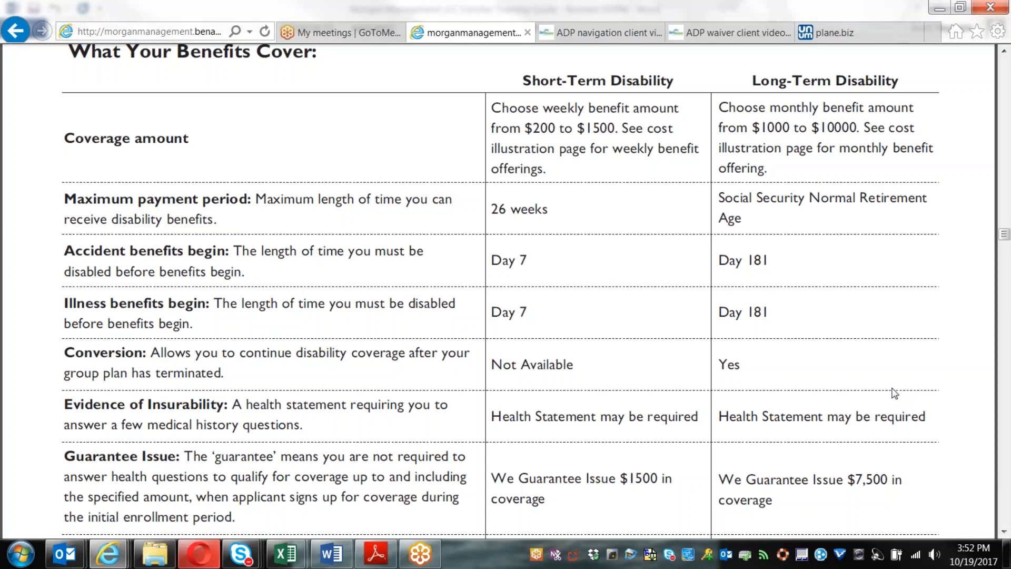
scroll(894, 392, "down", 19)
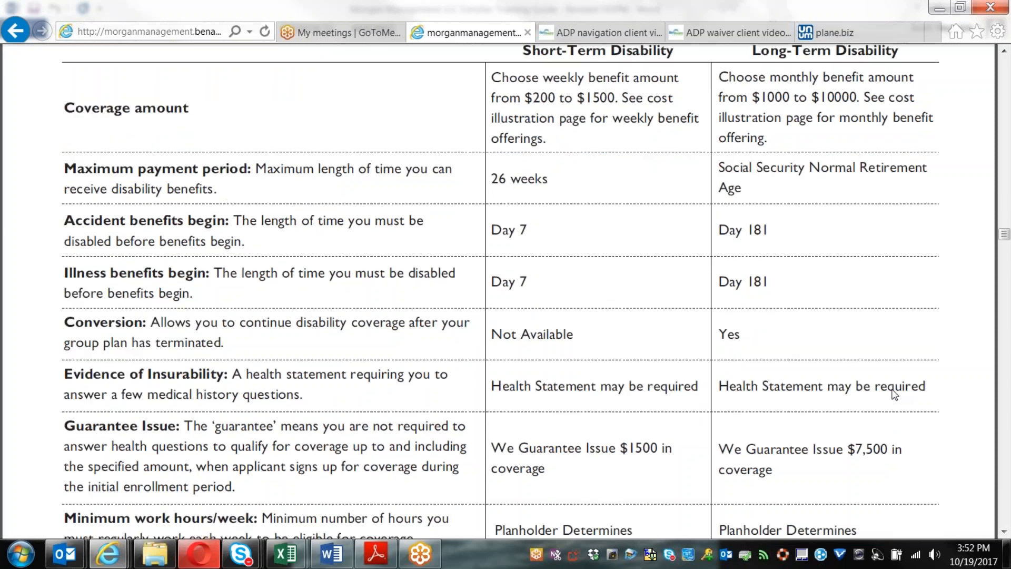
scroll(903, 387, "down", 12)
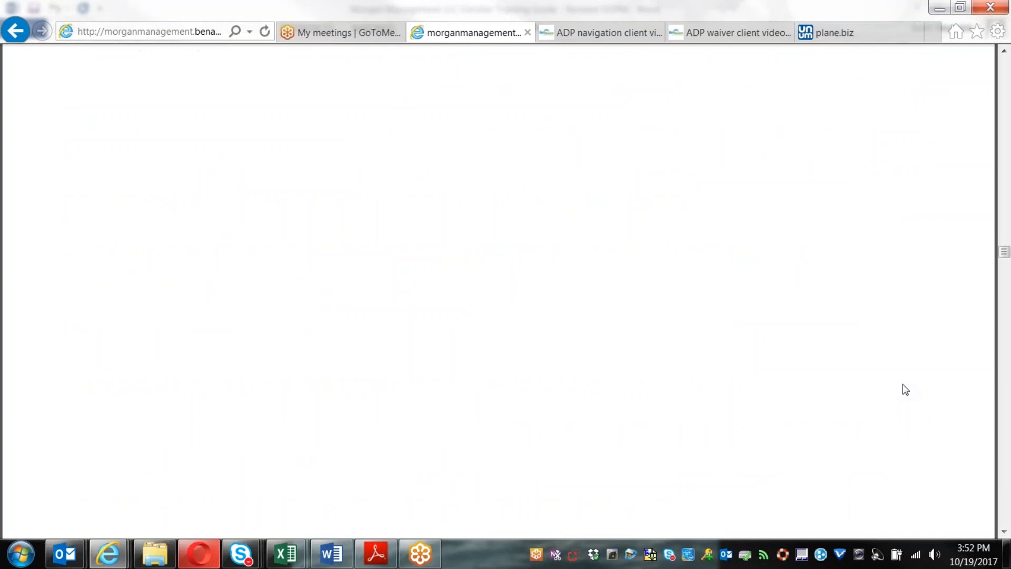
Step: Show page 13's Short-Term Disability Weekly Cost Illustration, $200 weekly benefit at $4.78 under 25
scroll(890, 394, "down", 1)
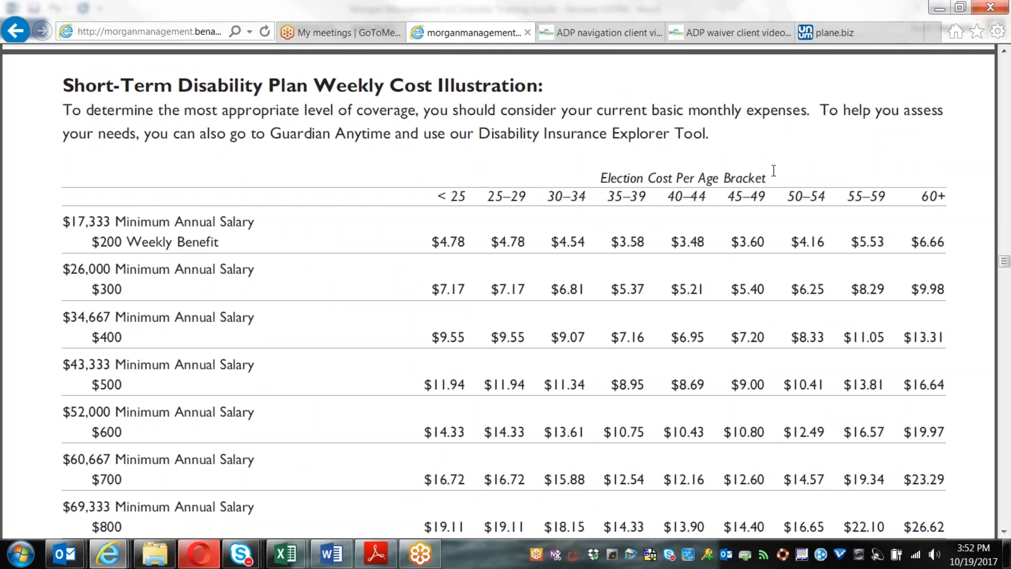
scroll(774, 170, "down", 1)
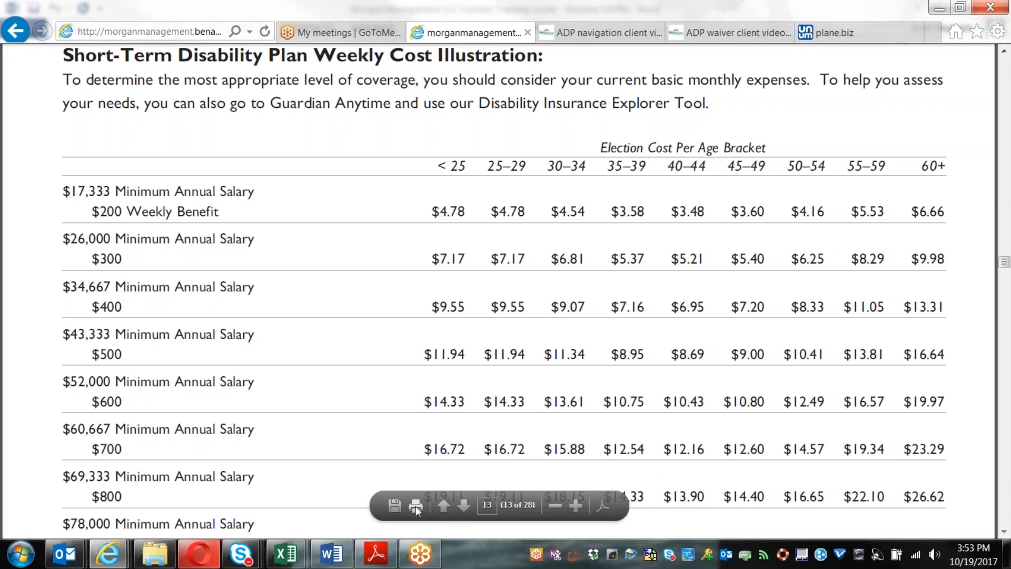
Step: Save the benefit summary PDF to the Desktop under its default file name
left_click(393, 506)
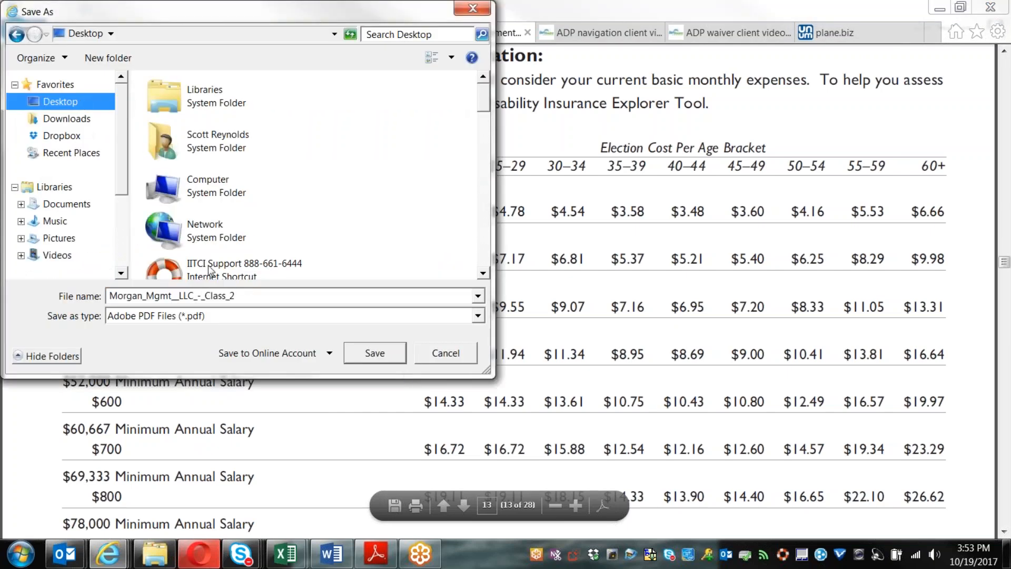
left_click(369, 355)
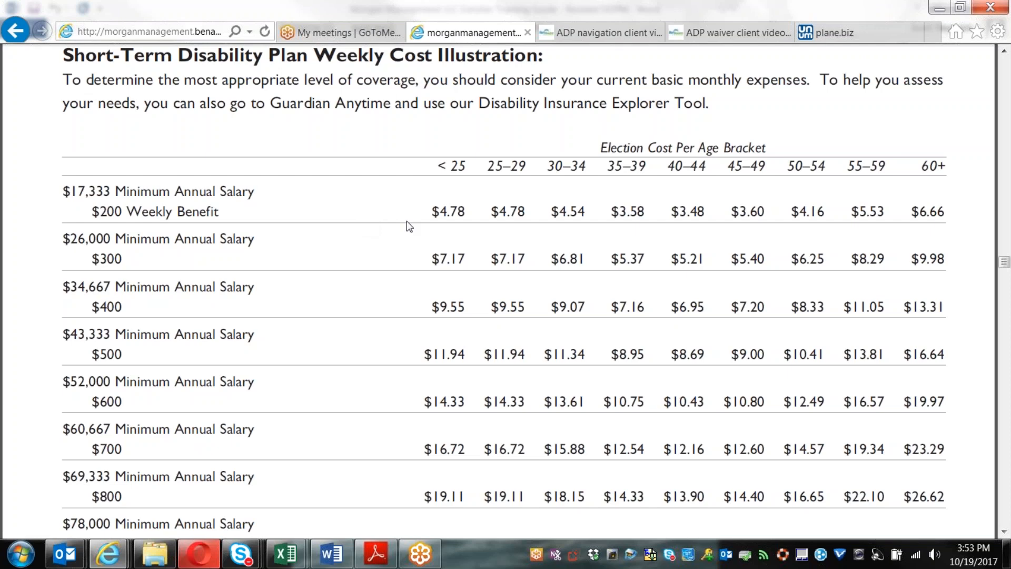
Step: Scroll to the Long-Term Disability Weekly Cost Illustration and highlight its Monthly Benefit column heading
scroll(582, 343, "down", 10)
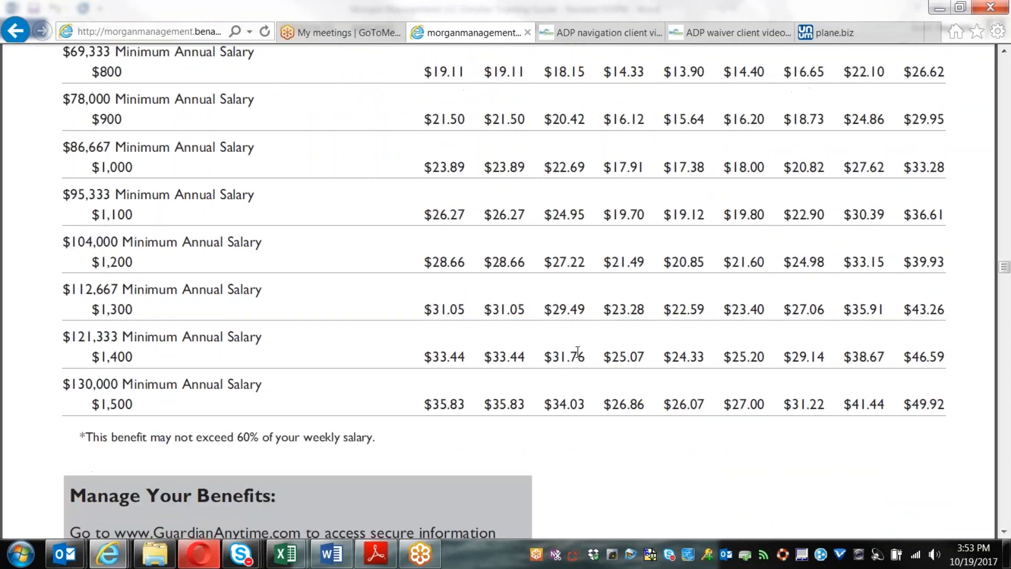
scroll(579, 381, "down", 8)
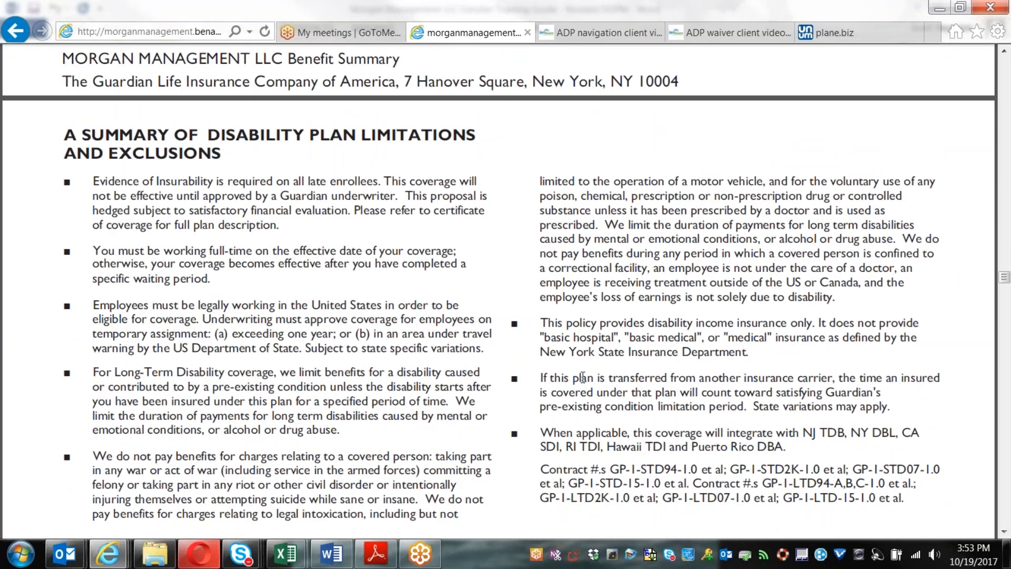
scroll(583, 377, "down", 12)
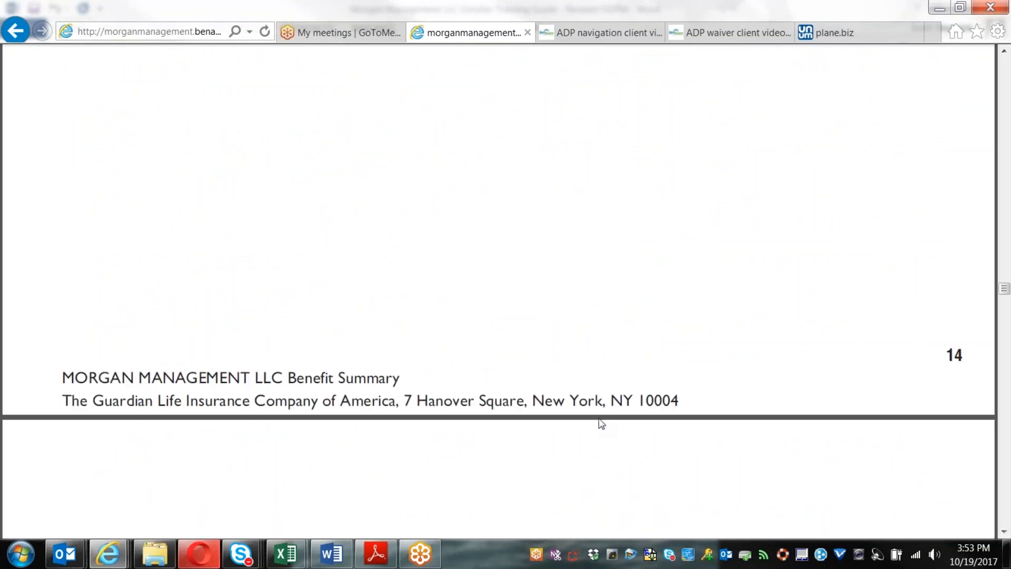
scroll(611, 450, "down", 8)
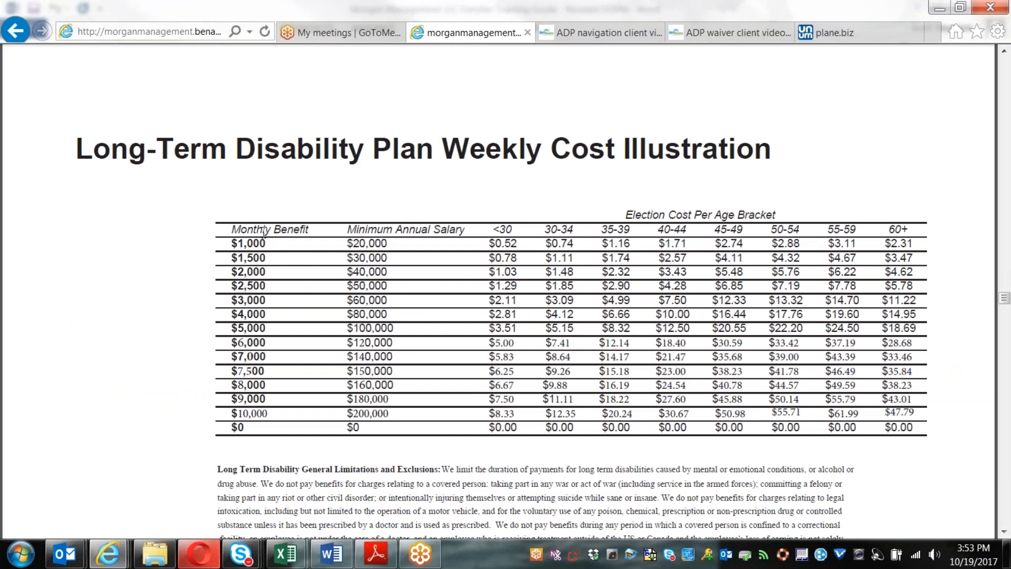
left_click_drag(231, 230, 313, 229)
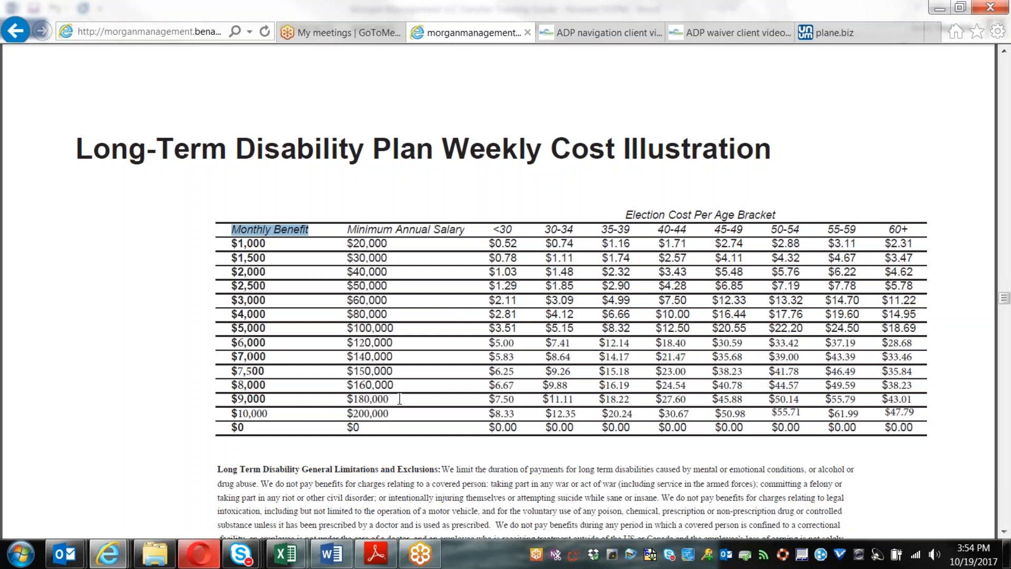
Step: Go back to the Morgan Communities benefits page with its plan icons
left_click(20, 33)
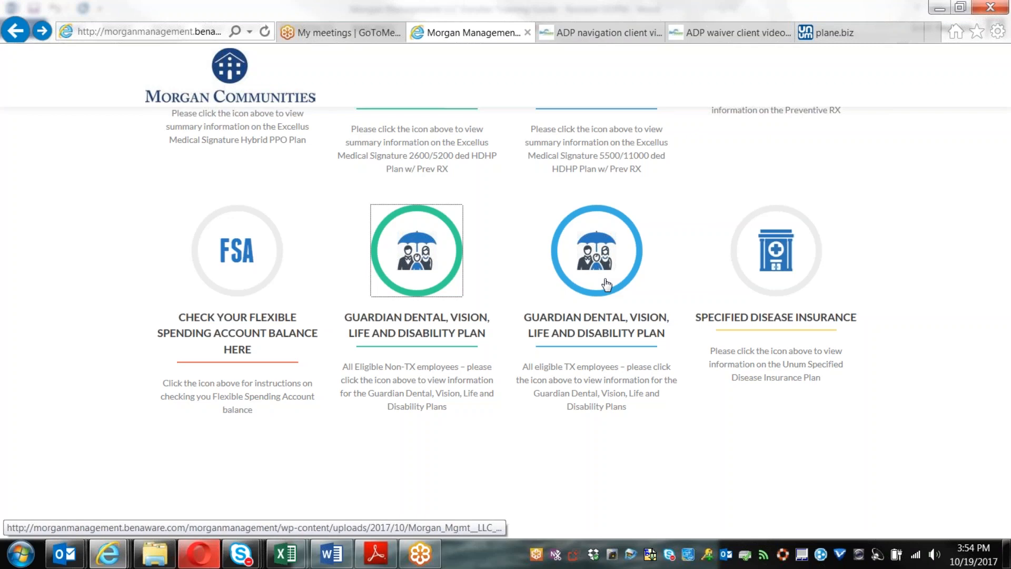
scroll(681, 345, "down", 2)
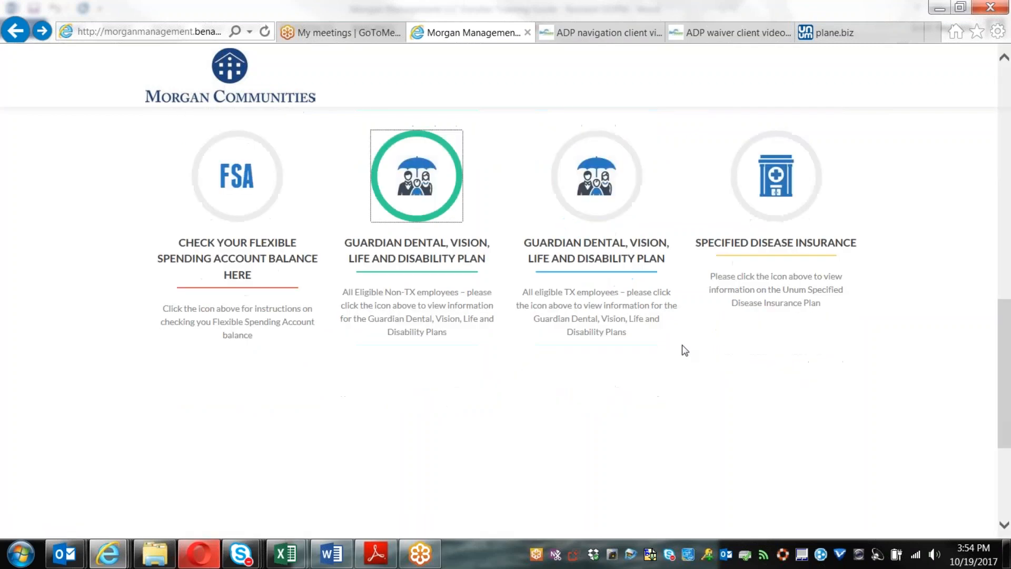
scroll(681, 345, "up", 2)
Step: Open the Specified Disease Insurance flyer and read down to page 2's $10,000 coverage premium table
left_click(774, 279)
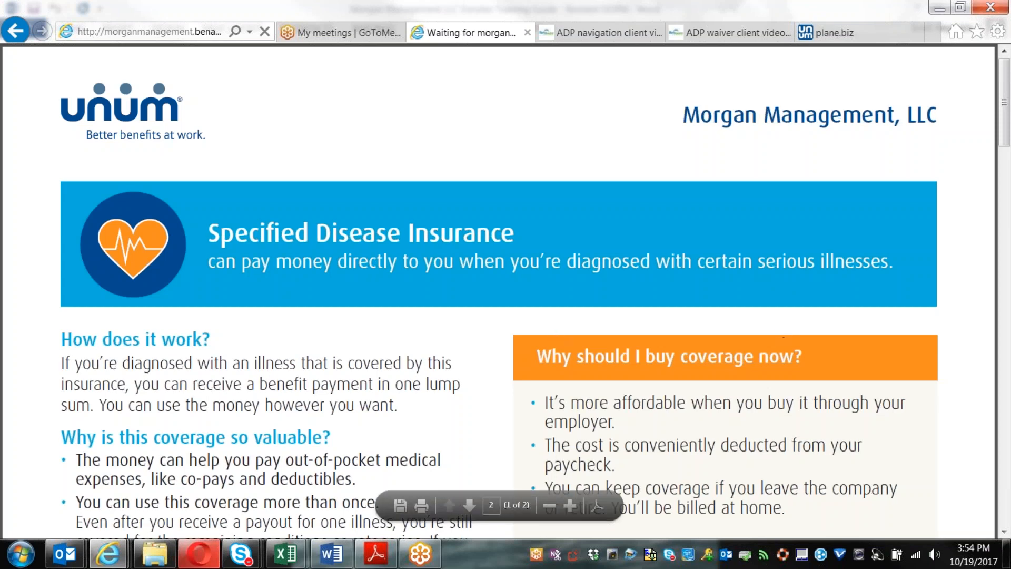
scroll(502, 373, "down", 1)
scroll(502, 373, "down", 5)
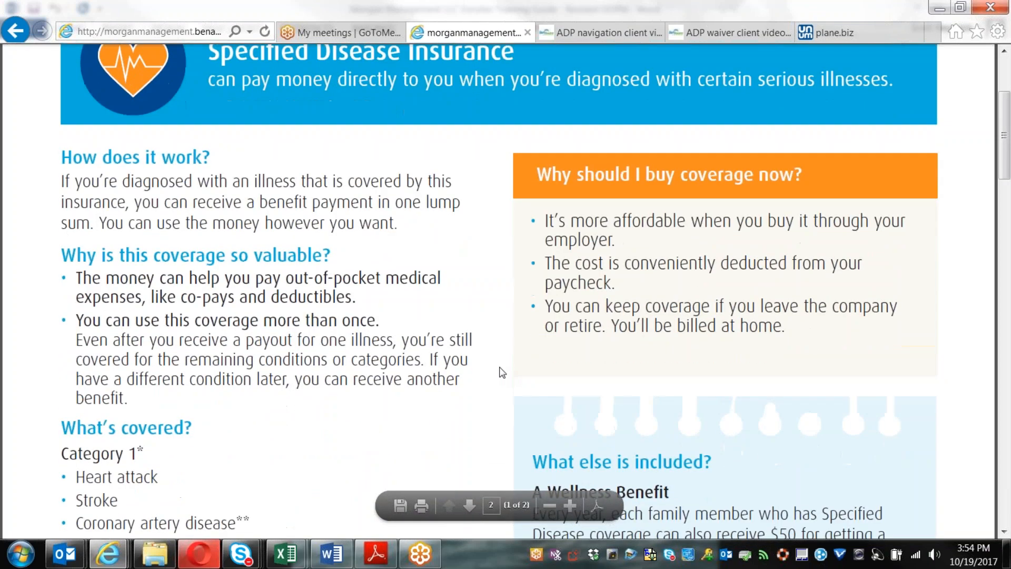
scroll(502, 373, "down", 2)
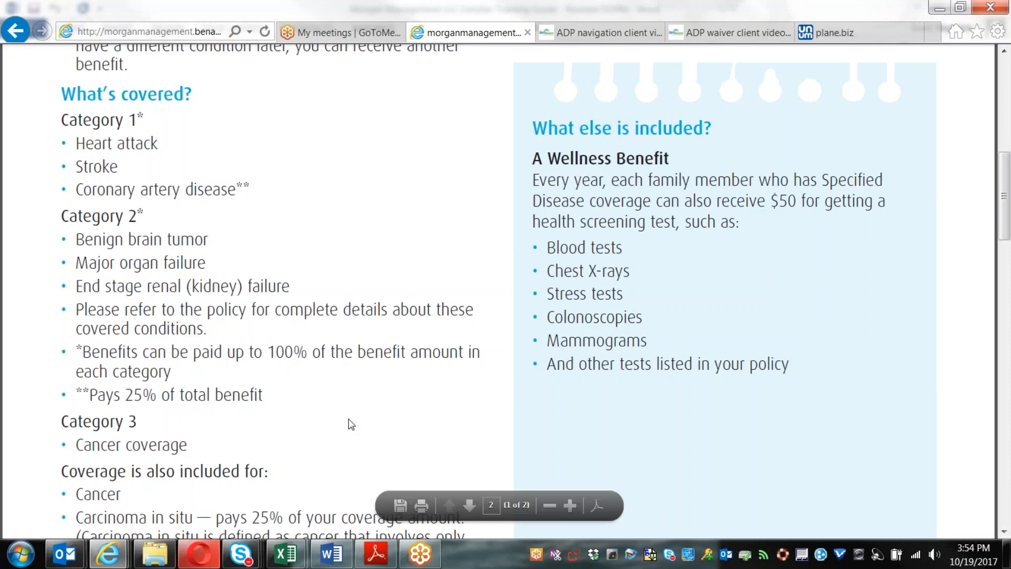
scroll(358, 408, "down", 3)
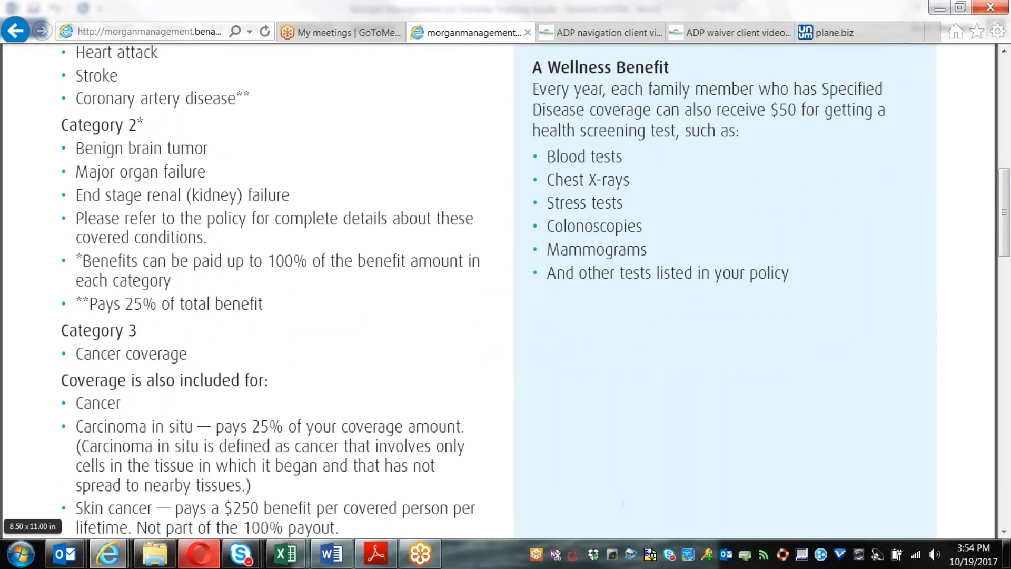
scroll(418, 359, "down", 2)
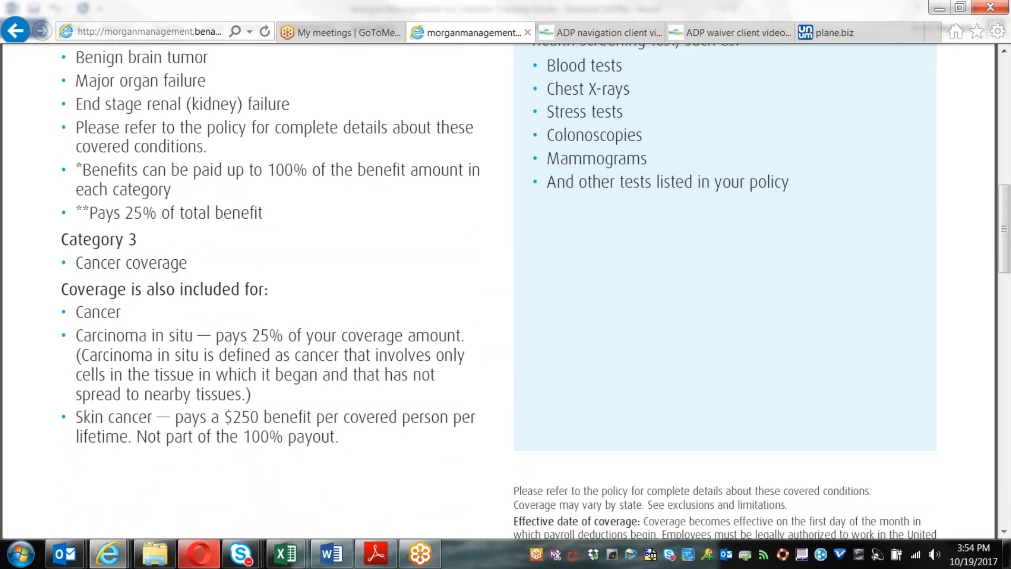
scroll(500, 292, "down", 12)
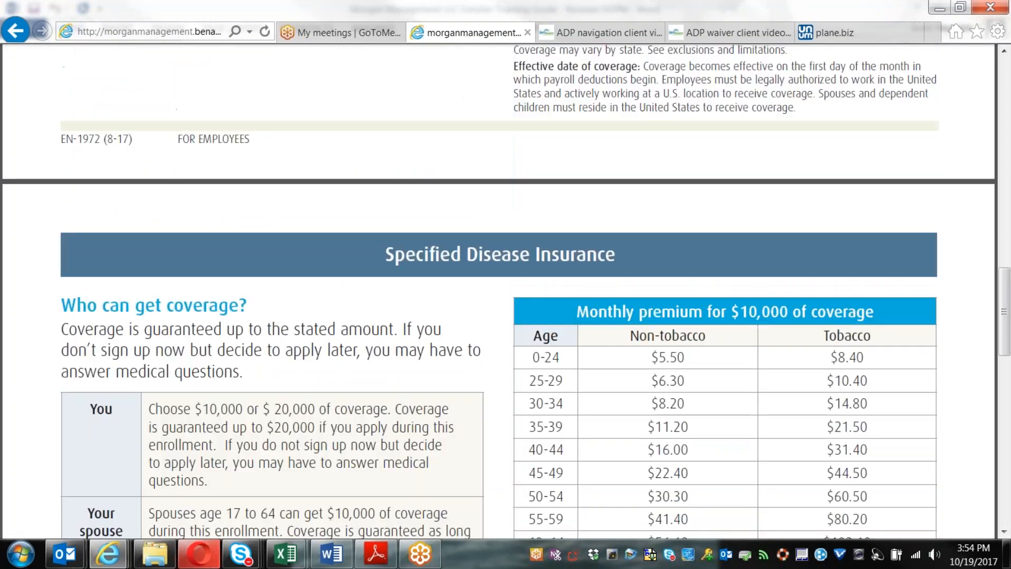
Step: Scroll past the premium and Wellness Benefit tables to the Exclusions and limitations page
scroll(414, 289, "down", 4)
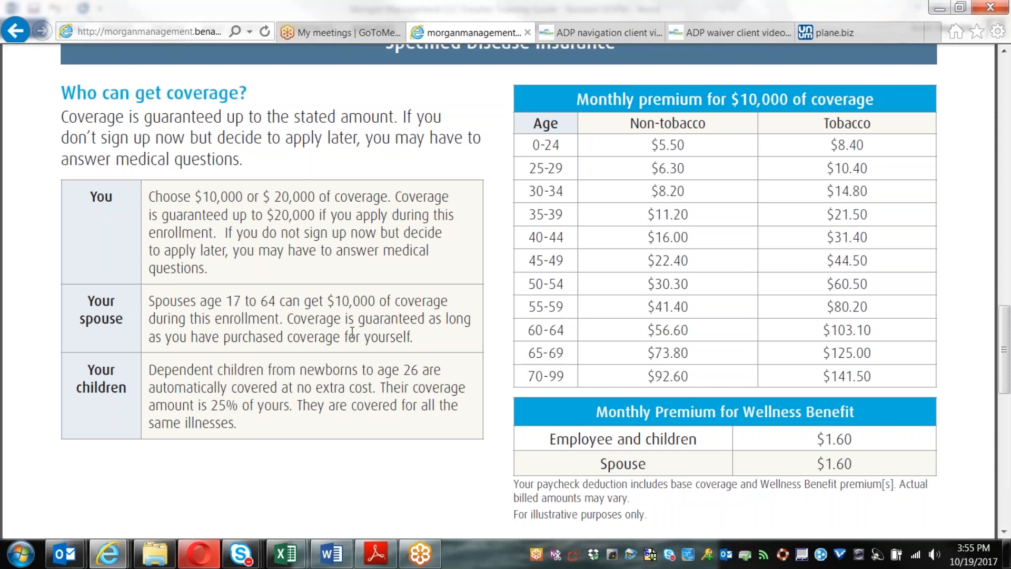
scroll(480, 317, "down", 8)
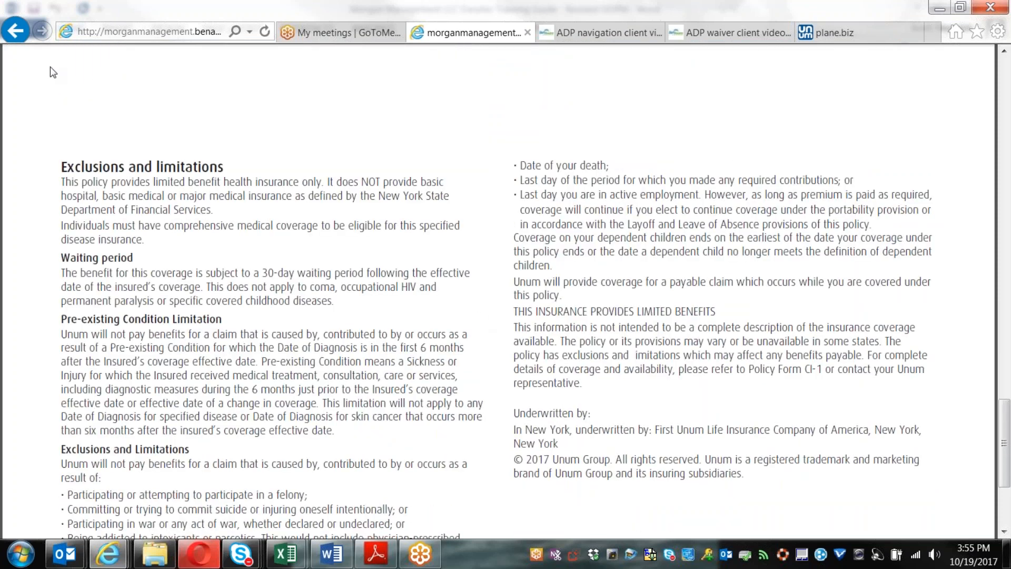
Step: Go back to the Morgan Communities benefits page, reload it, and open the Accident Insurance flyer
left_click(15, 31)
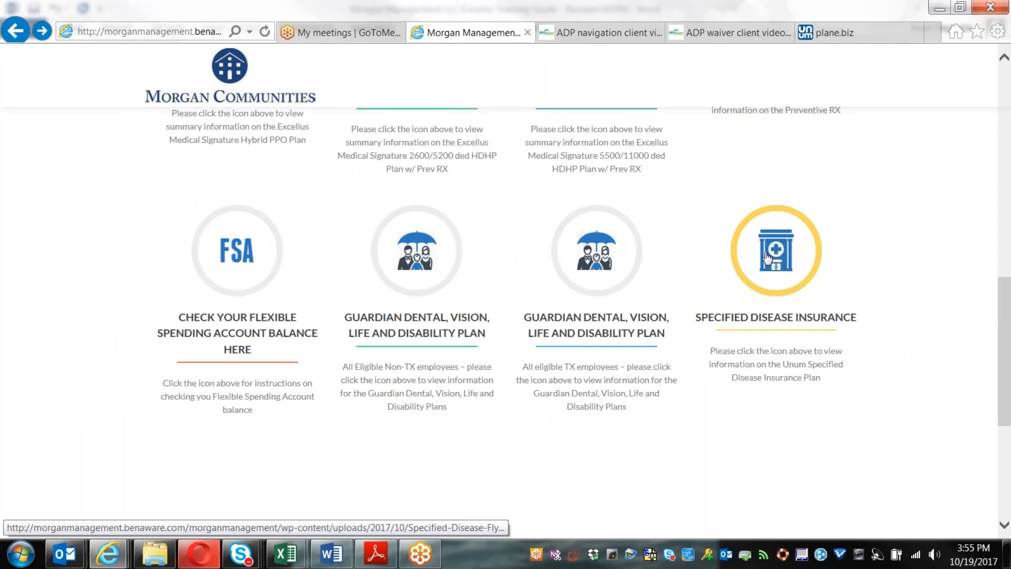
scroll(669, 277, "up", 5)
scroll(666, 271, "down", 3)
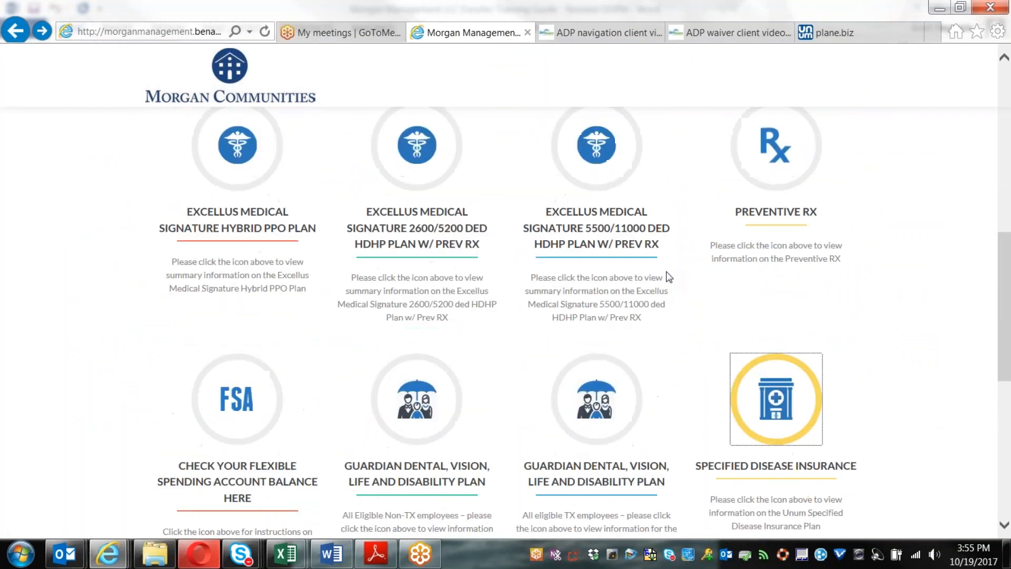
left_click(260, 33)
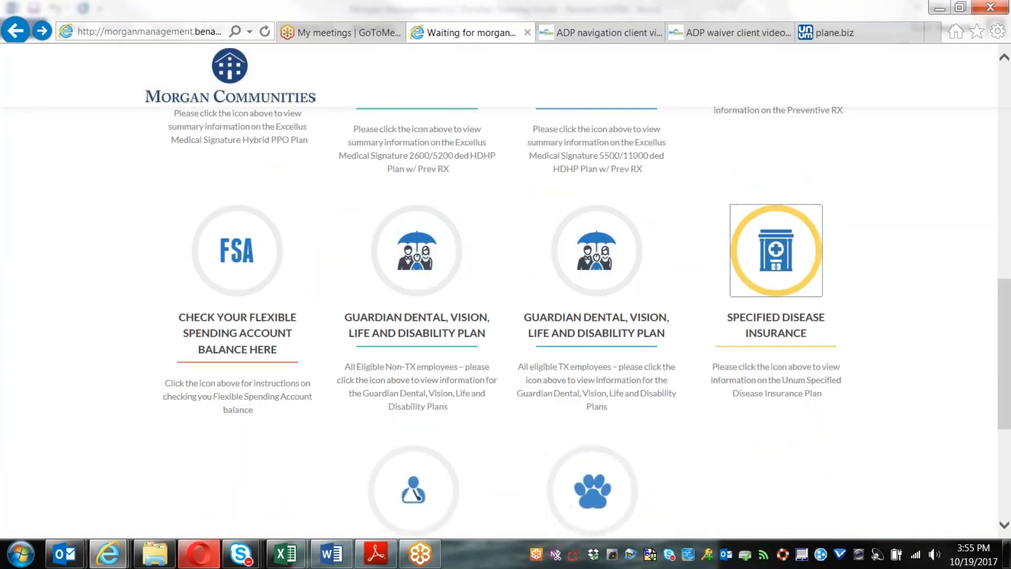
scroll(808, 336, "down", 3)
left_click(424, 356)
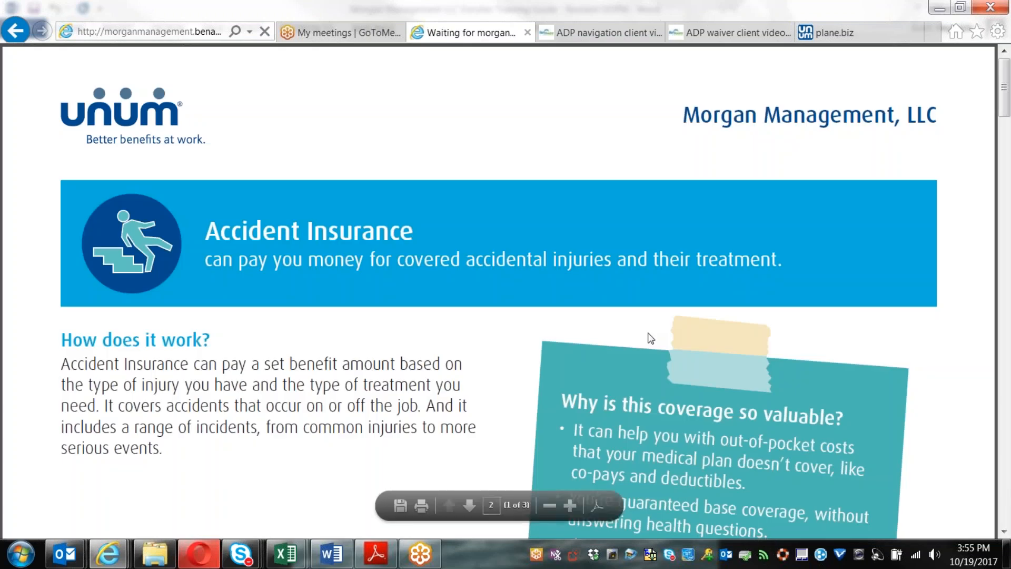
Step: Scroll past the Accident Insurance eligibility and monthly premium tables to the Schedule of Benefits
scroll(651, 338, "down", 1)
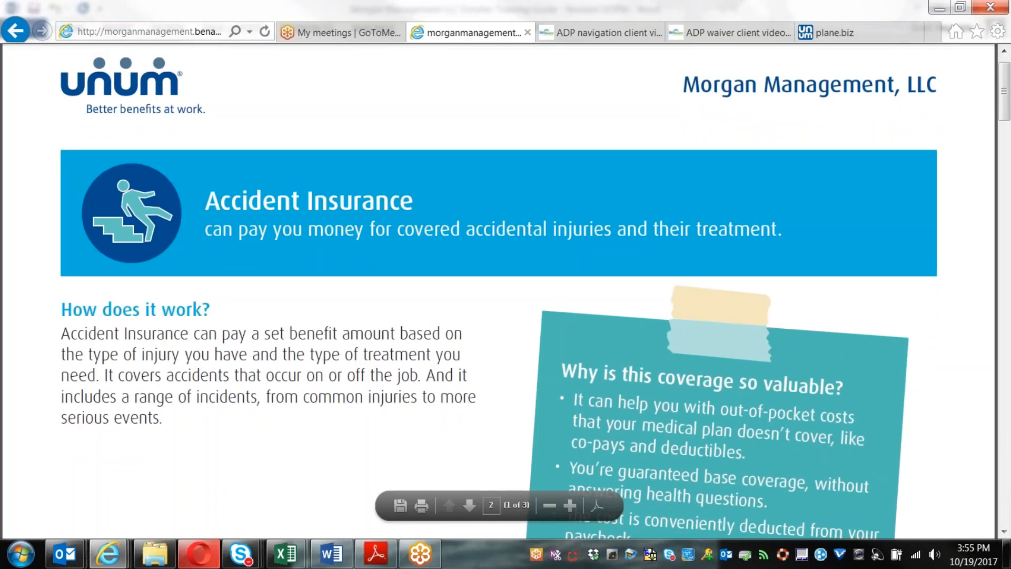
scroll(532, 371, "down", 3)
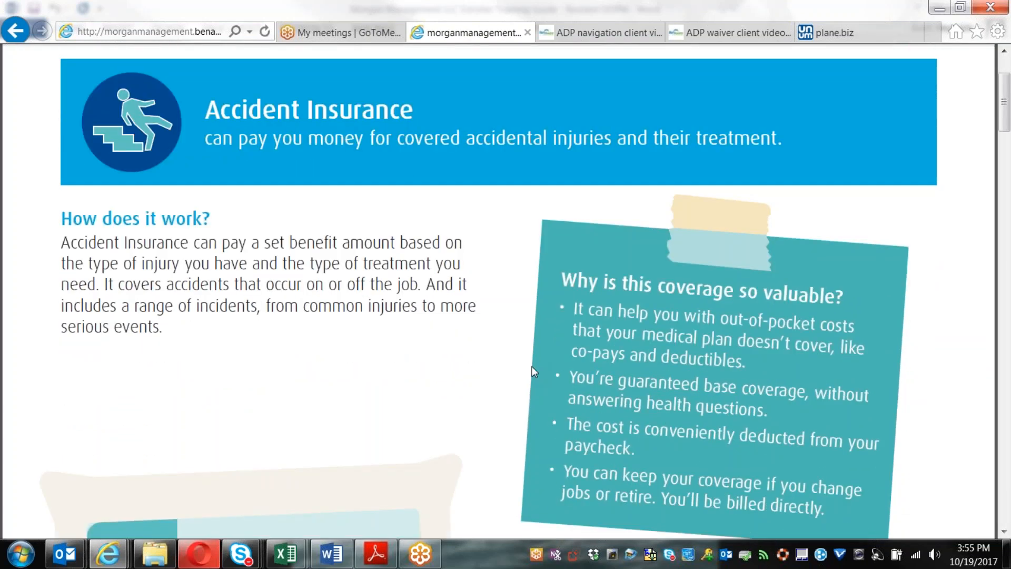
scroll(532, 368, "down", 15)
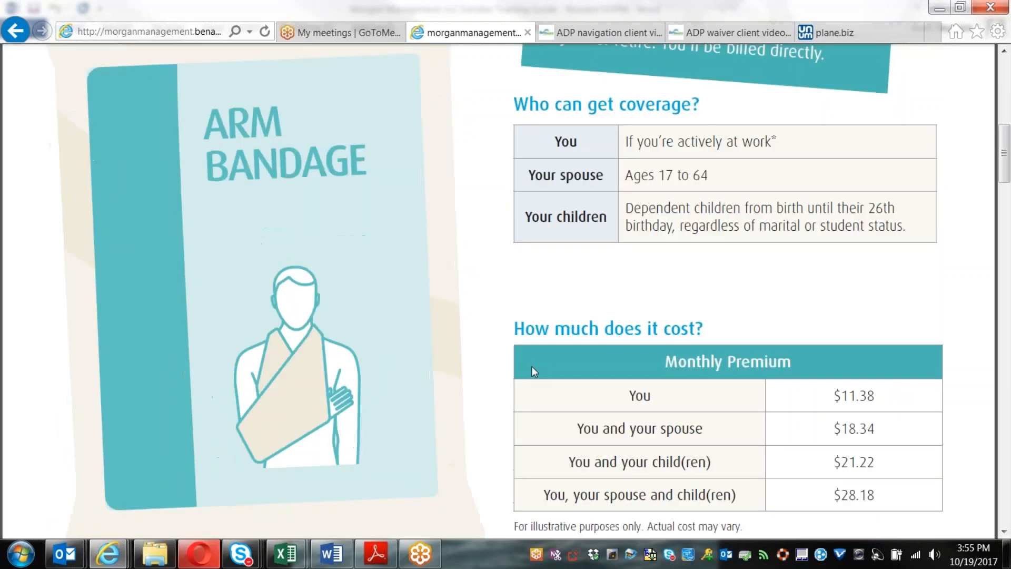
scroll(532, 369, "down", 3)
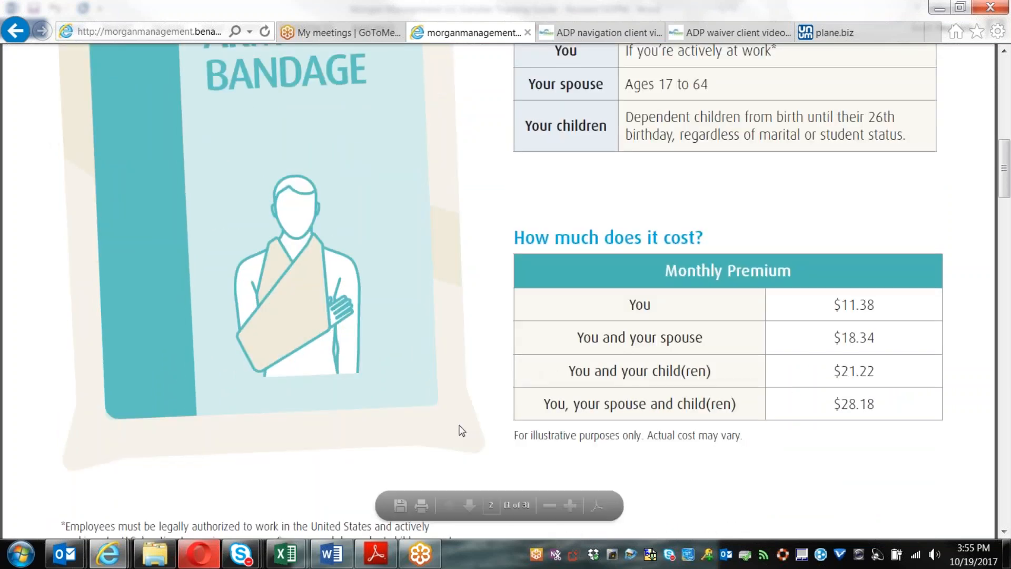
scroll(461, 427, "down", 4)
scroll(472, 411, "down", 20)
scroll(481, 388, "down", 15)
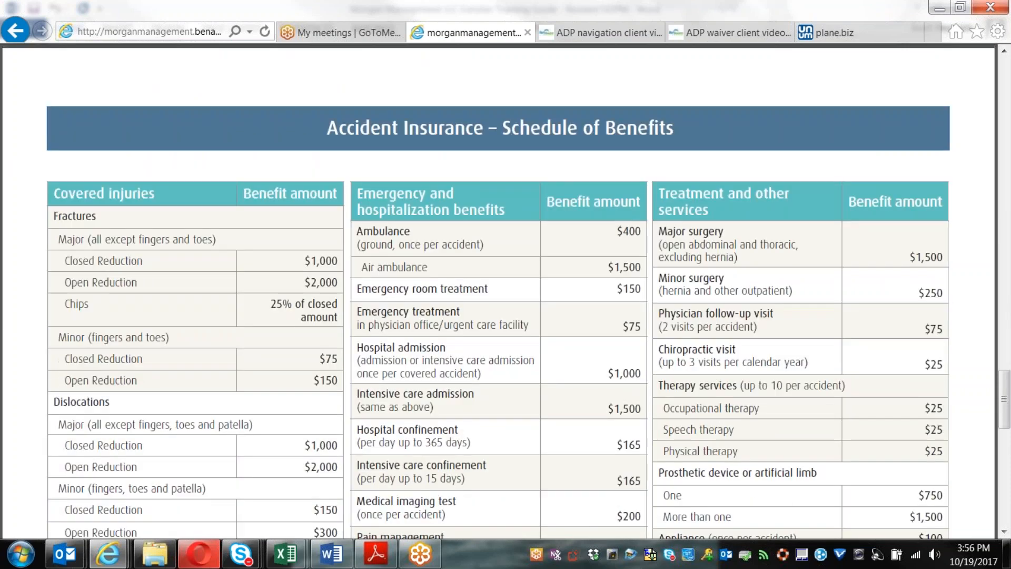
Step: Highlight the Hospital admission benefit and the $165 hospital confinement amount
scroll(506, 290, "down", 3)
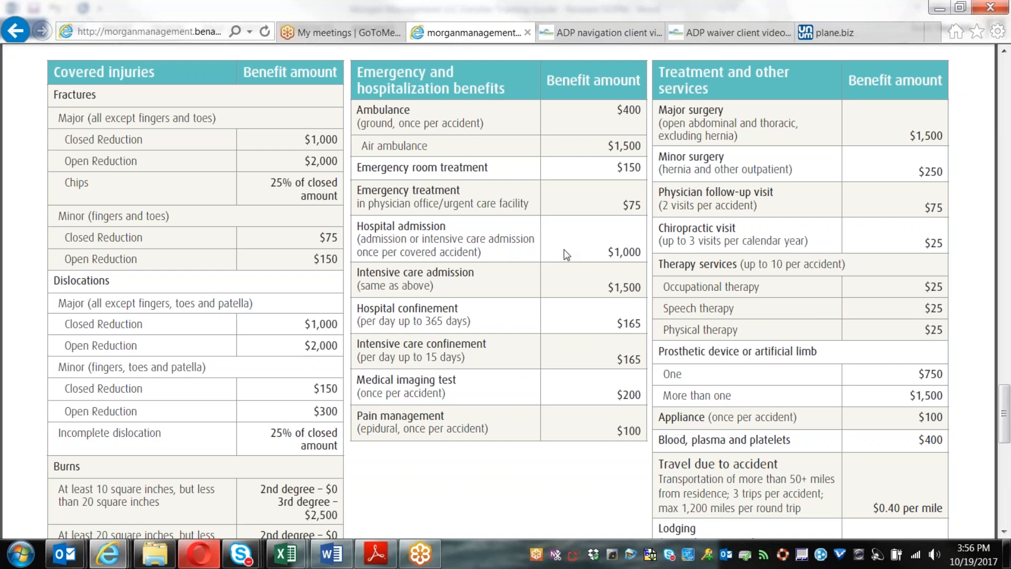
left_click_drag(356, 226, 640, 262)
left_click_drag(611, 319, 647, 319)
Step: Review the rest of the schedule, then go back and open the Healthy Paws pet insurance flyer
scroll(815, 358, "down", 4)
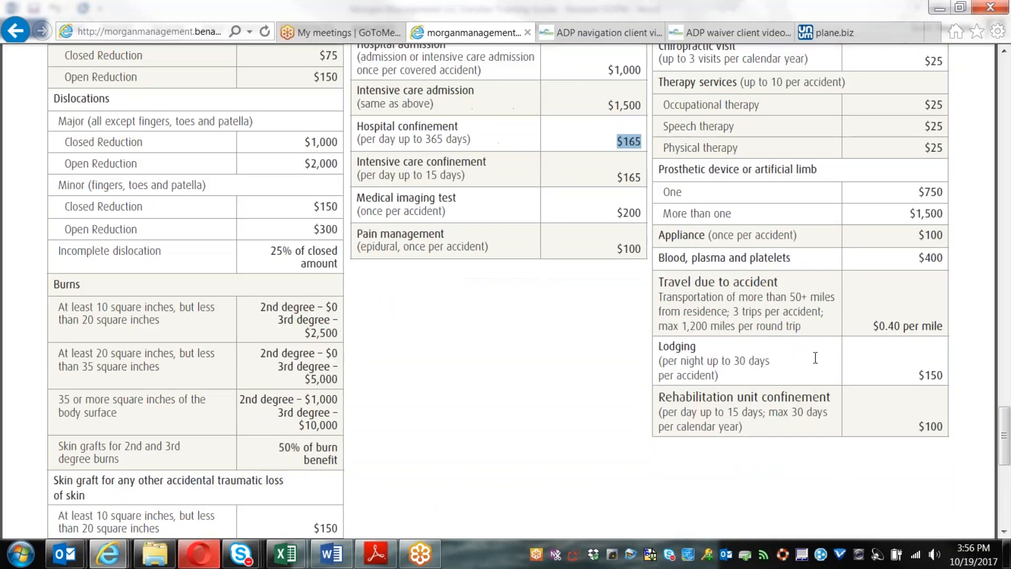
scroll(815, 357, "down", 10)
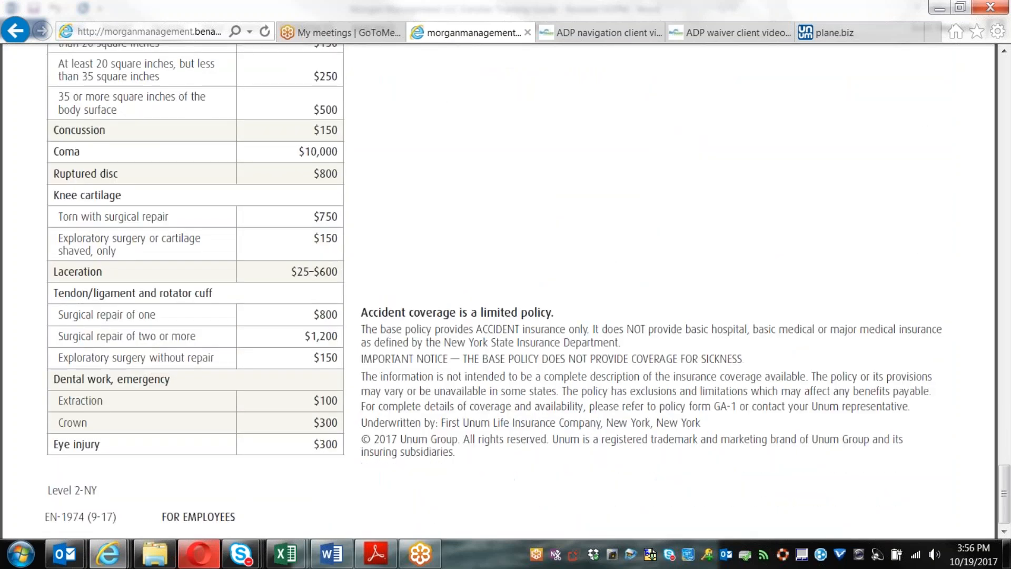
scroll(788, 355, "up", 7)
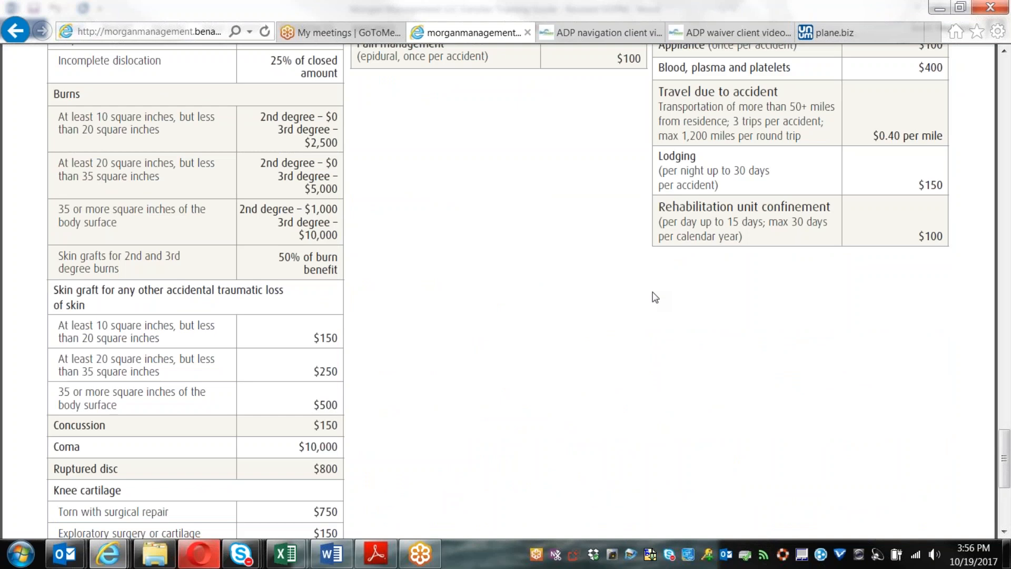
scroll(654, 297, "up", 15)
scroll(655, 298, "up", 15)
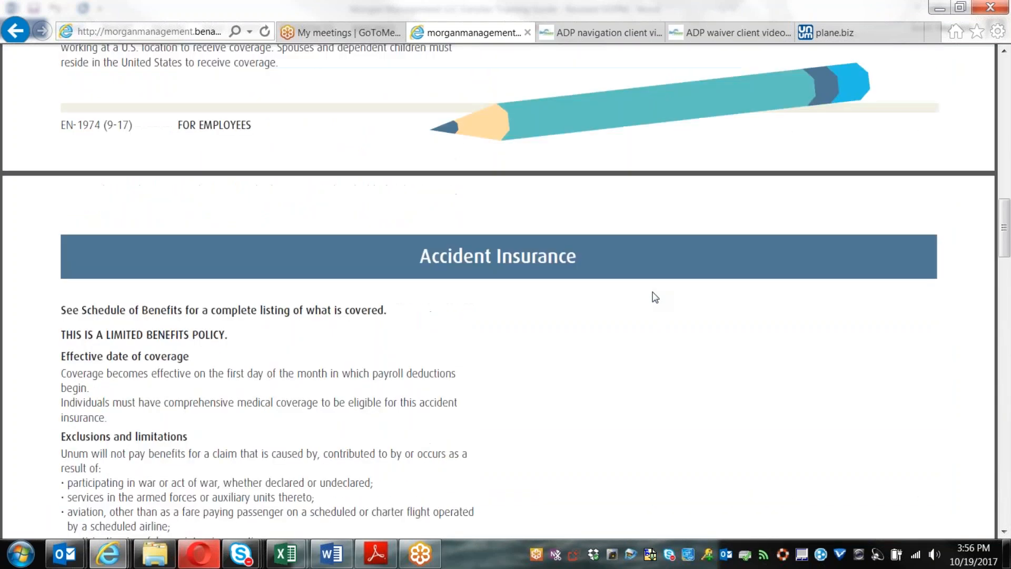
scroll(655, 298, "up", 15)
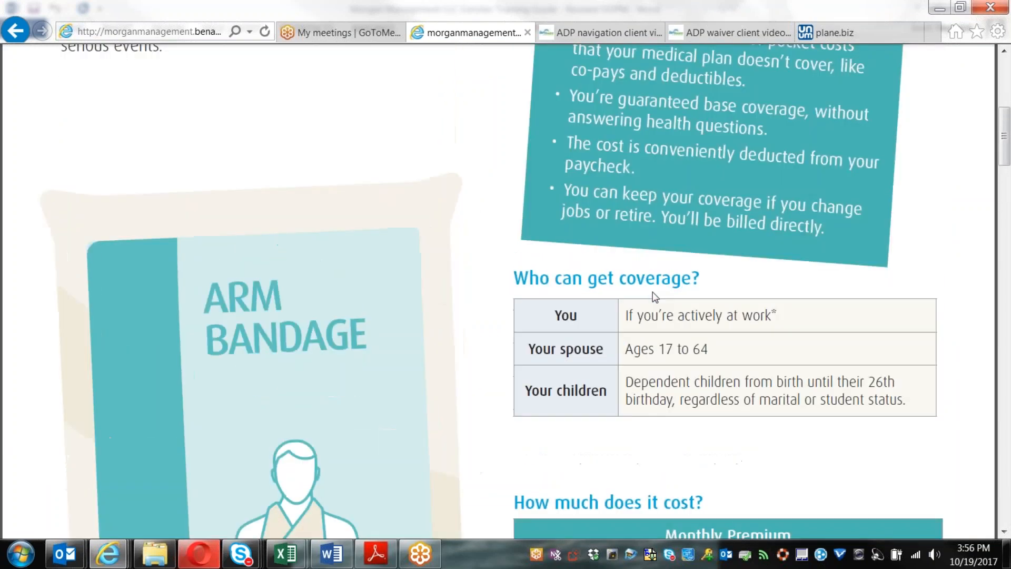
scroll(654, 297, "up", 10)
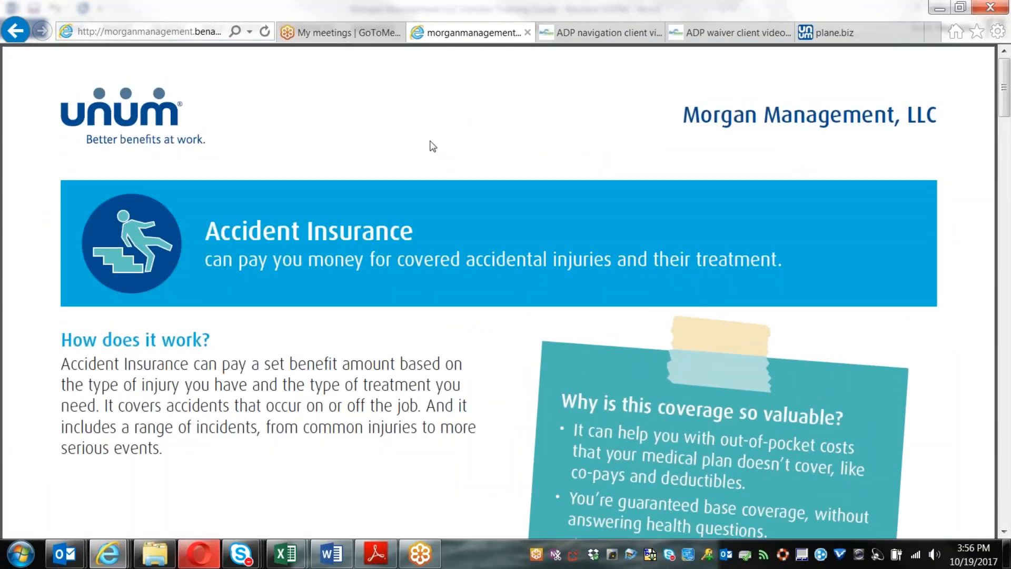
left_click(16, 31)
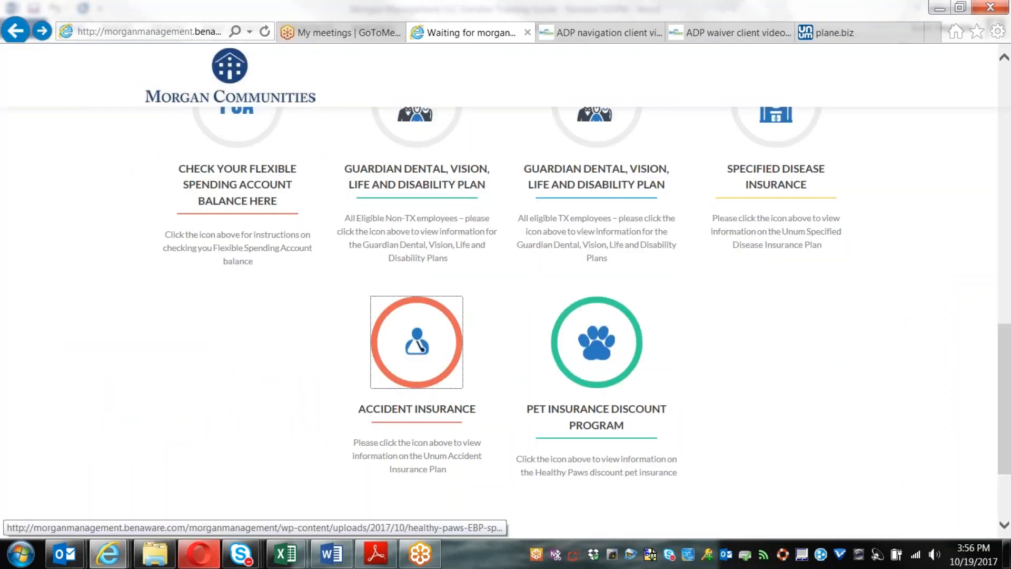
left_click(597, 342)
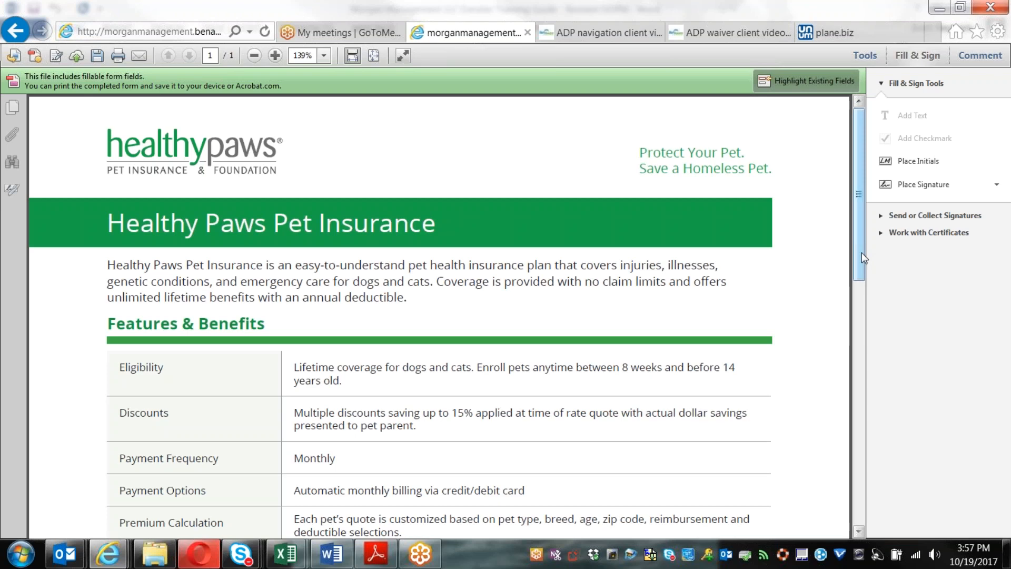
left_click_drag(861, 252, 863, 305)
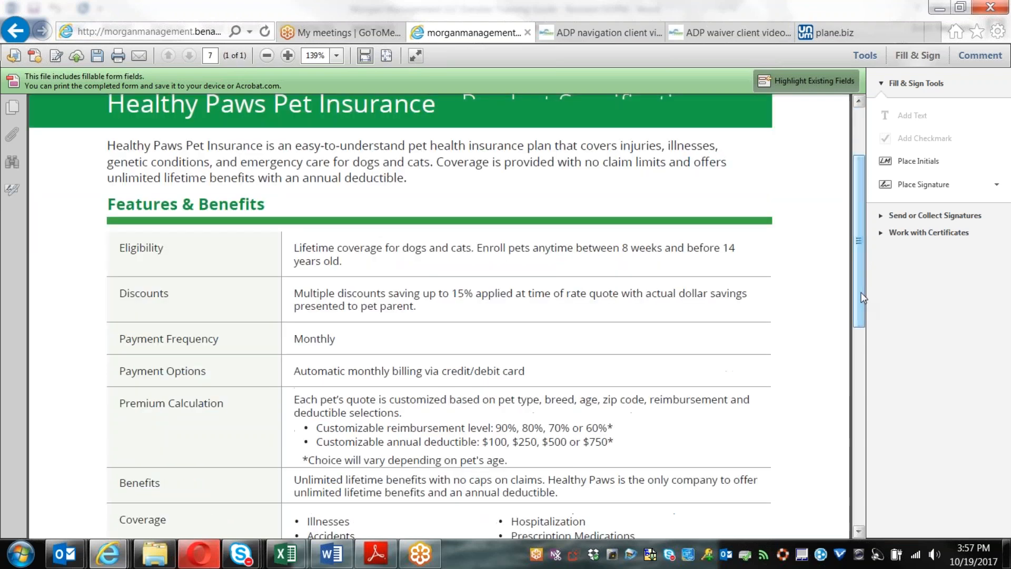
scroll(864, 297, "down", 3)
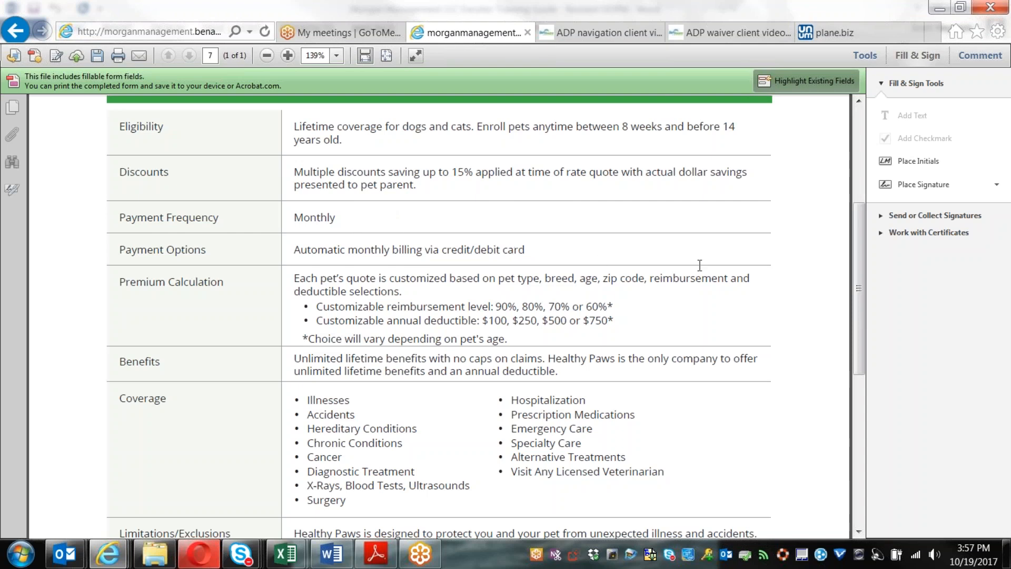
scroll(763, 318, "down", 5)
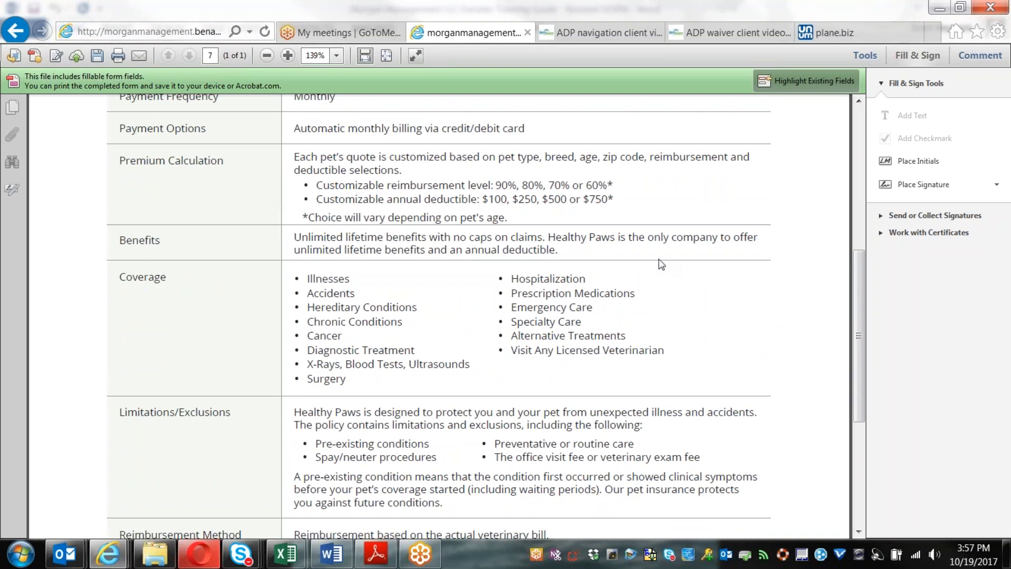
scroll(340, 287, "down", 4)
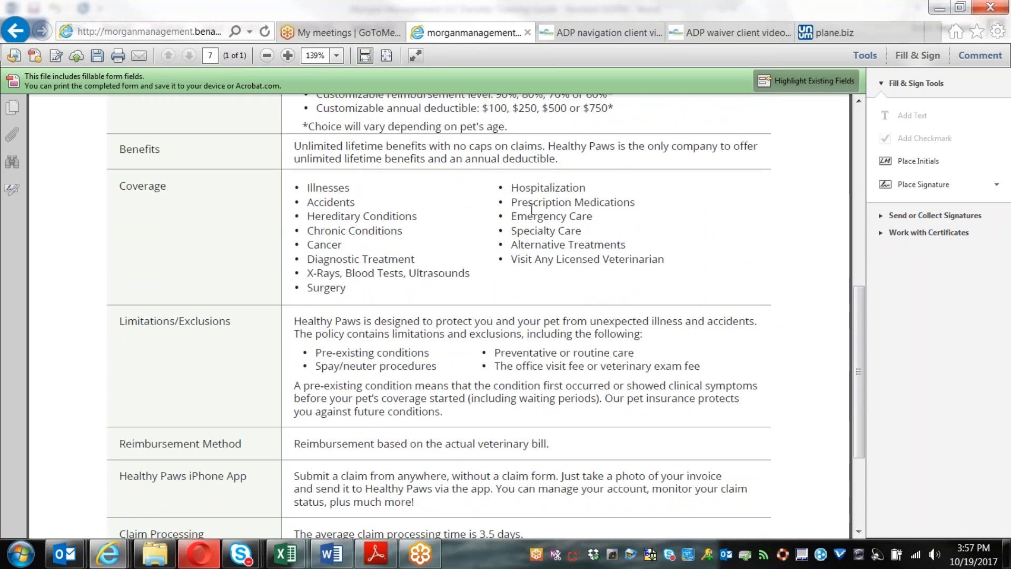
scroll(598, 256, "down", 5)
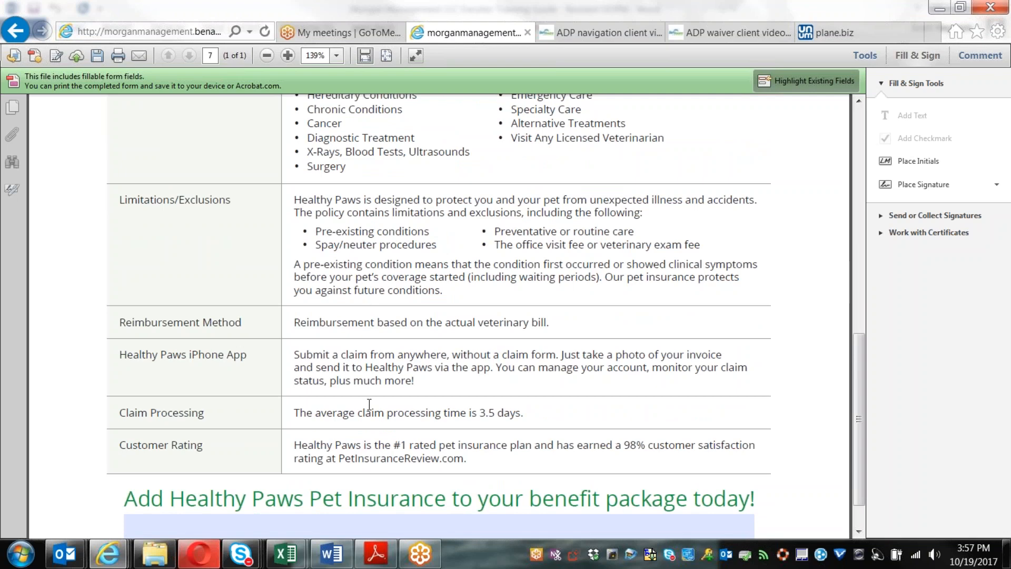
scroll(369, 403, "down", 2)
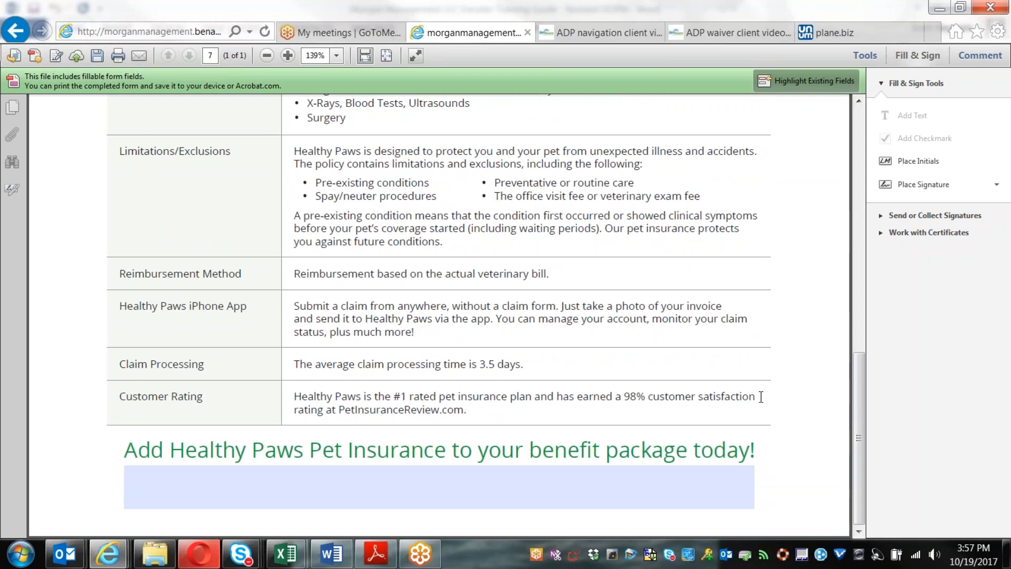
left_click_drag(340, 411, 465, 410)
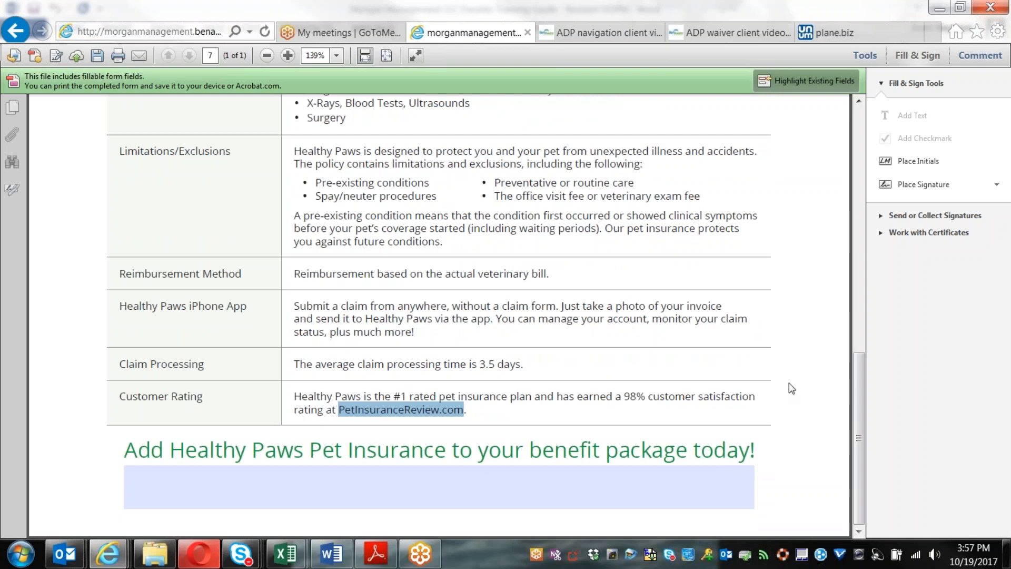
left_click(774, 363)
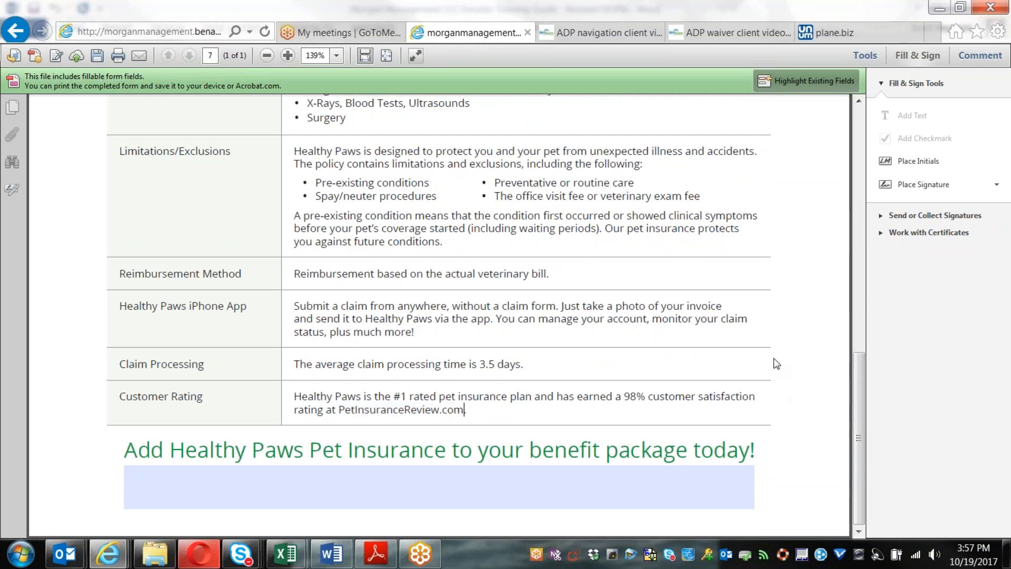
scroll(776, 363, "up", 5)
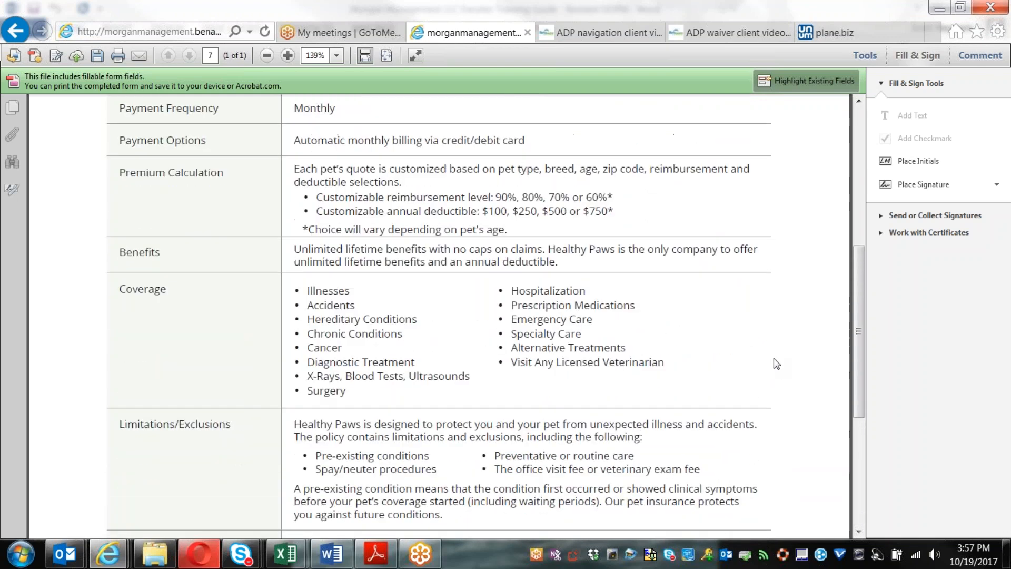
scroll(776, 363, "up", 4)
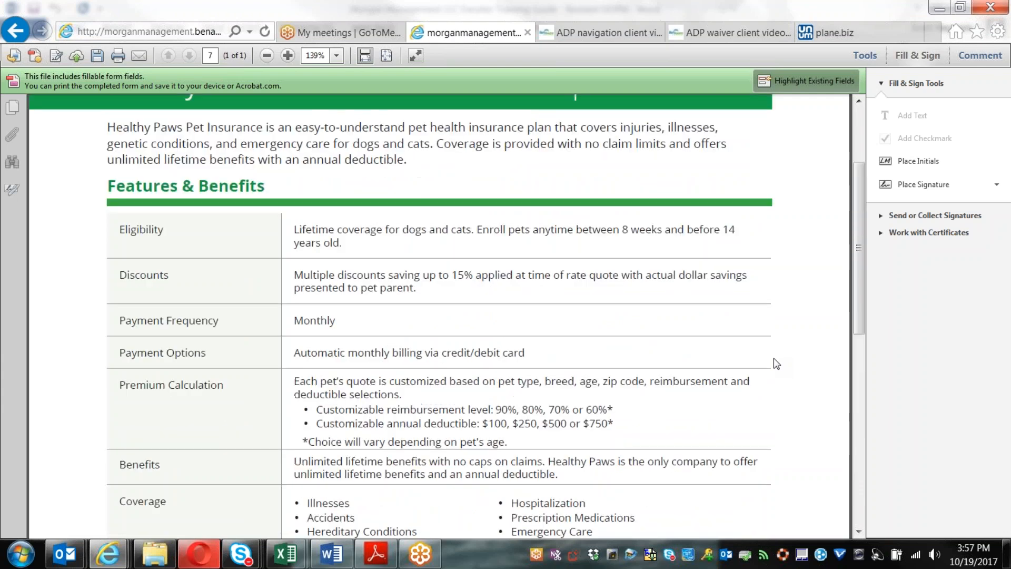
scroll(776, 364, "up", 3)
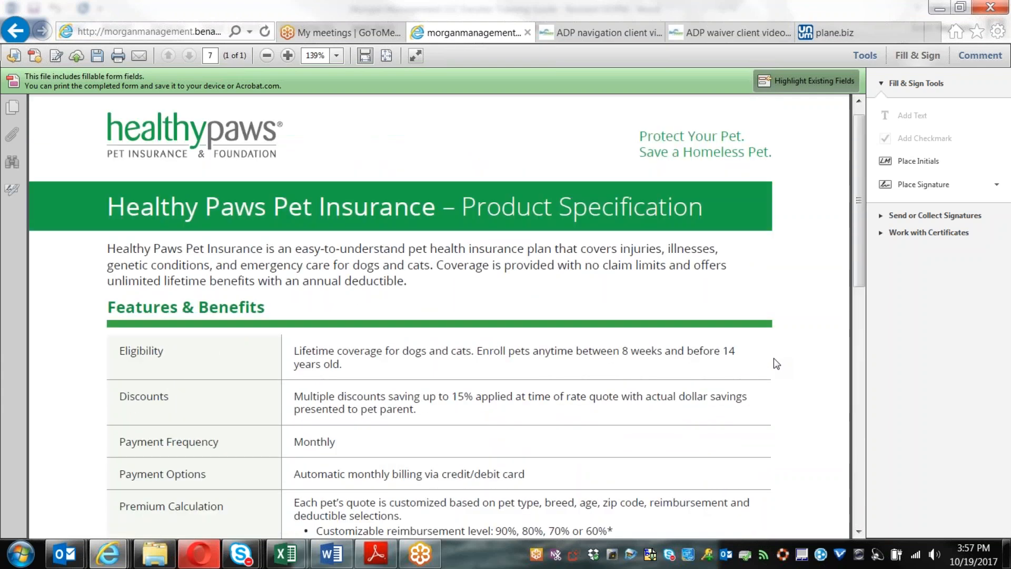
Step: Scroll through the Healthy Paws flyer and return to the Morgan Communities benefits page
scroll(777, 362, "down", 12)
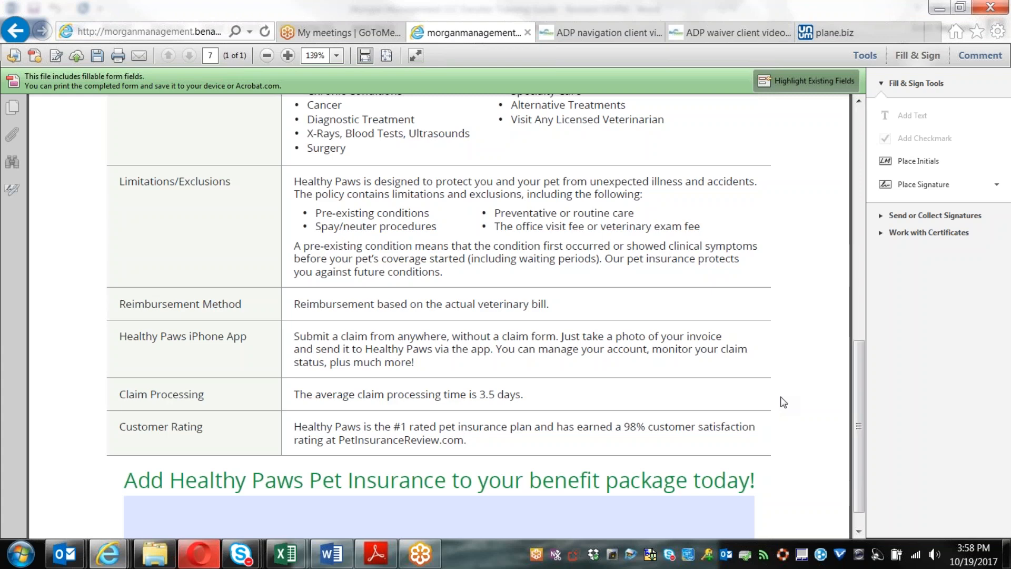
scroll(784, 402, "up", 2)
scroll(783, 402, "up", 10)
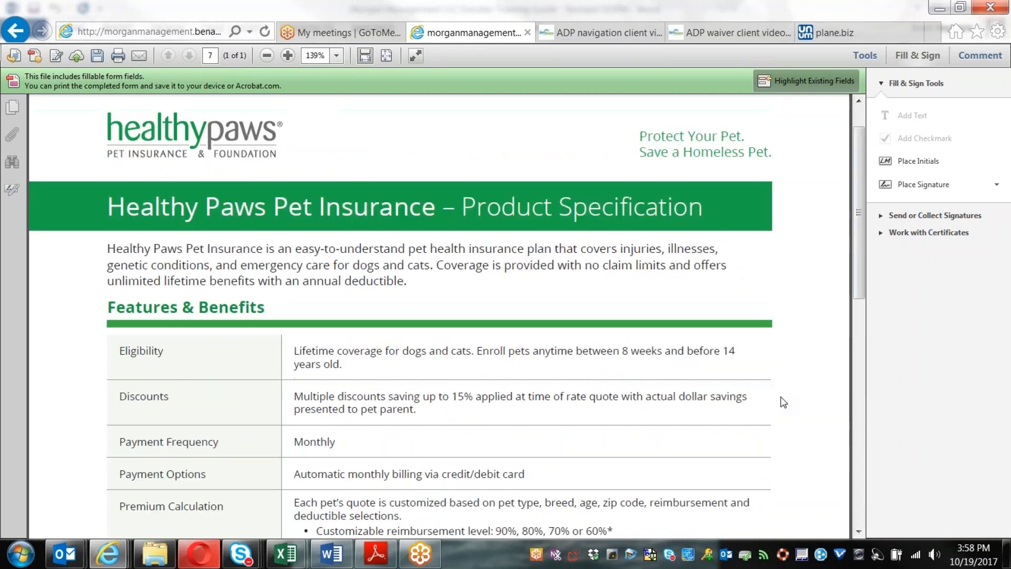
scroll(784, 402, "up", 1)
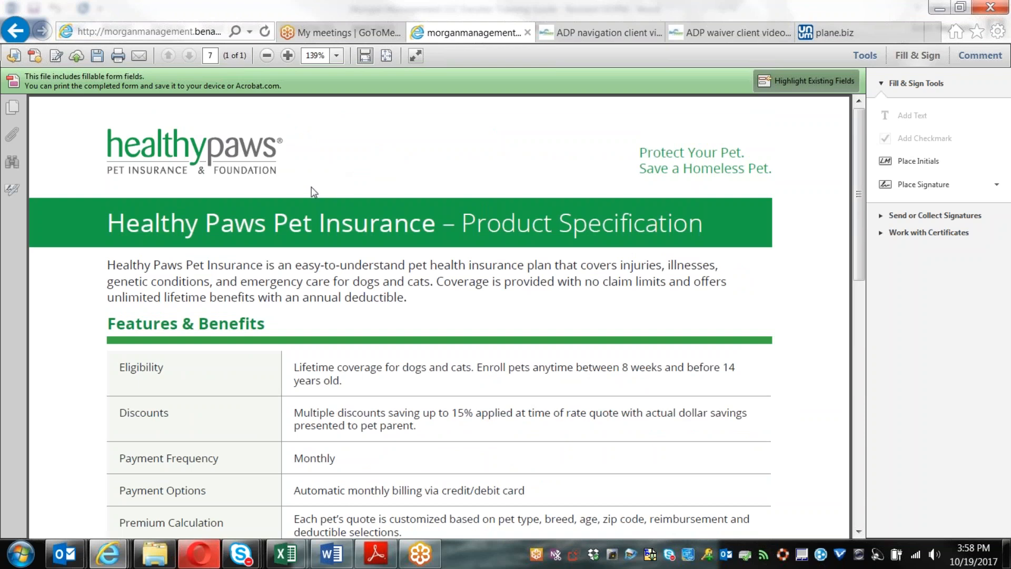
left_click(16, 30)
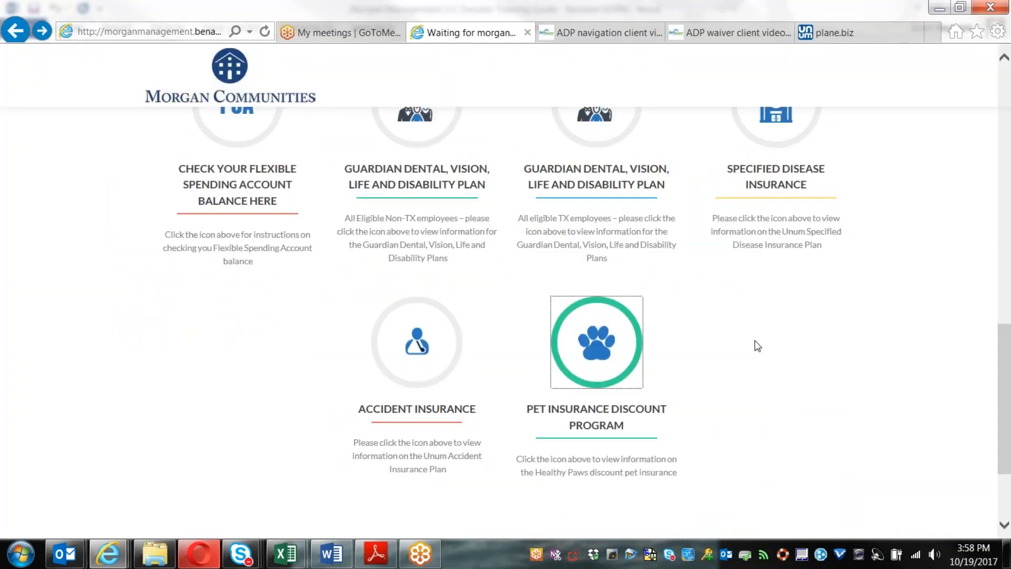
Step: Switch to the plane.biz tab showing the Unum enrollment login page
scroll(720, 436, "up", 10)
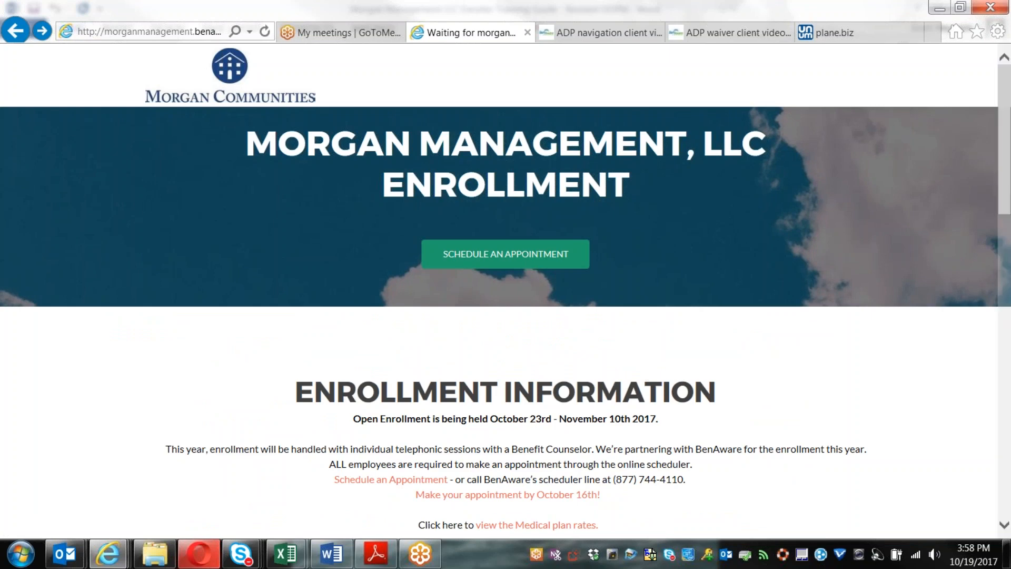
left_click(825, 36)
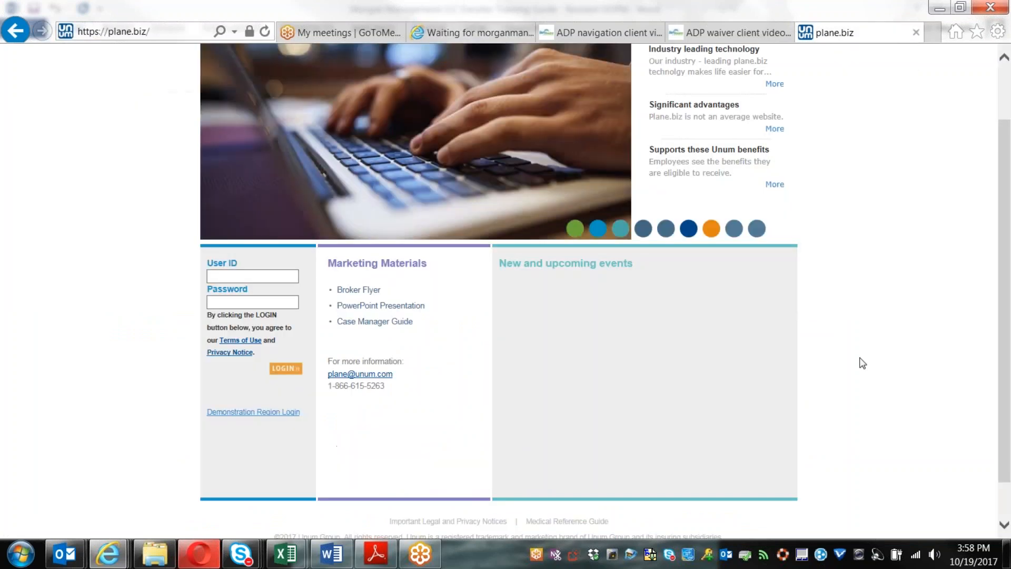
Step: Open the Demonstration Region Login link on the plane.biz page
scroll(795, 401, "up", 2)
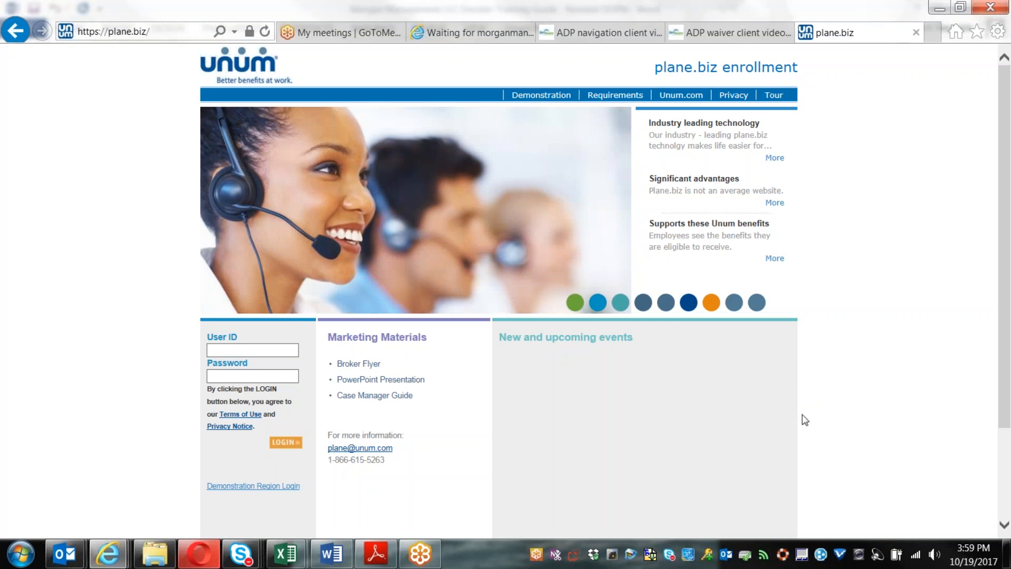
scroll(411, 422, "down", 2)
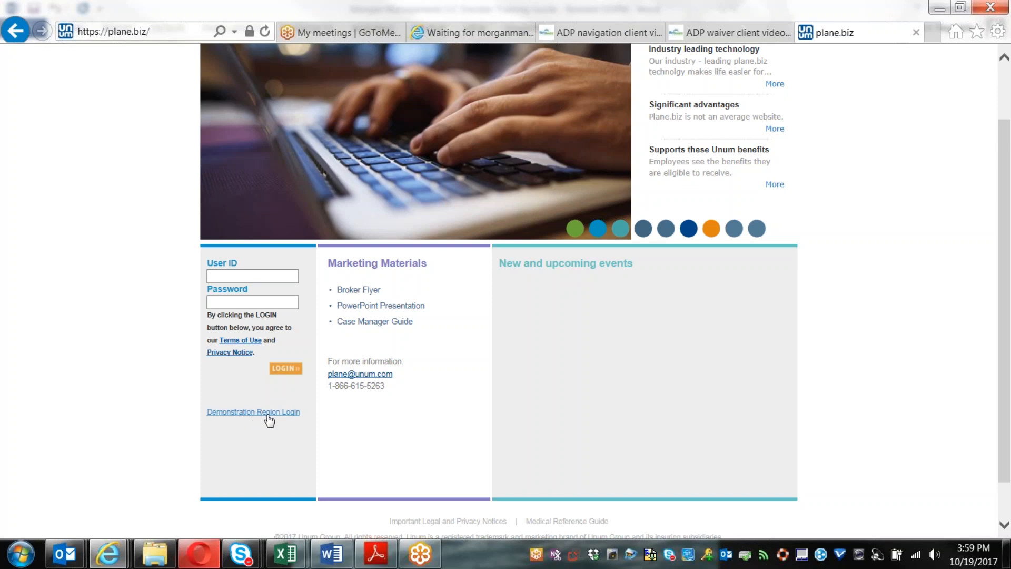
left_click(252, 413)
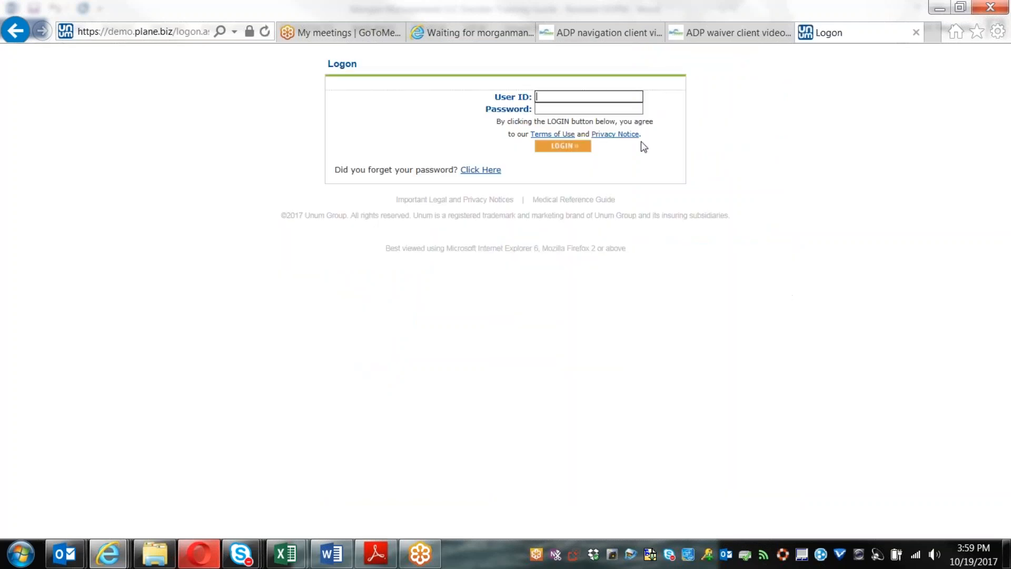
Step: Log in to the demo region with the enroller's user ID and password
key("Tab")
type("******")
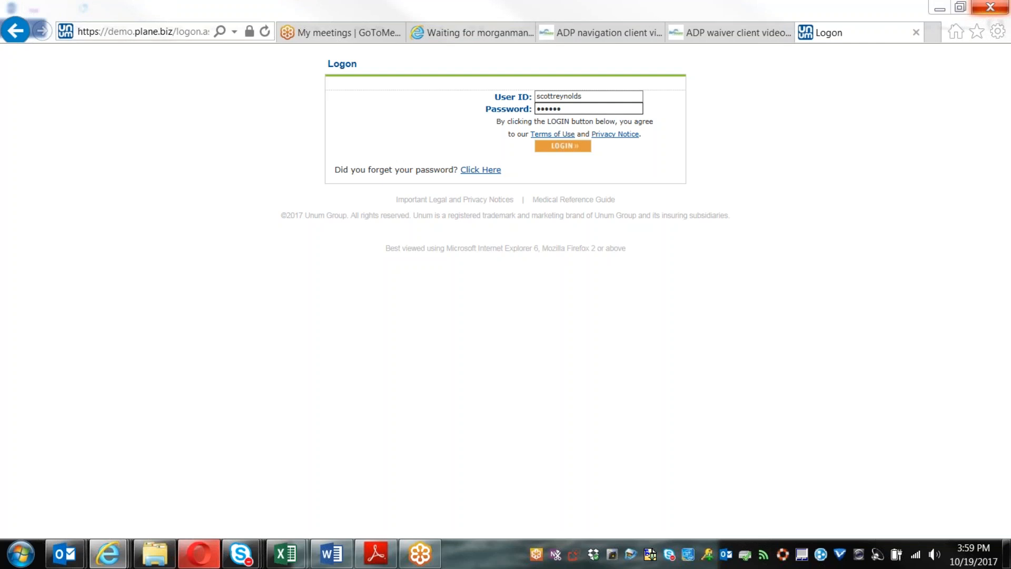
type("•••")
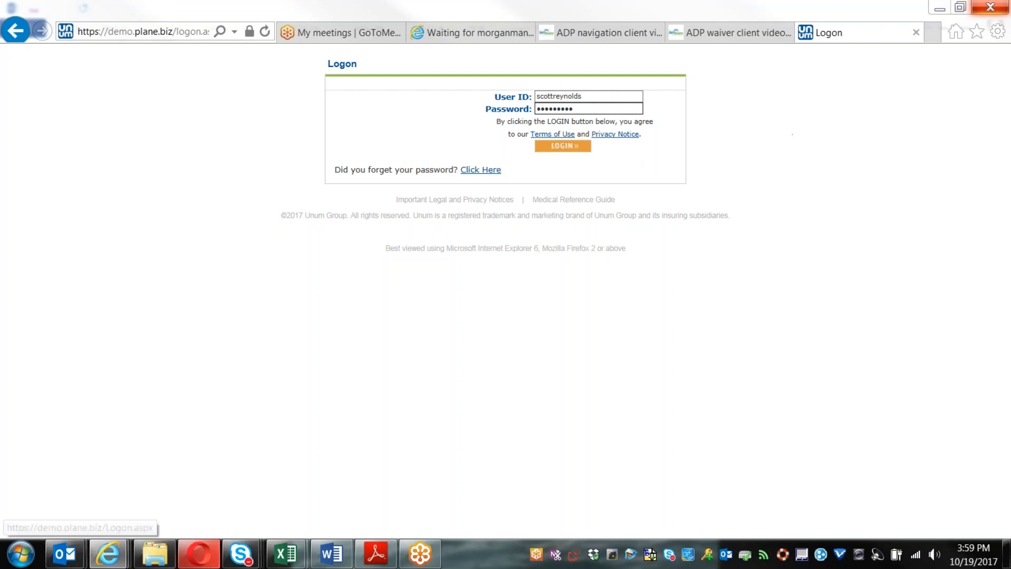
left_click(563, 145)
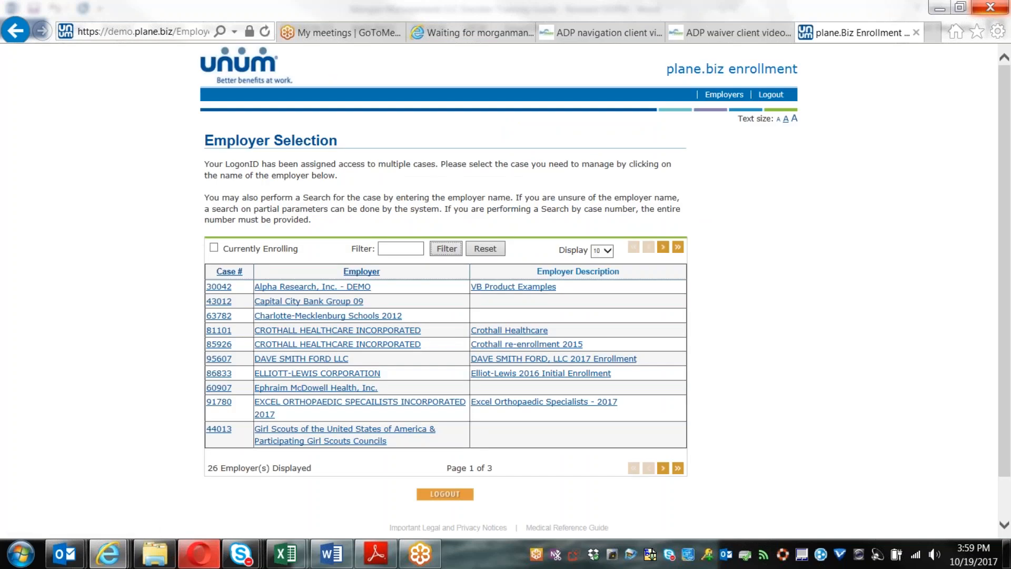
Step: Open the Morgan Management LLC case with the Call Center - Other logon type
left_click(663, 247)
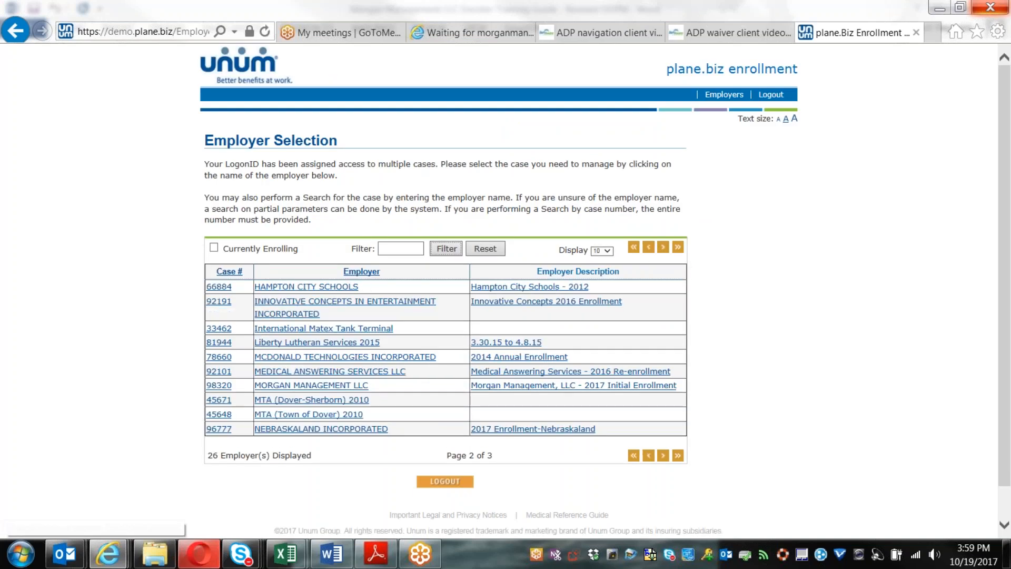
left_click(330, 385)
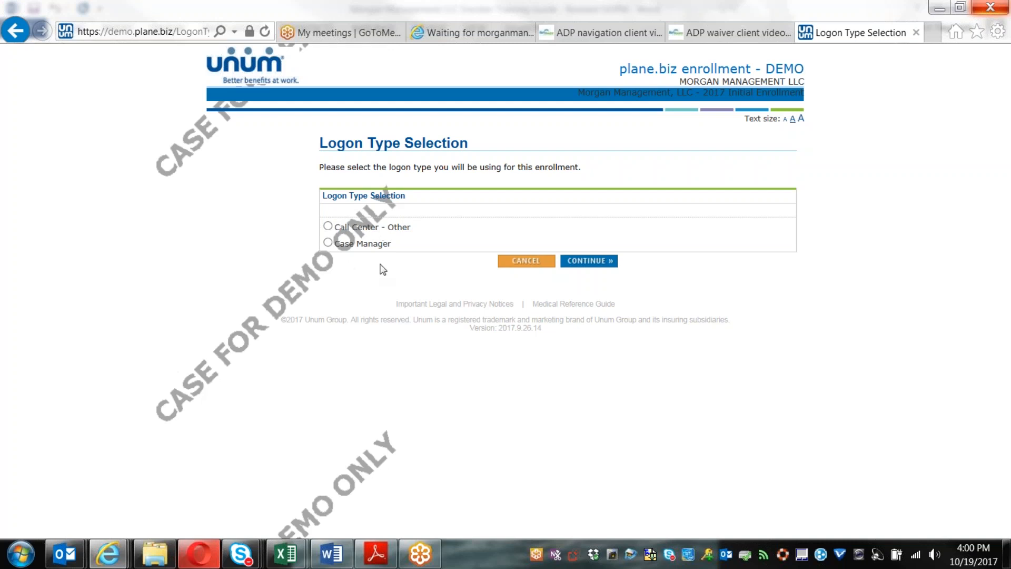
left_click(328, 226)
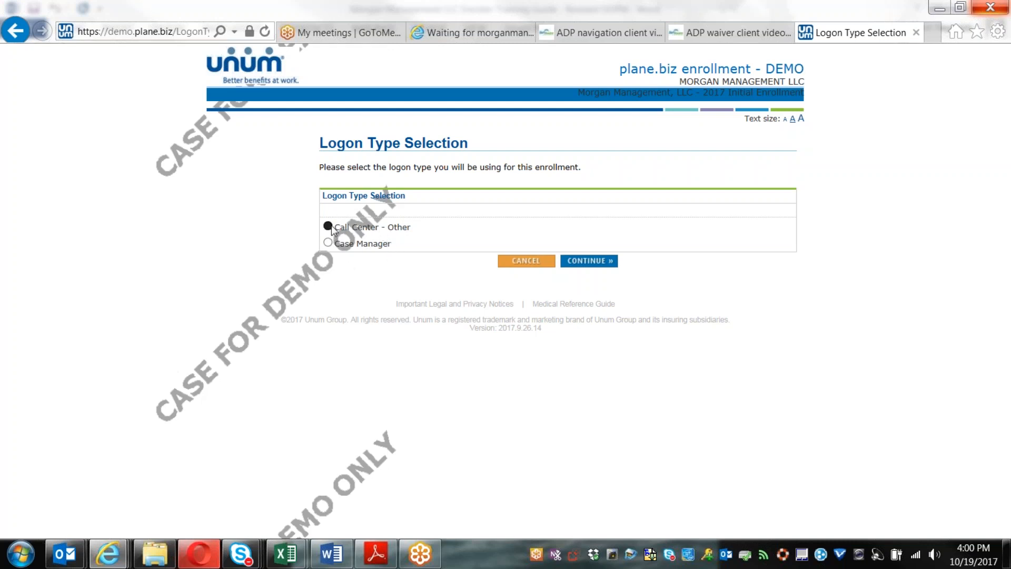
left_click(587, 262)
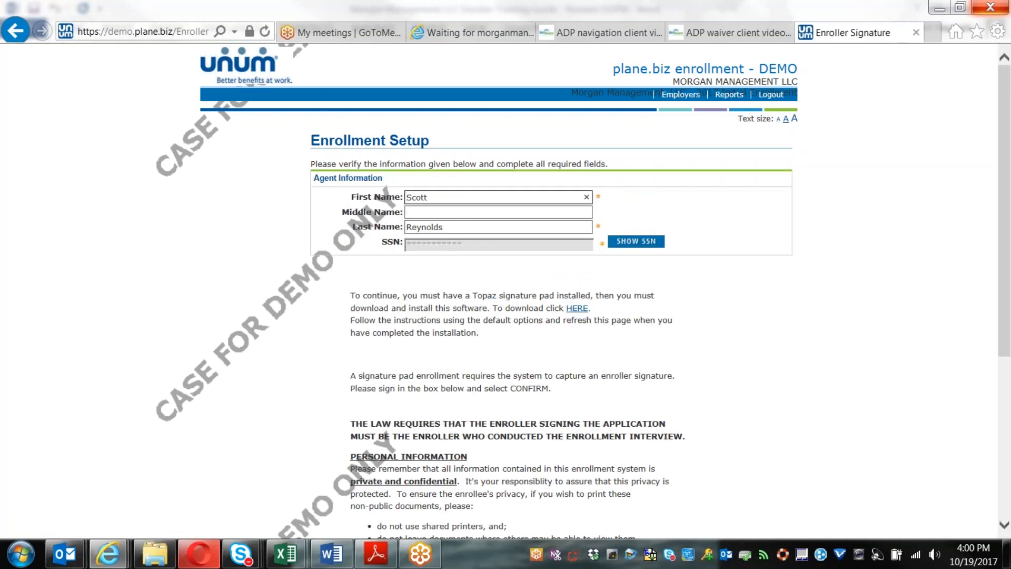
Step: Confirm the enroller signature to reach the Employee Search page
scroll(739, 390, "down", 5)
left_click(636, 414)
left_click(590, 444)
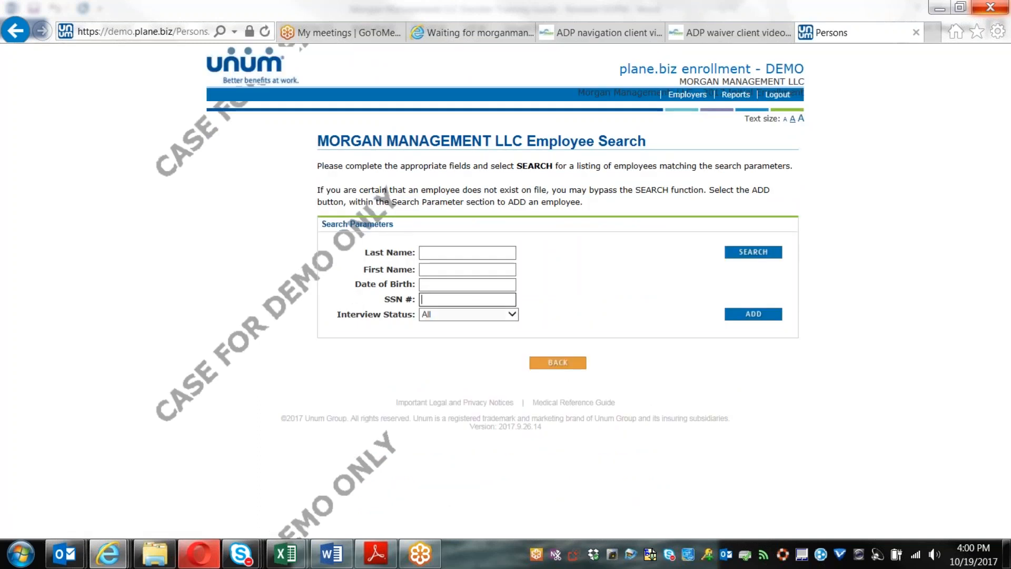
Step: Search employees by last name, retry with the correct last name, and open the matching employee
left_click(460, 253)
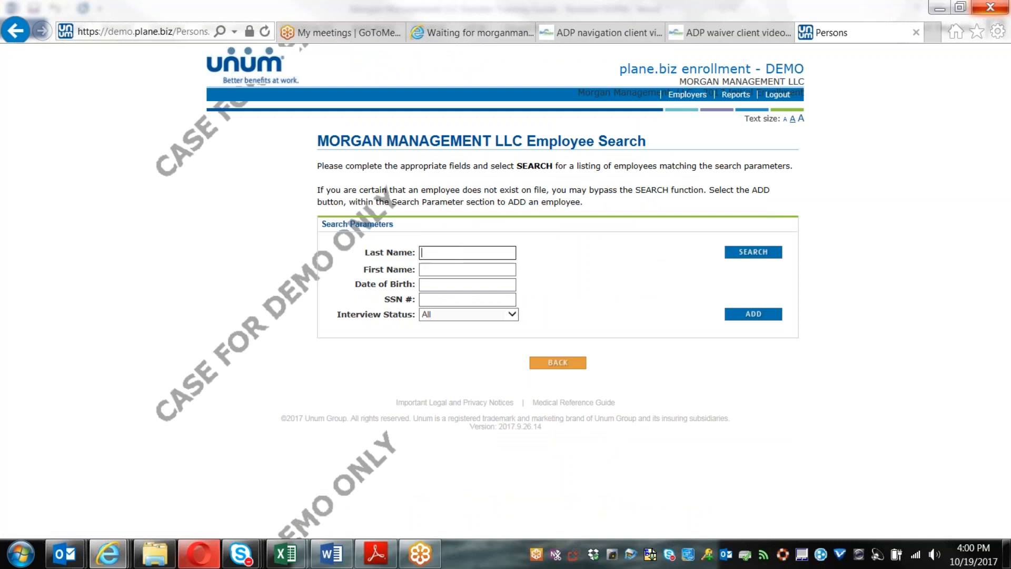
type("adams")
key("Return")
left_click(399, 286)
type("jones")
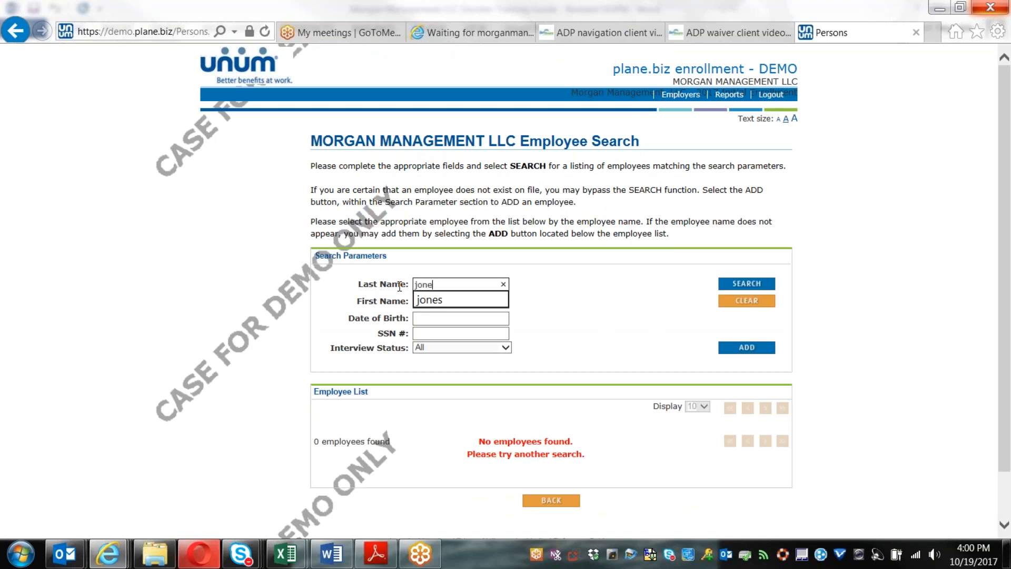
left_click(747, 284)
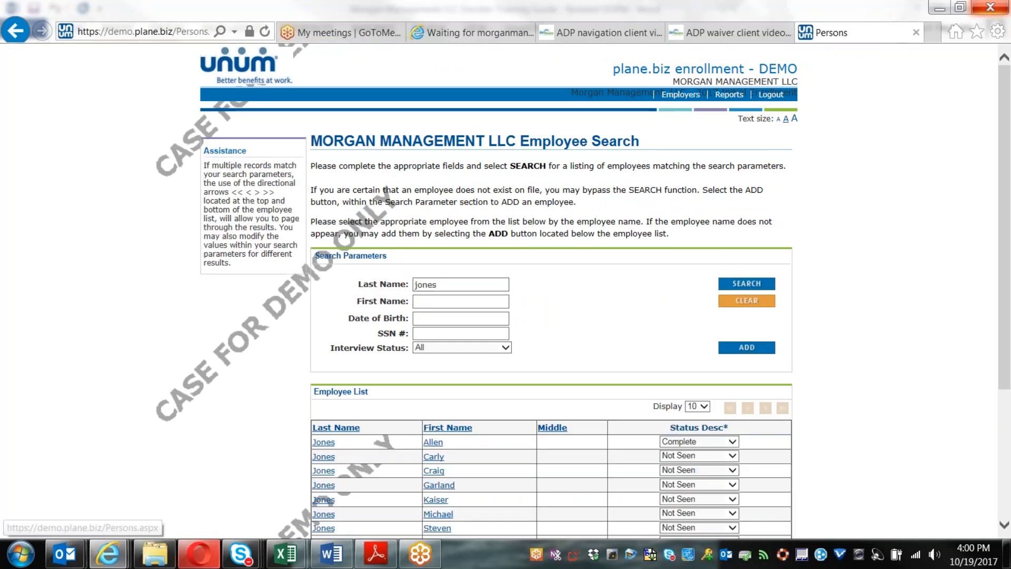
scroll(628, 375, "down", 3)
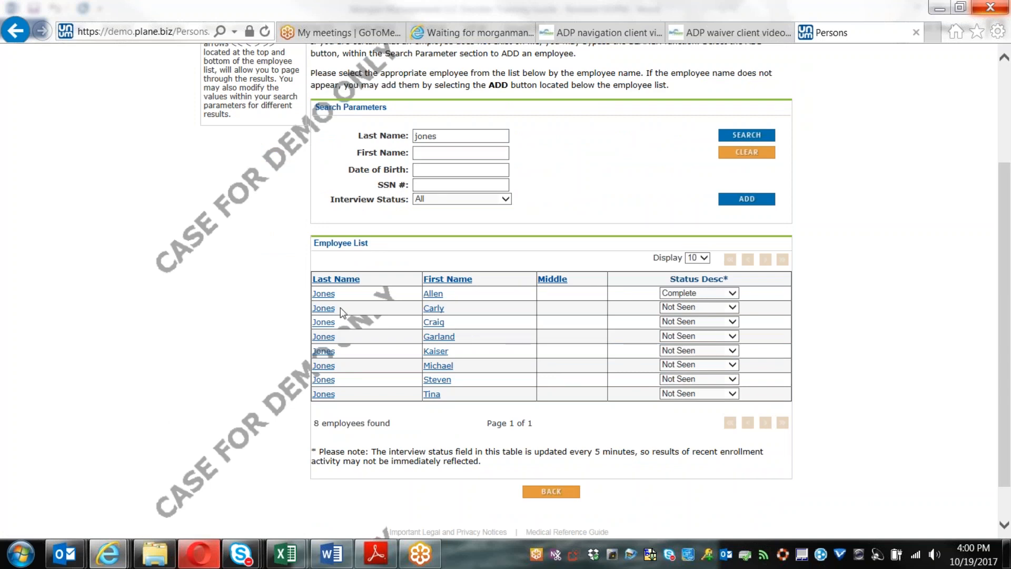
left_click(440, 312)
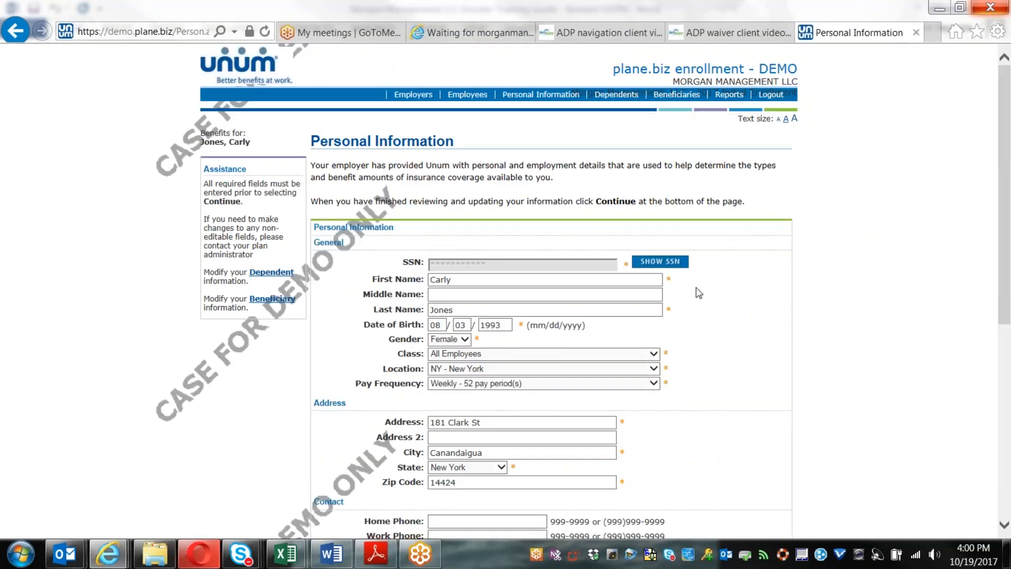
Step: Enter occupation 'tester' and 40 hours worked per week, then continue to the Benefit Summary
scroll(698, 287, "down", 3)
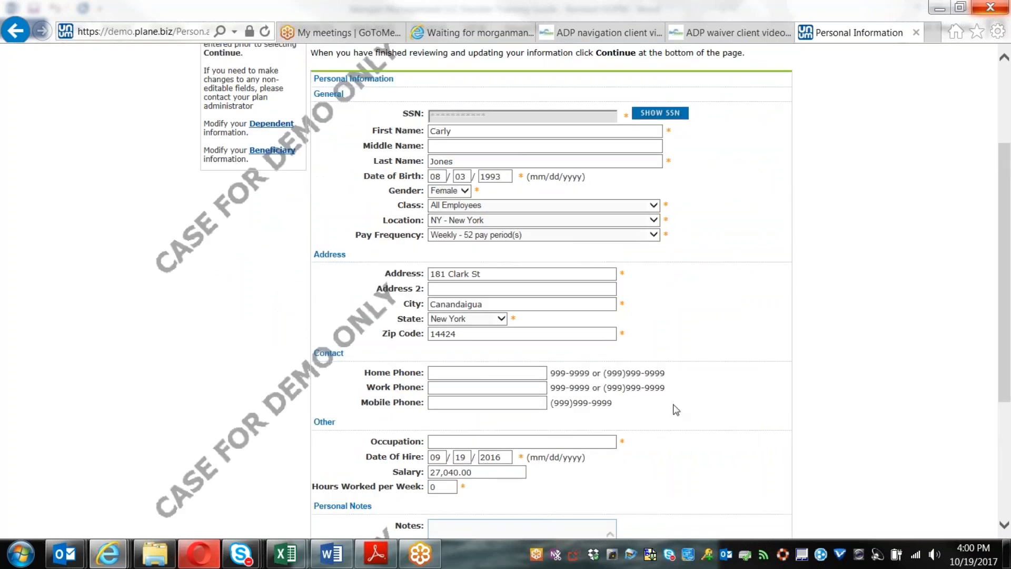
scroll(693, 405, "down", 2)
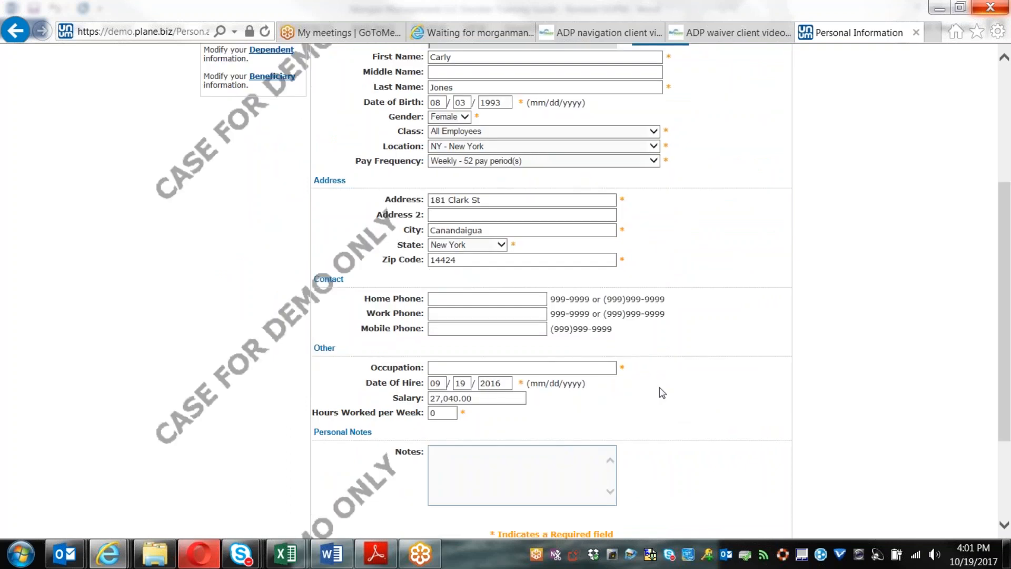
left_click(457, 369)
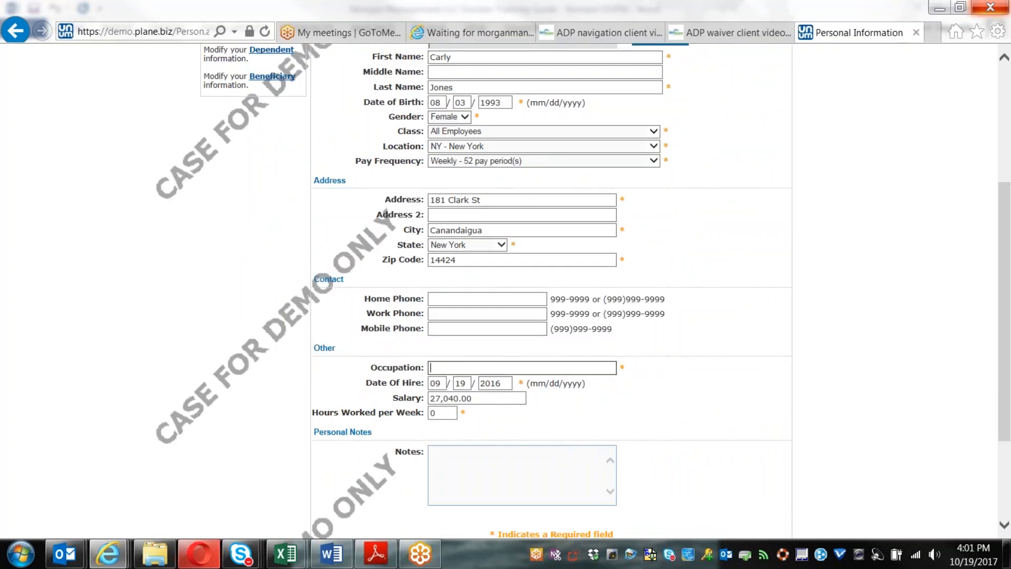
type("tester")
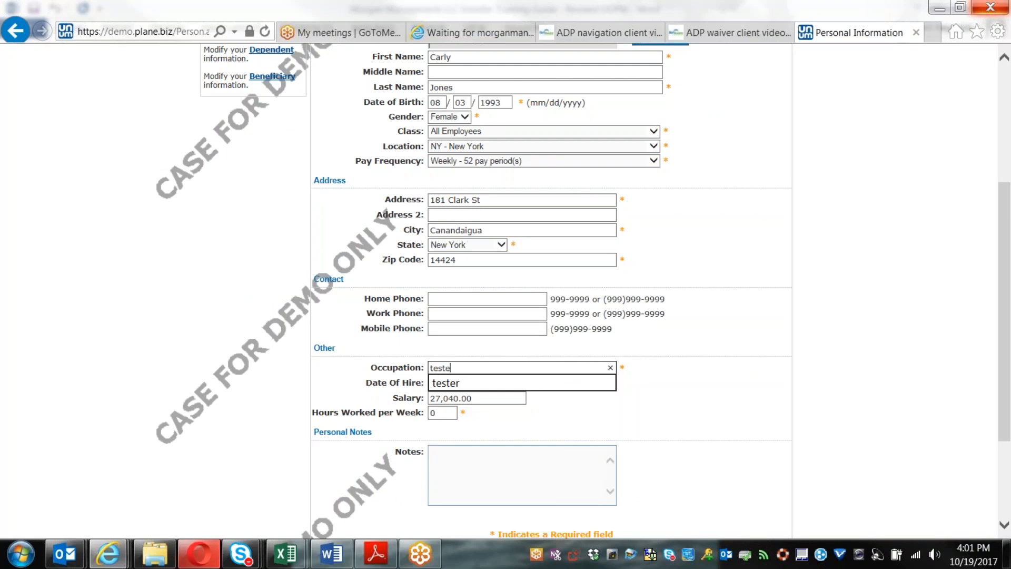
key("Tab")
left_click(450, 412)
key("BackSpace")
type("40")
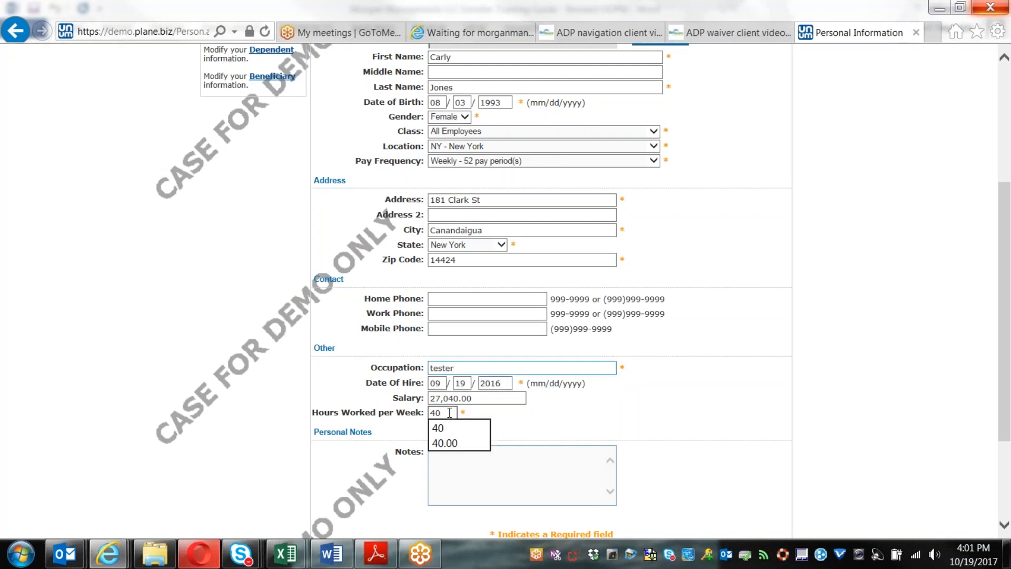
scroll(614, 408, "down", 3)
left_click(592, 439)
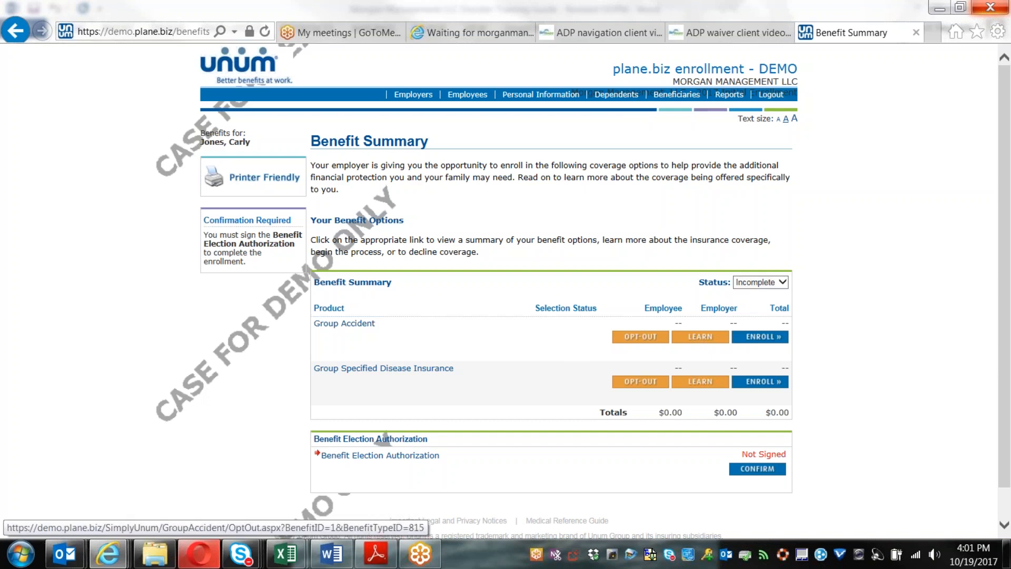
Step: Page through Group Accident's Why Buy, Features, Options, FAQ and Exclusions pages into enrollment
left_click(713, 338)
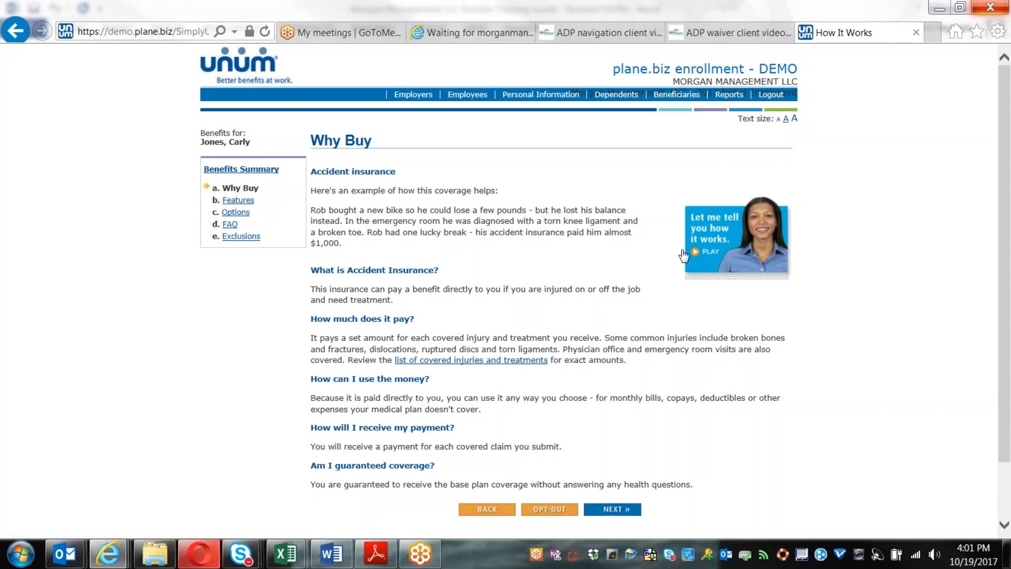
left_click(613, 509)
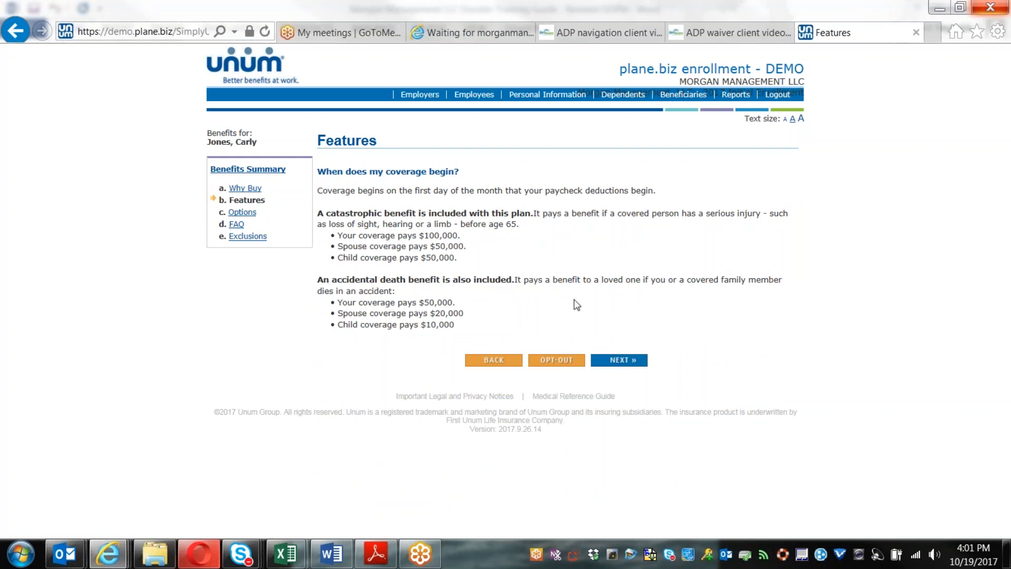
left_click(615, 360)
left_click(626, 260)
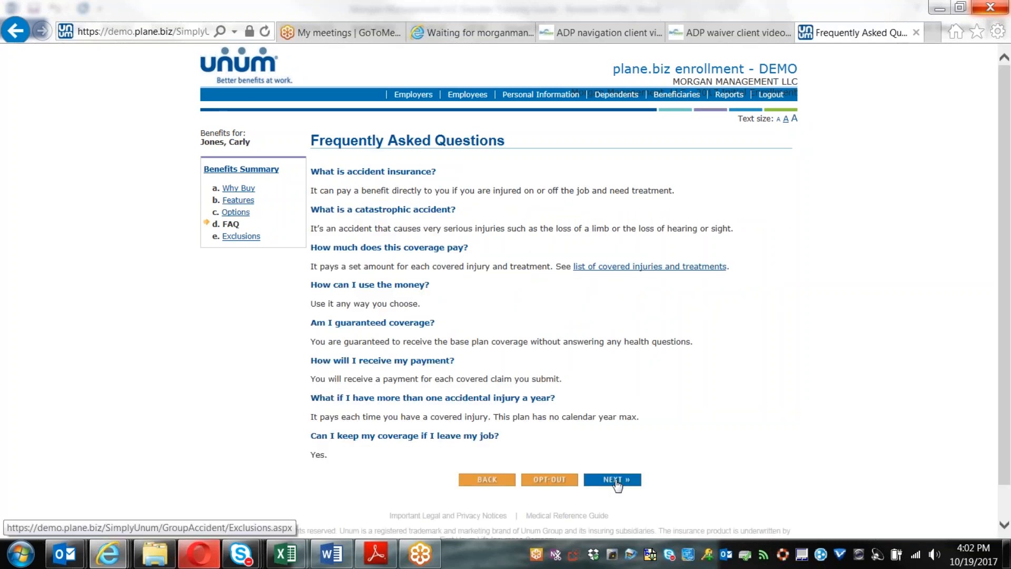
left_click(616, 481)
scroll(618, 484, "down", 2)
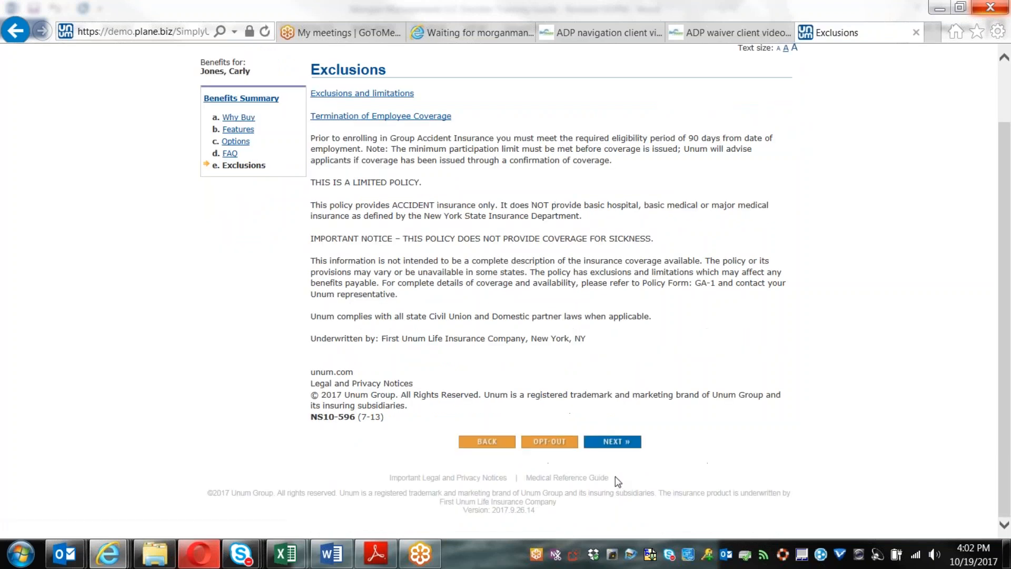
left_click(614, 442)
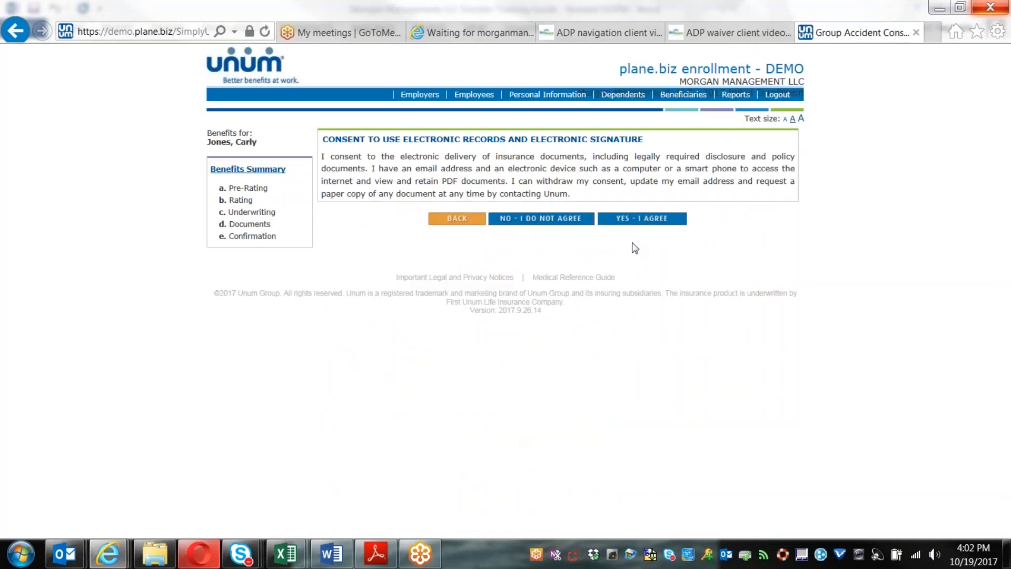
Step: Agree to electronic records and signature and confirm being actively at work
left_click(640, 220)
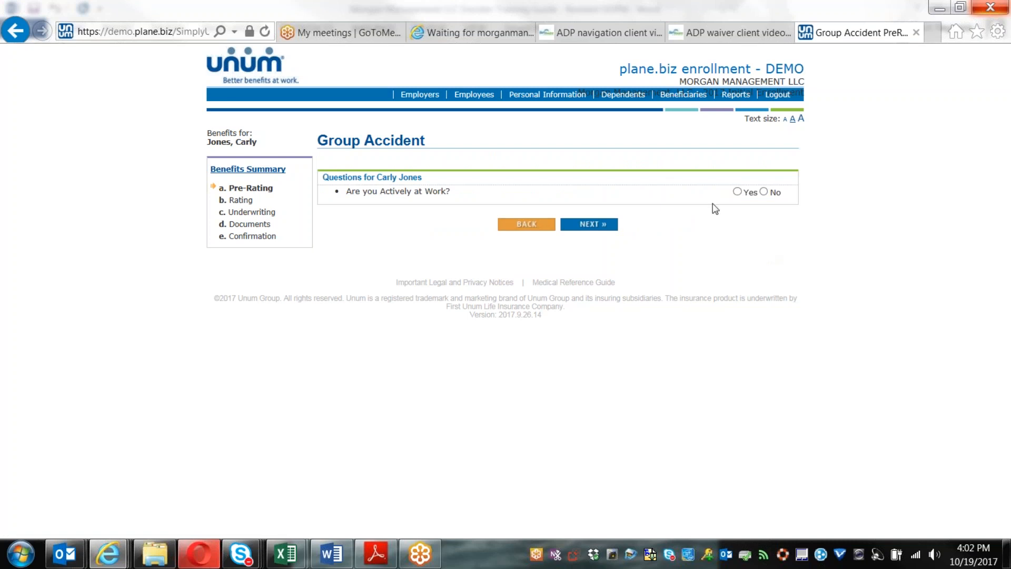
left_click(738, 192)
left_click(590, 225)
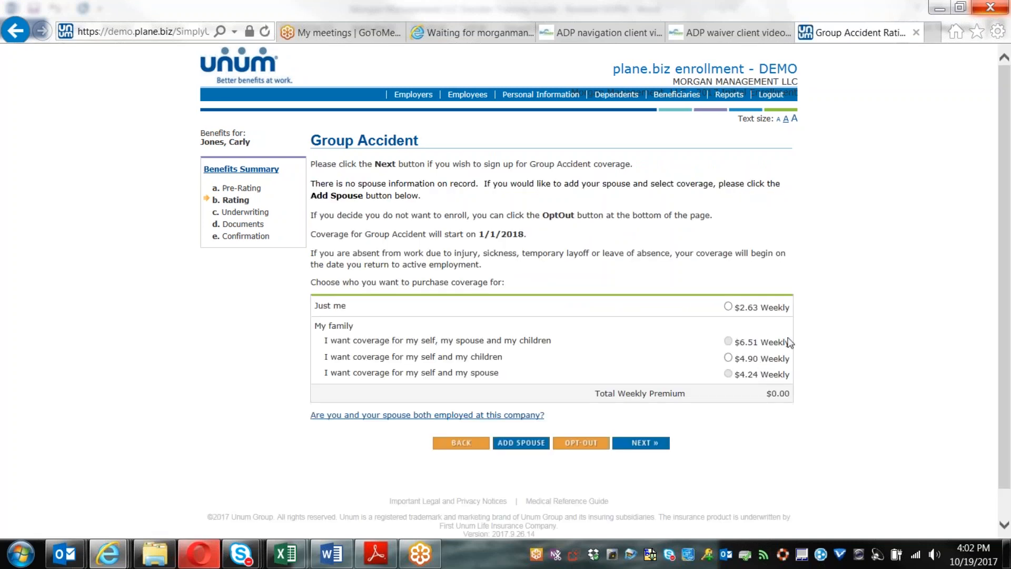
Step: Choose Just me Group Accident coverage at $2.63 weekly and continue
scroll(818, 304, "down", 1)
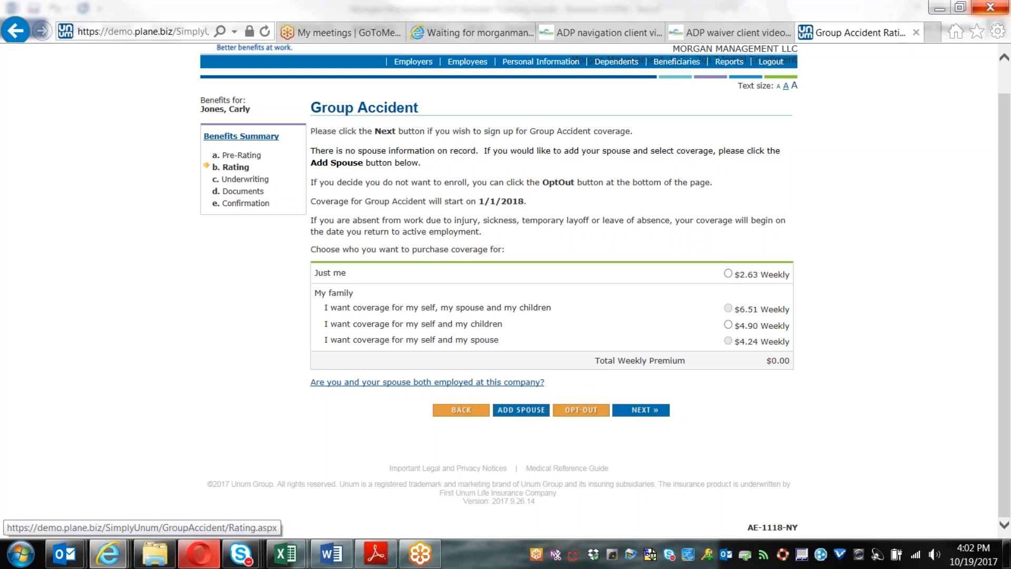
left_click(728, 273)
left_click(644, 410)
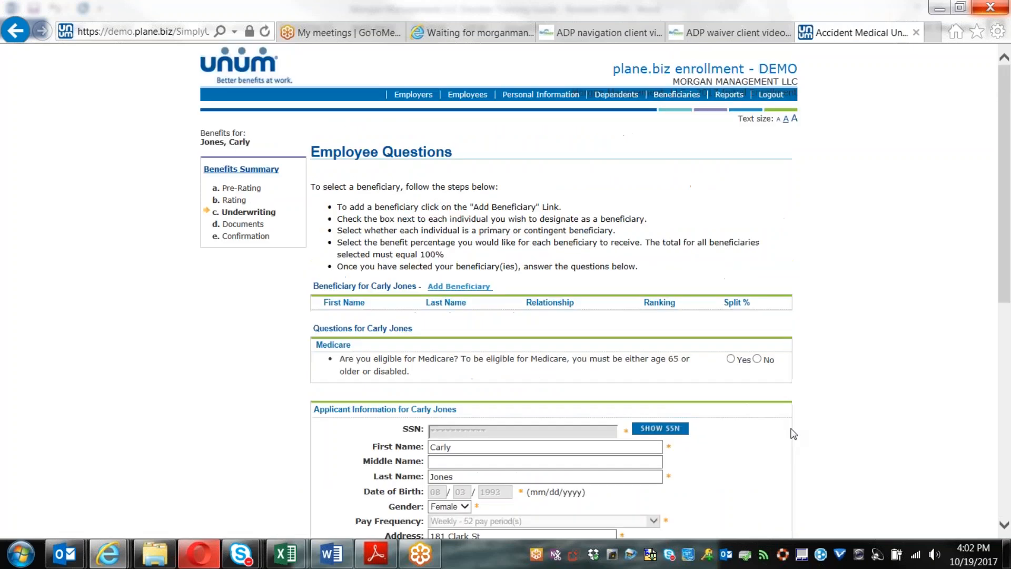
Step: Answer No to the Medicare eligibility question
scroll(794, 433, "down", 3)
left_click(757, 285)
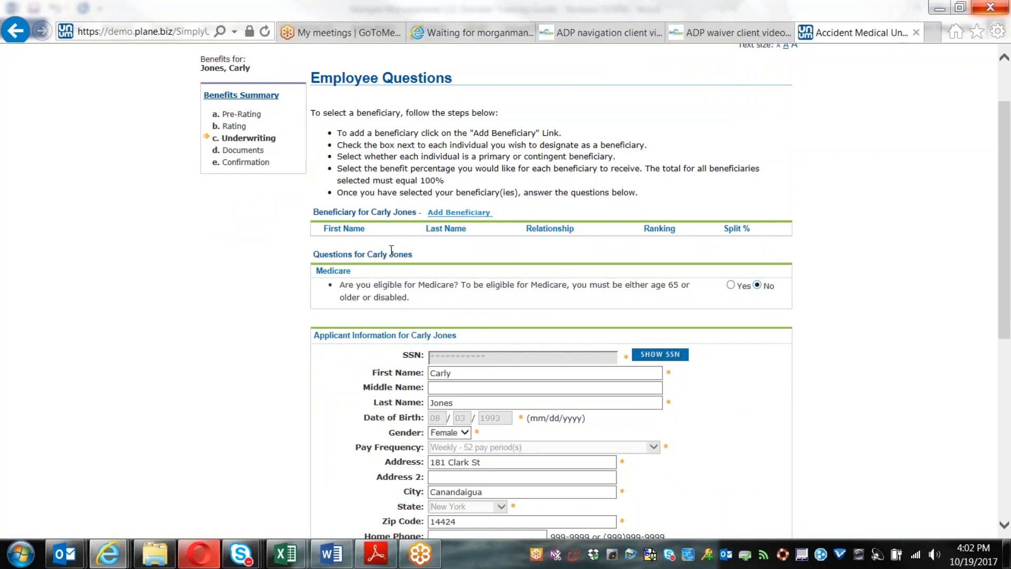
scroll(479, 293, "down", 3)
scroll(480, 293, "up", 3)
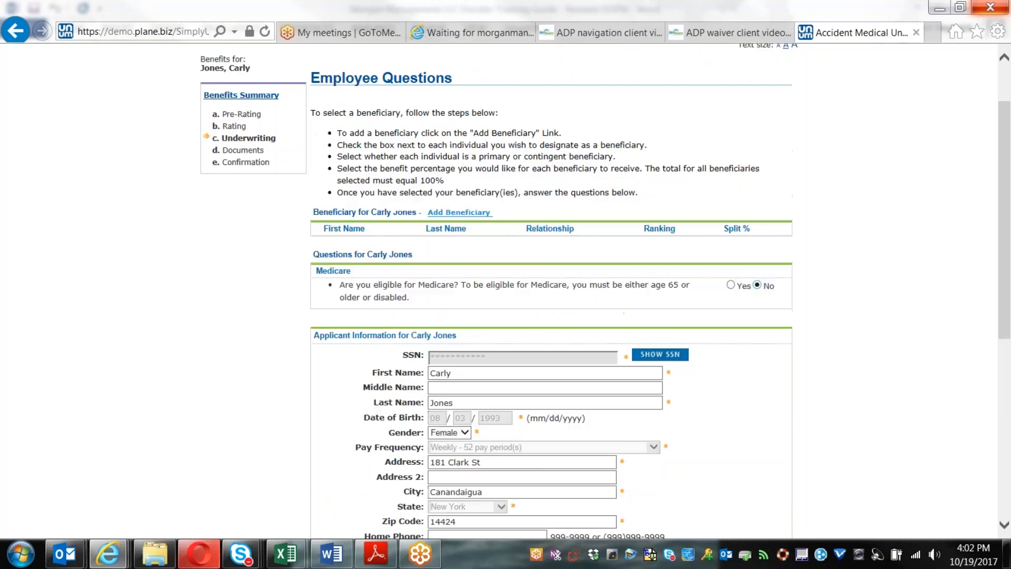
Step: Add a new beneficiary with first and last name, relationship Cousin, and save it
left_click(457, 214)
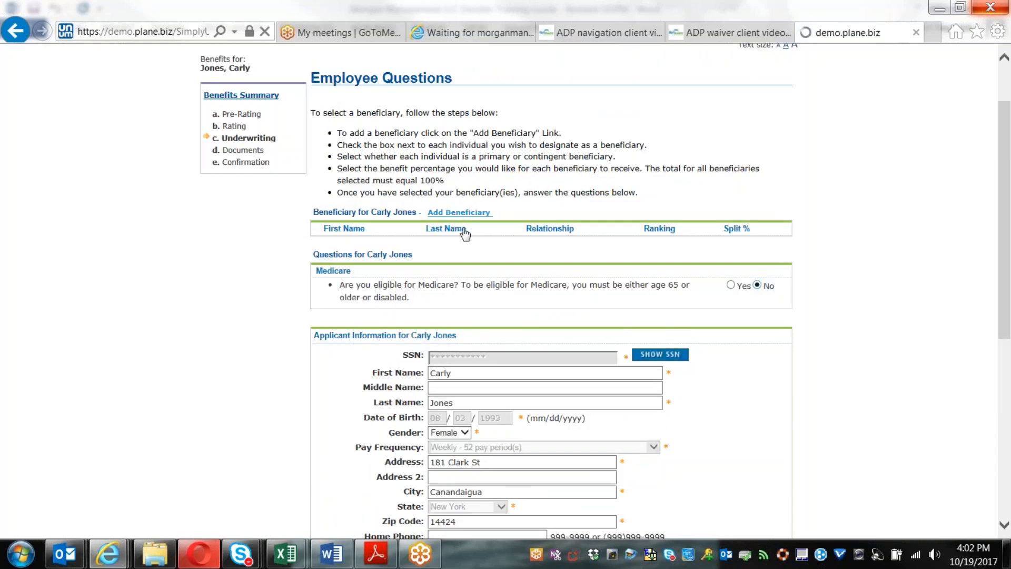
left_click(490, 249)
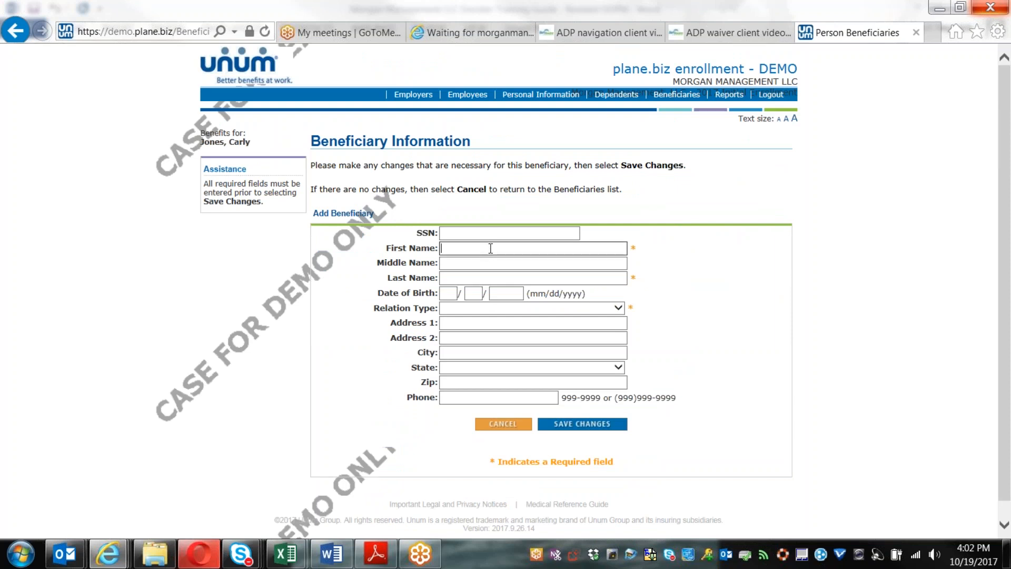
key("Tab")
key("Tab")
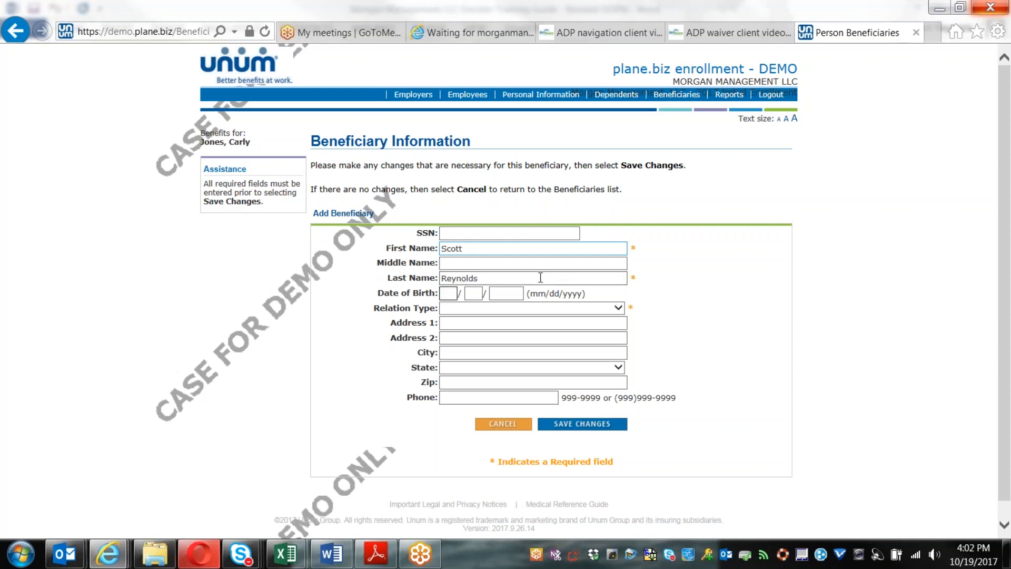
left_click(557, 309)
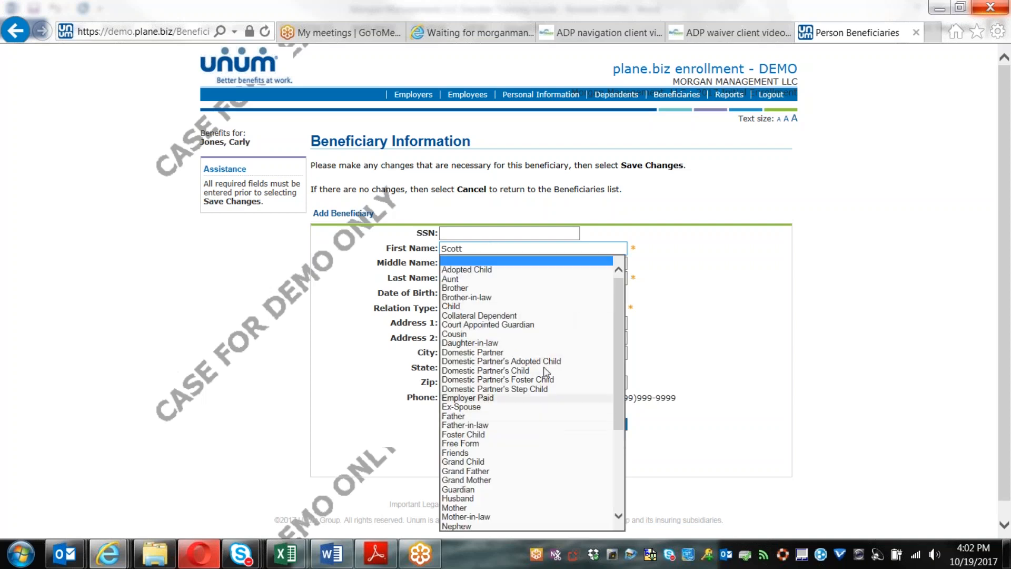
left_click(552, 343)
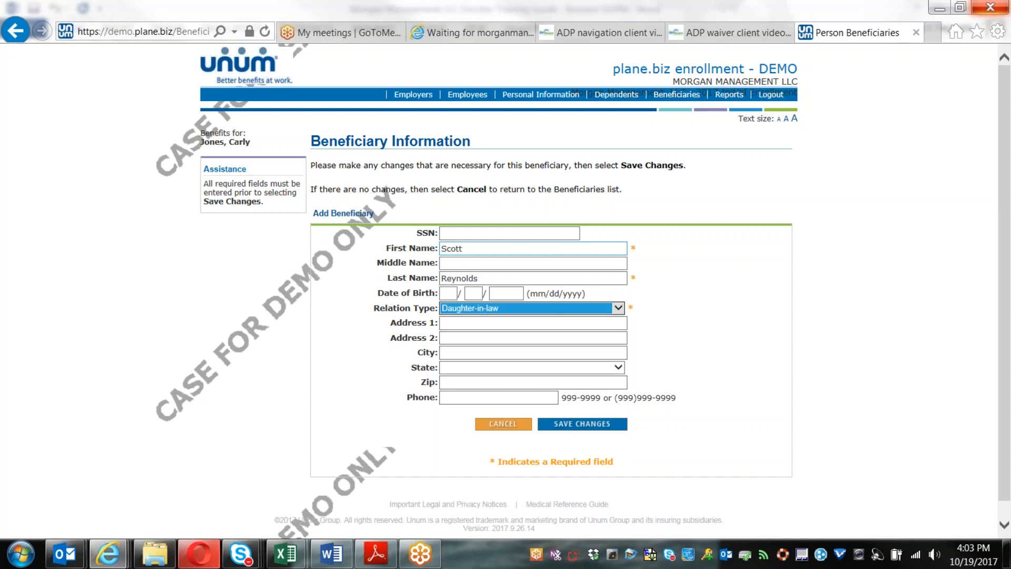
left_click(558, 308)
left_click(558, 300)
left_click(598, 424)
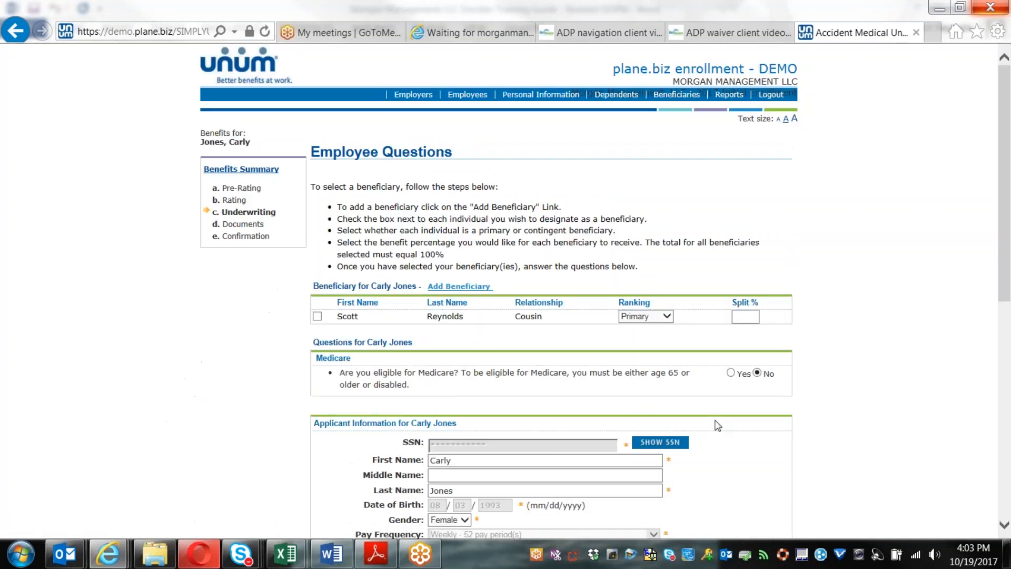
Step: Designate the beneficiary as Primary with a 100% split and continue to Documents
left_click(317, 316)
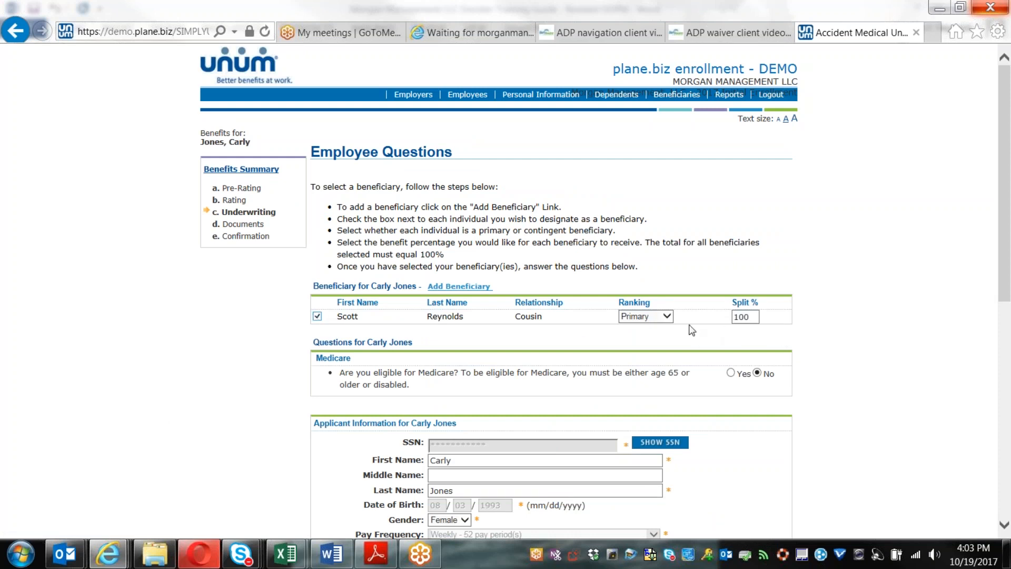
left_click(661, 318)
left_click(660, 318)
scroll(786, 339, "down", 8)
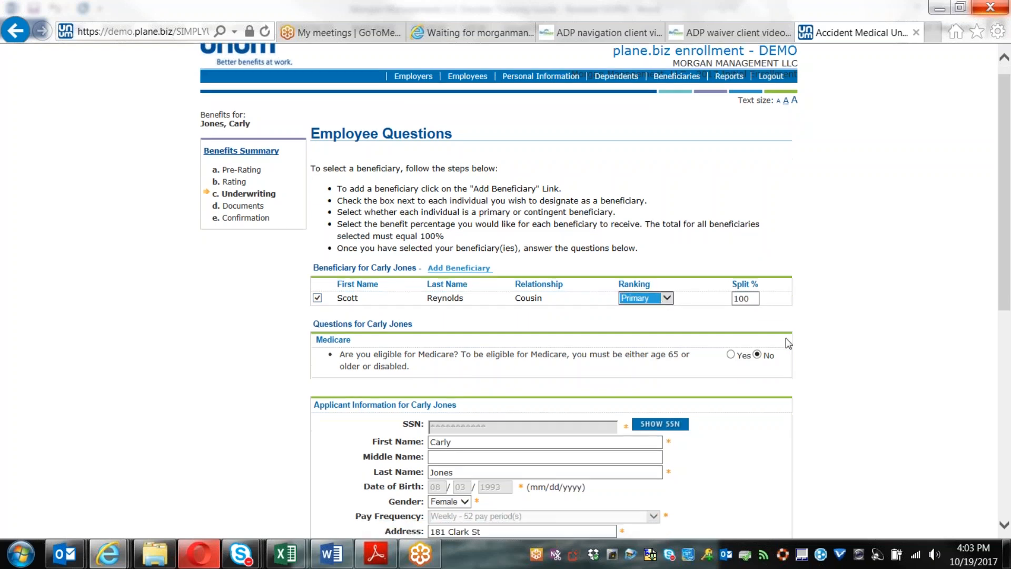
left_click(590, 420)
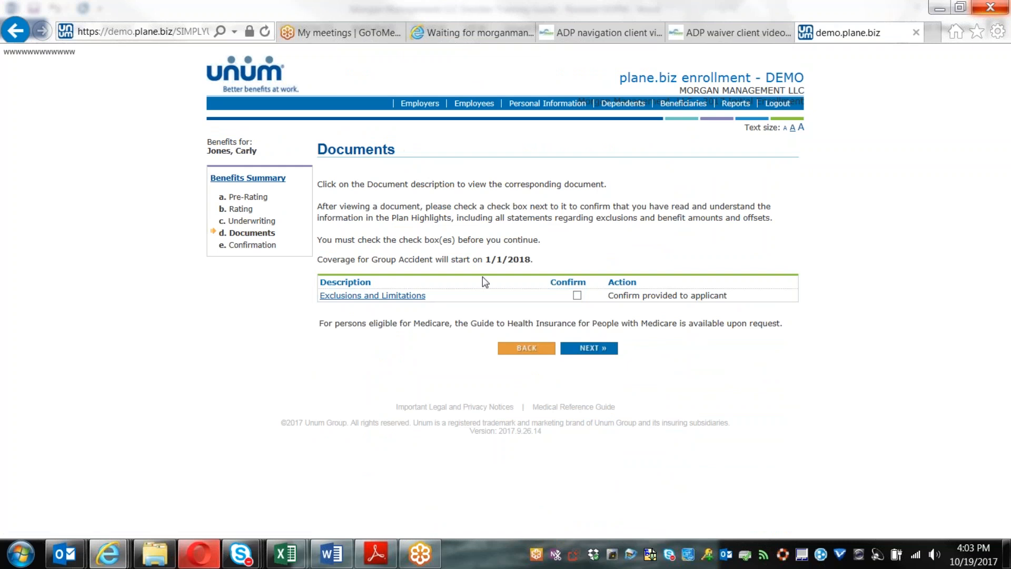
Step: Confirm the exclusions document, voice-sign, and submit the Group Accident application
left_click(578, 295)
left_click(595, 350)
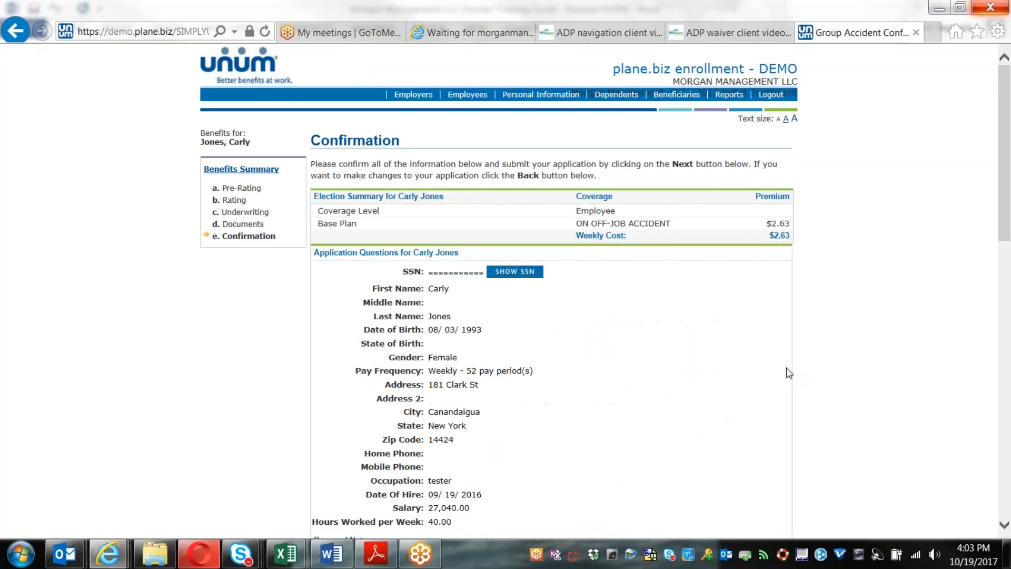
scroll(830, 380, "down", 15)
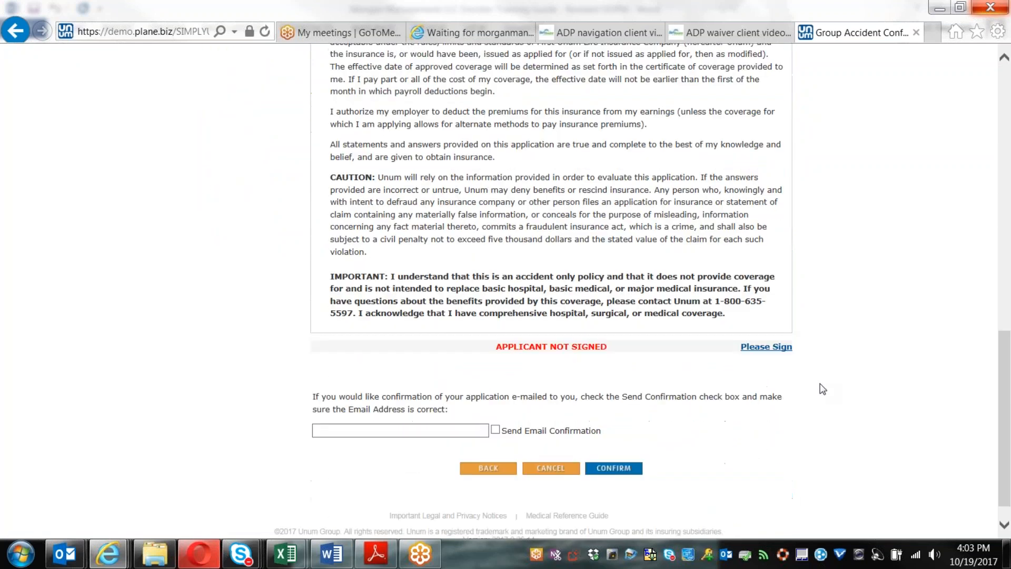
left_click(767, 348)
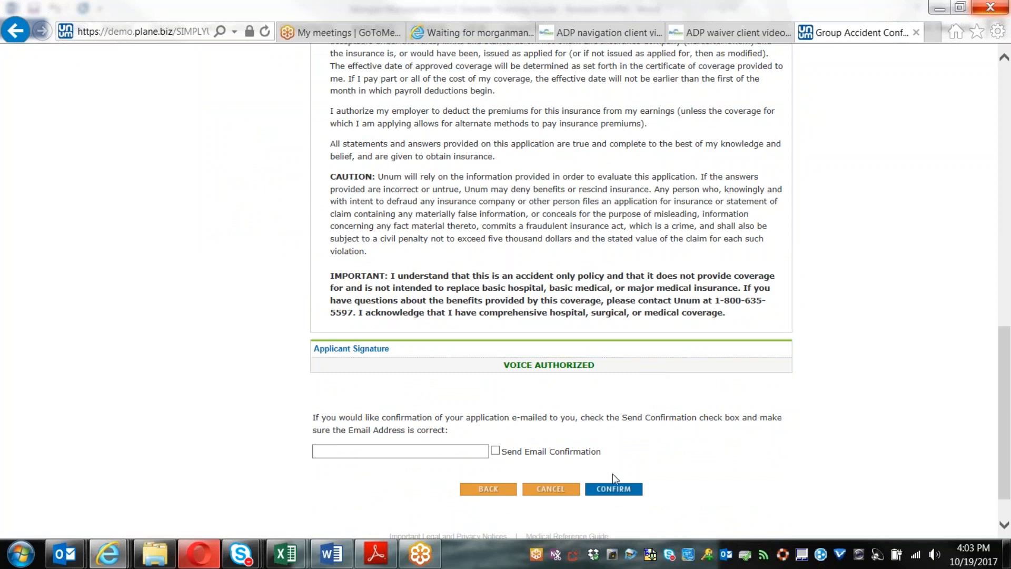
left_click(613, 488)
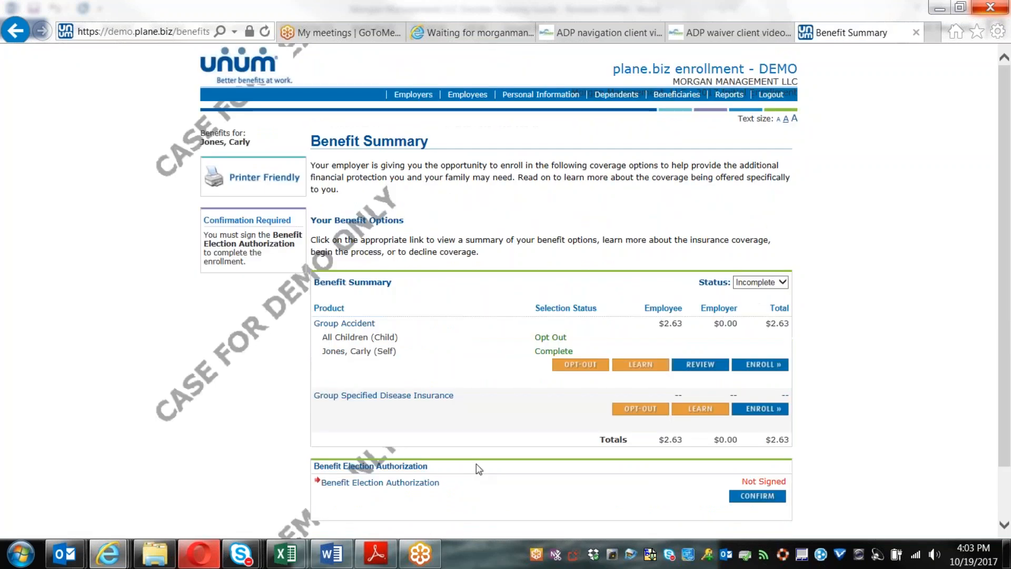
Step: Start enrolling in Group Specified Disease Insurance
left_click(767, 411)
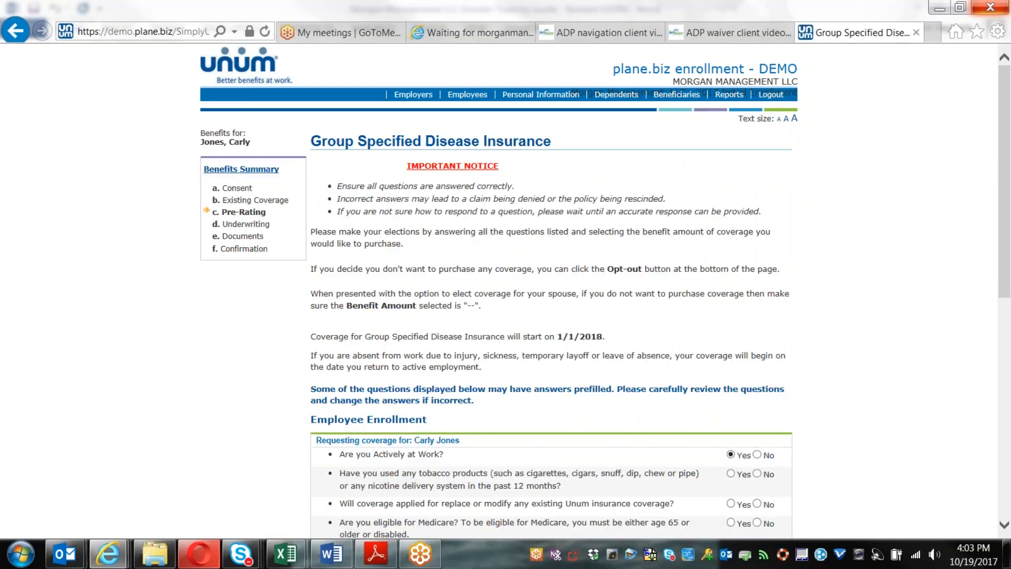
scroll(551, 290, "down", 4)
scroll(550, 289, "down", 1)
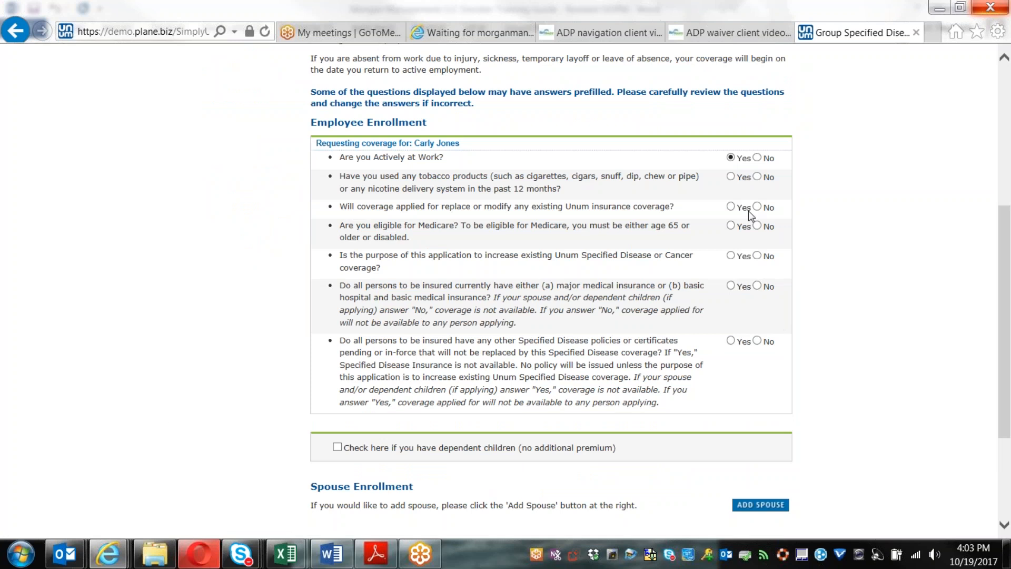
Step: Answer No to tobacco, replacement, Medicare and increase, and Yes to major medical
left_click(758, 178)
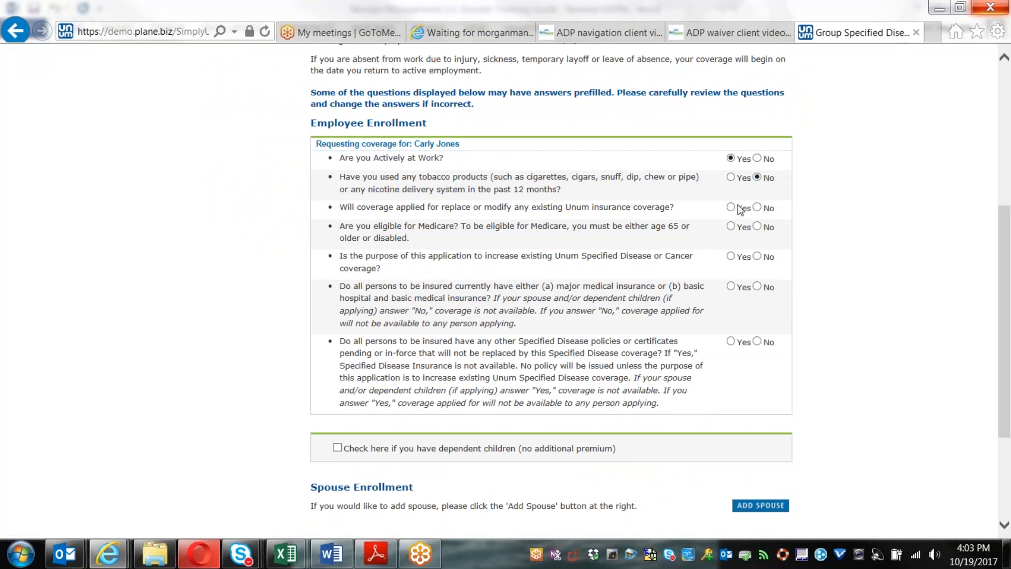
left_click(757, 207)
left_click(764, 230)
left_click(757, 256)
left_click(731, 286)
scroll(764, 305, "down", 1)
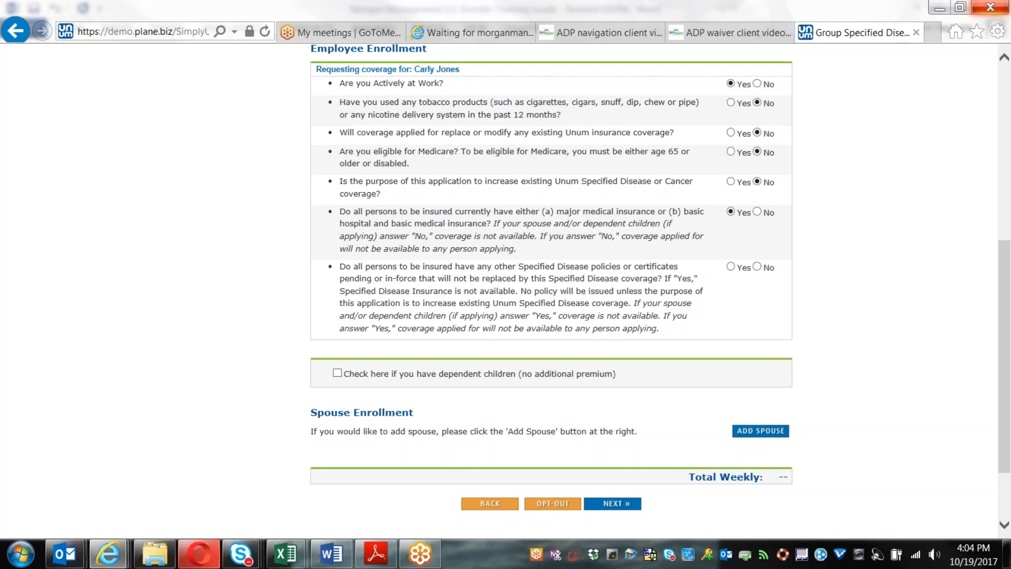
Step: Answer No to other Specified Disease policies and choose the $10,000 benefit
left_click(757, 266)
scroll(769, 318, "down", 2)
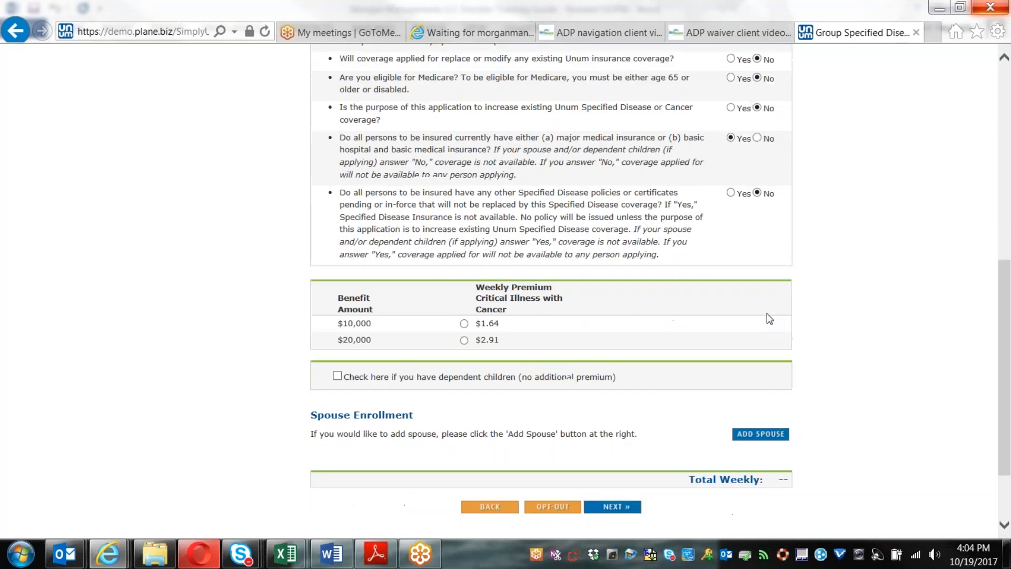
scroll(767, 314, "down", 1)
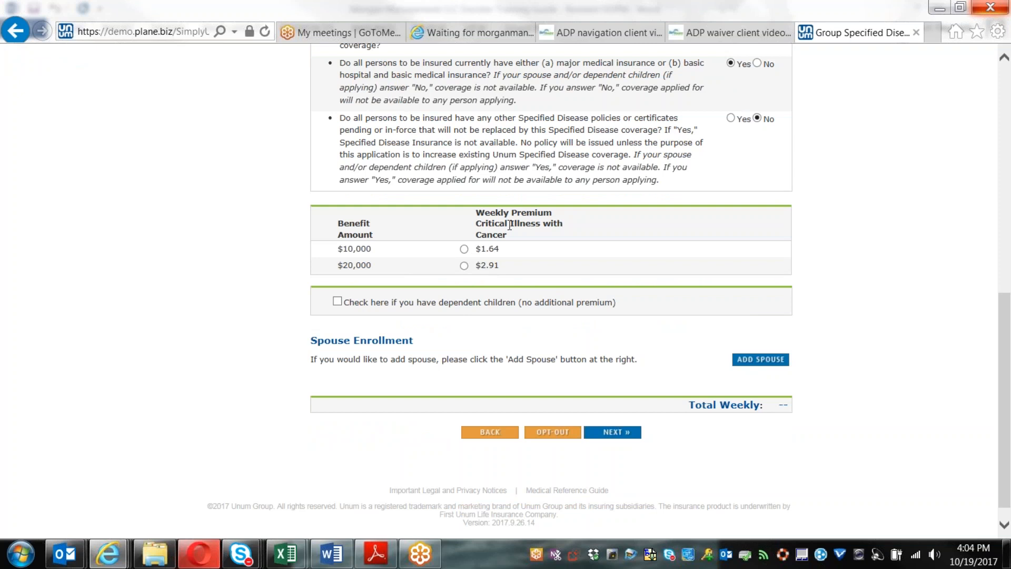
left_click(464, 248)
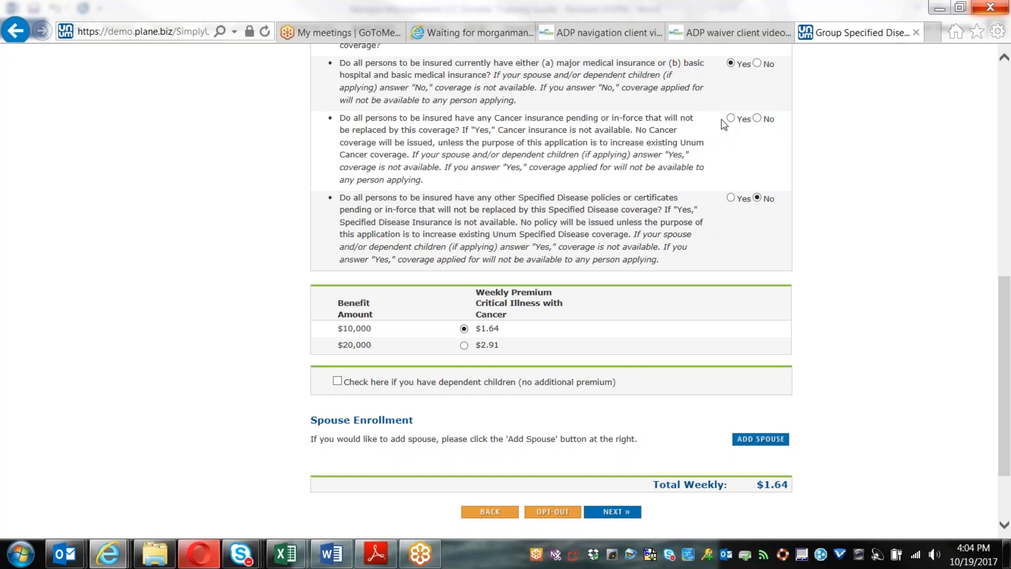
Step: Answer No to pending Cancer insurance, leave dependent children unchecked, and continue
left_click(756, 118)
scroll(575, 180, "down", 2)
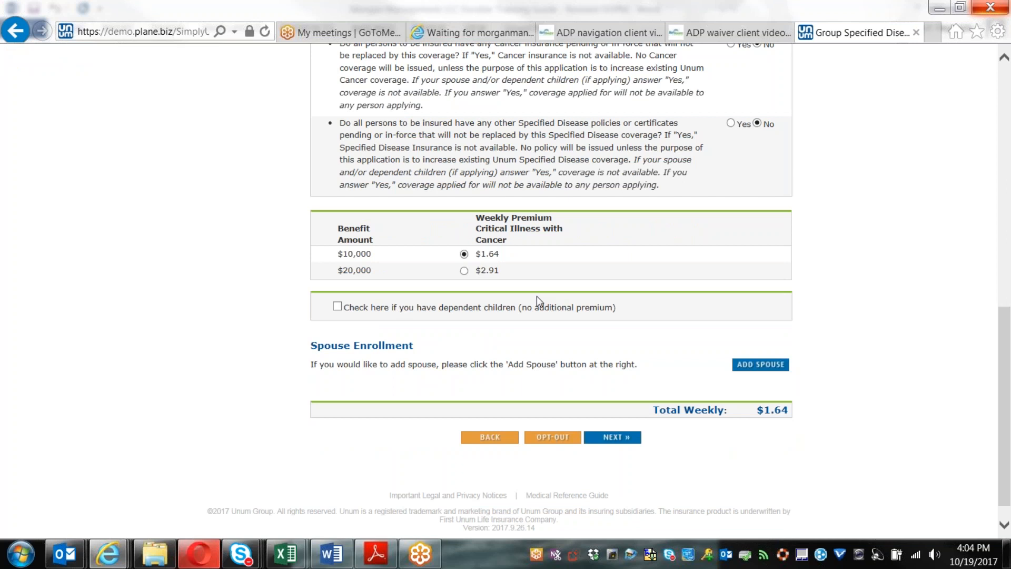
left_click(337, 308)
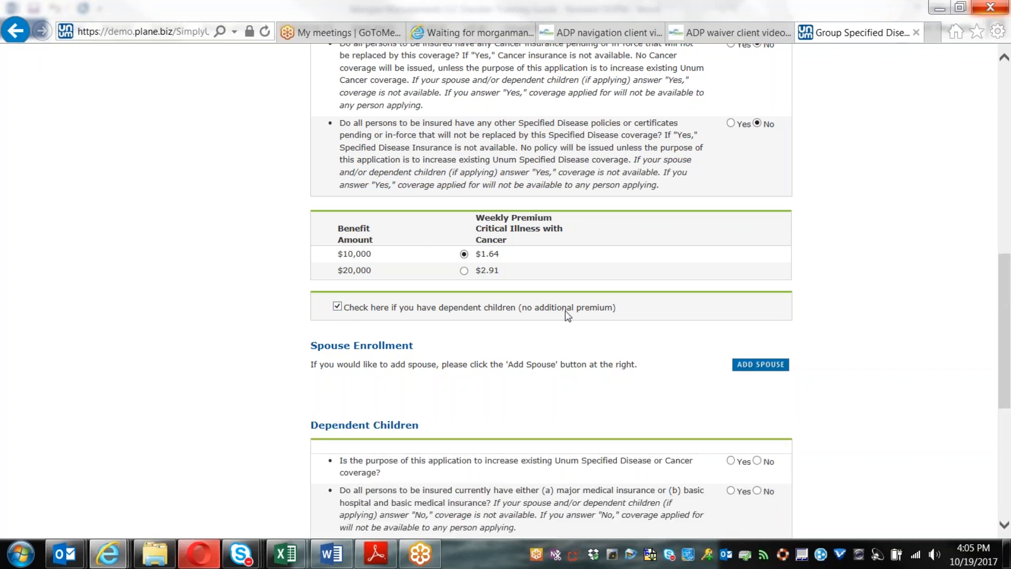
left_click(337, 307)
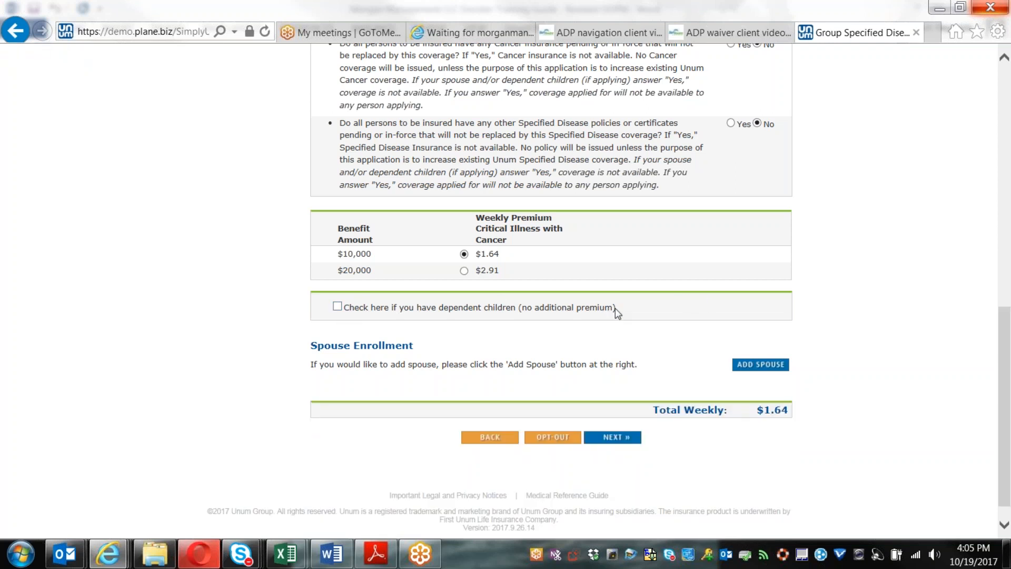
scroll(701, 331, "down", 1)
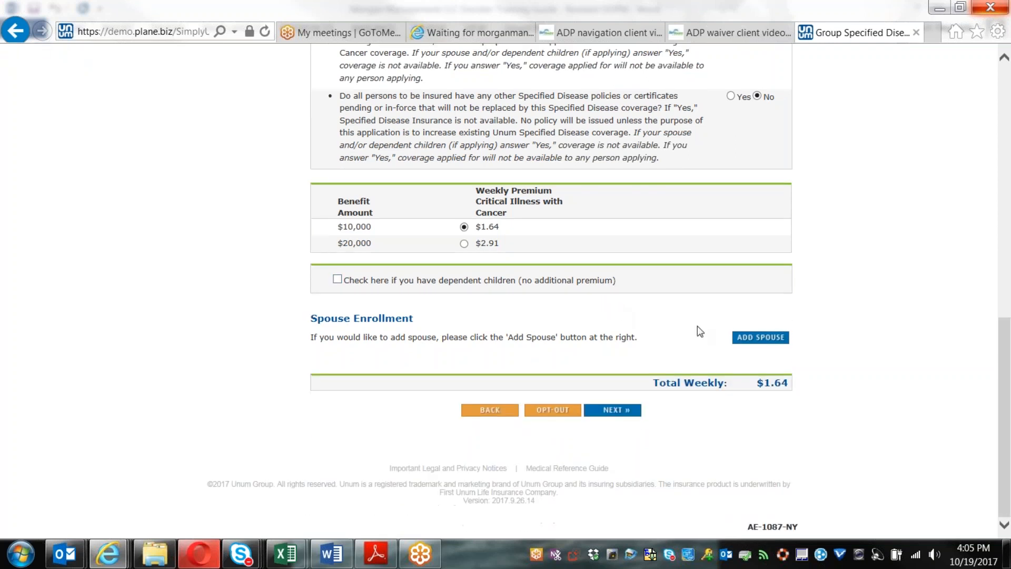
left_click(758, 341)
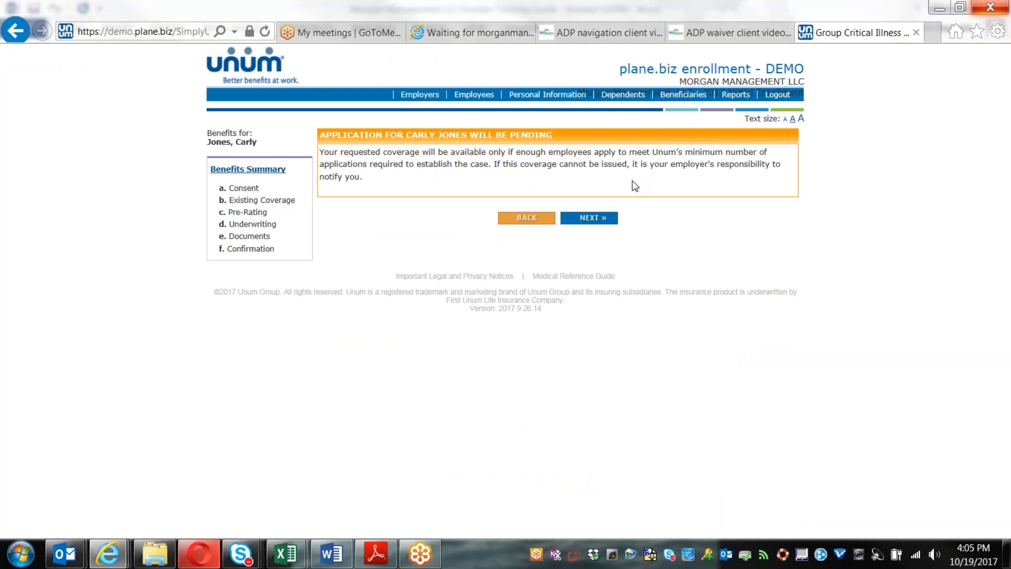
Step: Acknowledge the pending notice and accept the Applicant Information unchanged
left_click(603, 224)
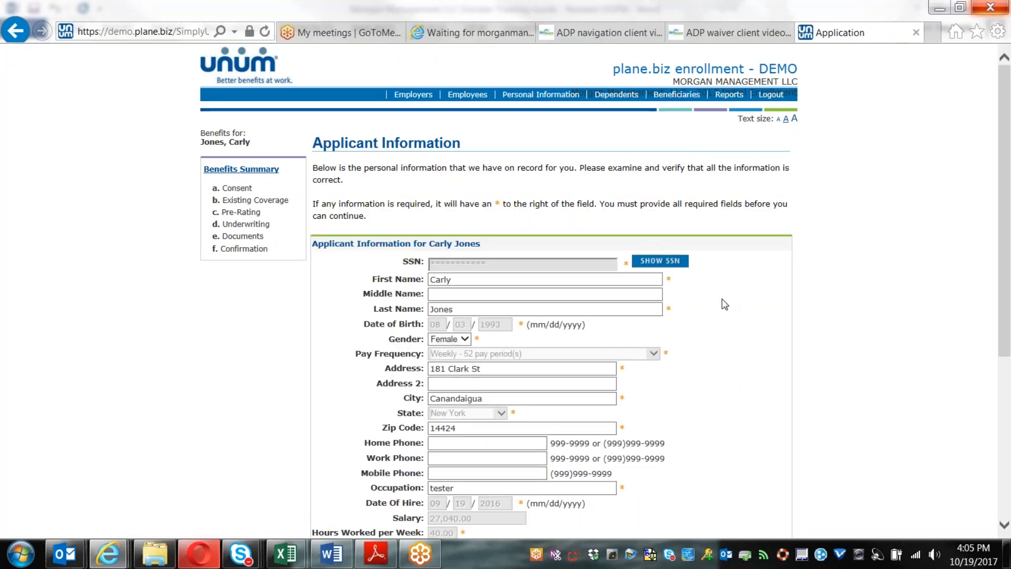
scroll(725, 305, "down", 1)
scroll(725, 305, "down", 3)
scroll(725, 304, "up", 3)
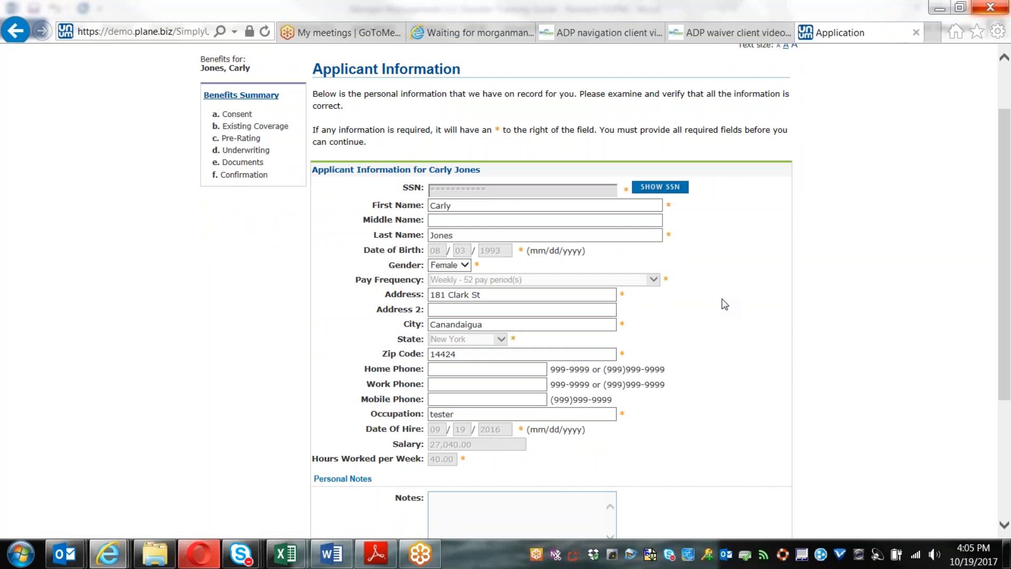
scroll(721, 312, "down", 3)
left_click(589, 428)
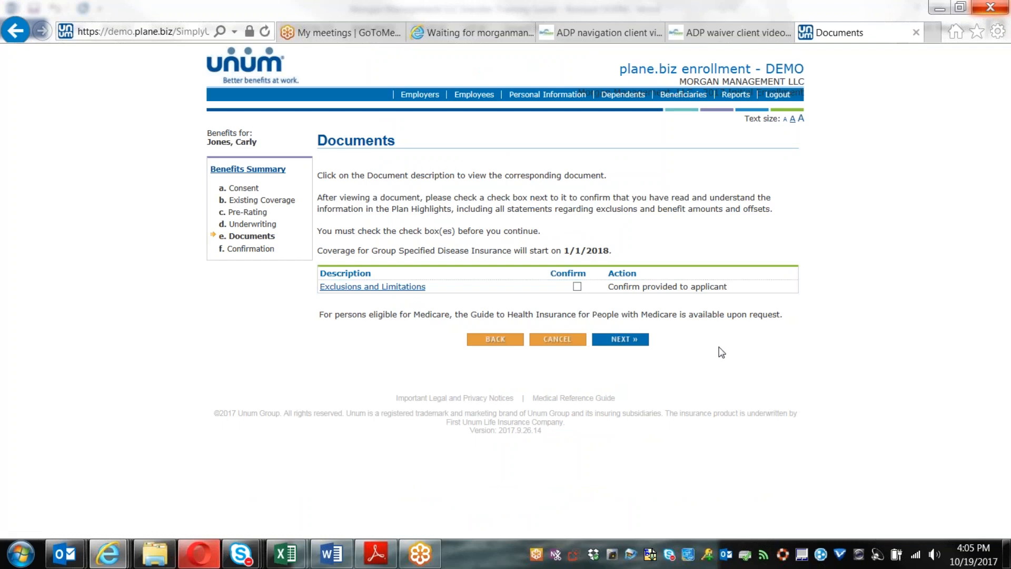
Step: Confirm the exclusions document, voice-sign, and submit the Specified Disease application
left_click(577, 286)
left_click(616, 339)
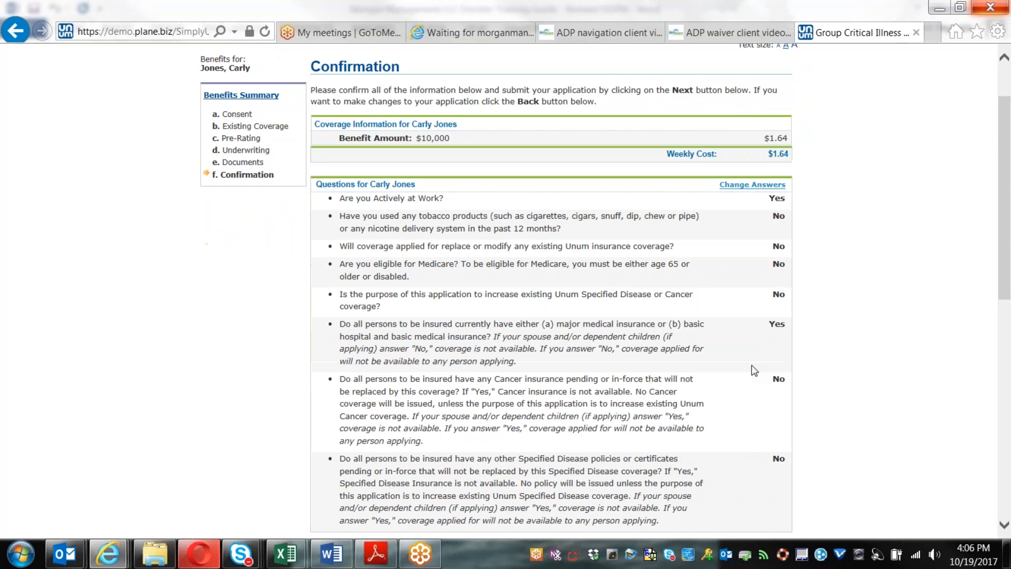
scroll(751, 365, "down", 8)
scroll(751, 365, "up", 6)
scroll(726, 300, "down", 15)
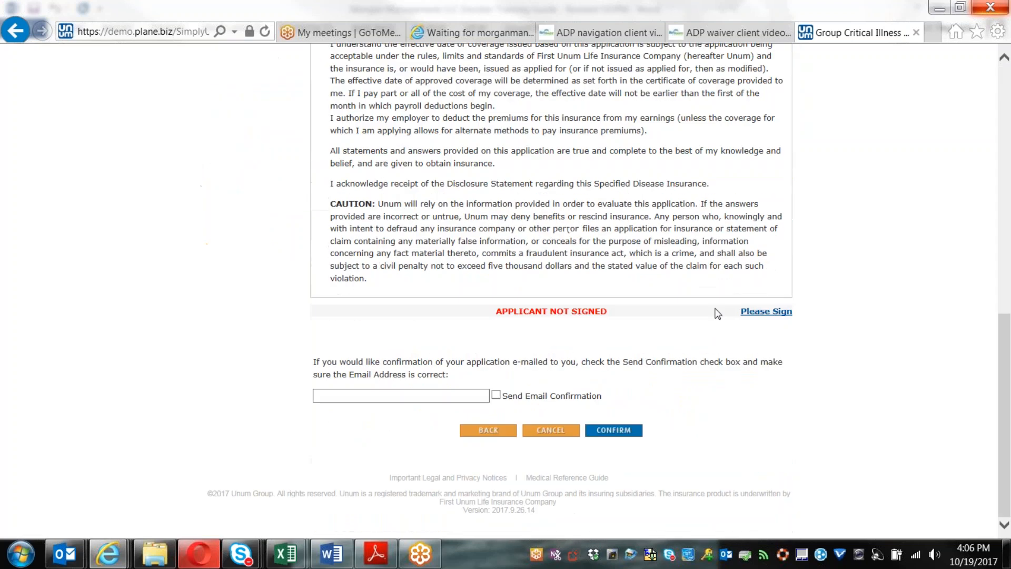
left_click(758, 312)
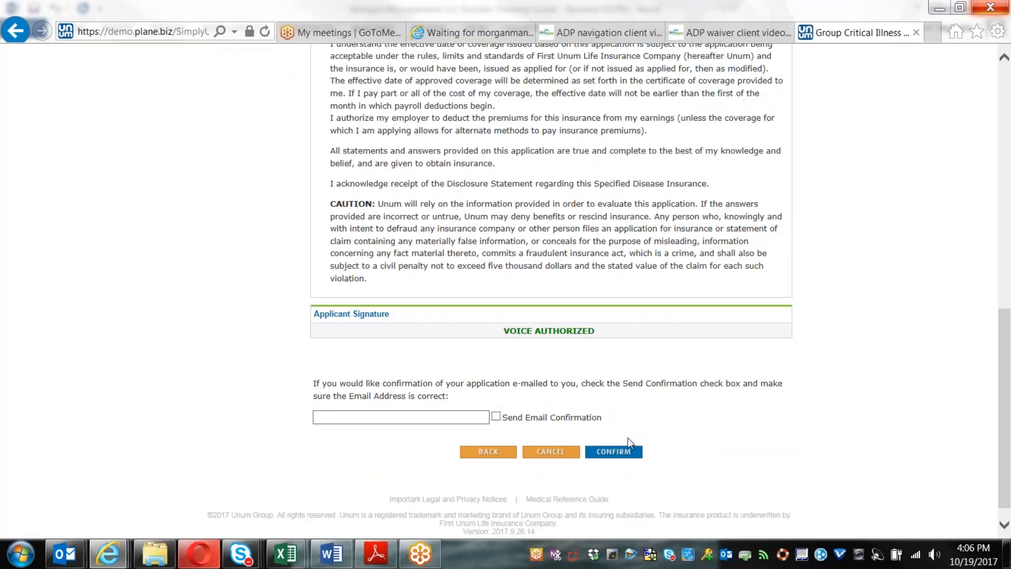
left_click(614, 452)
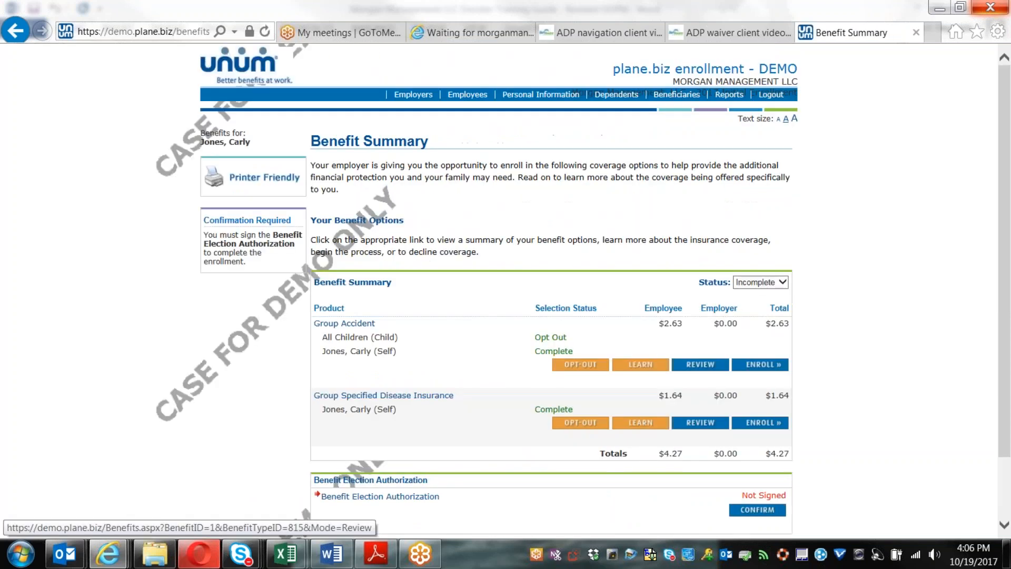
Step: Sign the Benefit Election Authorization, return to the Benefit Summary, and log out
scroll(843, 316, "down", 2)
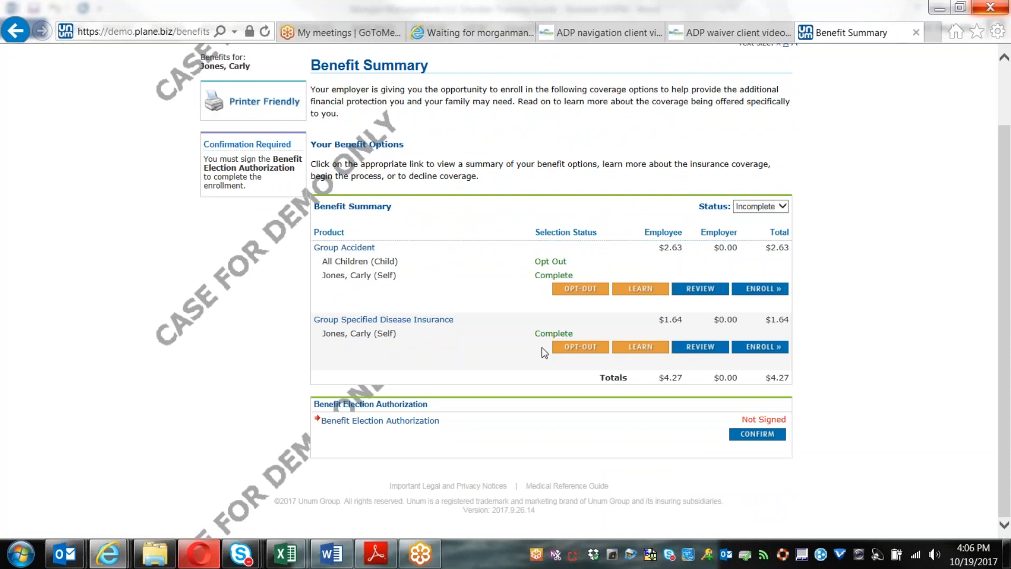
left_click(759, 438)
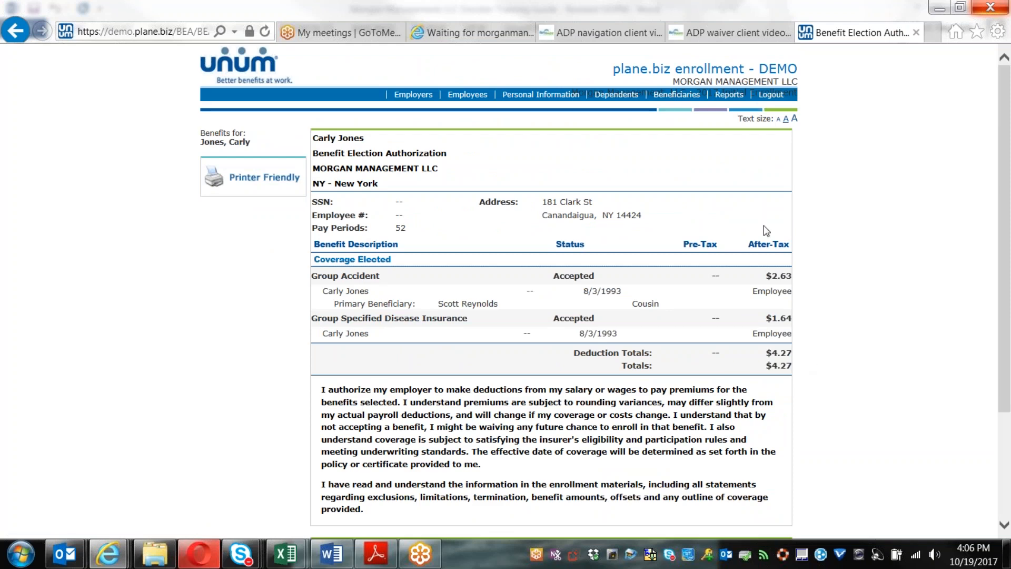
scroll(760, 342, "down", 3)
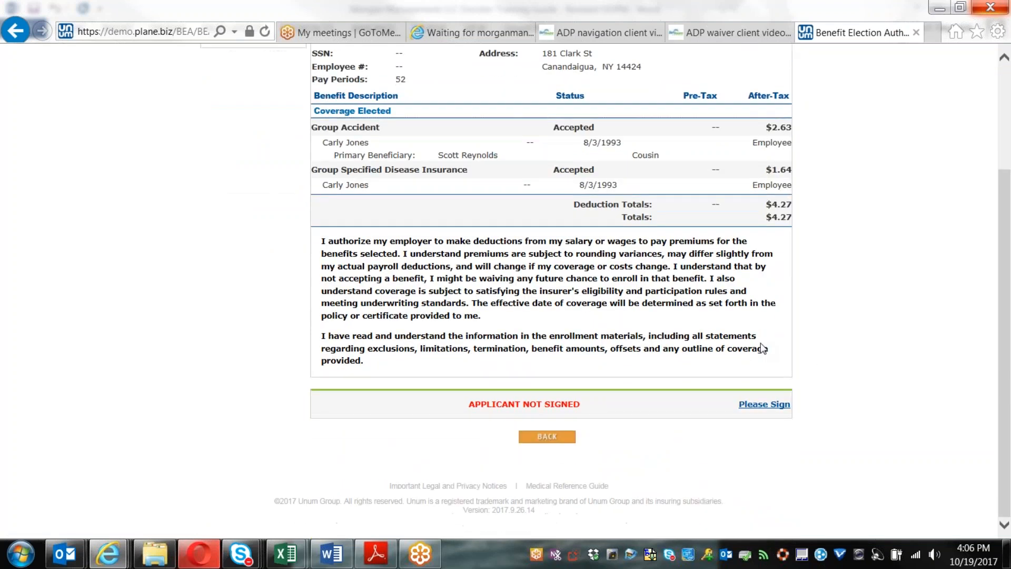
left_click(760, 408)
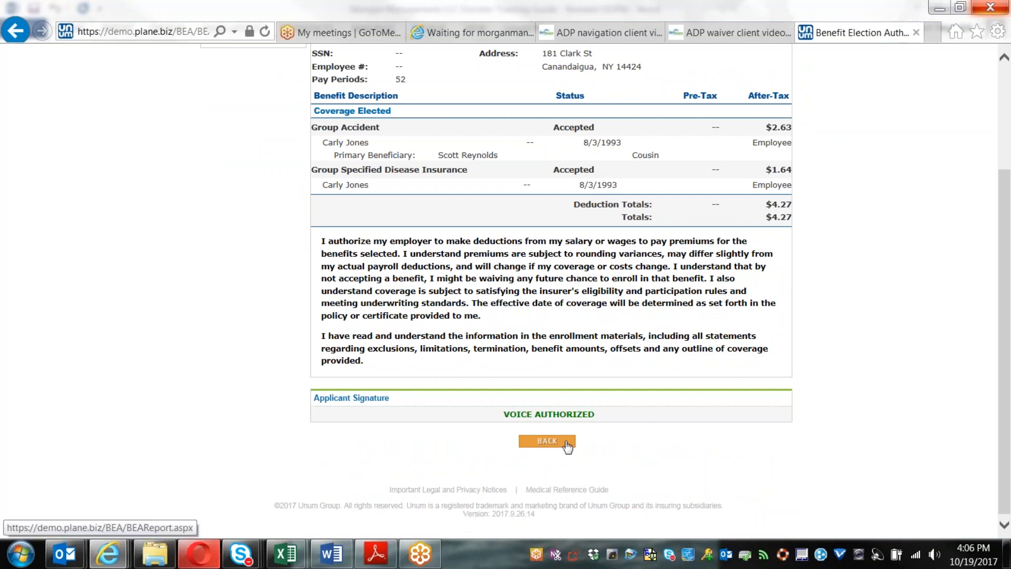
left_click(572, 447)
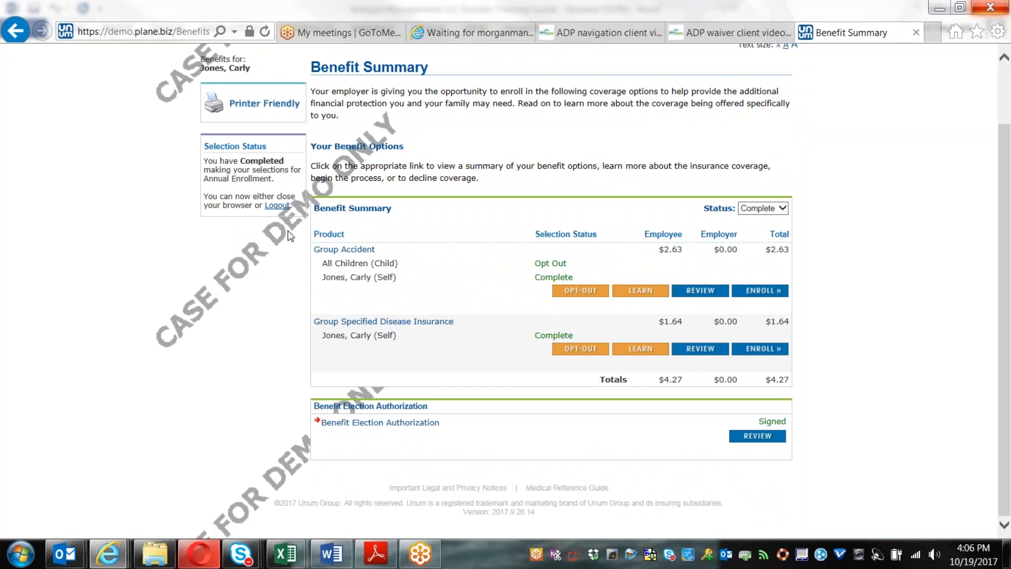
scroll(351, 274, "up", 2)
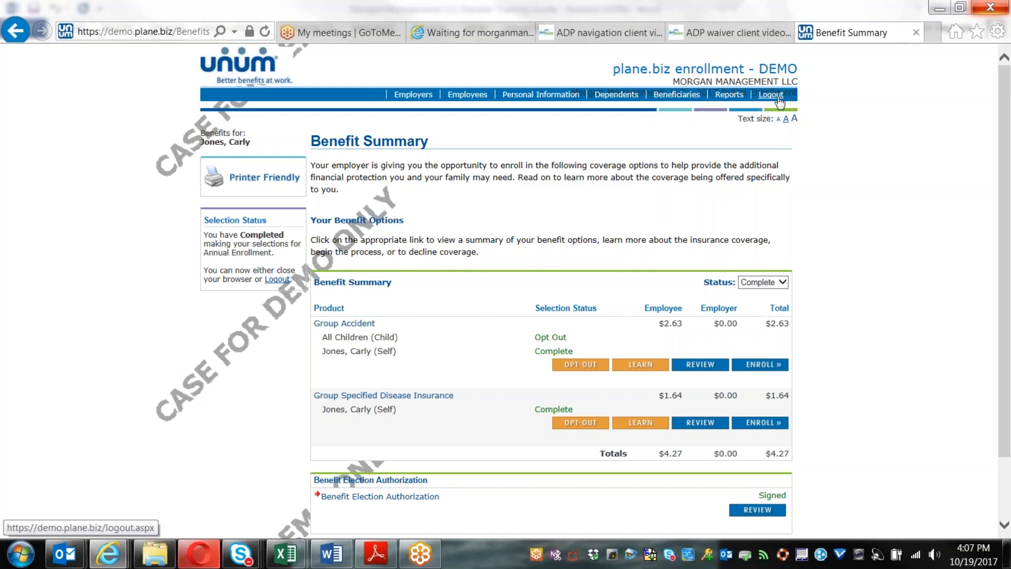
left_click(279, 282)
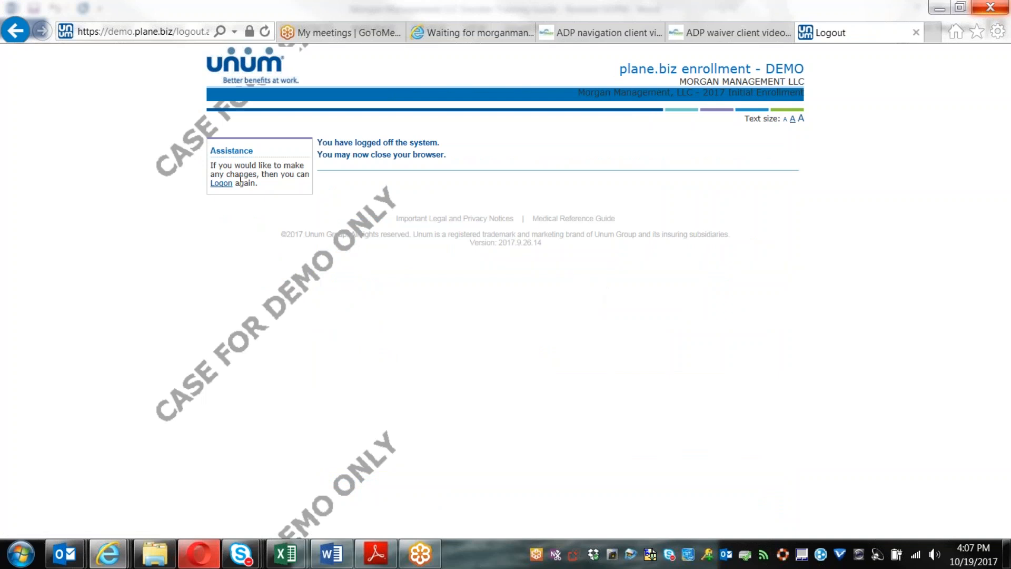
Step: Log back in to plane.biz with the enroller's user ID and password
left_click(221, 184)
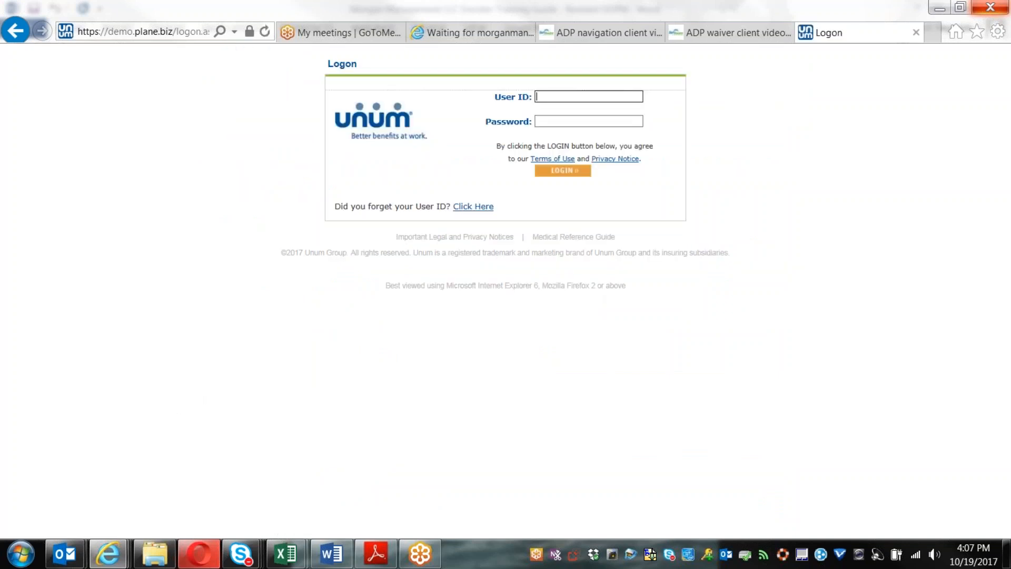
key("Tab")
type("••••••••••")
key("Return")
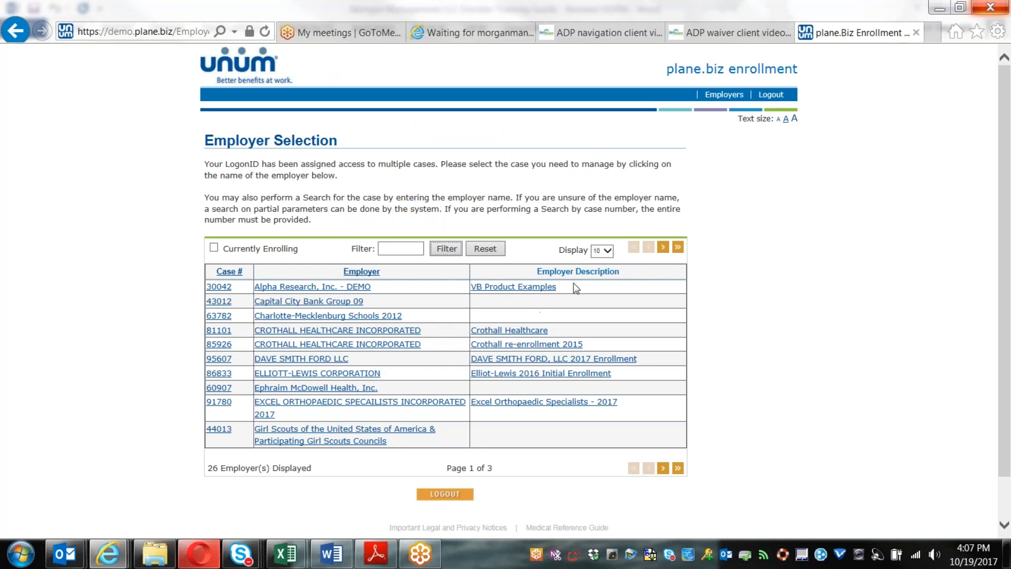
Step: Open the MORGAN MANAGEMENT LLC case as Call Center - Other and confirm the enroller signature
left_click(663, 247)
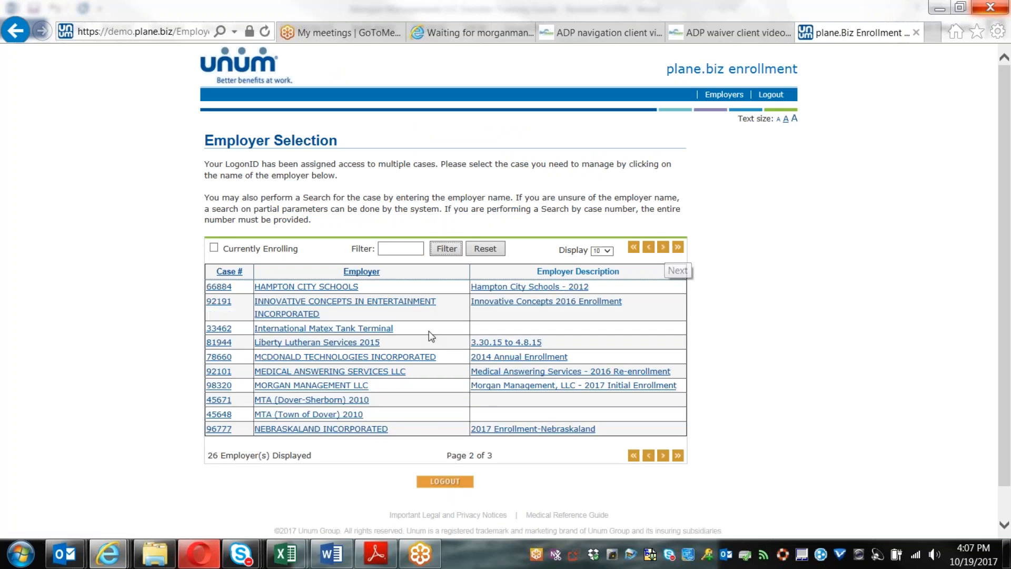
left_click(348, 386)
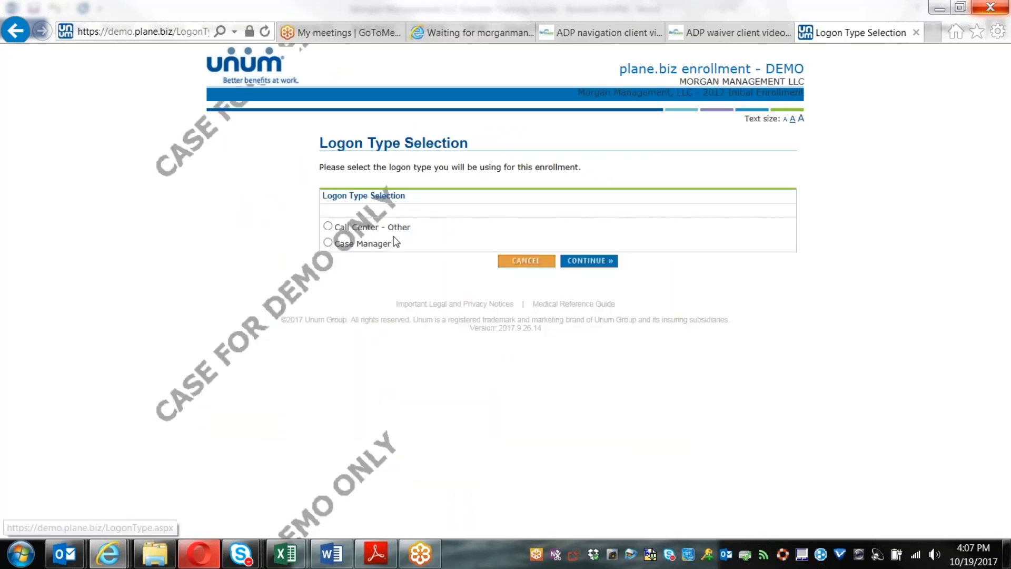
left_click(389, 233)
left_click(579, 262)
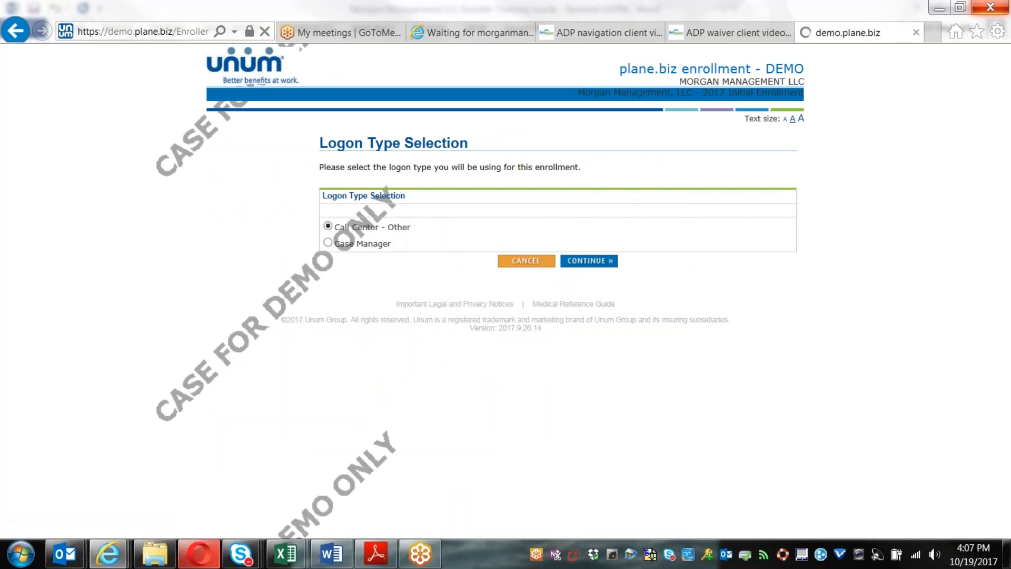
scroll(695, 388, "down", 5)
left_click(633, 411)
left_click(602, 445)
Step: Search for employees by the employee's last name
left_click(458, 256)
type("jones")
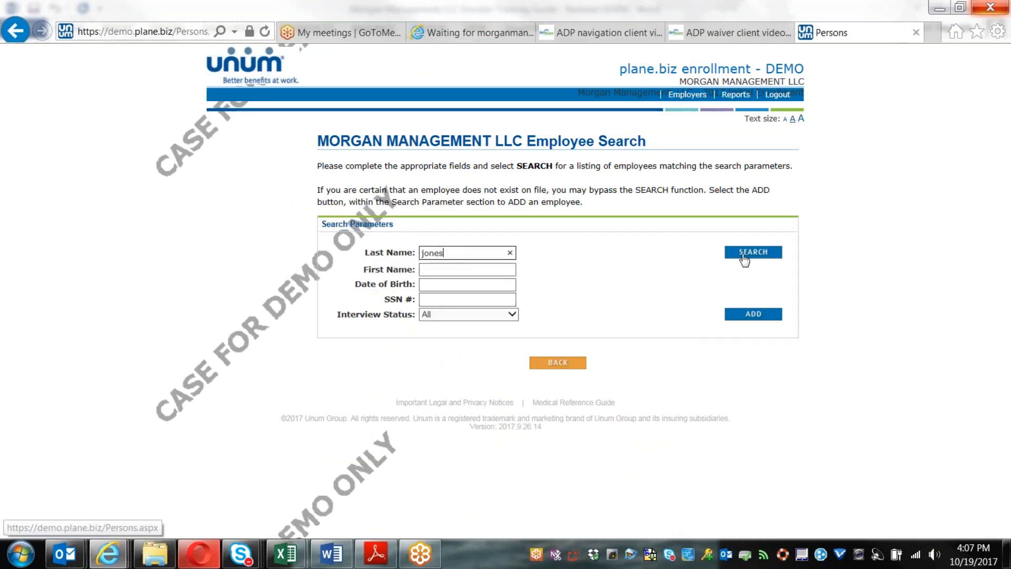
left_click(745, 254)
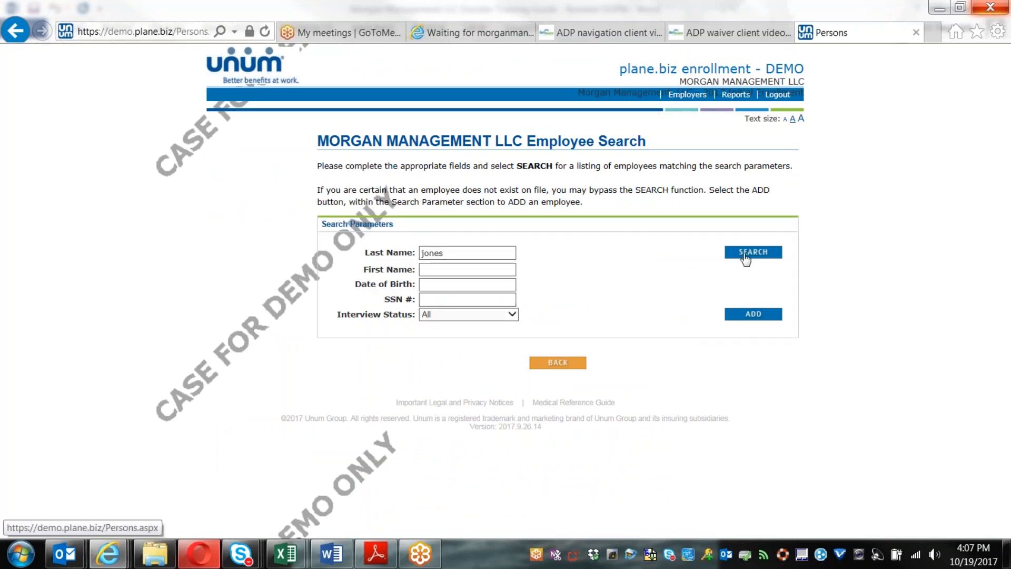
Step: Review the search results and switch to the ADP navigation client video
scroll(749, 406, "down", 1)
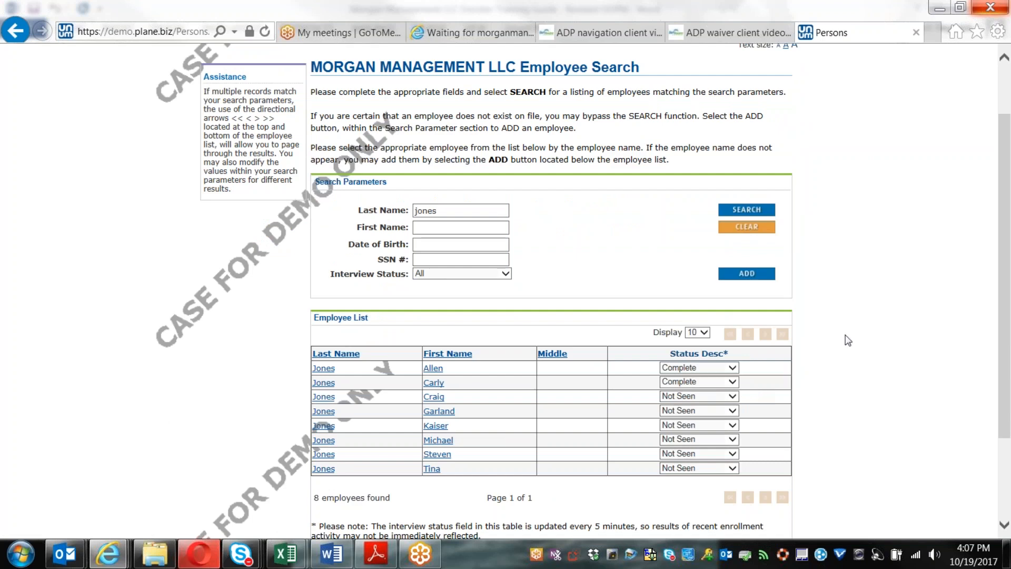
scroll(848, 339, "down", 3)
scroll(848, 340, "up", 5)
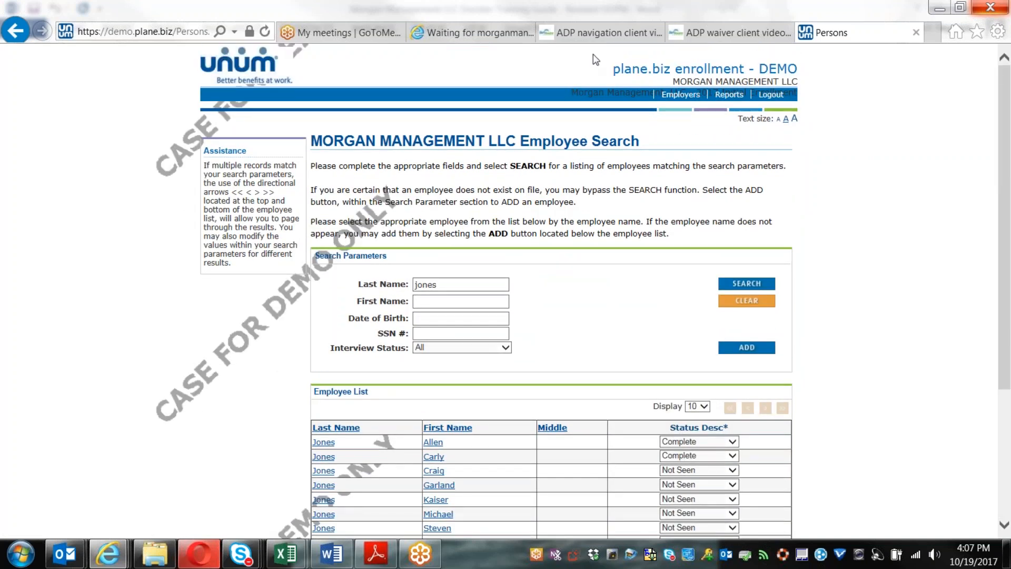
left_click(597, 36)
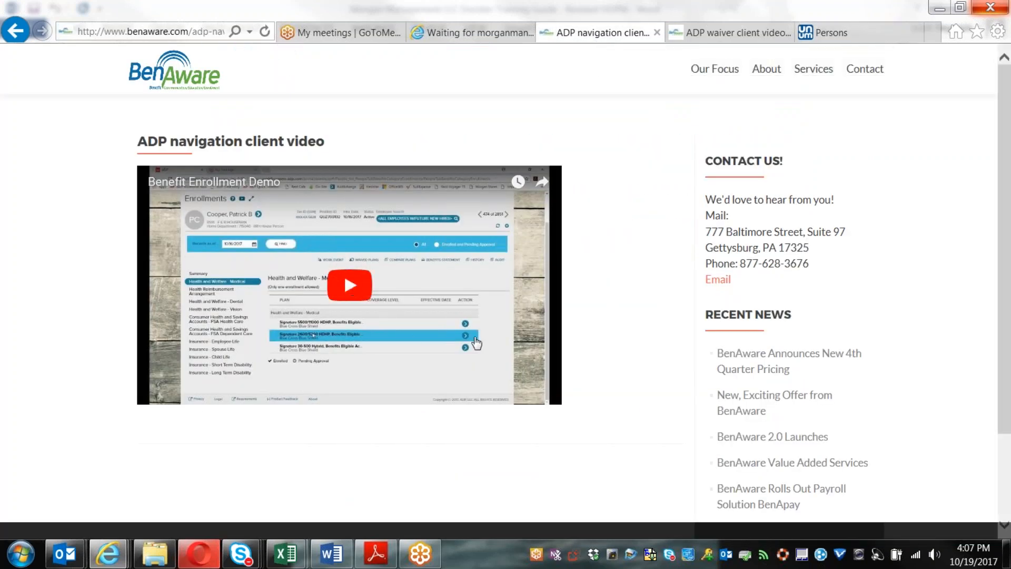
Step: Play the Benefit Enrollment Demo full screen, paused at 0:02 on the ADP login screen, related videos closed
left_click(364, 291)
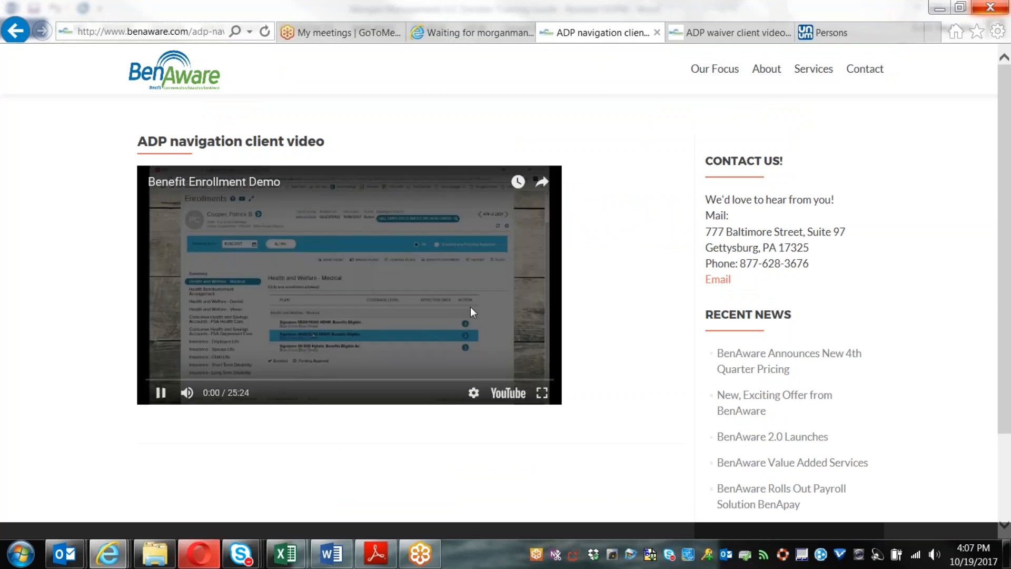
left_click(542, 394)
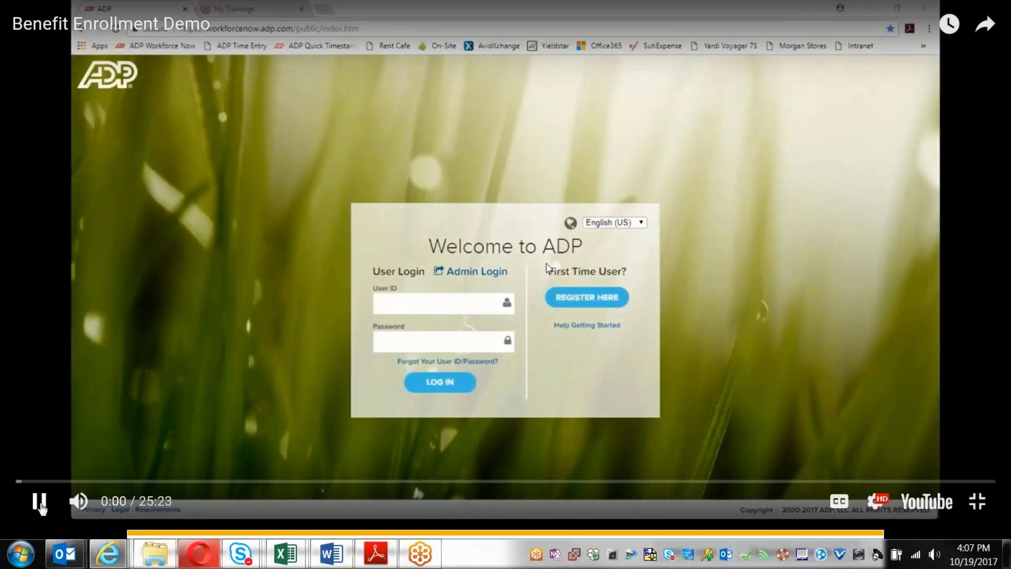
left_click(39, 501)
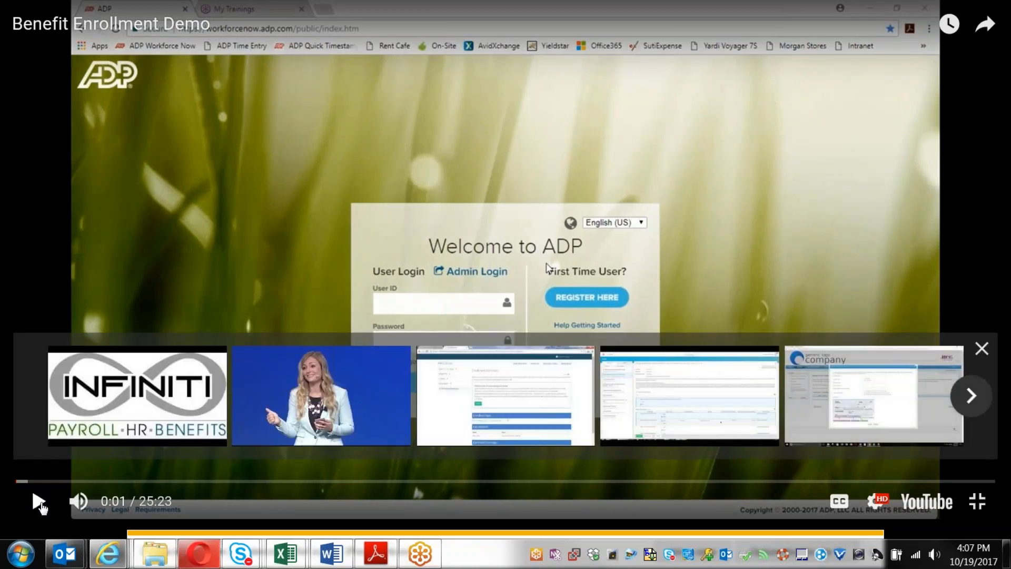
left_click(326, 276)
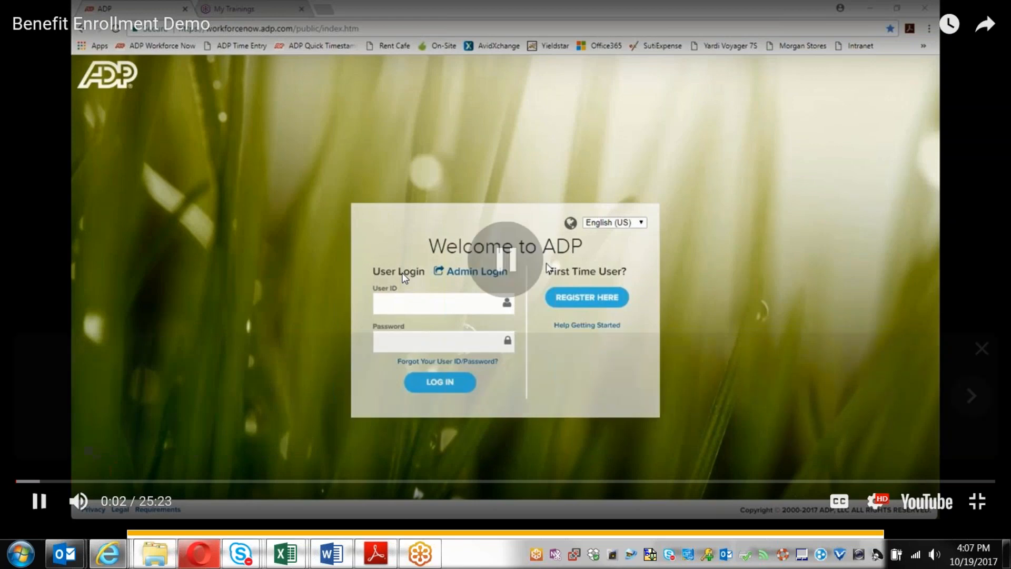
left_click(405, 278)
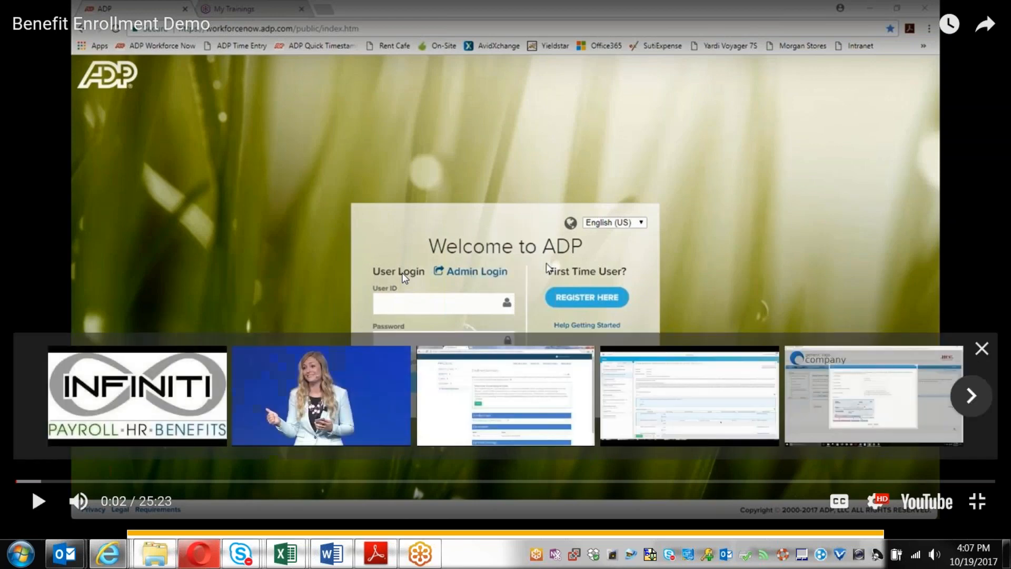
left_click(981, 349)
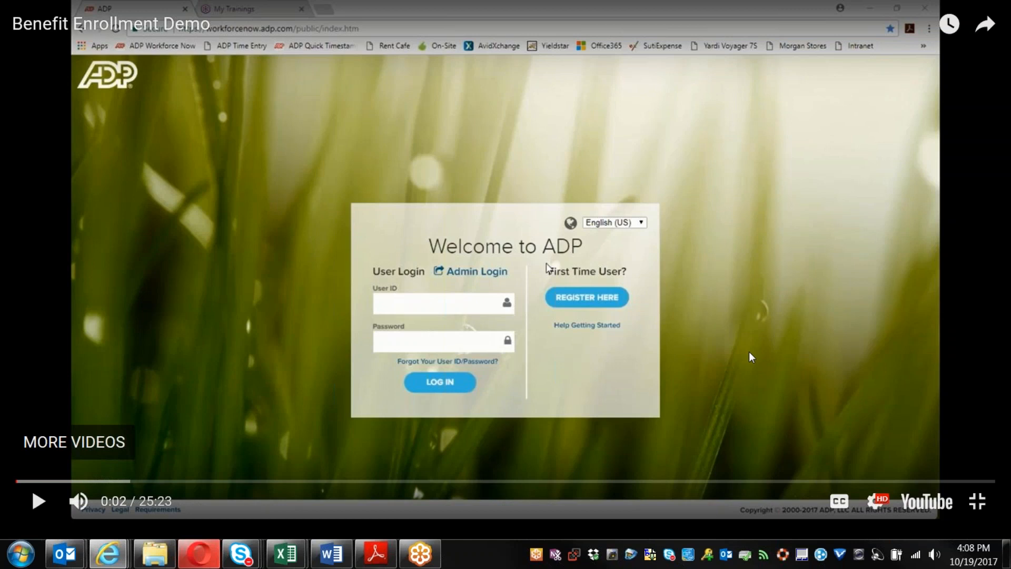
Step: Play the demo video to 0:31, then rewind to 0:27 and resume playback
left_click(39, 502)
left_click(39, 502)
left_click(39, 502)
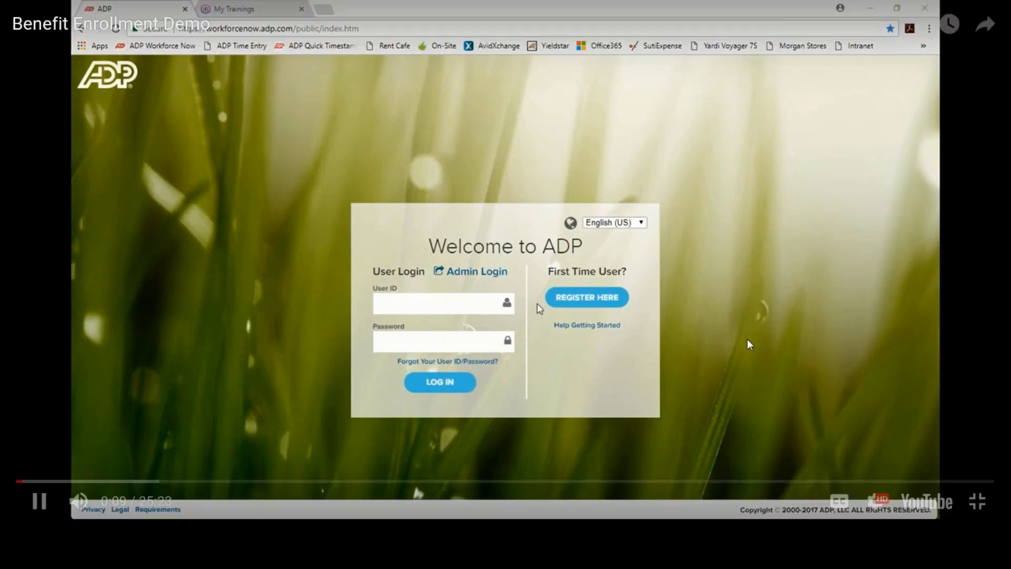
mouse_move(80, 502)
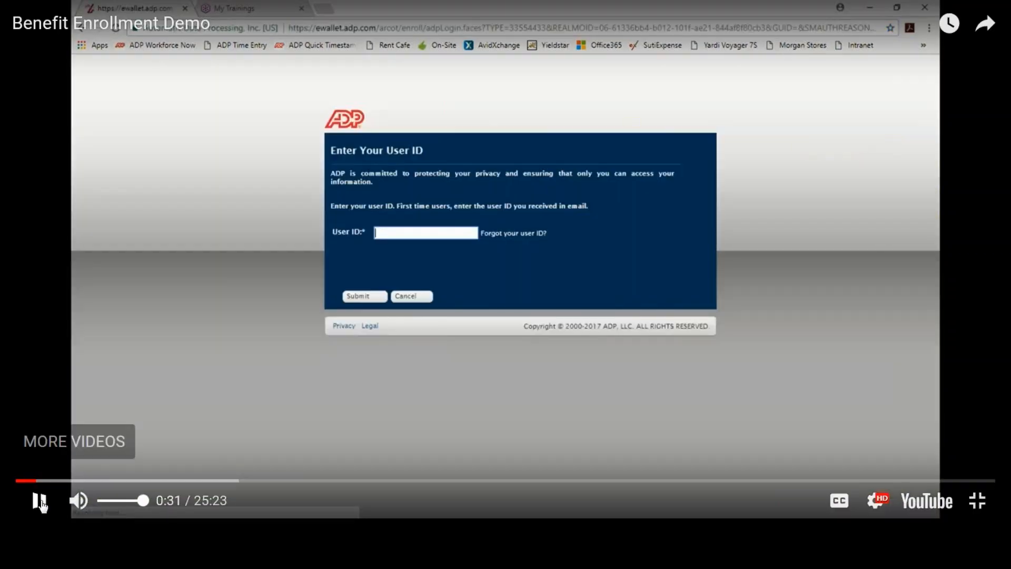
left_click(41, 505)
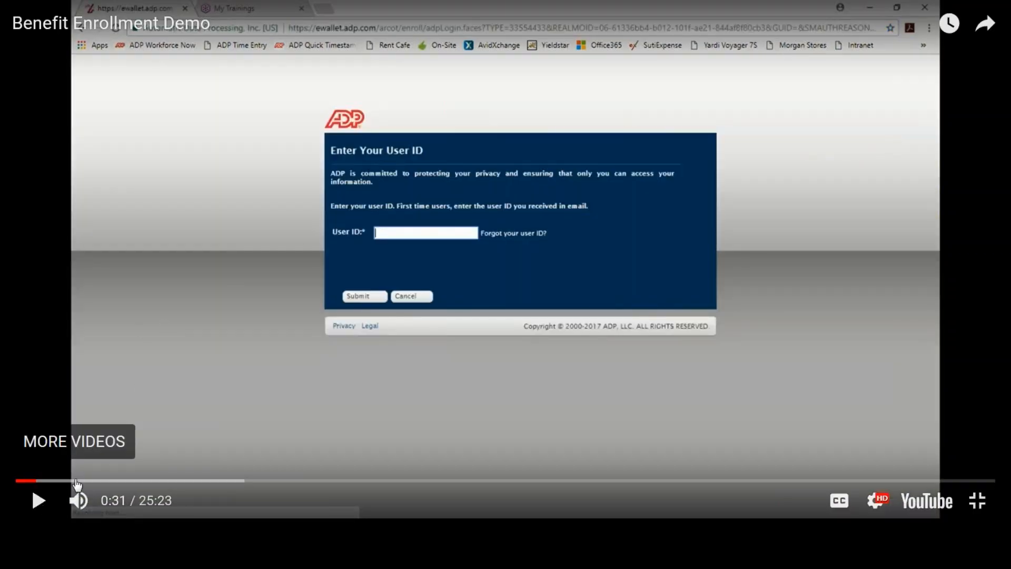
left_click(34, 480)
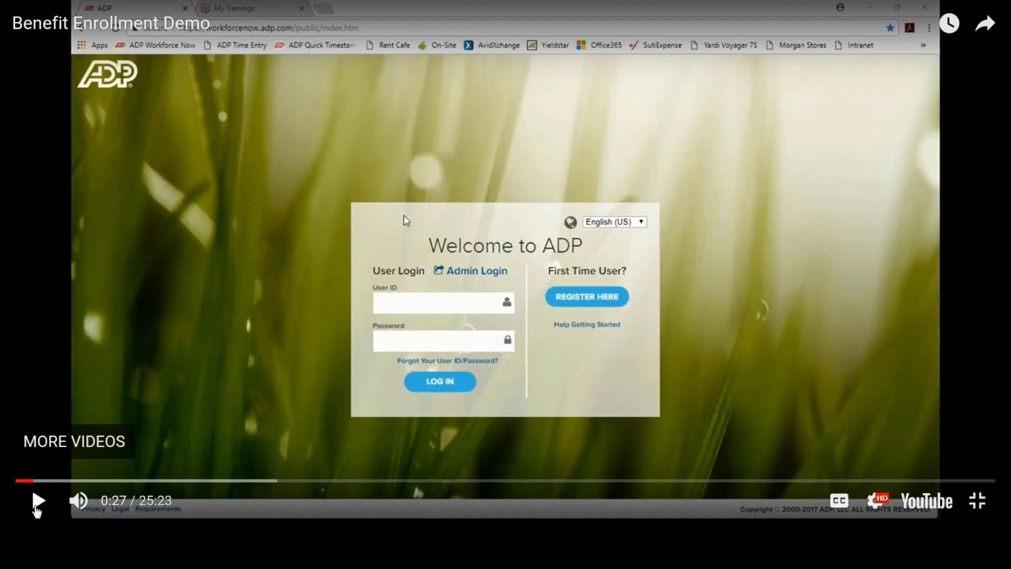
left_click(36, 507)
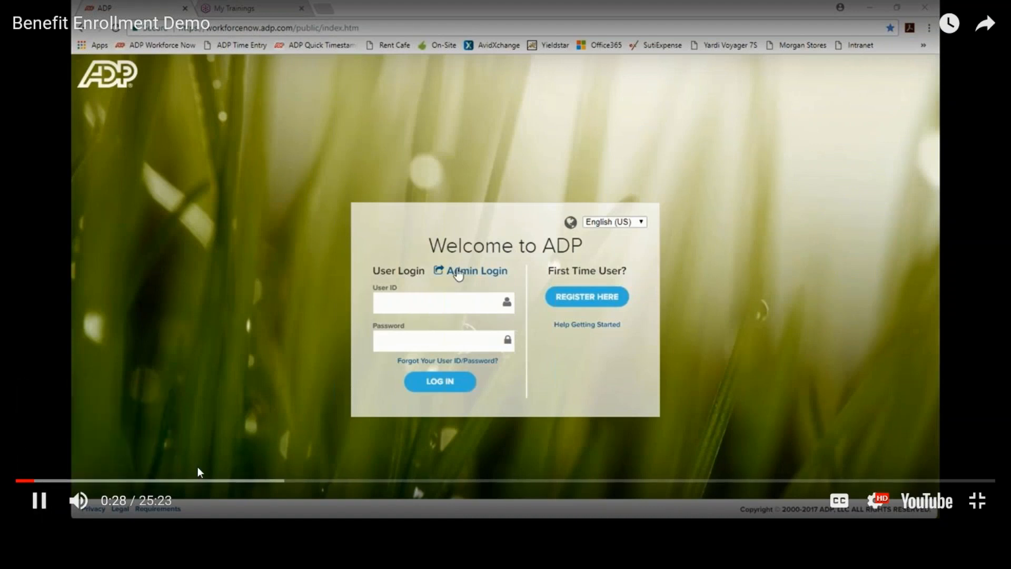
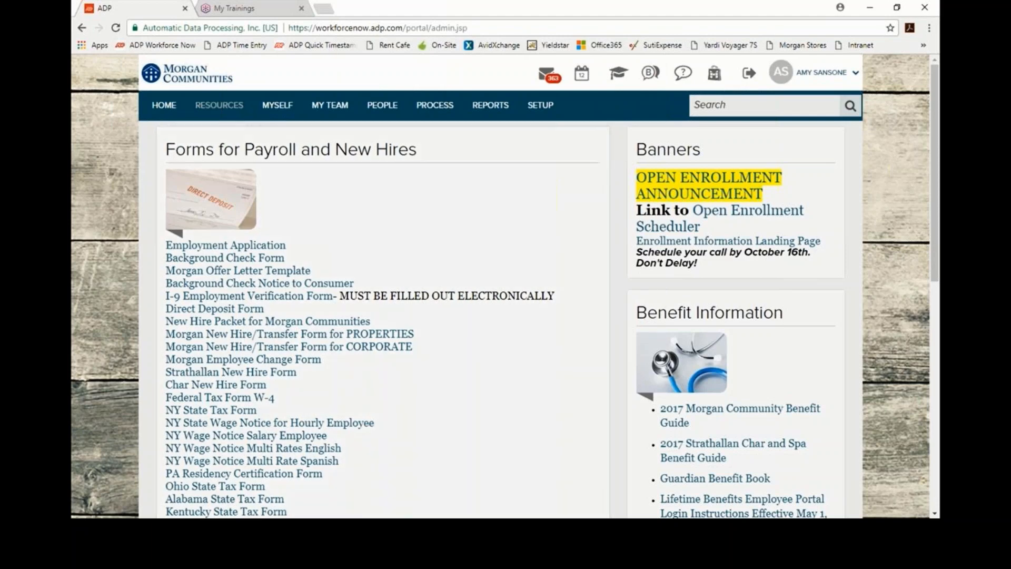
Step: Open the Forms Library from RESOURCES > Company Information
left_click(230, 108)
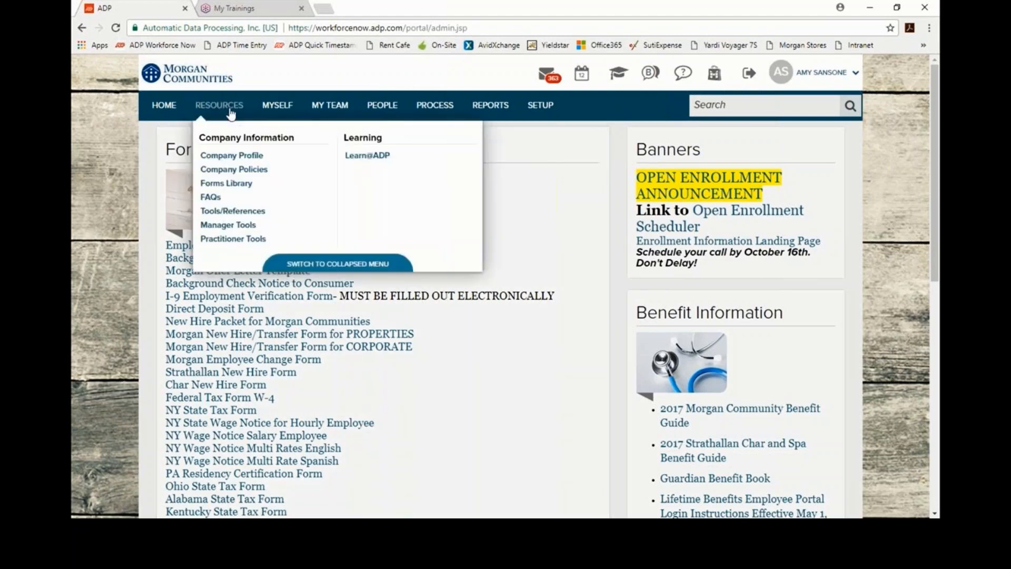
left_click(229, 185)
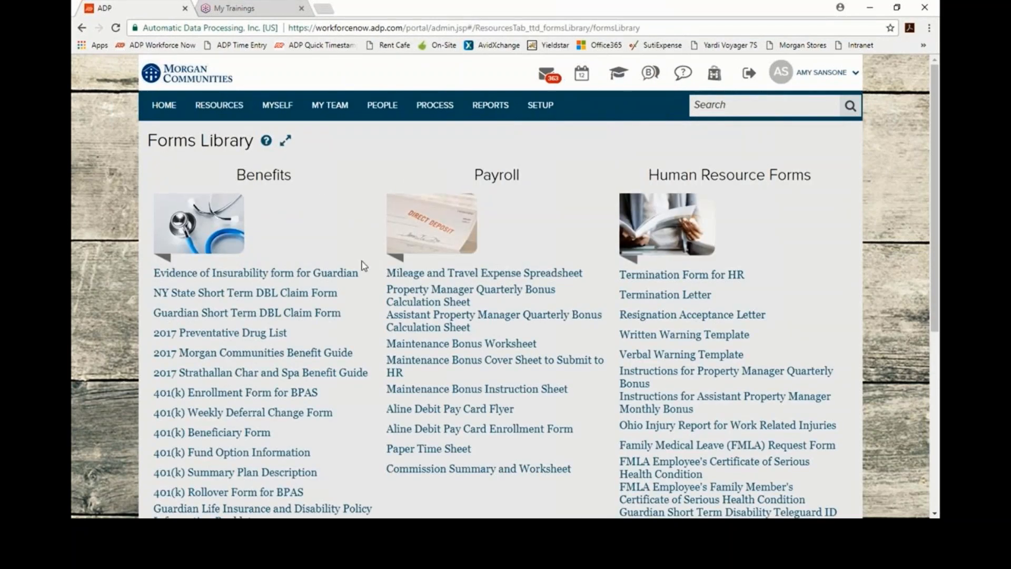
Step: Scroll through the benefit, payroll and HR forms, return to the top, and open the PEOPLE menu
scroll(309, 278, "down", 5)
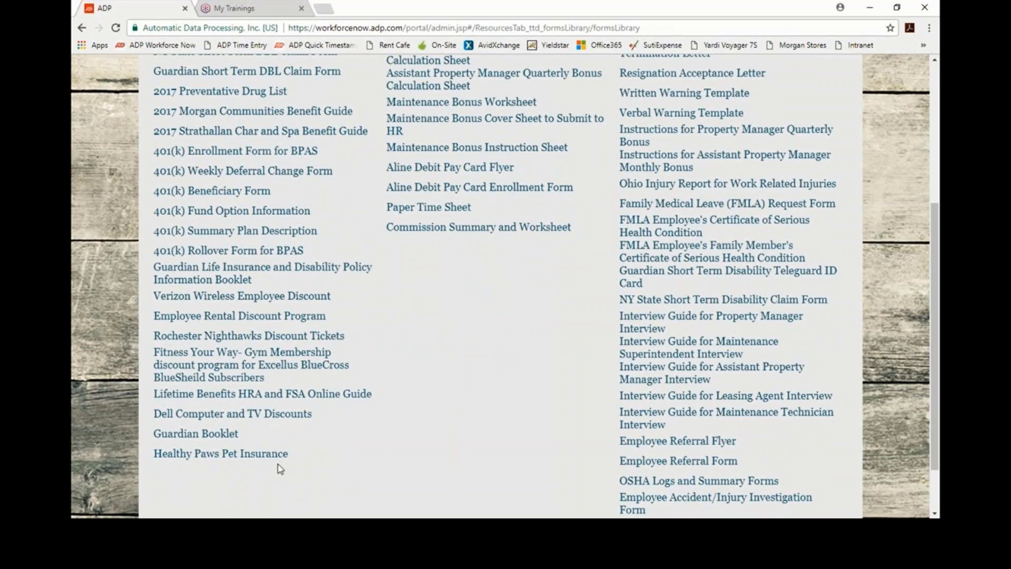
scroll(279, 466, "up", 3)
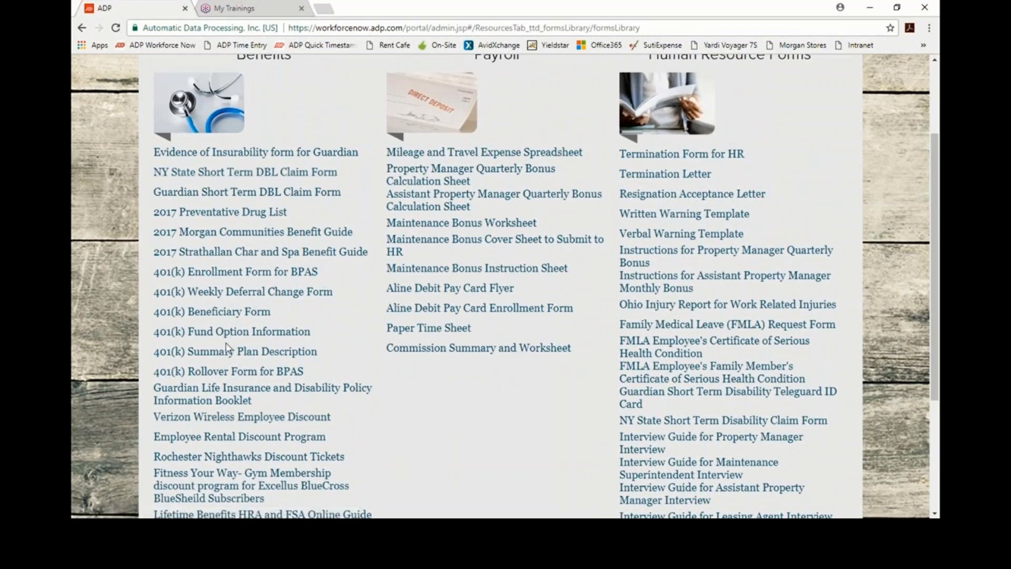
scroll(228, 347, "up", 1)
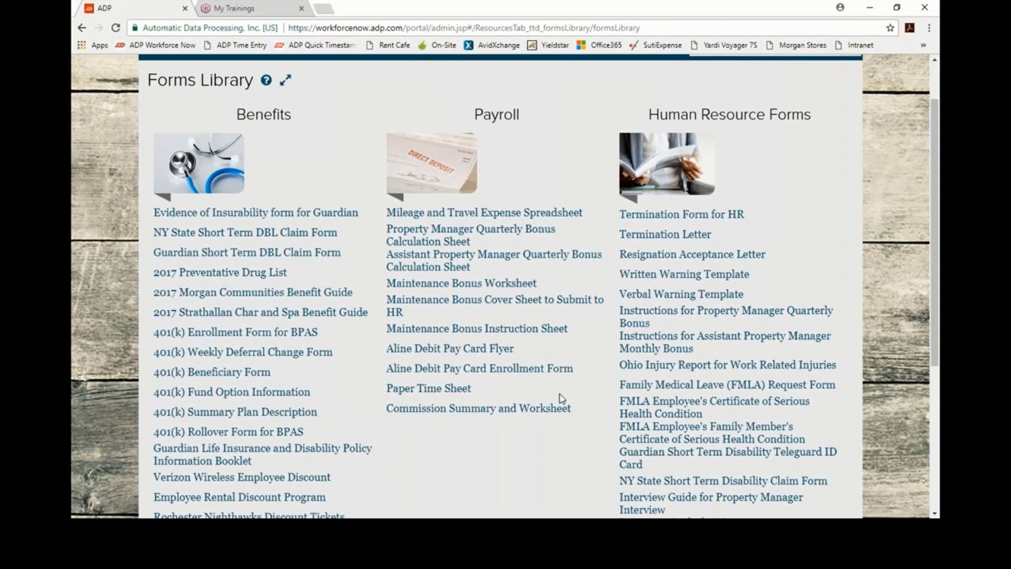
scroll(487, 389, "up", 1)
scroll(488, 389, "up", 1)
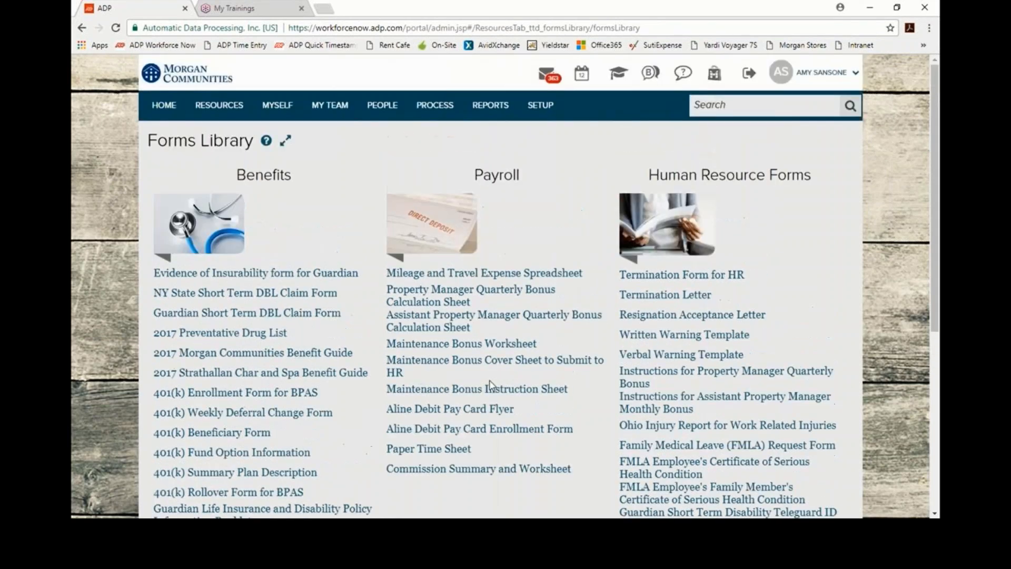
left_click(396, 114)
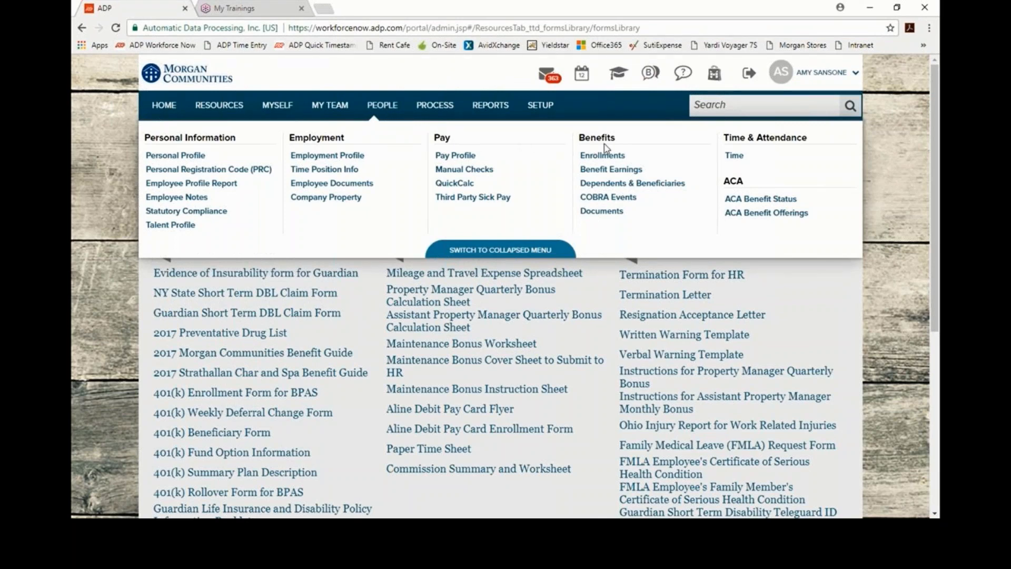
Step: Go to Benefits > Enrollments and open the ALL EMPLOYEES W/FUTURE NEW HIRES employee search
left_click(605, 156)
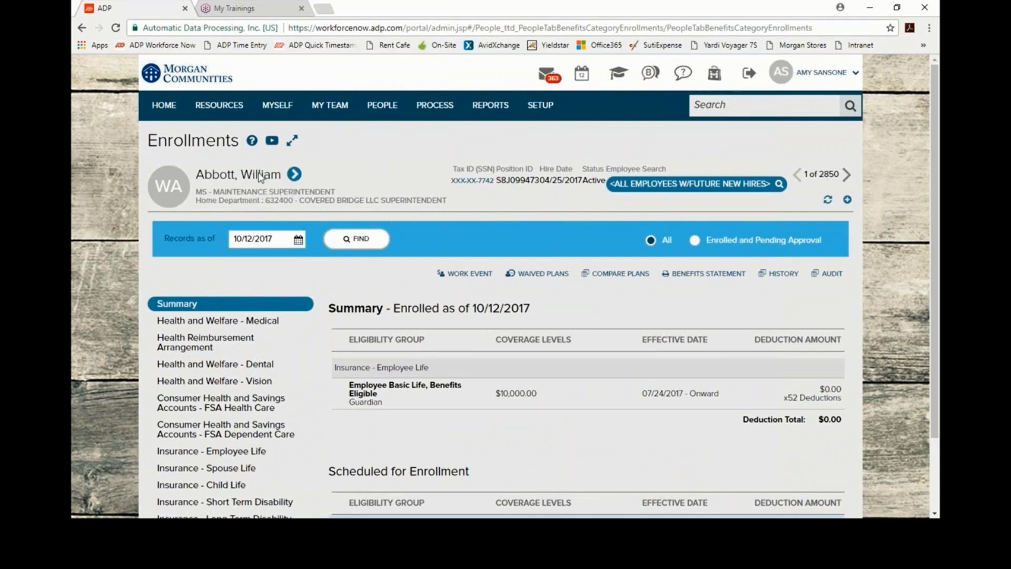
left_click(660, 186)
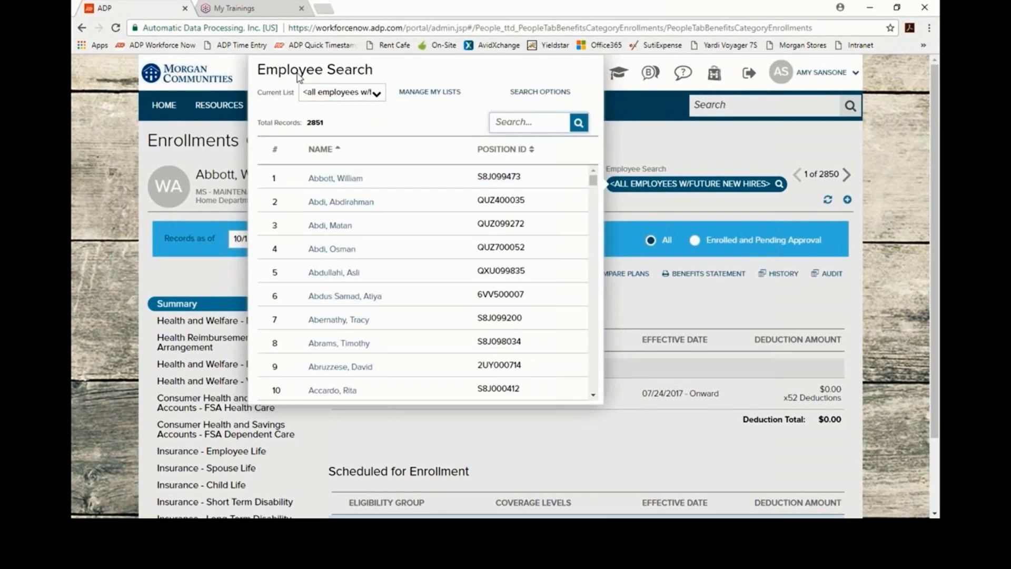
Step: Set the Current List to all employees w/future new hires
left_click(378, 94)
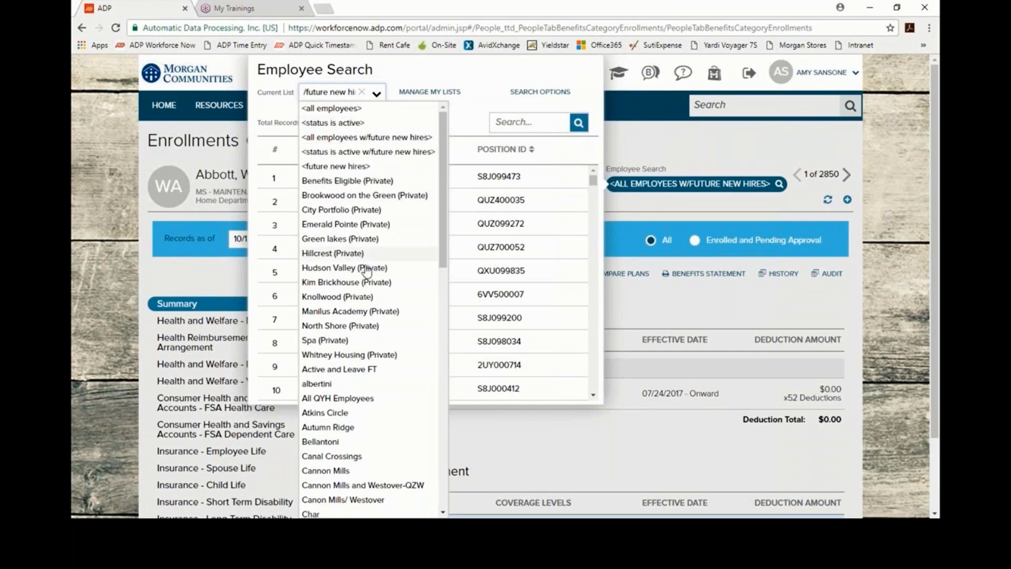
scroll(385, 354, "down", 2)
scroll(381, 350, "down", 4)
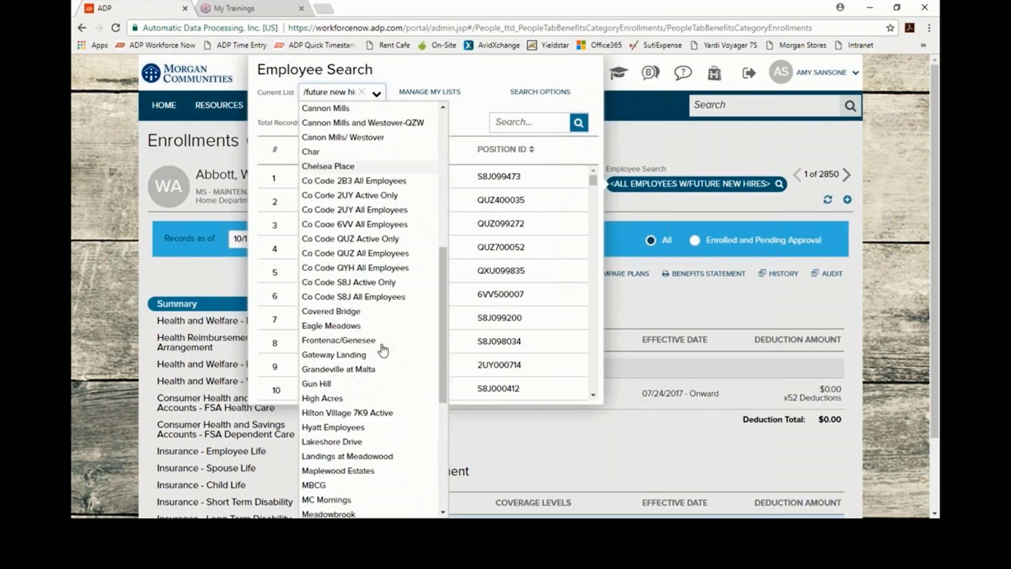
scroll(379, 350, "up", 7)
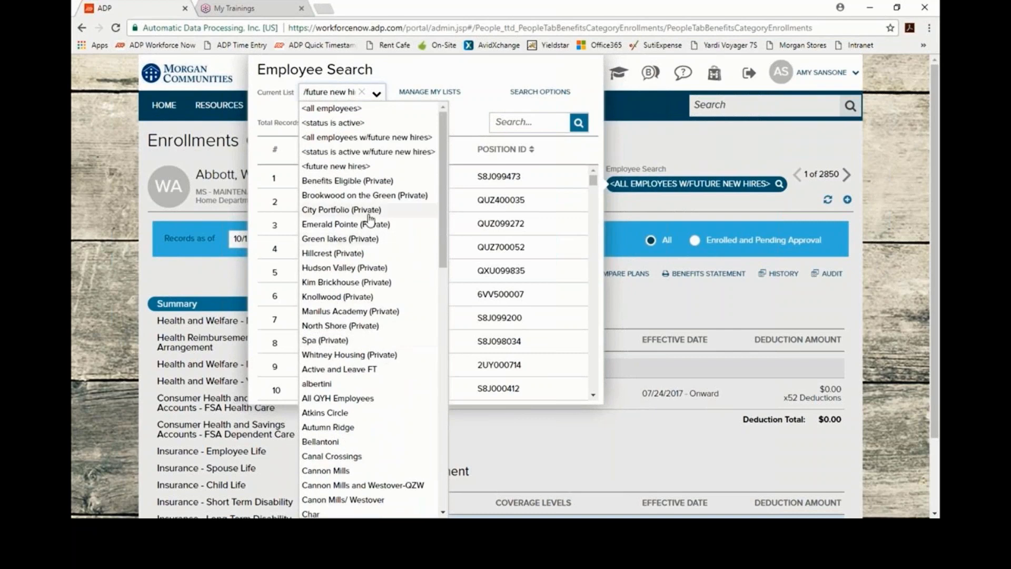
left_click(377, 94)
left_click(377, 95)
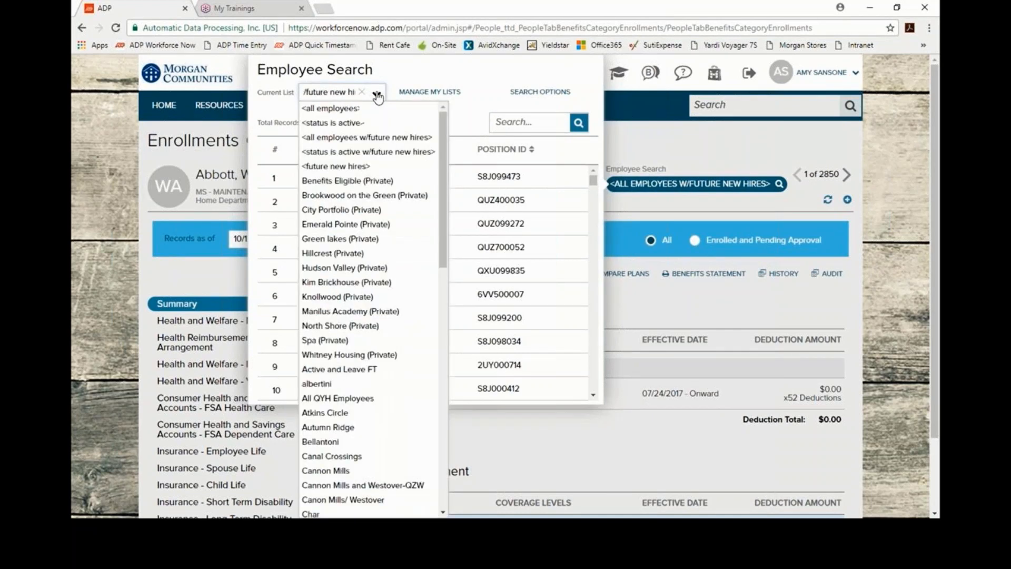
left_click(357, 140)
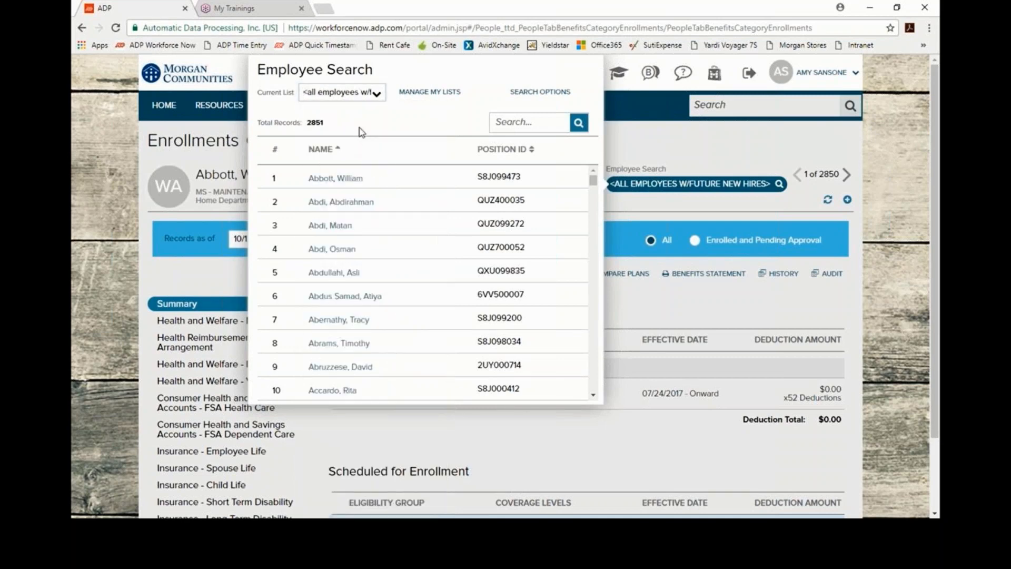
Step: Search by the employee's surname and load the F & B houseman's enrollment record
left_click(530, 122)
type("cooper")
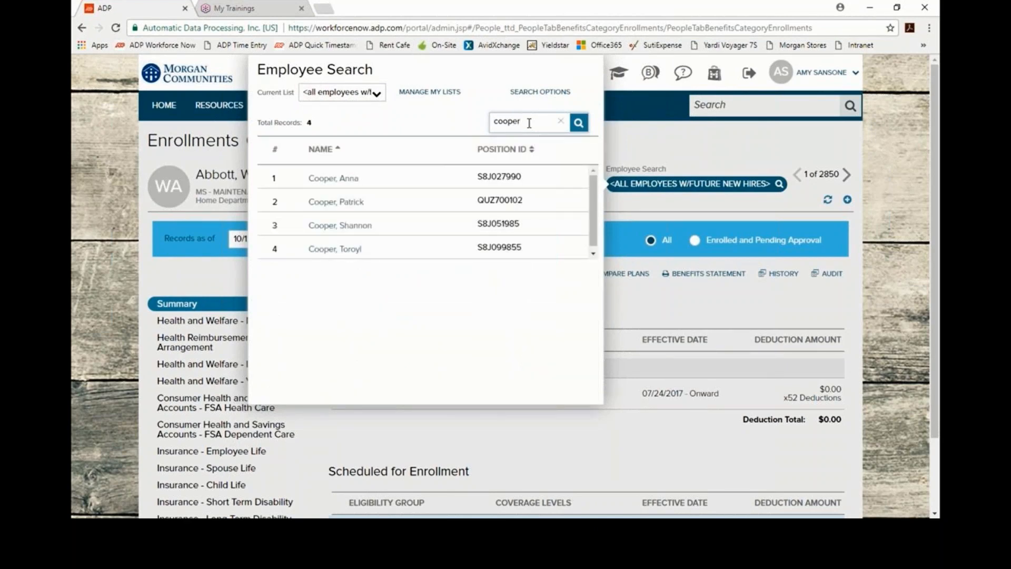
left_click(348, 204)
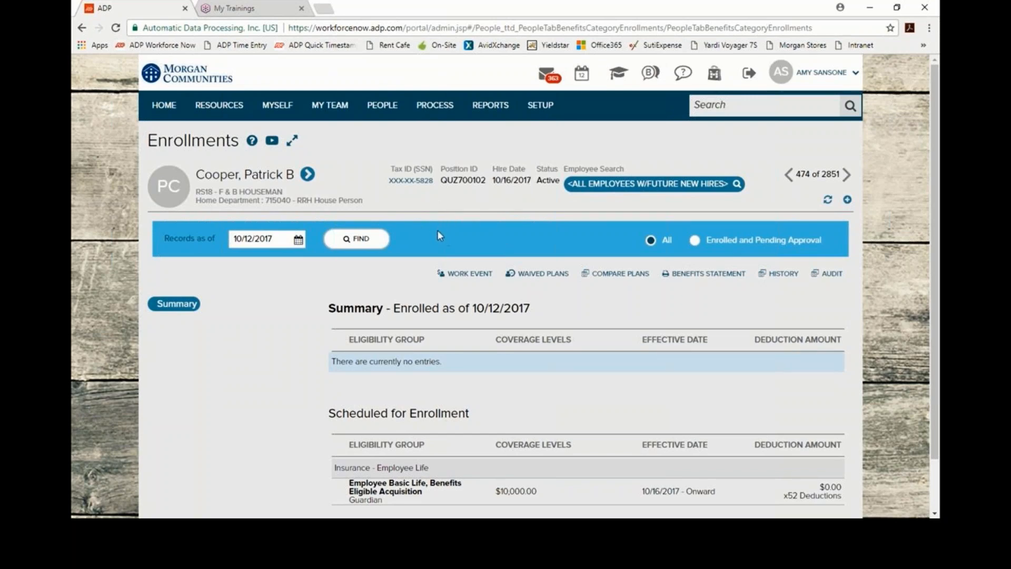
Step: Reload the houseman's Enrollments, review the $10,000.00 Employee Basic Life scheduled coverage, and click FIND
left_click(381, 106)
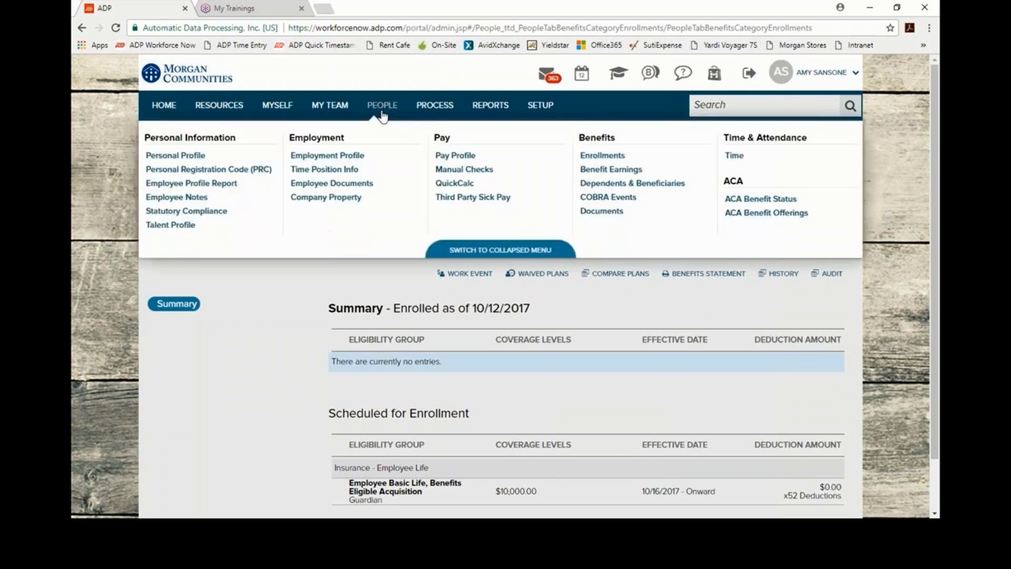
left_click(599, 156)
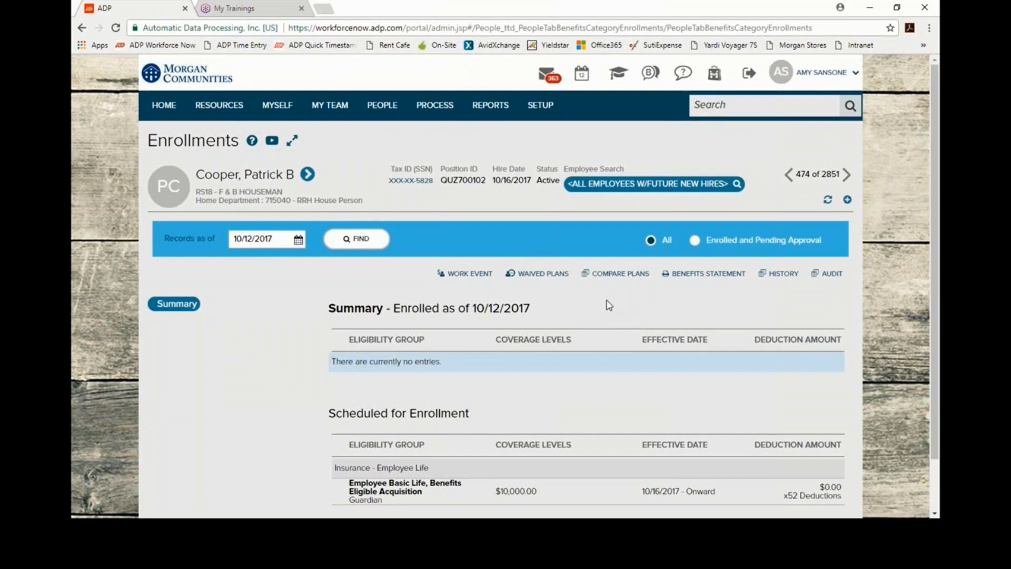
scroll(542, 302, "down", 1)
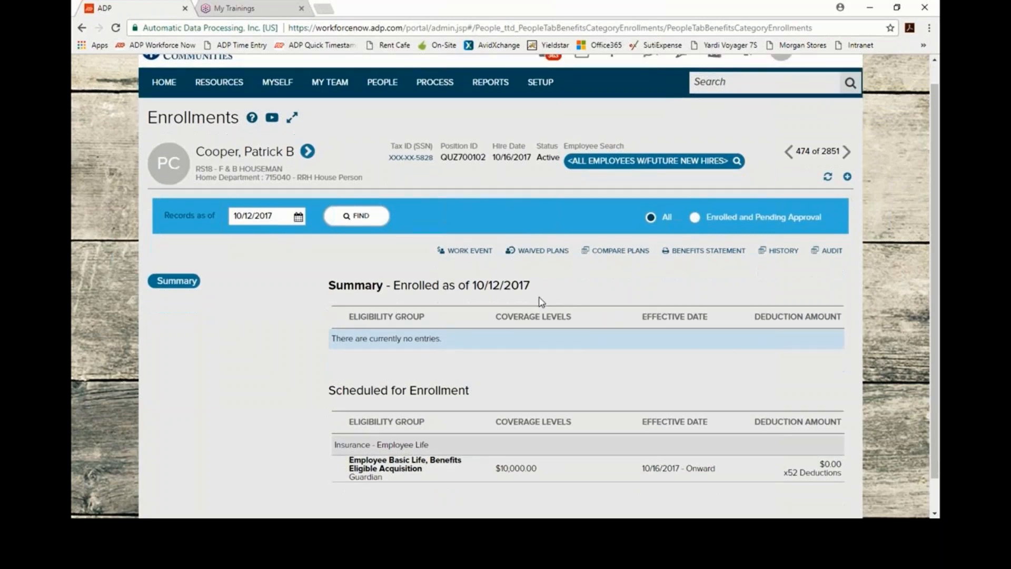
scroll(542, 302, "down", 1)
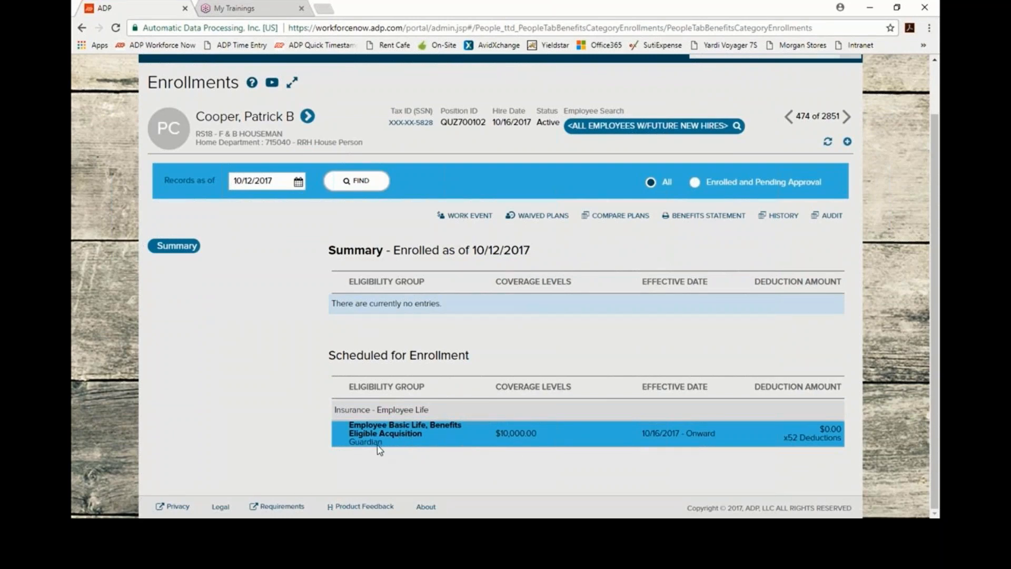
scroll(408, 434, "up", 1)
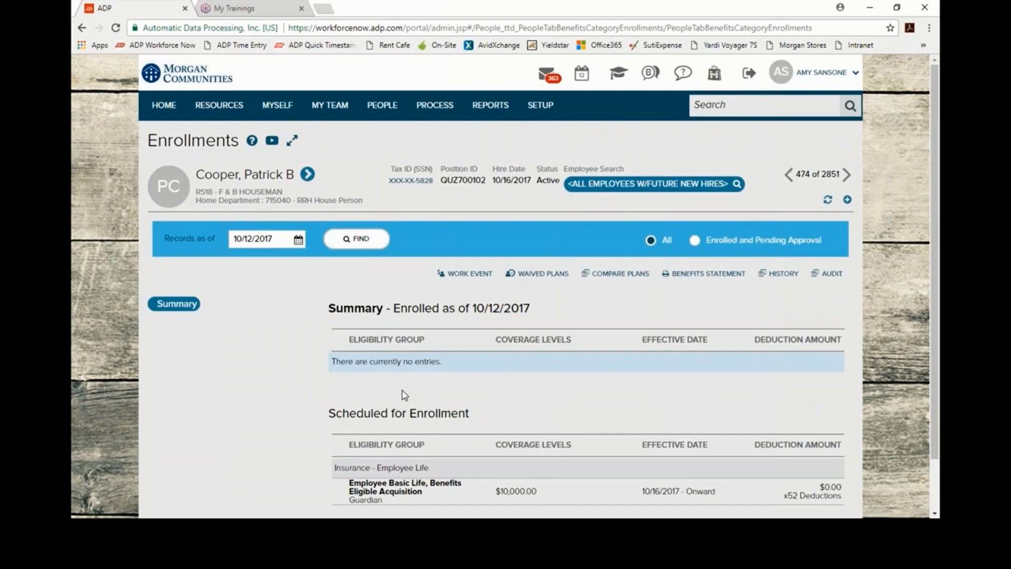
left_click(360, 244)
left_click(383, 105)
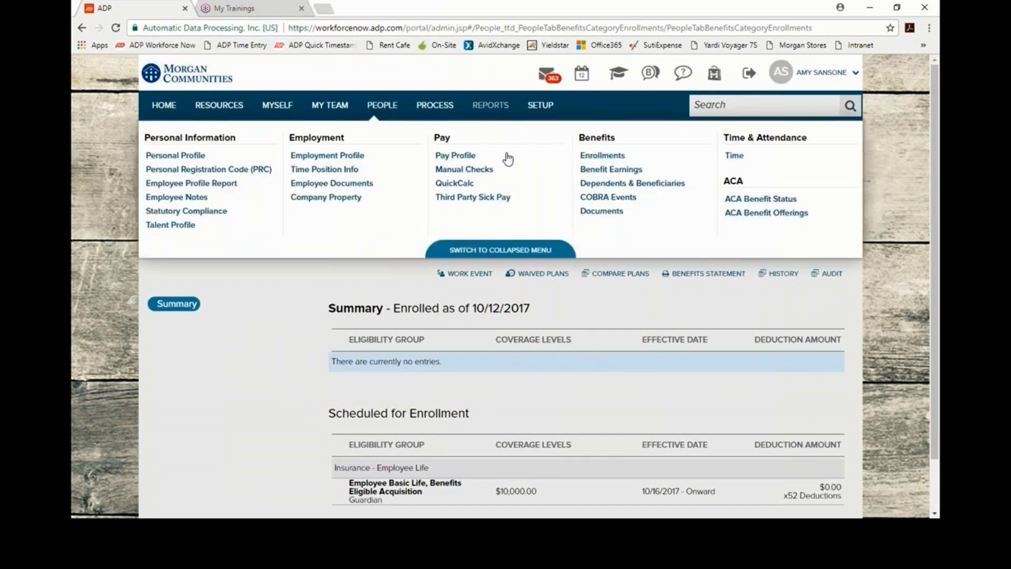
Step: Go to the houseman's Dependents & Beneficiaries page and click ADD to pick an entry type
left_click(601, 184)
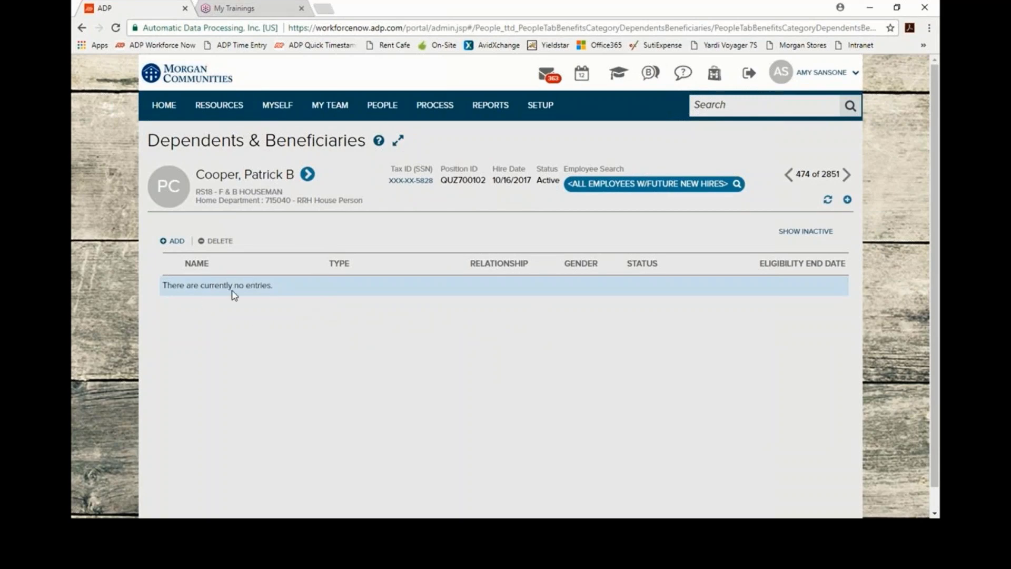
left_click(175, 241)
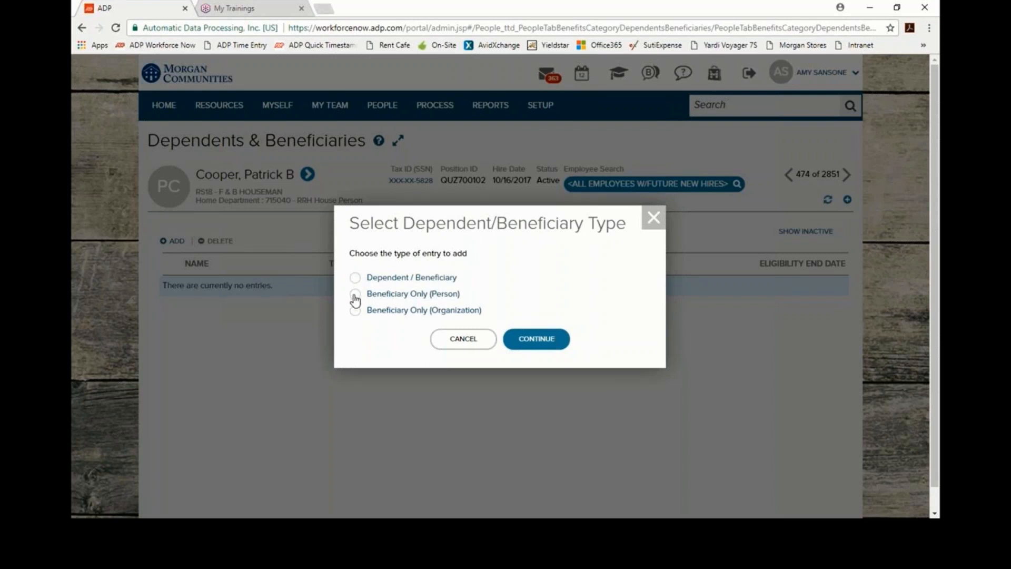
Step: Choose Beneficiary Only (Person) and continue to the Add Beneficiary form
left_click(356, 295)
left_click(546, 342)
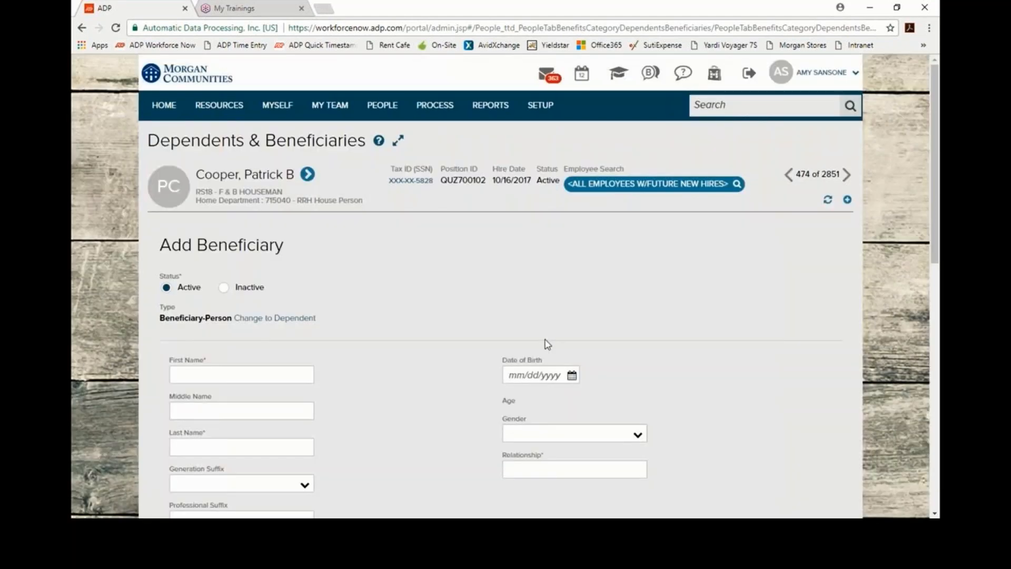
scroll(414, 403, "down", 2)
scroll(415, 401, "down", 2)
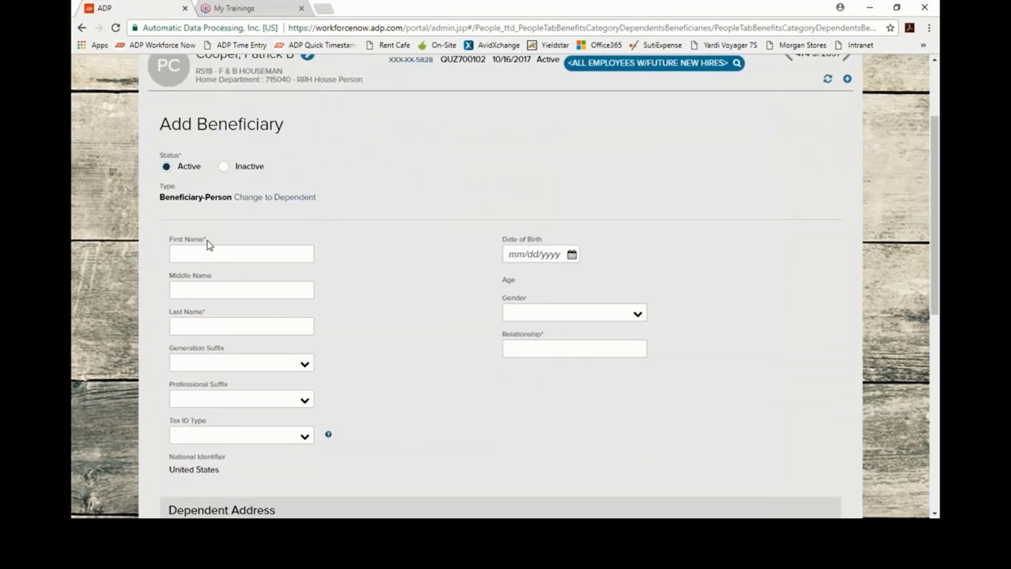
Step: Enter the wife's first and last name on the Add Beneficiary form
left_click(219, 256)
left_click(637, 316)
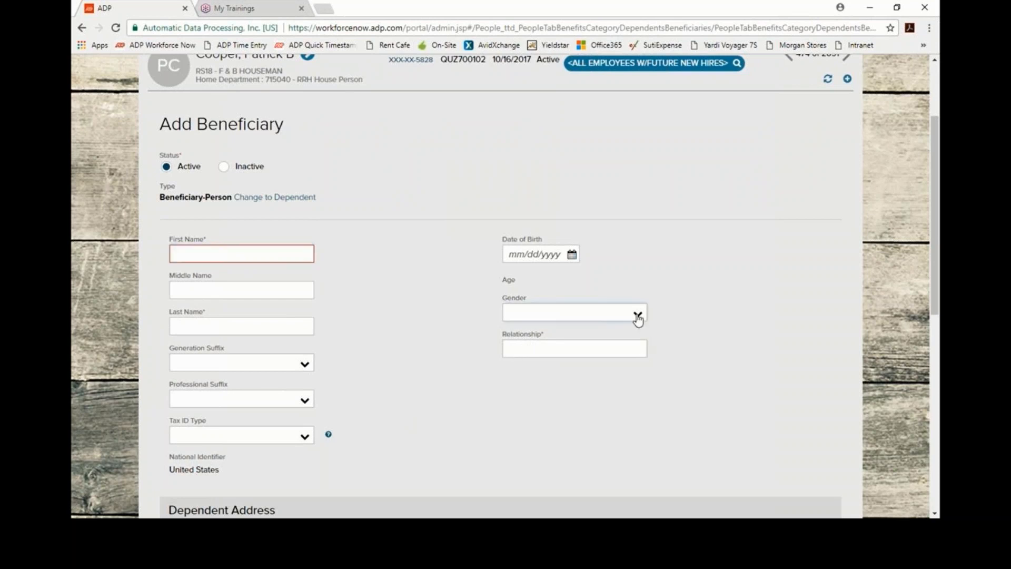
left_click(638, 318)
type("D")
left_click(232, 254)
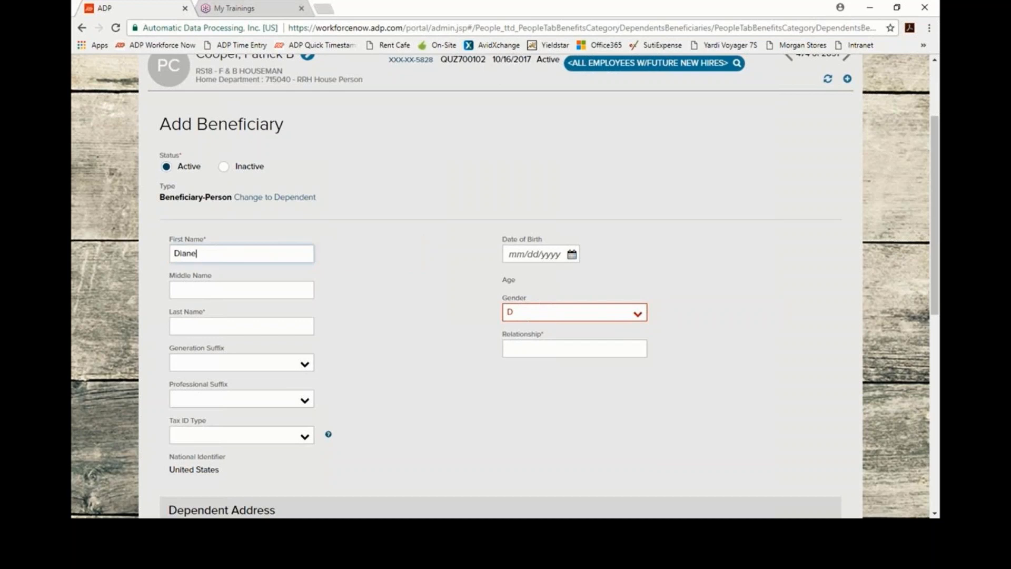
key("Tab")
key("Tab")
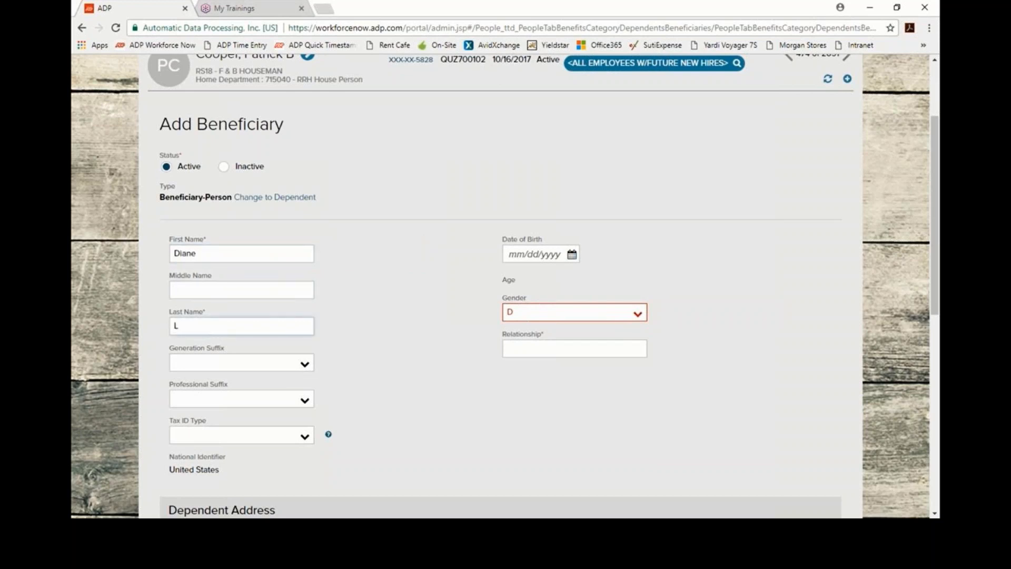
Step: Set gender to Female and relationship to Wife, then save with DONE
left_click(636, 315)
left_click(577, 348)
left_click(566, 351)
type("Wi")
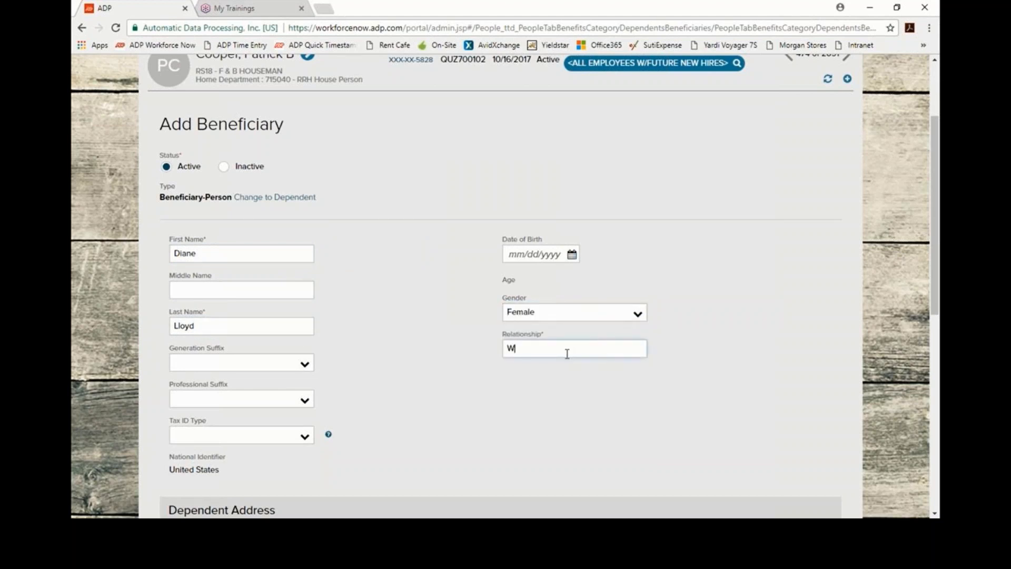
type("fe")
left_click(517, 392)
scroll(519, 401, "down", 6)
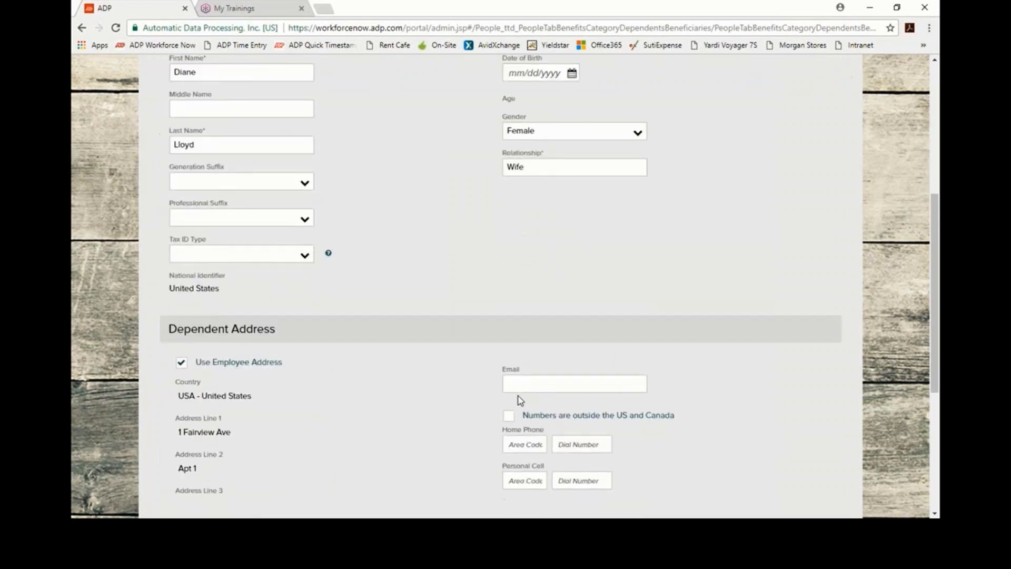
scroll(337, 314, "down", 3)
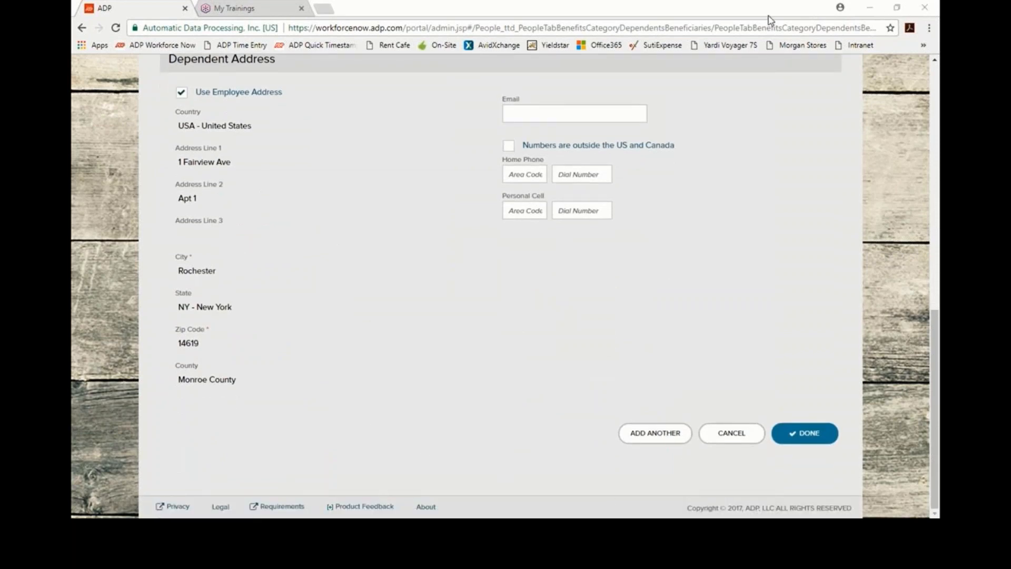
left_click(797, 442)
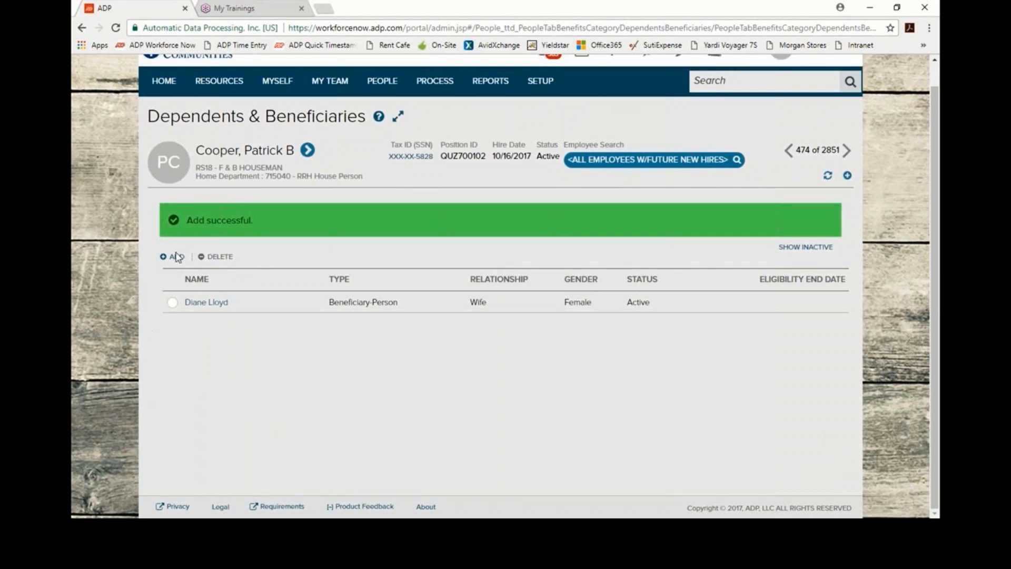
Step: Add another Beneficiary Only (Person) entry and place the cursor in First Name
left_click(174, 257)
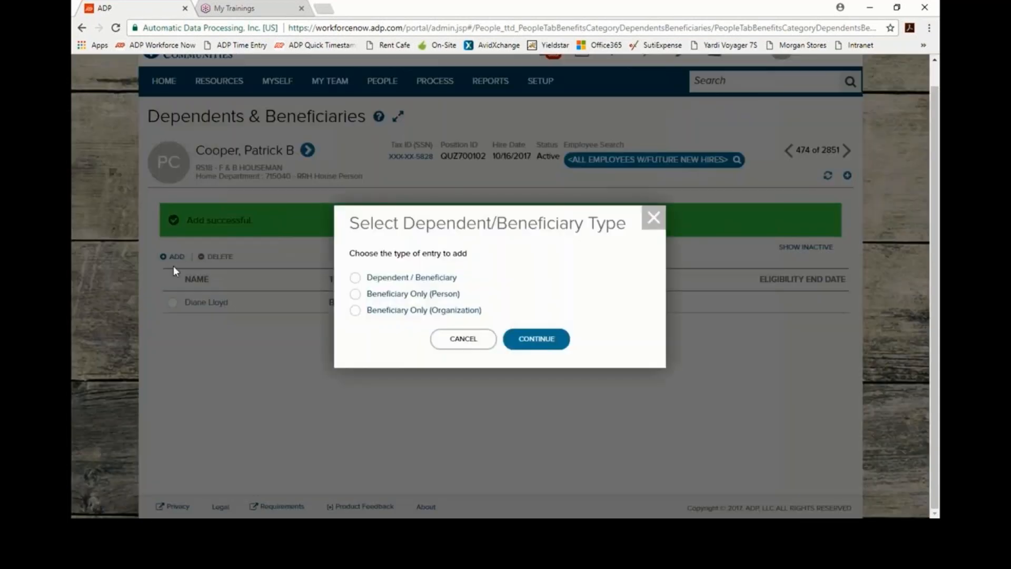
left_click(355, 294)
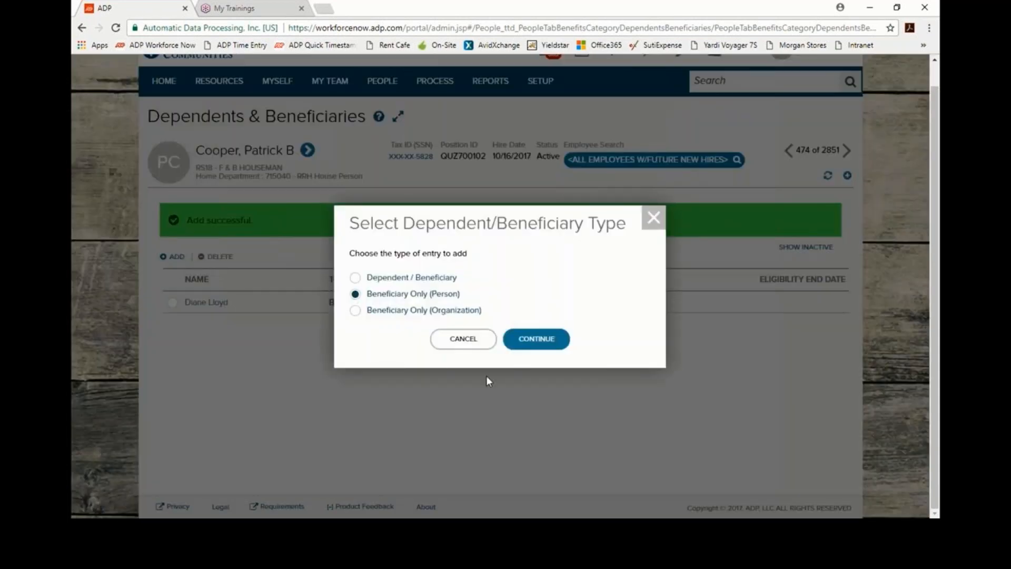
left_click(538, 341)
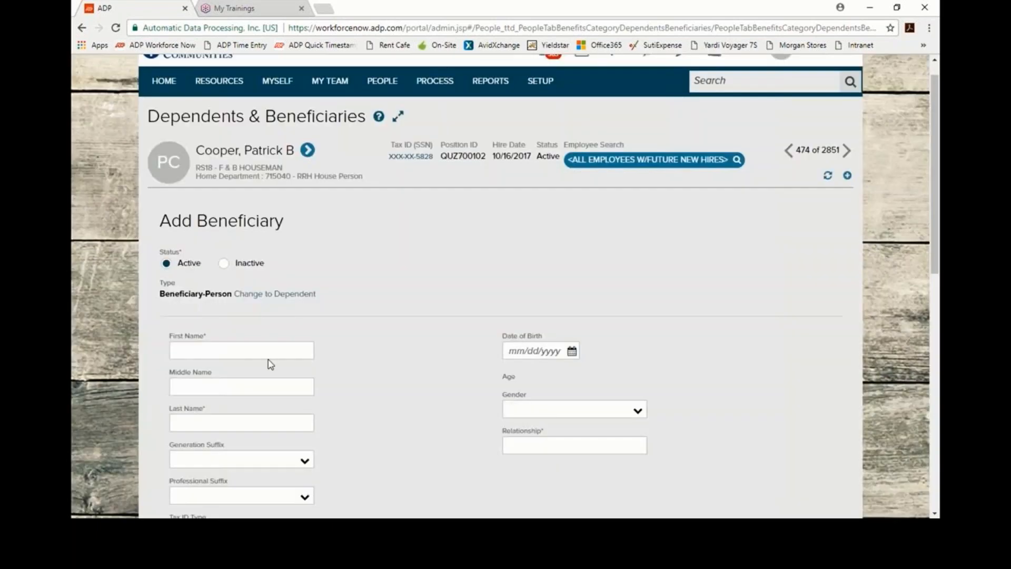
left_click(268, 353)
Step: Enter the mother's first and last name
key("Tab")
key("Tab")
Step: Set gender to Female and relationship to Mother, then save with DONE
left_click(639, 416)
left_click(638, 416)
left_click(553, 438)
left_click(570, 445)
type("Mother")
left_click(677, 400)
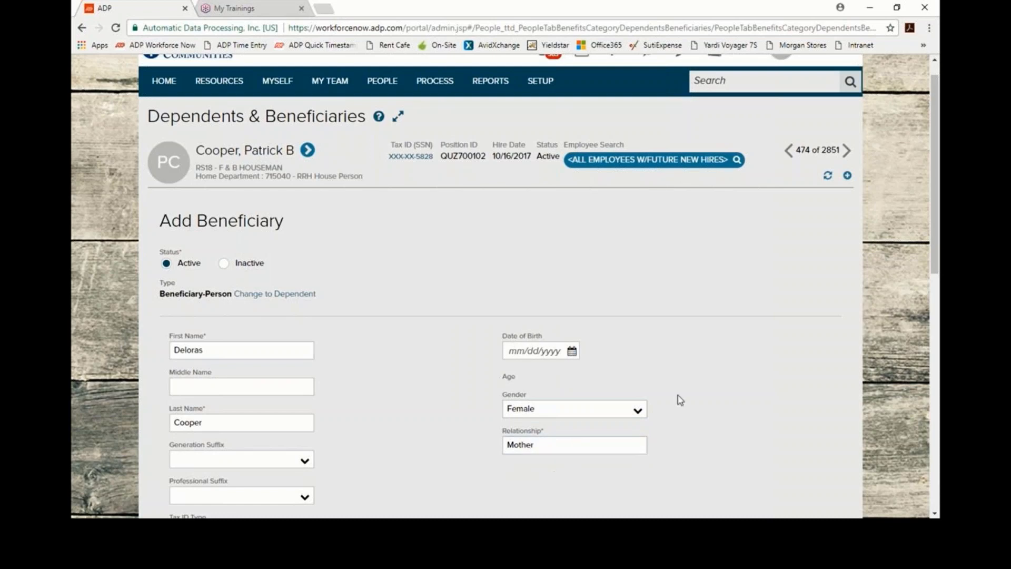
scroll(677, 401, "down", 1)
scroll(677, 401, "down", 10)
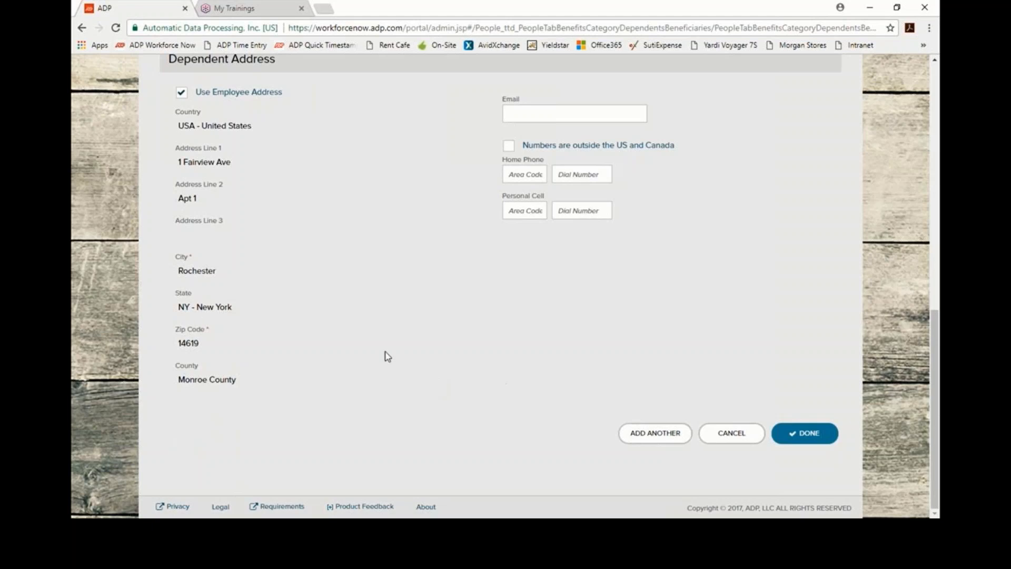
scroll(423, 308, "up", 2)
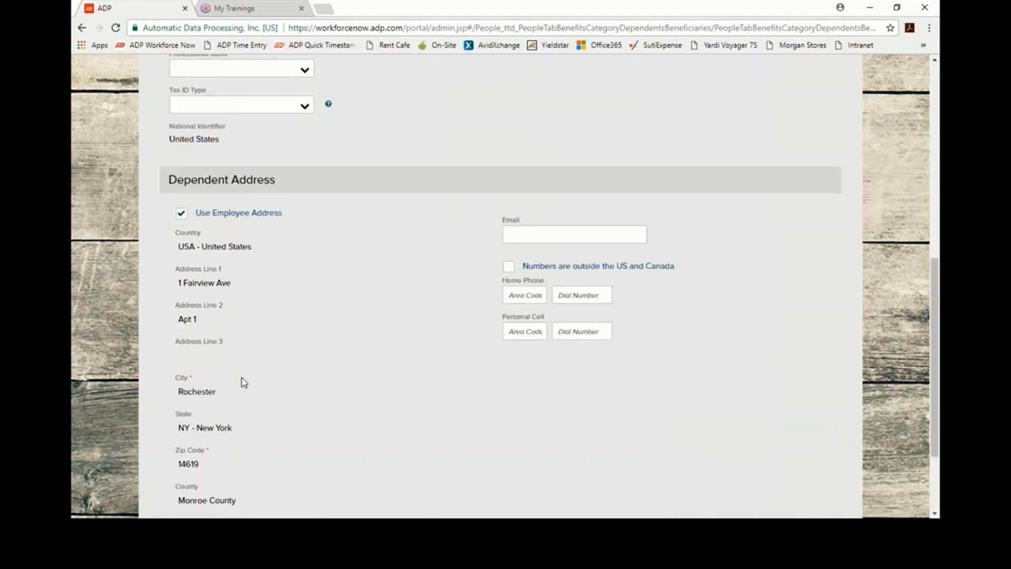
scroll(283, 350, "down", 1)
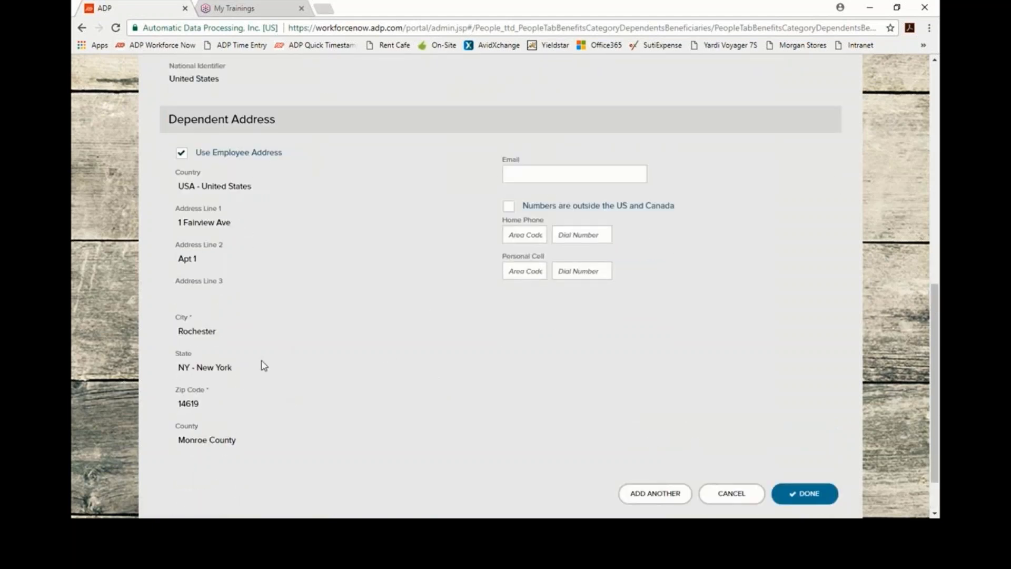
left_click(808, 494)
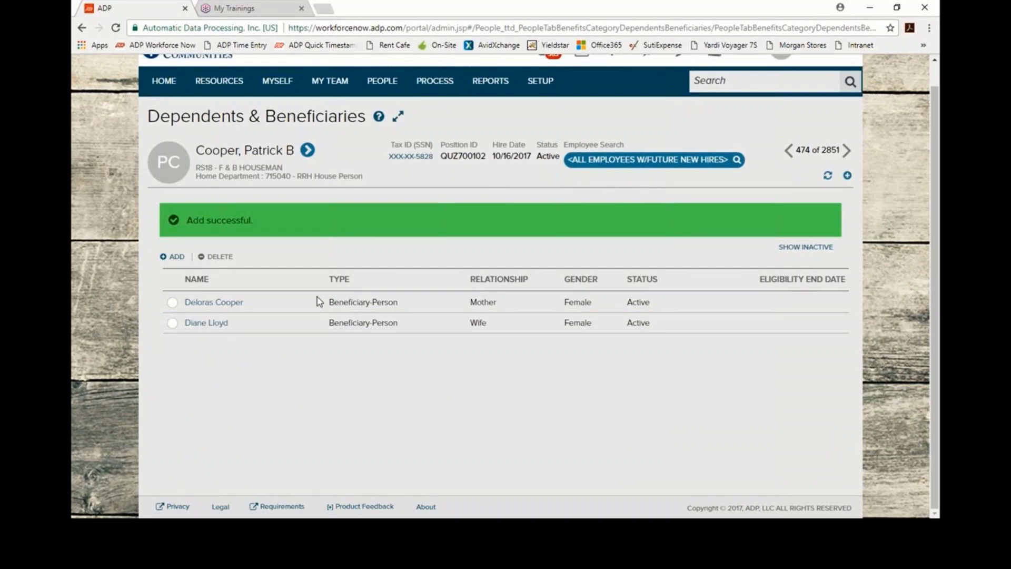
Step: Open Enrollments with Records as of 10/16/2017, showing $10,000.00 Employee Basic Life enrolled
mouse_move(384, 89)
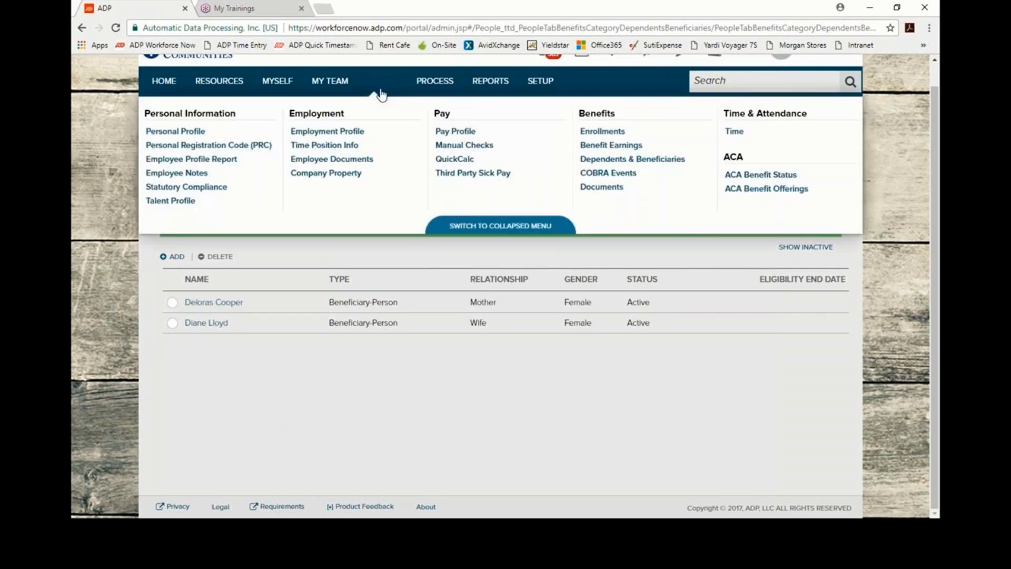
left_click(584, 132)
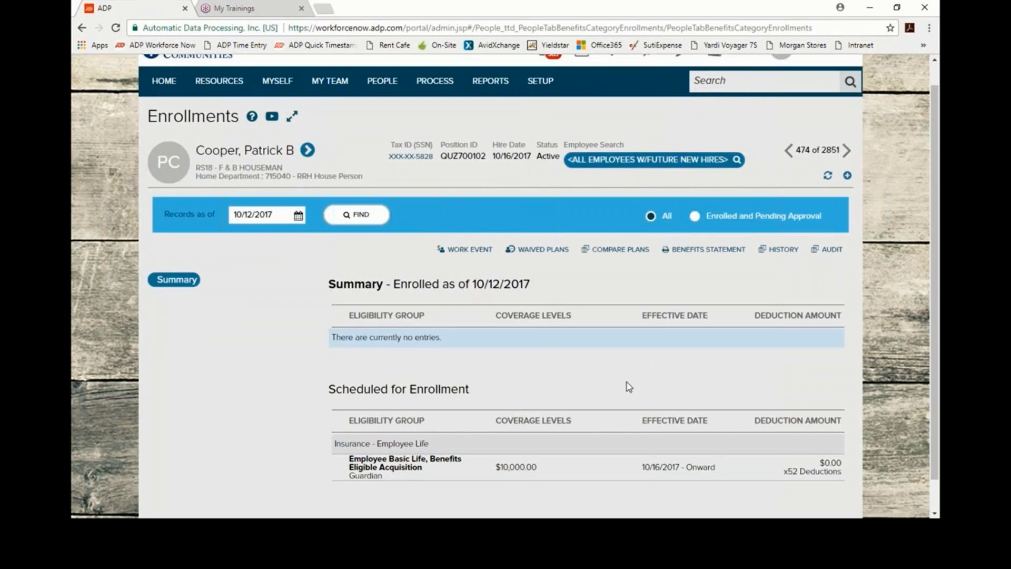
scroll(628, 382, "down", 1)
left_click(366, 184)
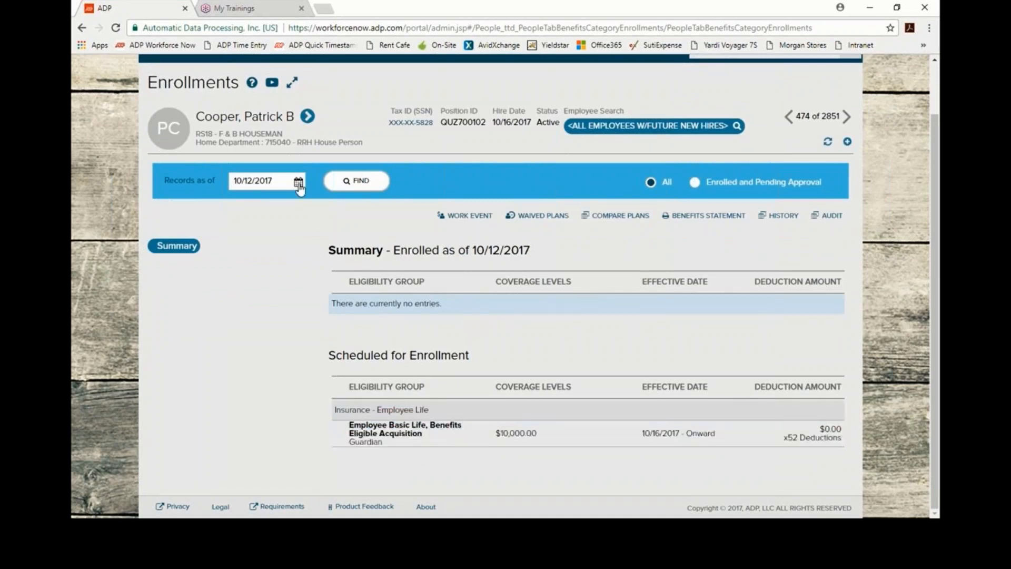
left_click(298, 183)
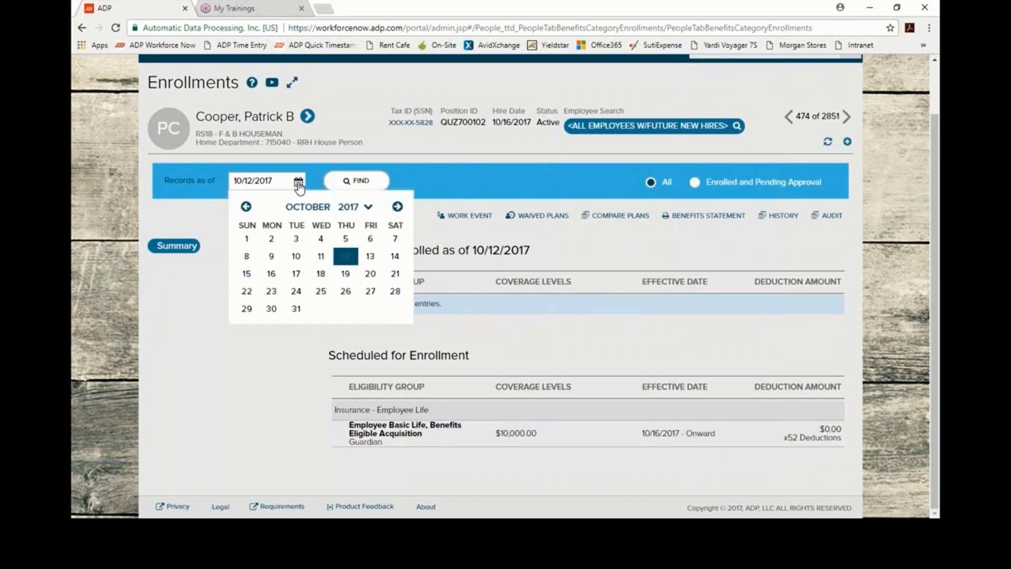
left_click(271, 274)
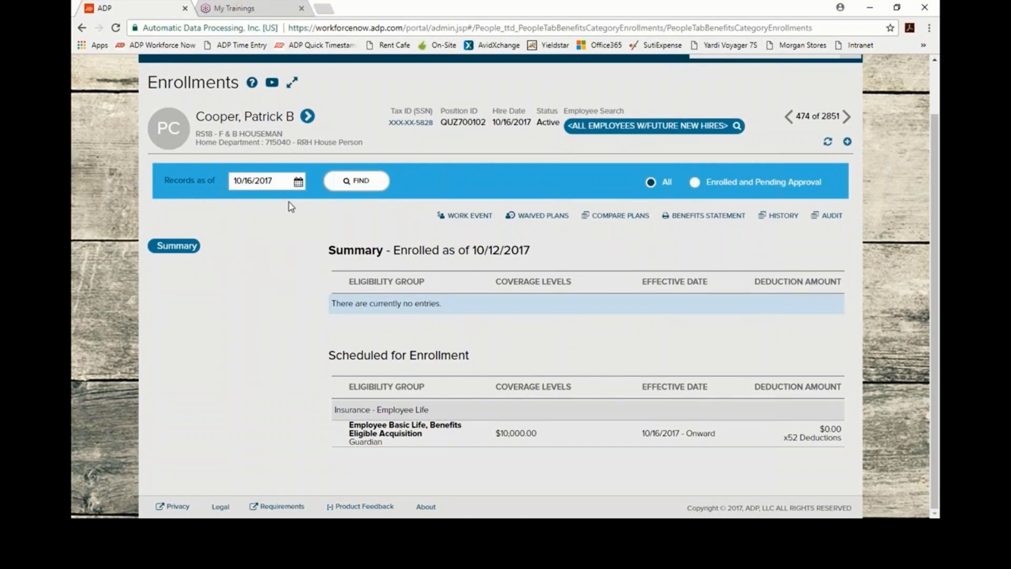
left_click(357, 181)
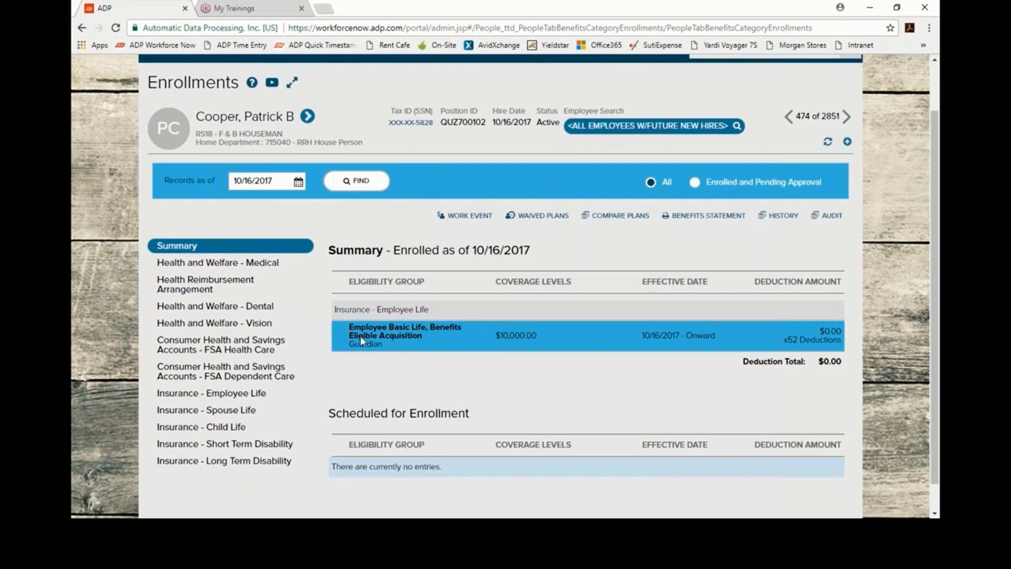
Step: Open Employee Basic Life from Insurance - Employee Life via View/Change, effective 10/16/2017
left_click(255, 397)
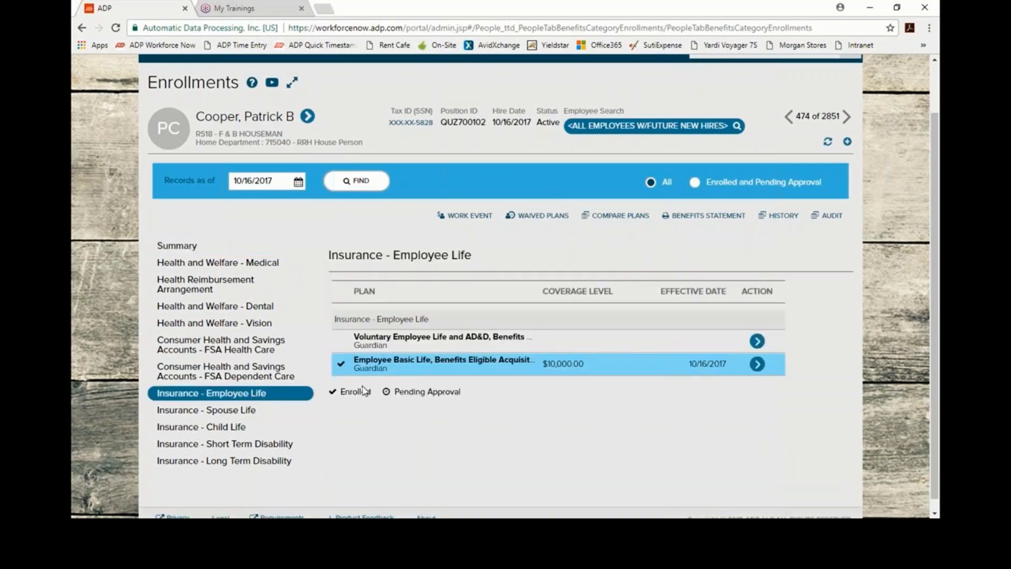
left_click(758, 367)
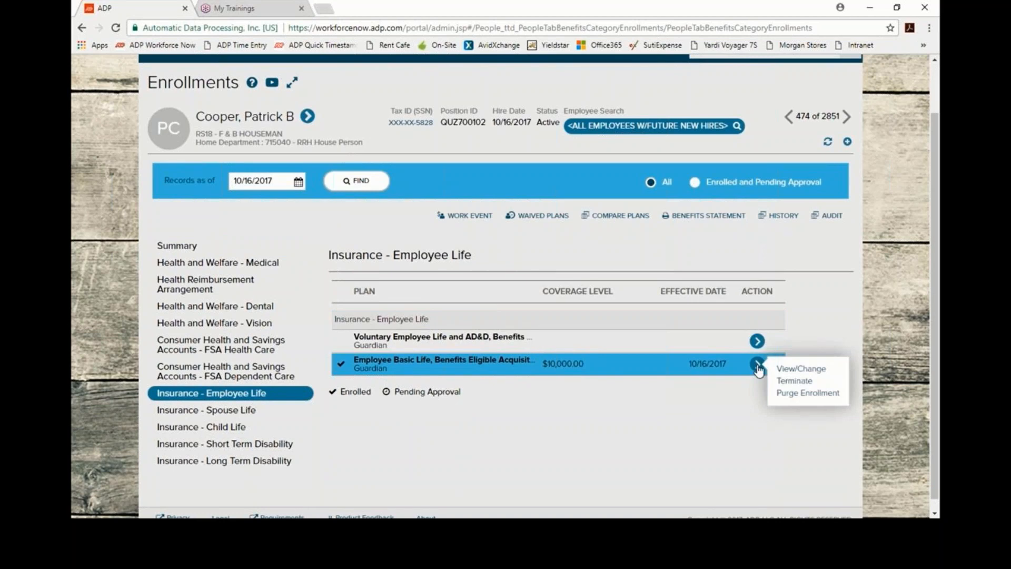
left_click(795, 368)
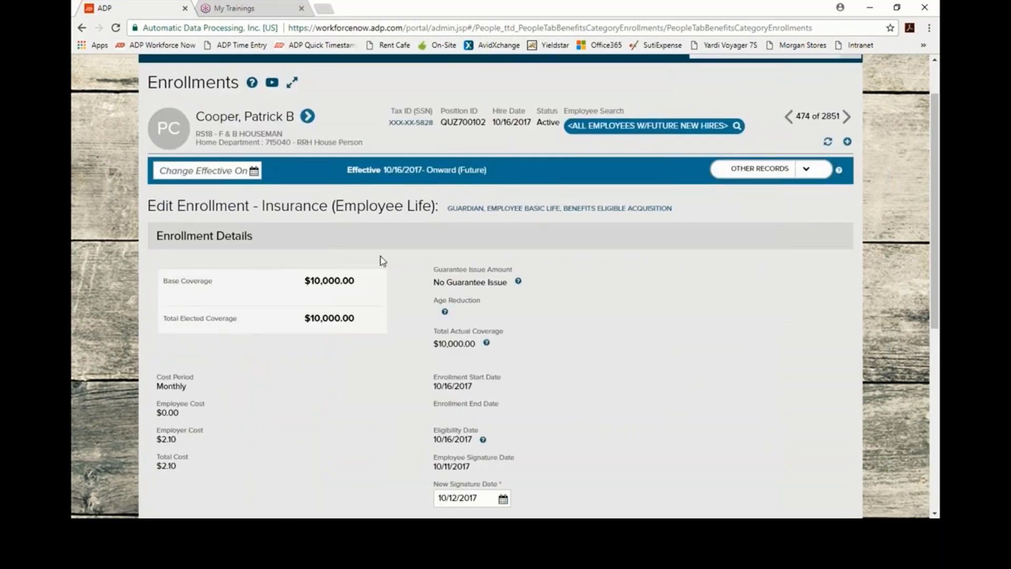
left_click(254, 172)
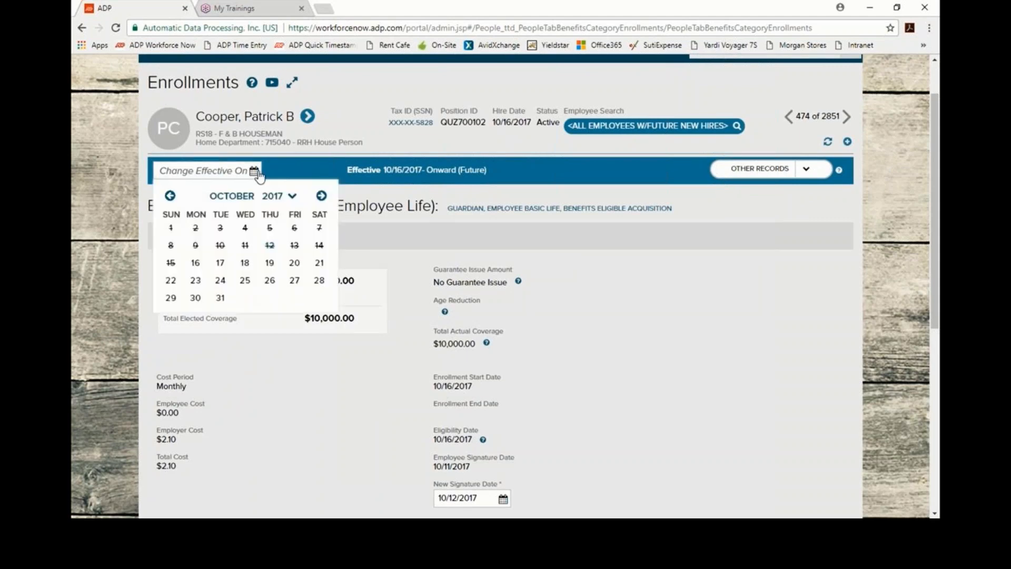
left_click(195, 265)
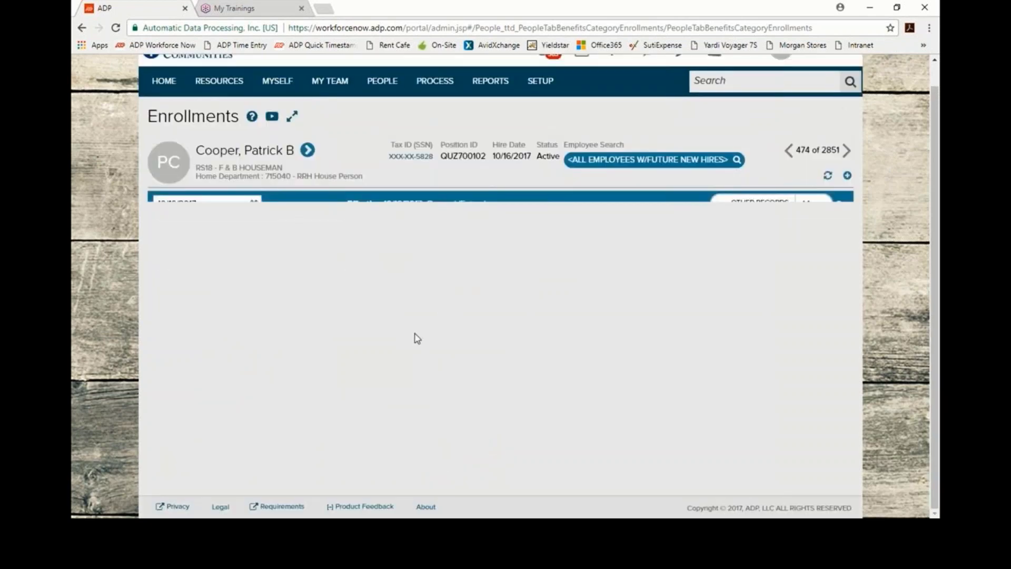
scroll(588, 360, "down", 6)
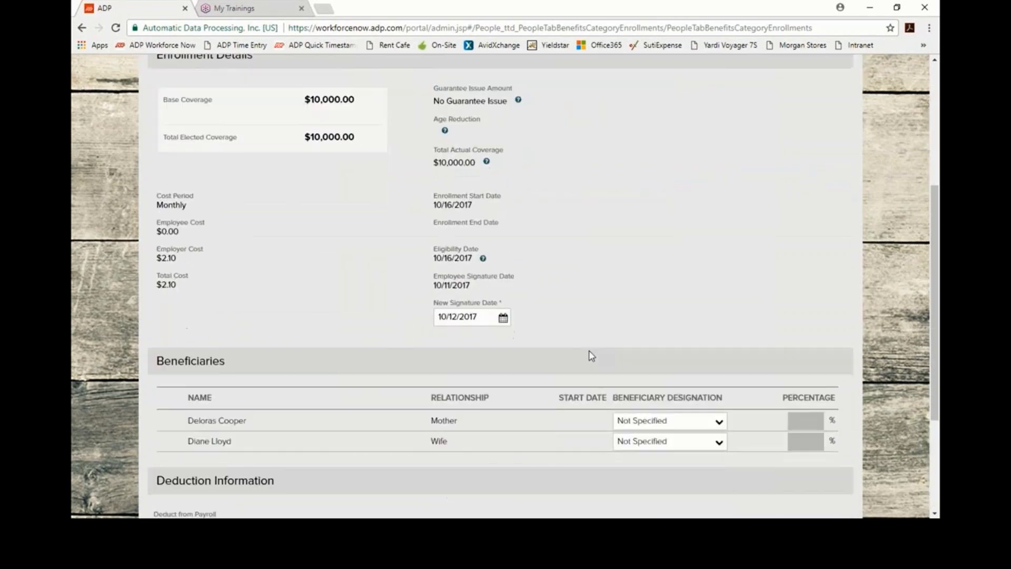
Step: Designate the mother as Contingent beneficiary with a 100% share
left_click(253, 327)
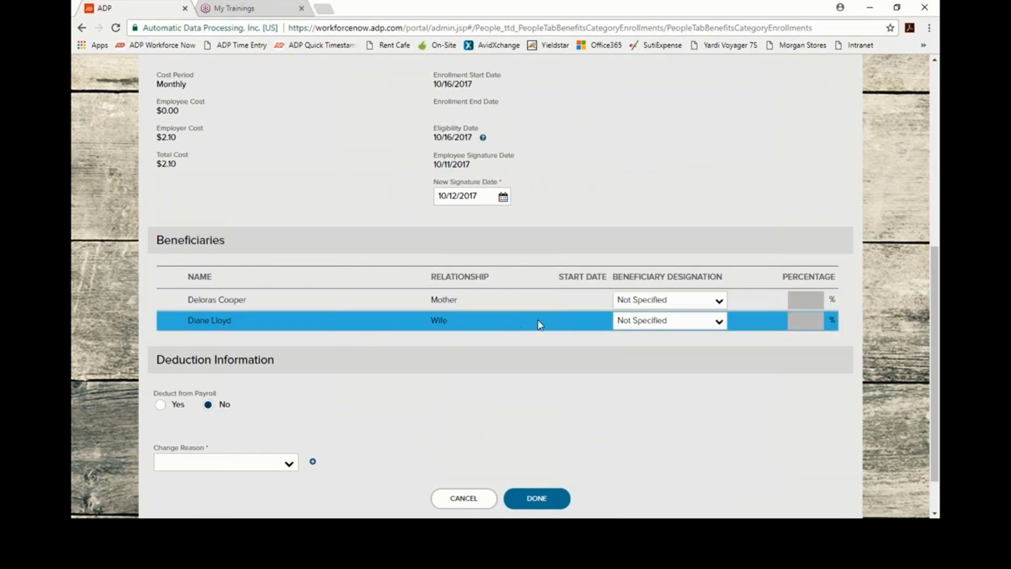
left_click(720, 302)
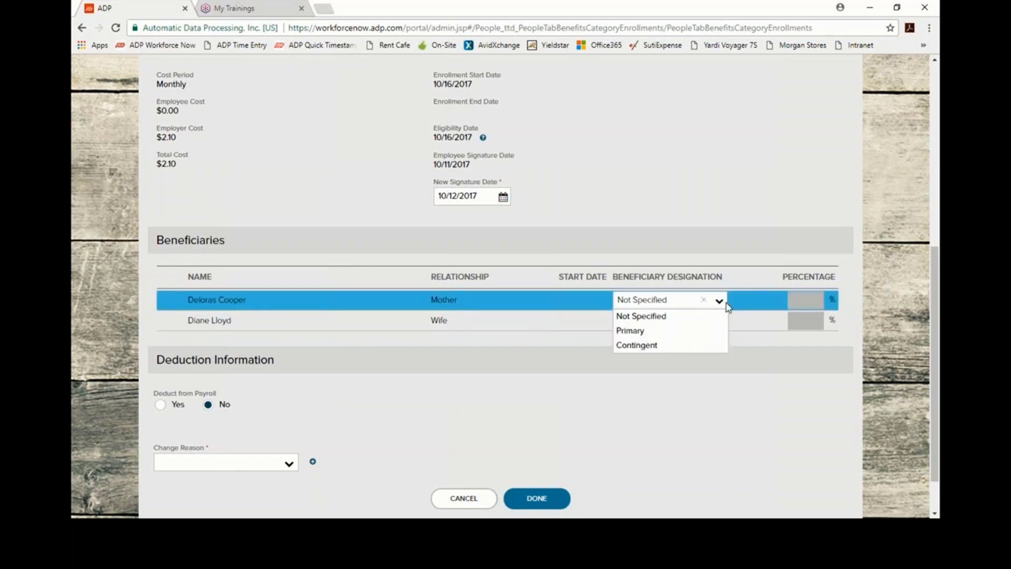
left_click(663, 345)
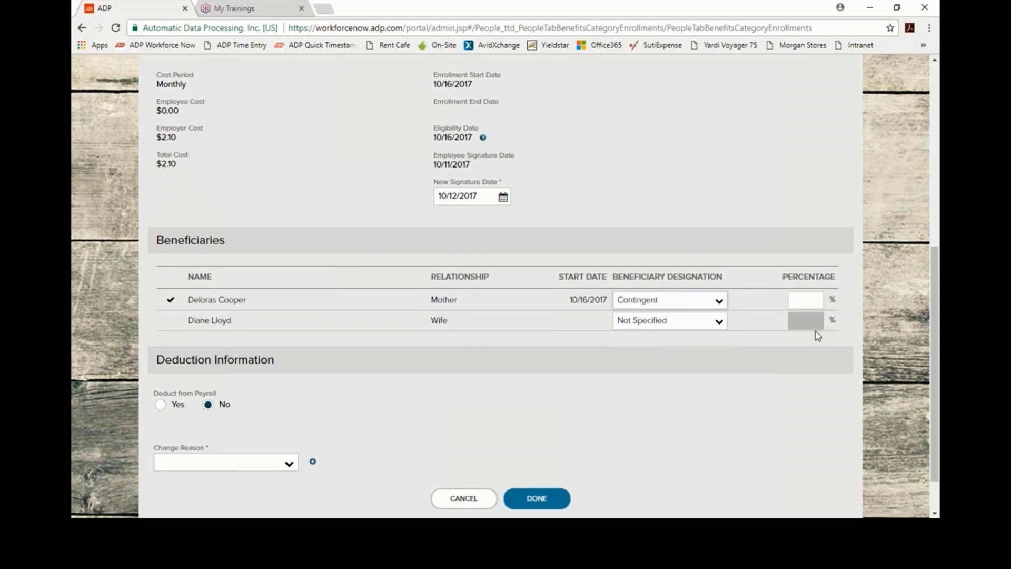
left_click(814, 299)
type("100")
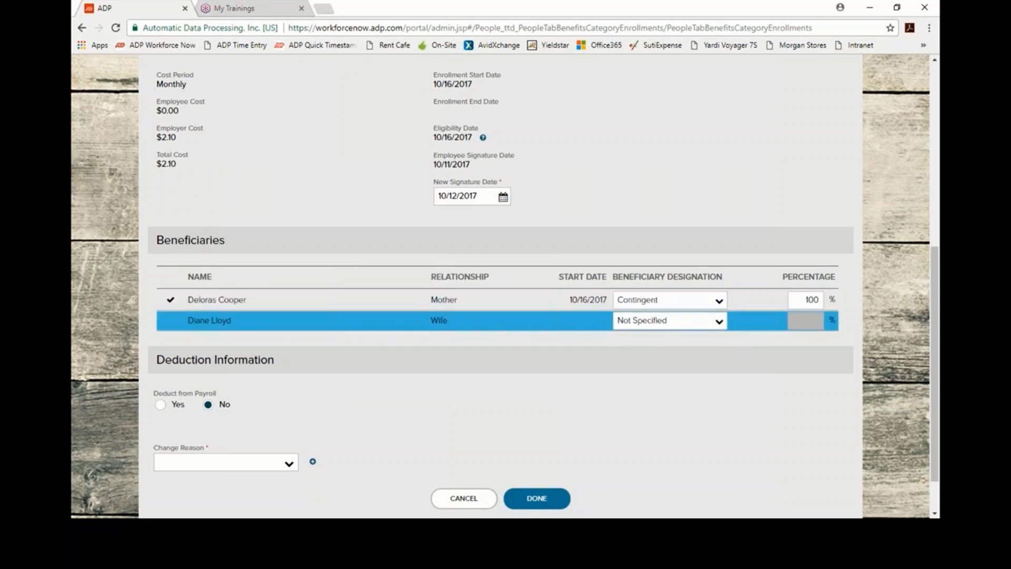
Step: Designate the wife as Primary beneficiary with a 100% share
left_click(719, 323)
left_click(680, 351)
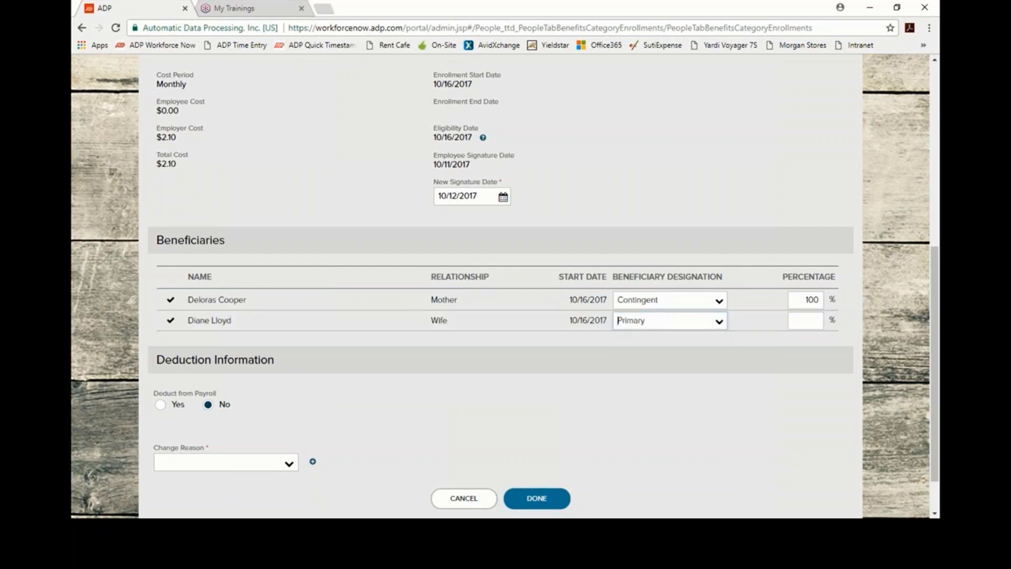
left_click(803, 323)
type("100")
scroll(226, 421, "up", 7)
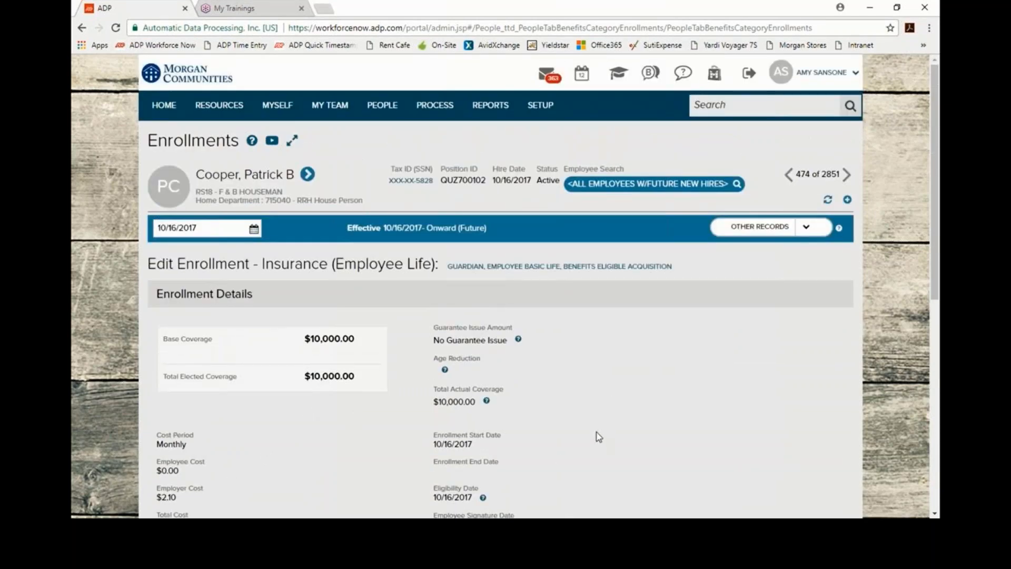
Step: Save the Basic Life beneficiary changes with change reason NH - New Hire
scroll(594, 434, "down", 8)
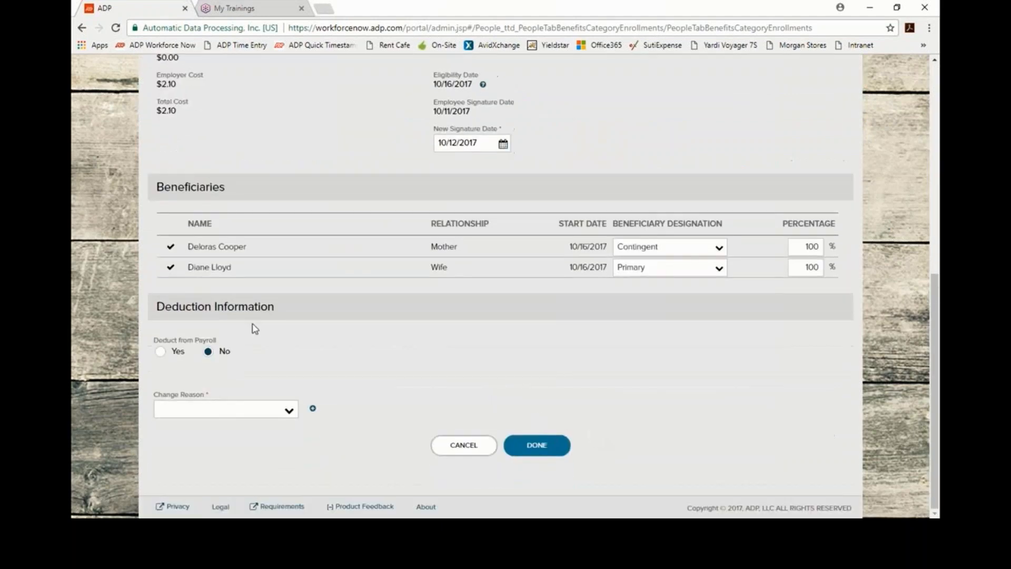
left_click(289, 416)
scroll(278, 305, "down", 4)
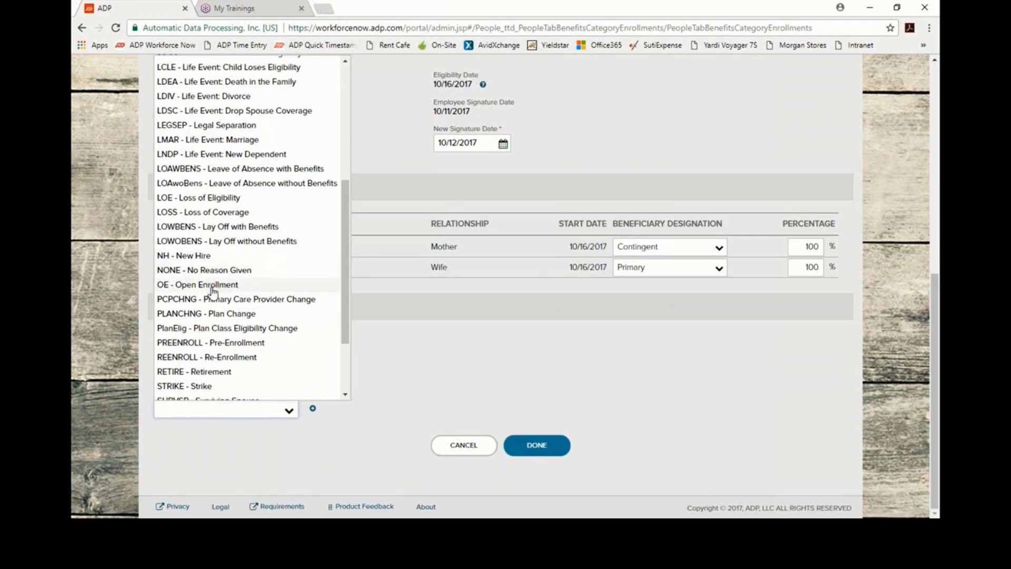
left_click(195, 256)
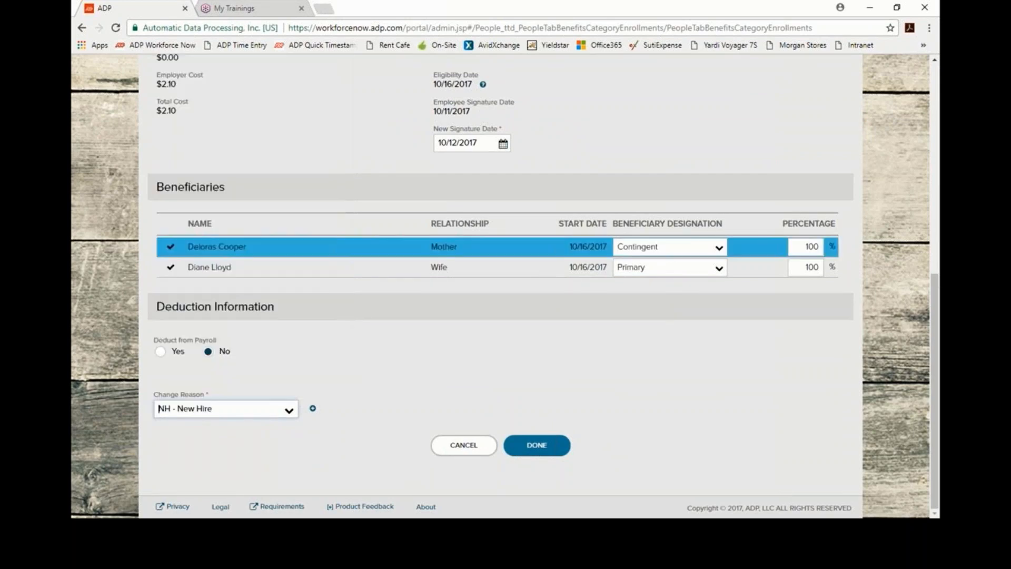
left_click(537, 446)
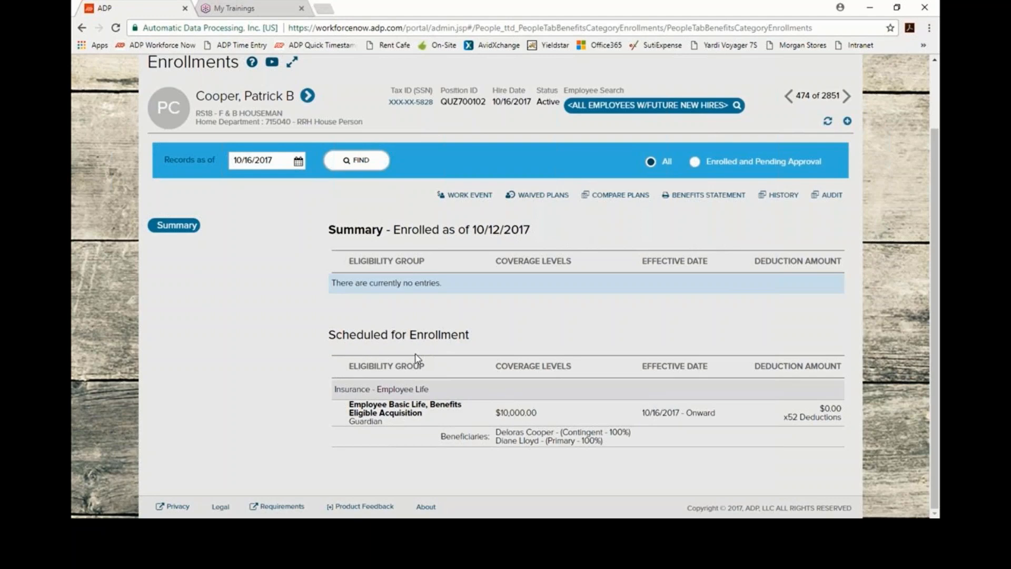
Step: Refresh the enrollment summary and list the Health and Welfare - Medical plans
left_click(357, 160)
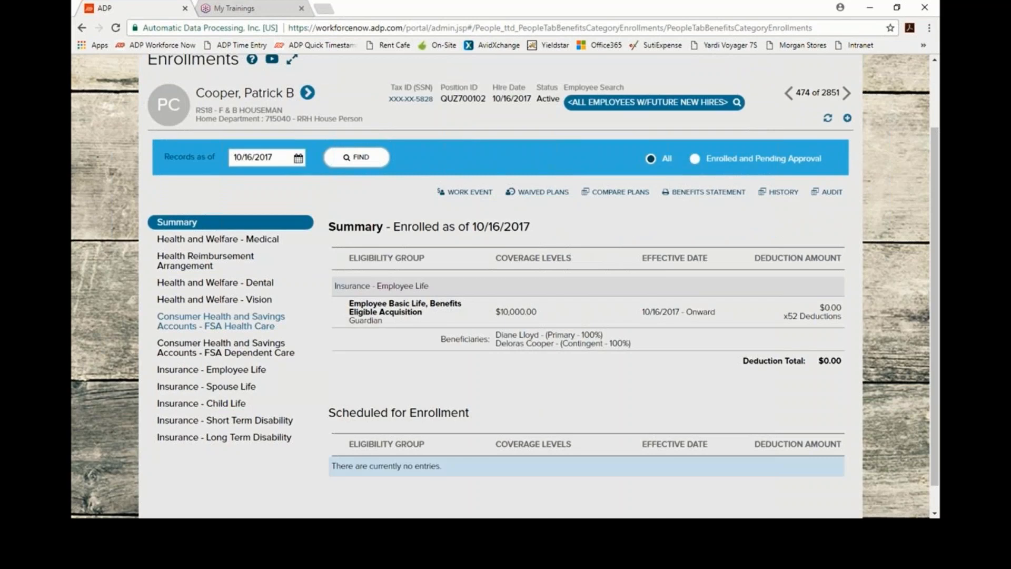
left_click(207, 240)
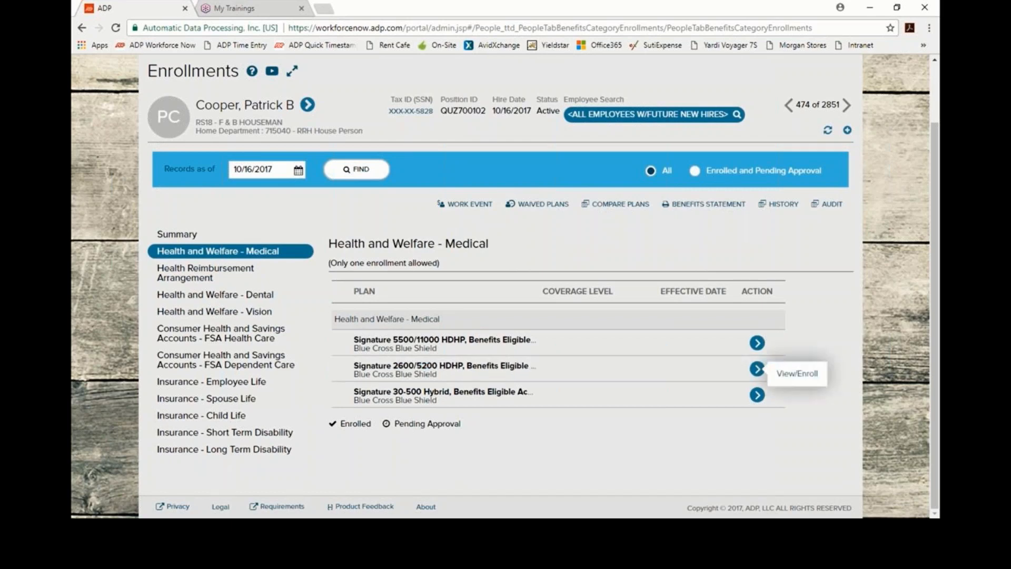
Step: Begin enrolling in Signature 2600/5200 HDHP, keeping the 10/16/2017 effective date
left_click(797, 373)
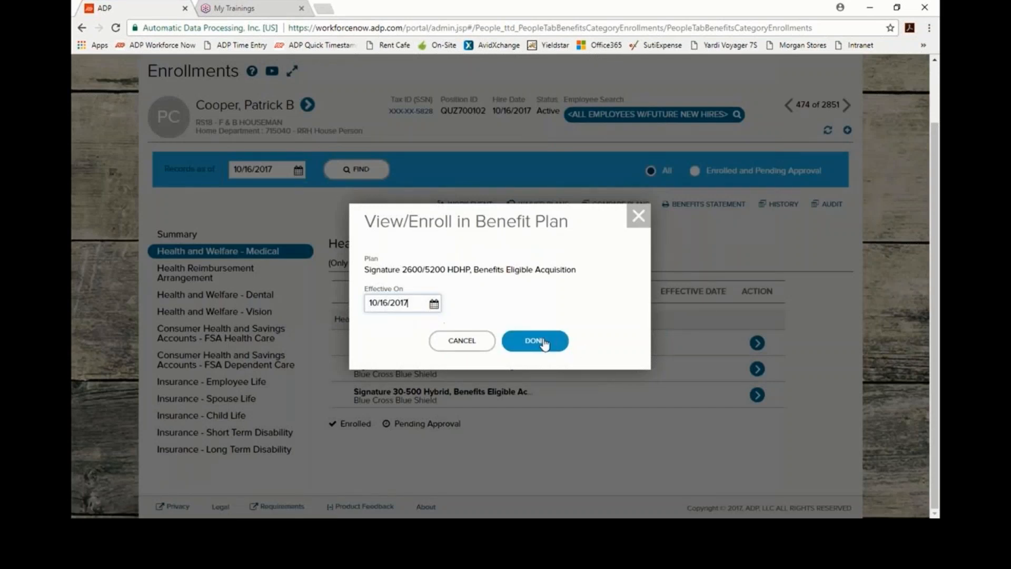
left_click(545, 342)
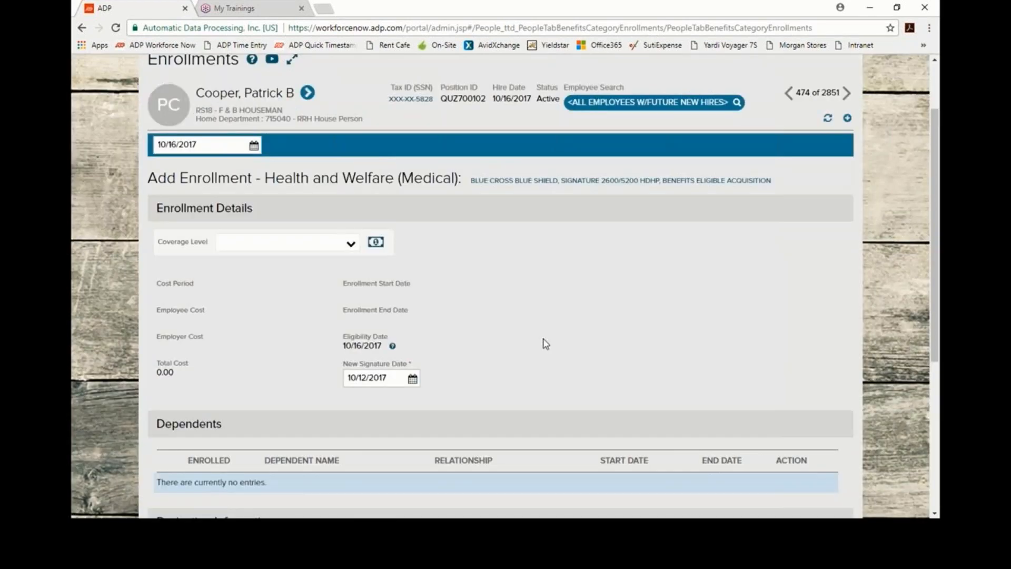
Step: Enroll in the HDHP plan at Employee coverage with change reason NH - New Hire
left_click(350, 245)
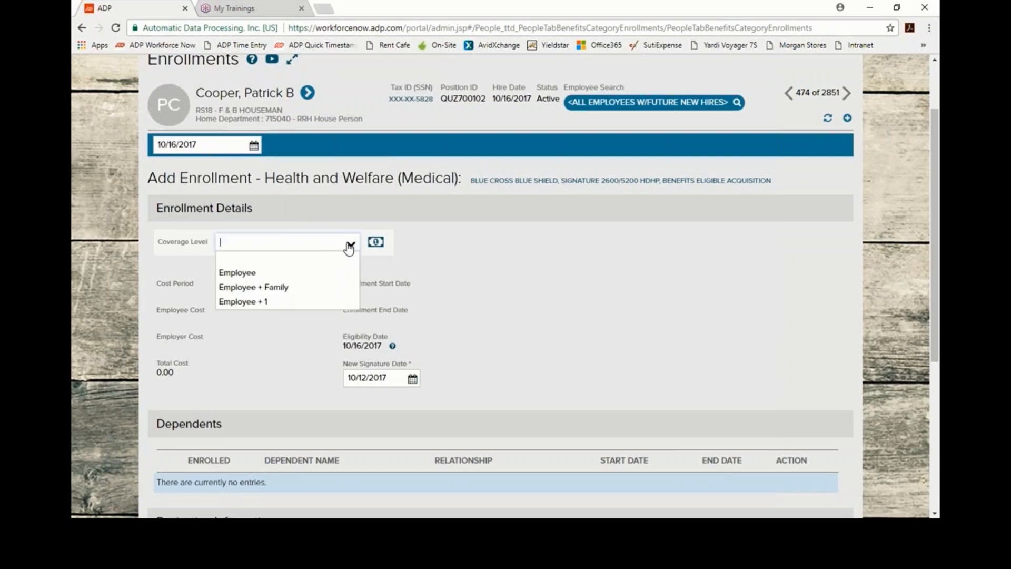
left_click(271, 279)
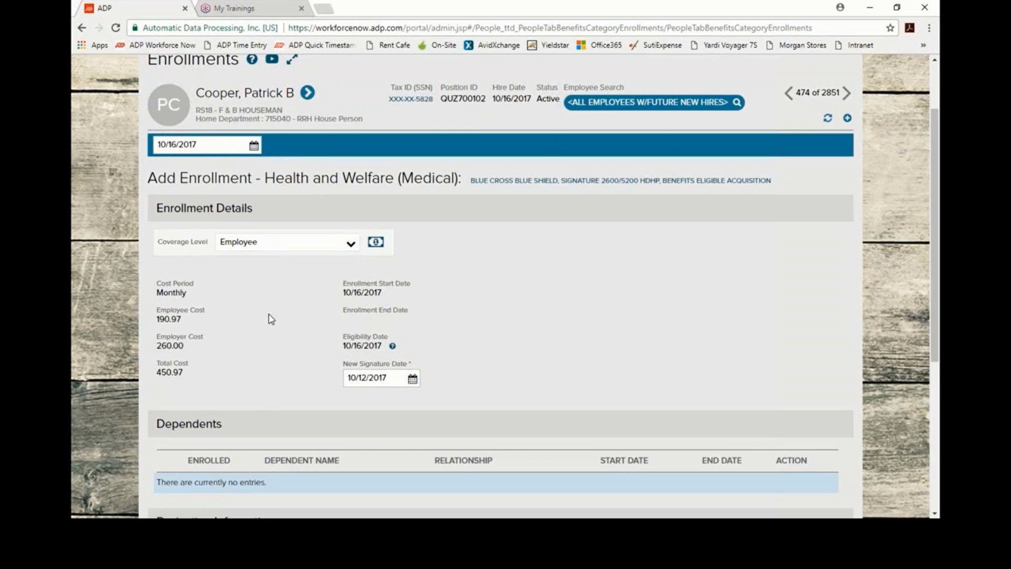
scroll(270, 317, "down", 2)
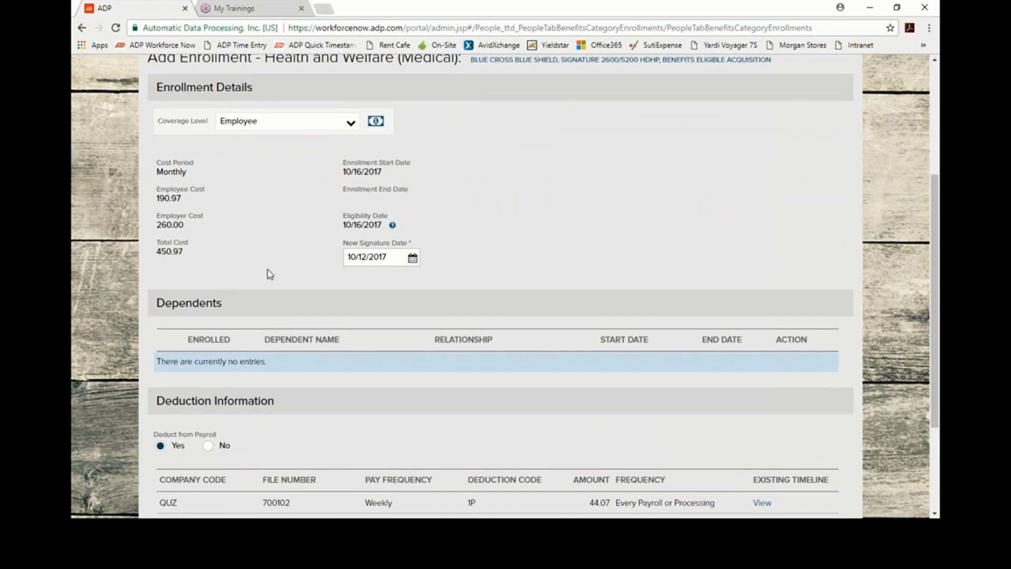
scroll(285, 242, "down", 3)
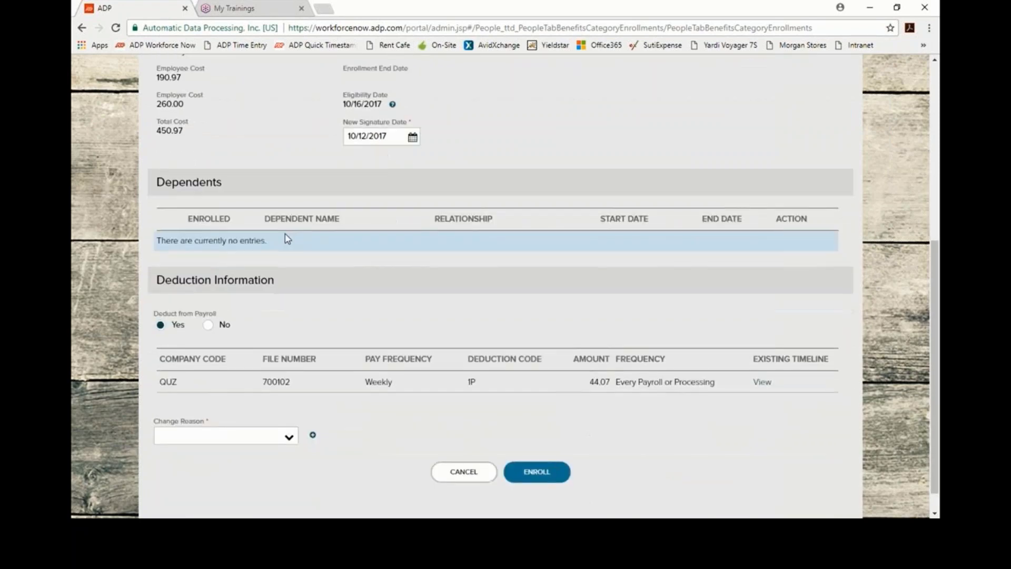
scroll(286, 239, "down", 1)
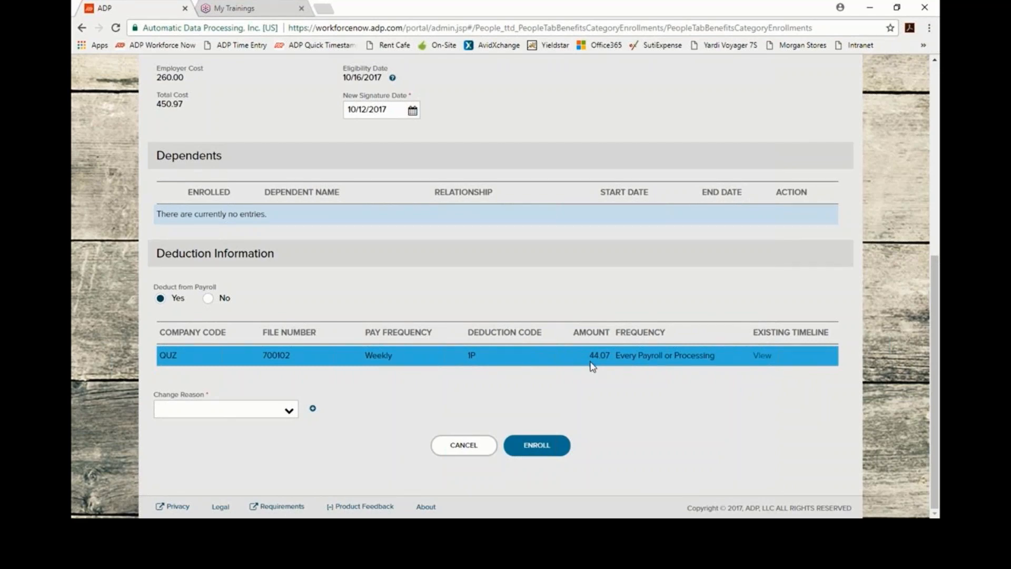
left_click(289, 411)
scroll(317, 279, "down", 3)
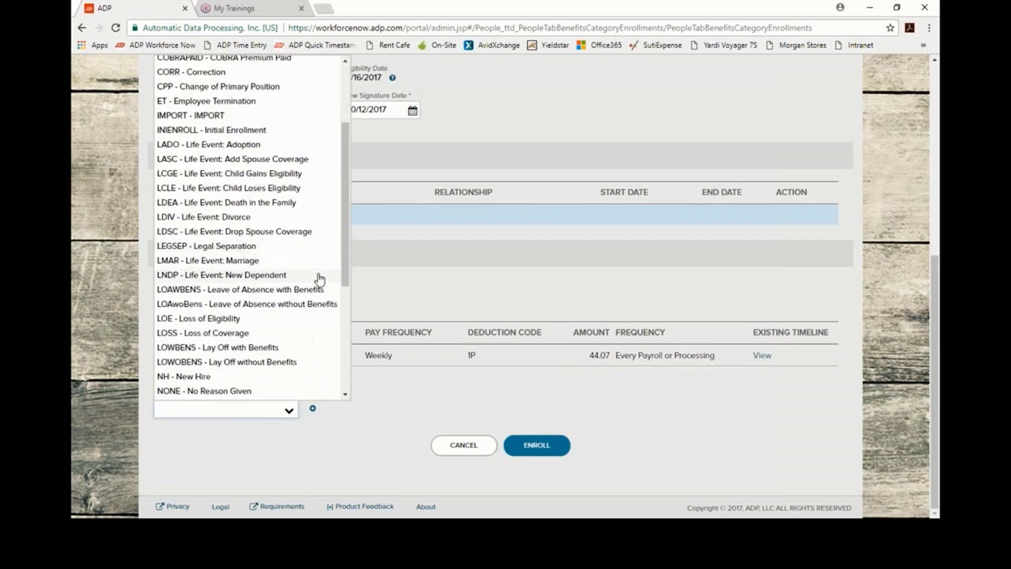
scroll(317, 279, "down", 1)
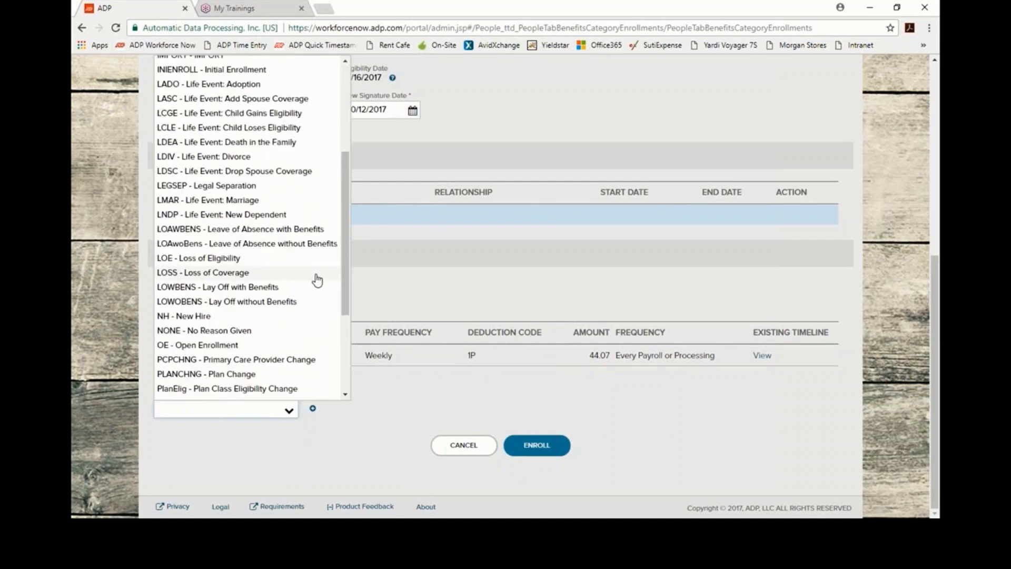
left_click(245, 317)
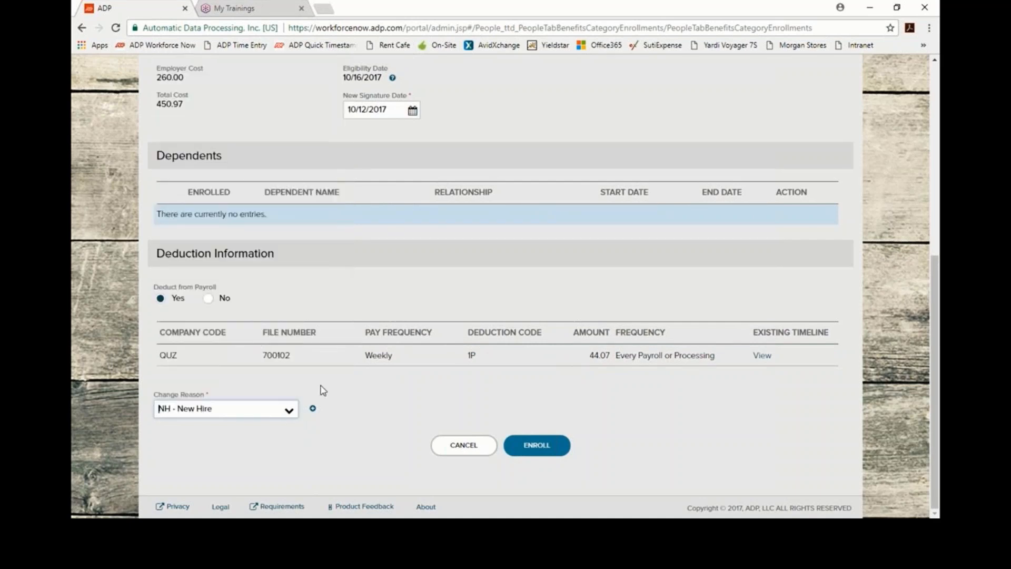
left_click(540, 451)
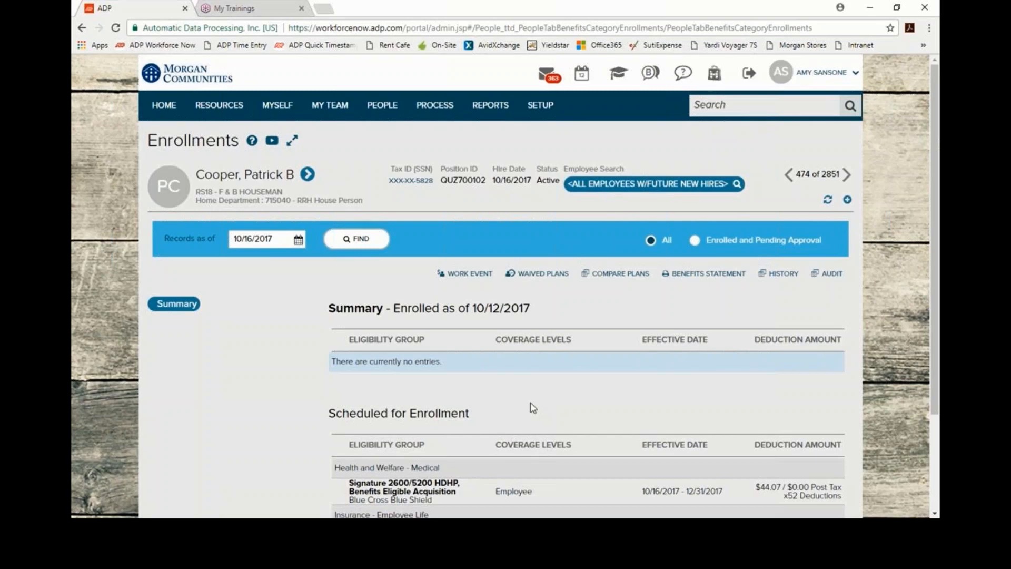
Step: Refresh the summary as of 10/16/2017, showing HDHP medical and Basic Life totalling $44.07
scroll(533, 406, "down", 3)
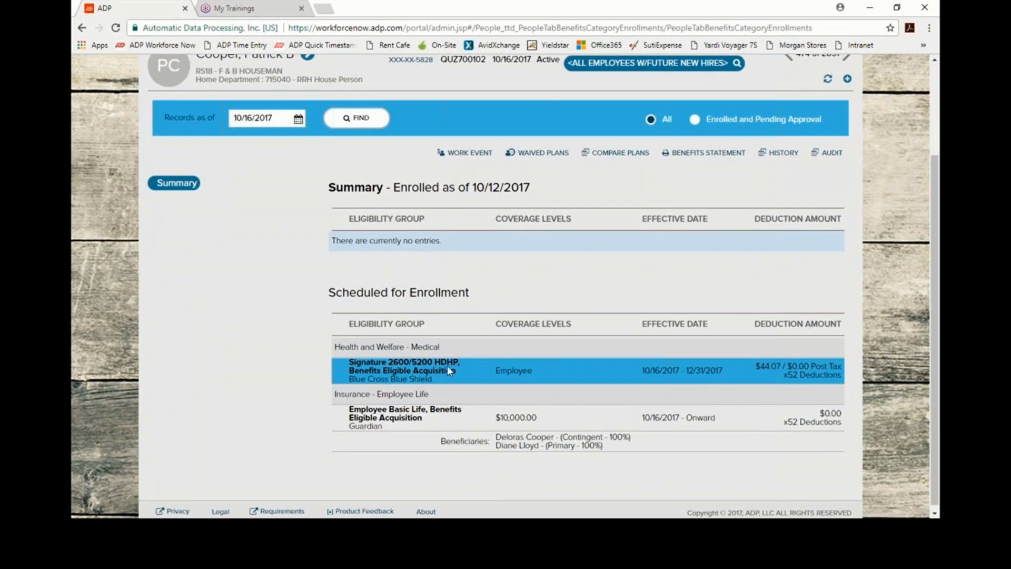
left_click(354, 122)
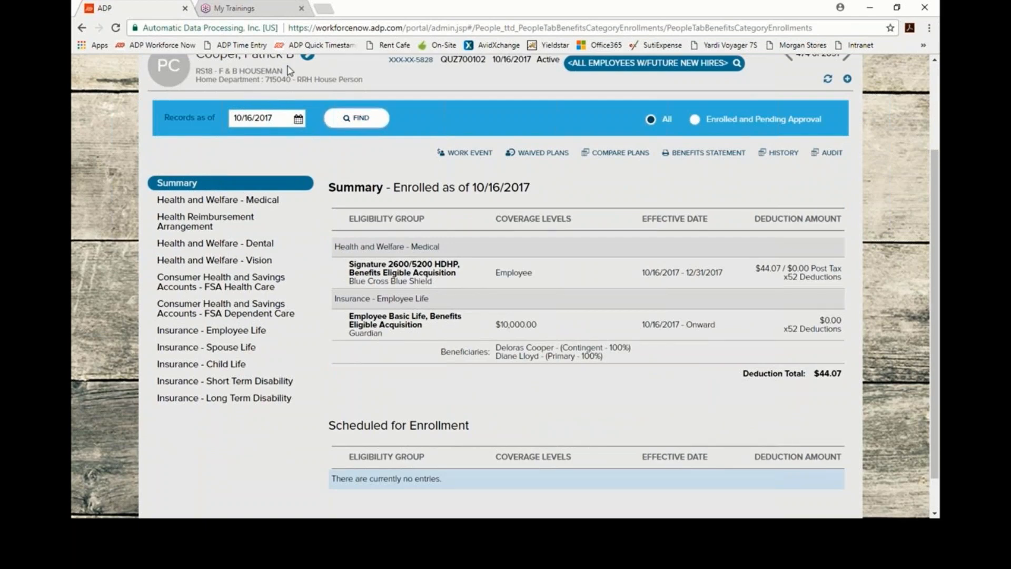
Step: Start enrolling in the Health Reimbursement Single Plan effective 10/16/2017
left_click(199, 226)
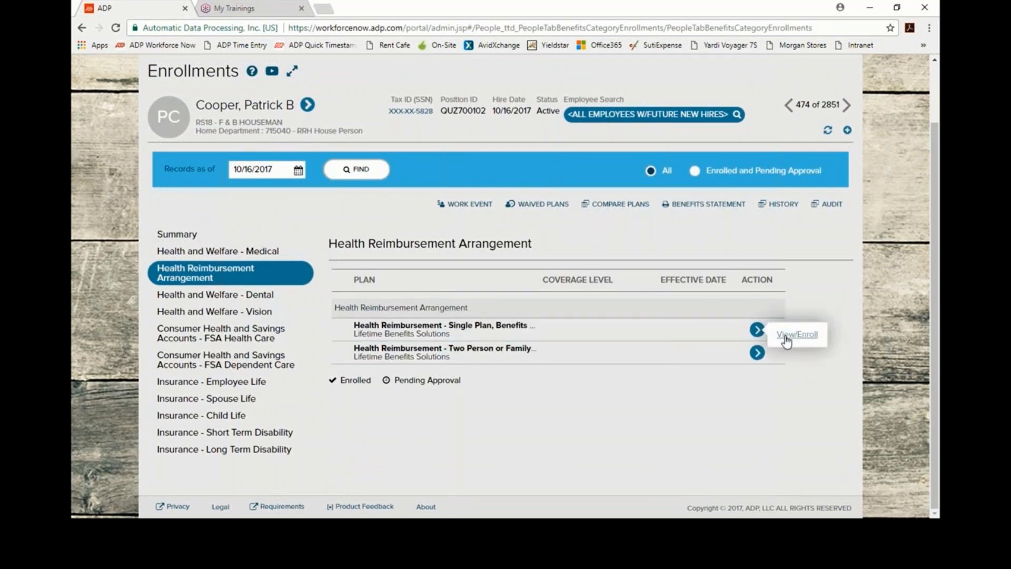
left_click(758, 331)
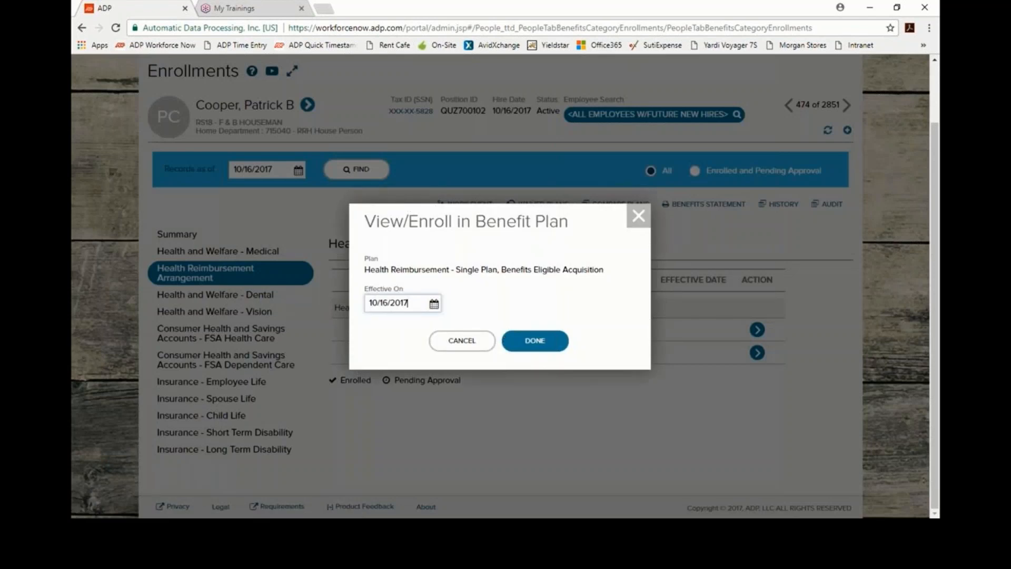
left_click(523, 344)
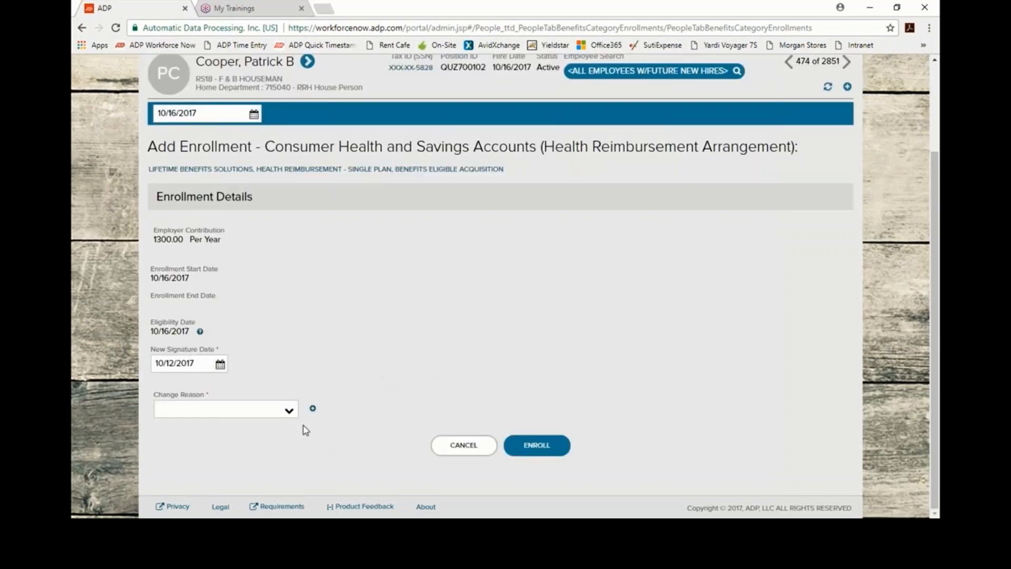
Step: Submit the HRA enrollment with reason NH - New Hire and refresh the summary
left_click(289, 411)
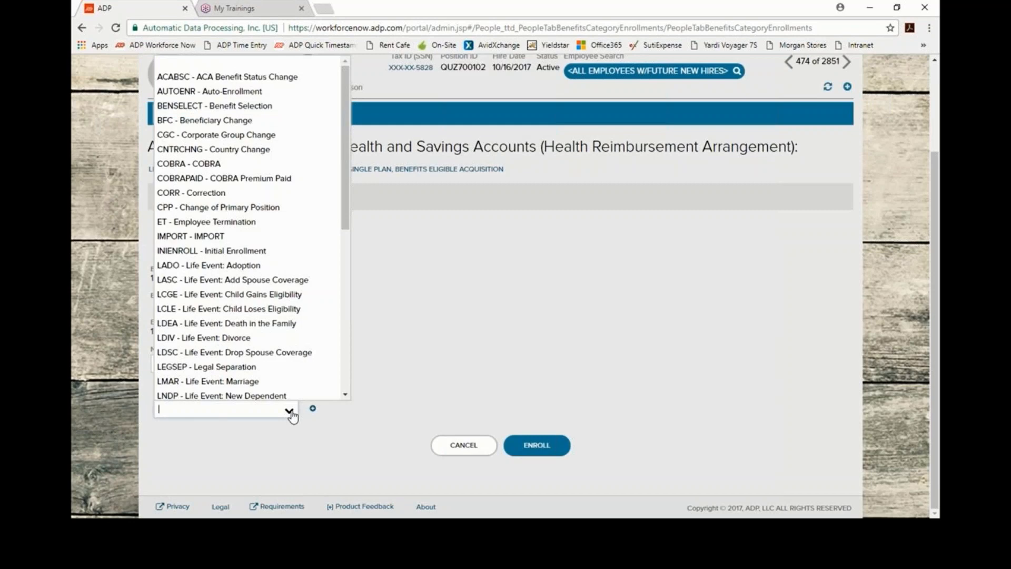
scroll(240, 219, "down", 3)
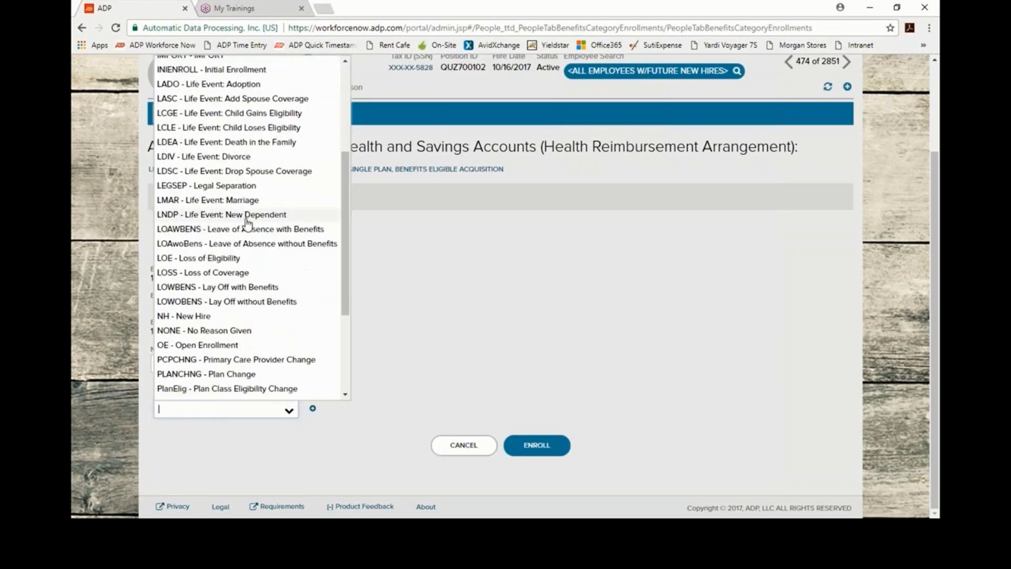
left_click(263, 317)
left_click(537, 446)
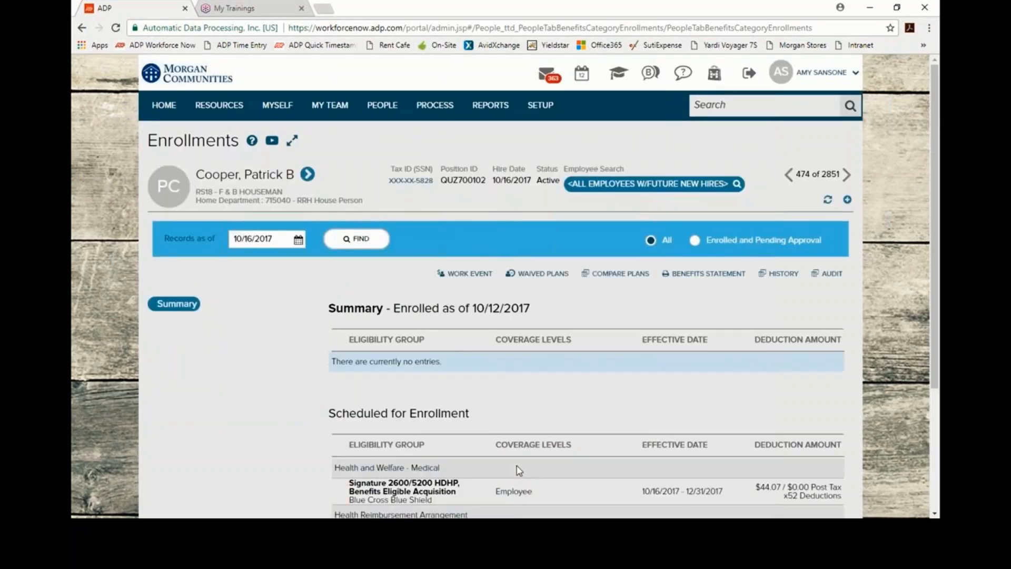
scroll(564, 411, "down", 3)
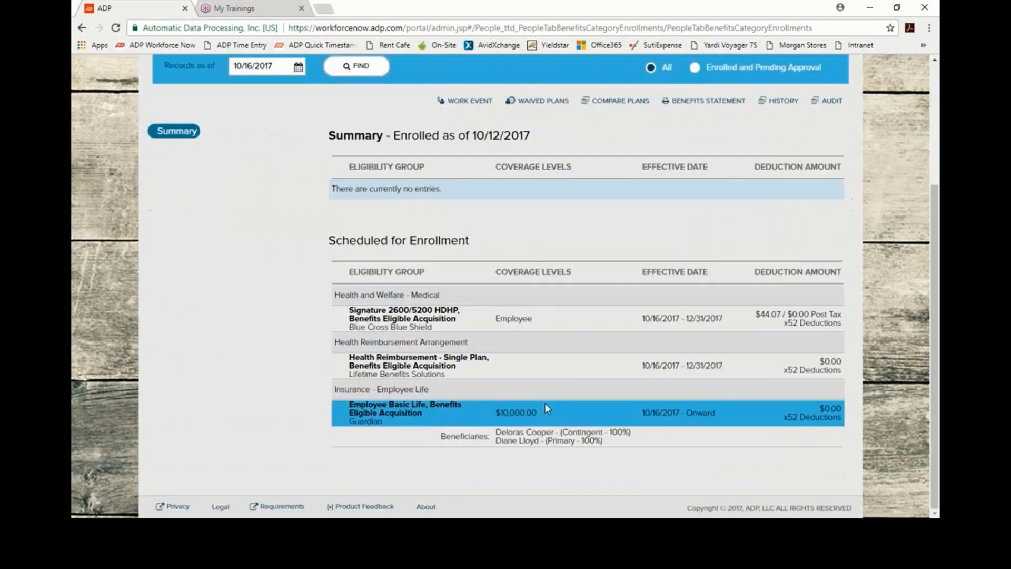
left_click(436, 372)
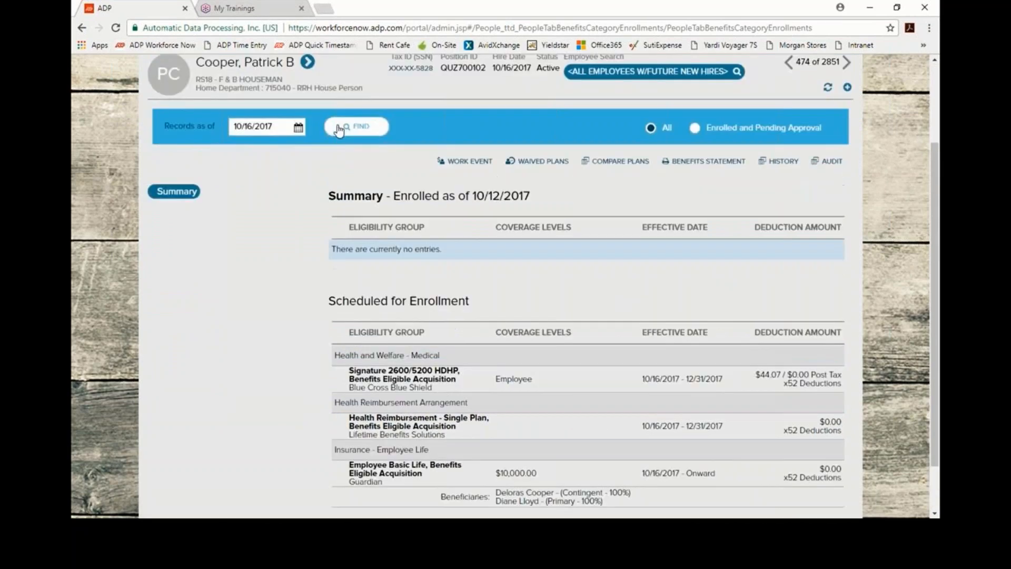
scroll(329, 444, "down", 1)
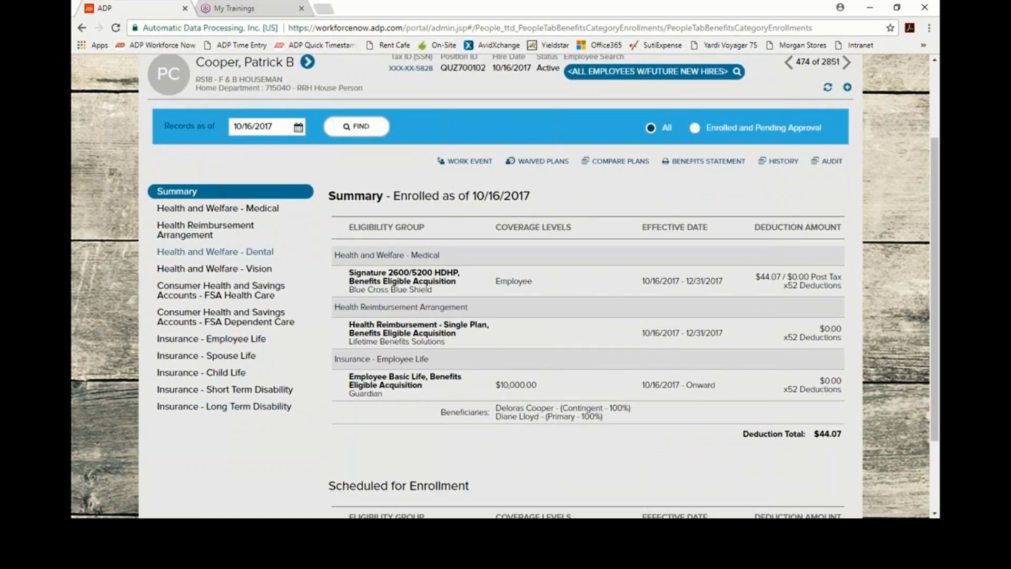
Step: Start the Guardian Dental High Plan enrollment at Employee coverage, effective 10/16/2017
left_click(268, 257)
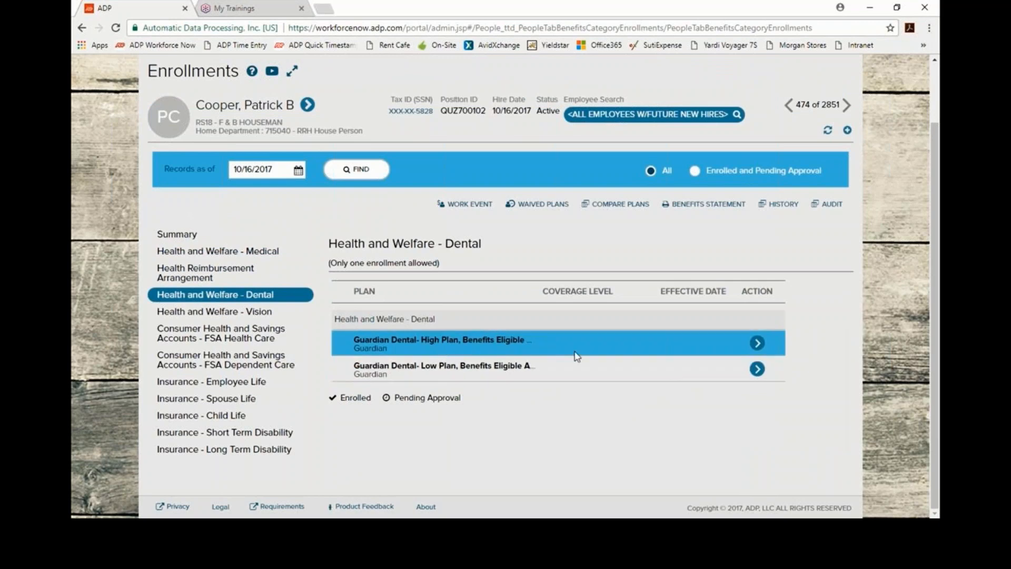
left_click(762, 342)
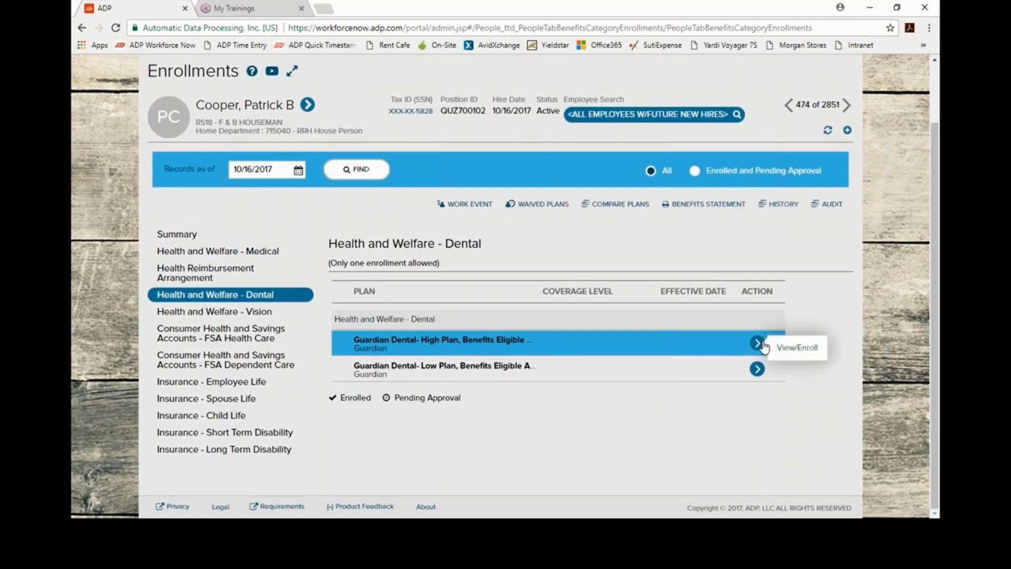
left_click(808, 350)
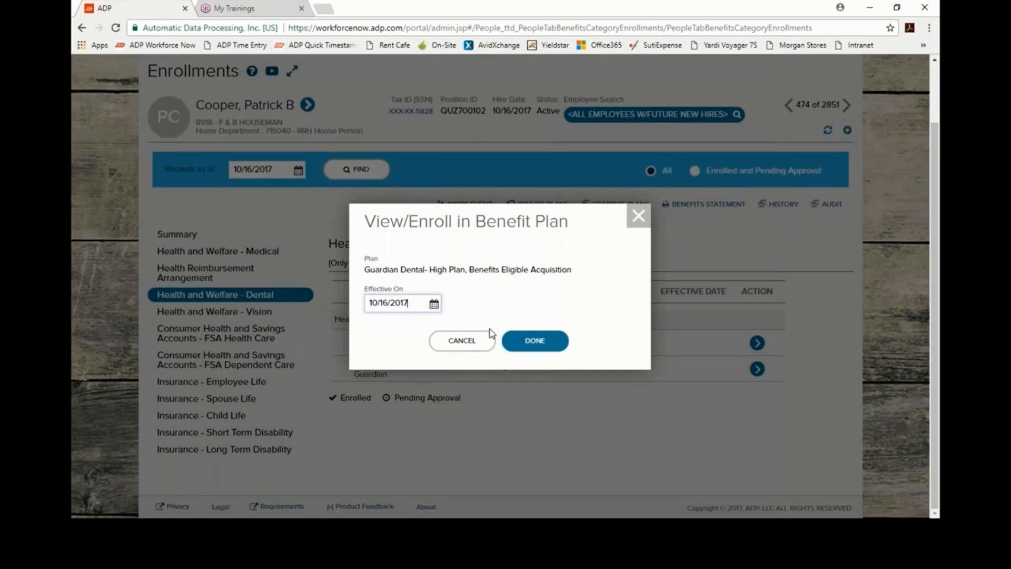
left_click(535, 345)
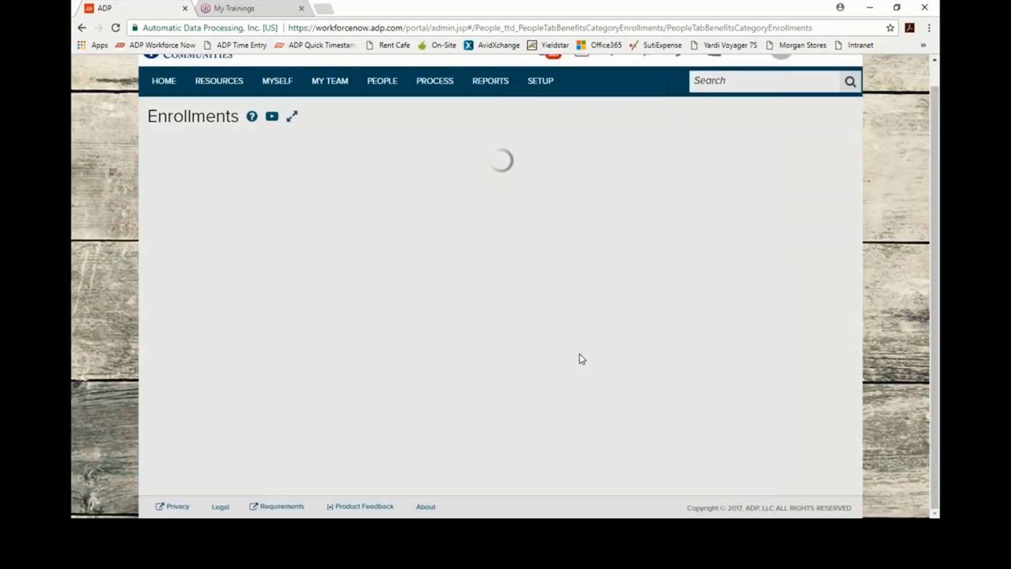
left_click(350, 213)
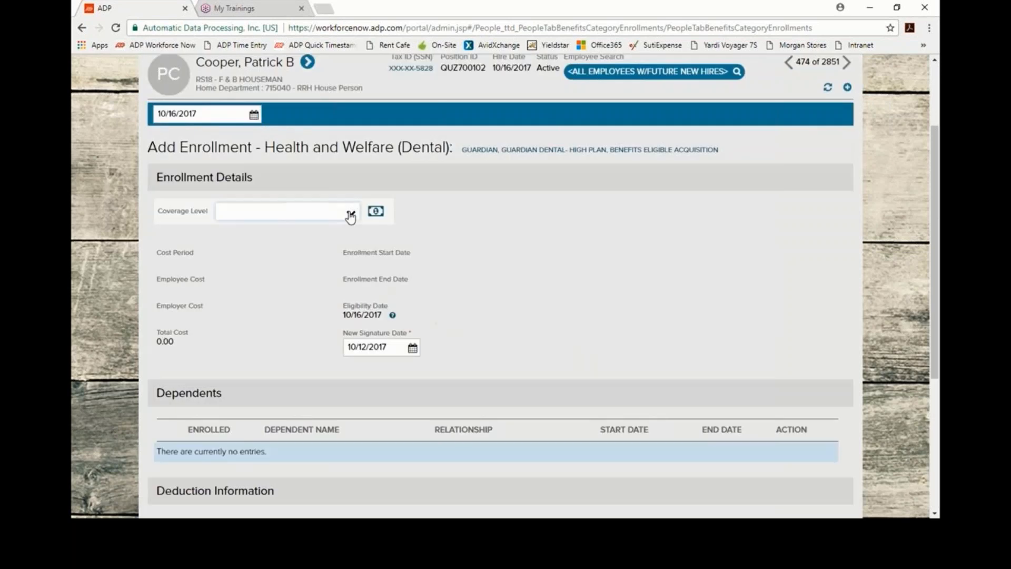
left_click(251, 244)
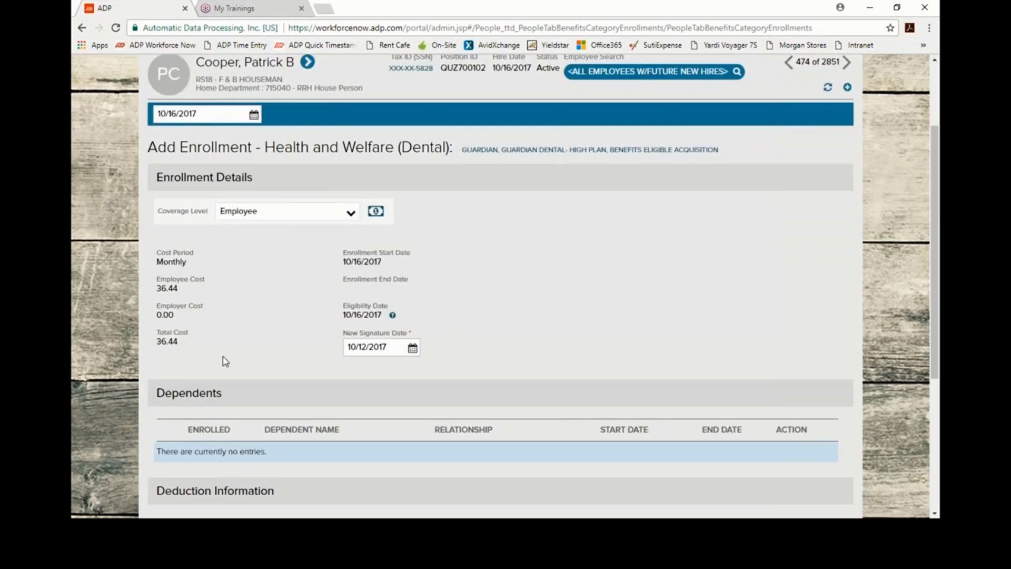
Step: Submit the dental enrollment with change reason NH - New Hire
scroll(227, 325, "down", 4)
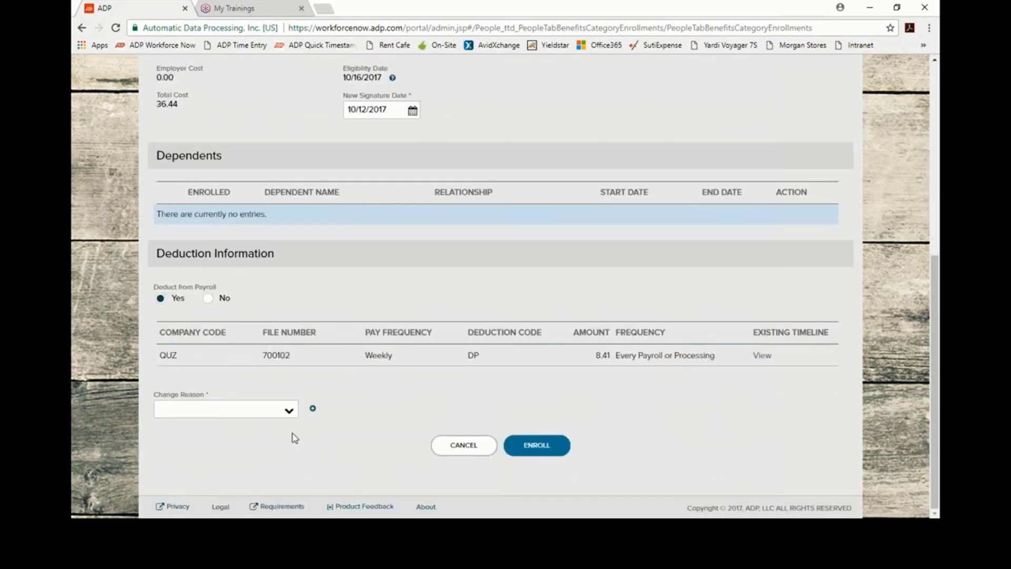
left_click(289, 410)
scroll(264, 291, "down", 3)
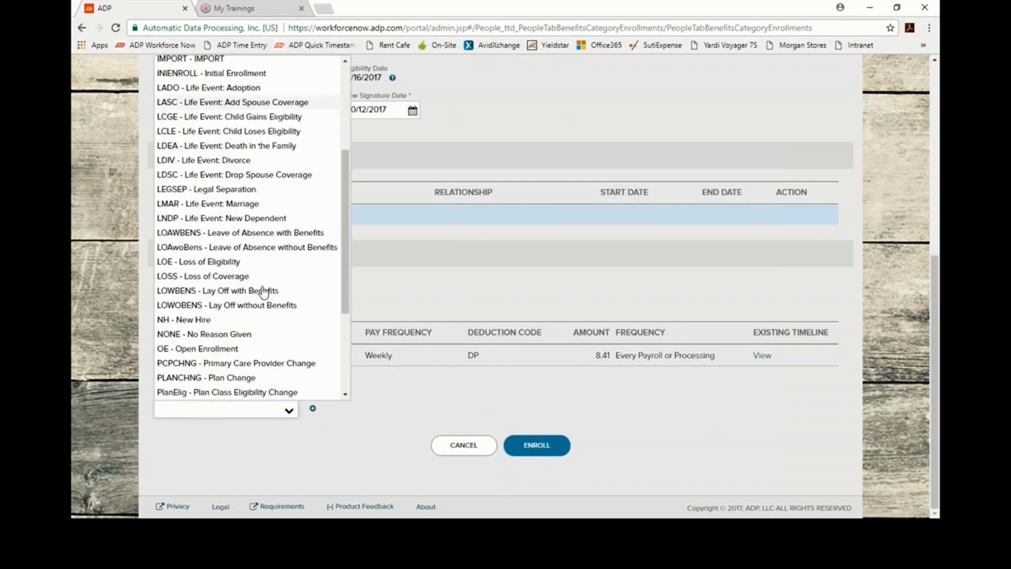
left_click(223, 317)
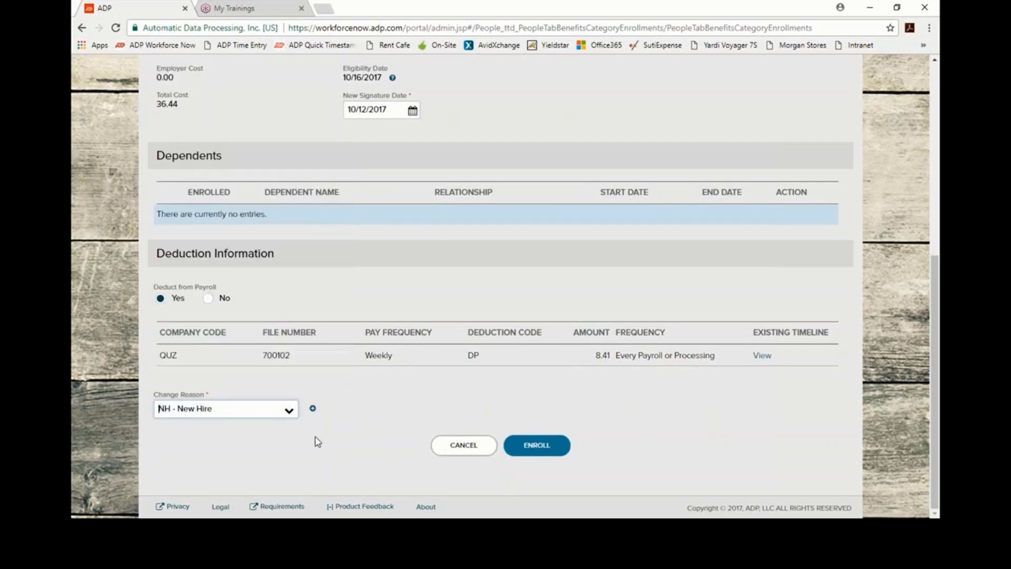
left_click(537, 448)
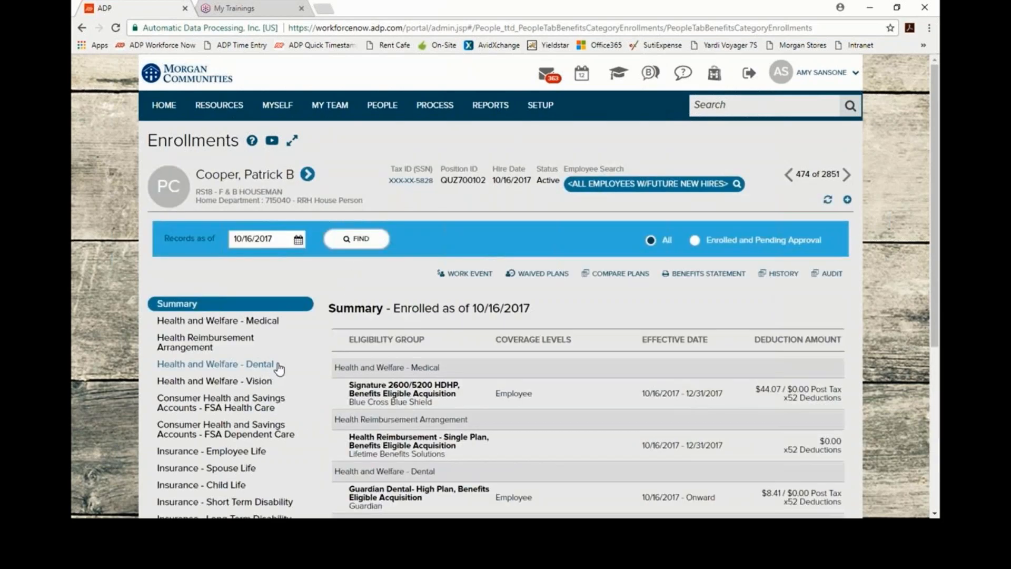
scroll(271, 371, "down", 3)
Step: Start the Guardian Davis Vision enrollment at Employee coverage, effective 10/16/2017
left_click(266, 380)
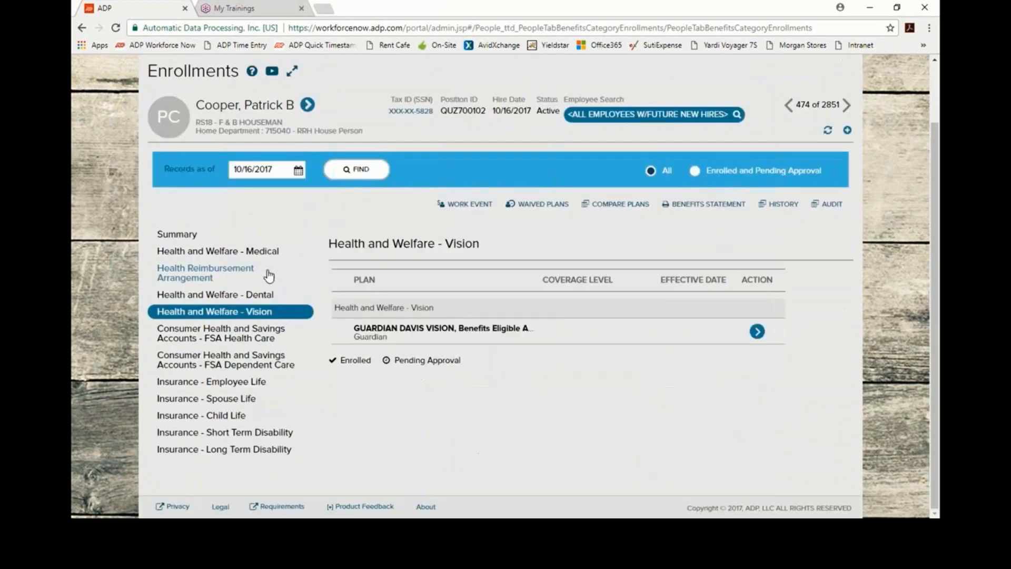
left_click(758, 332)
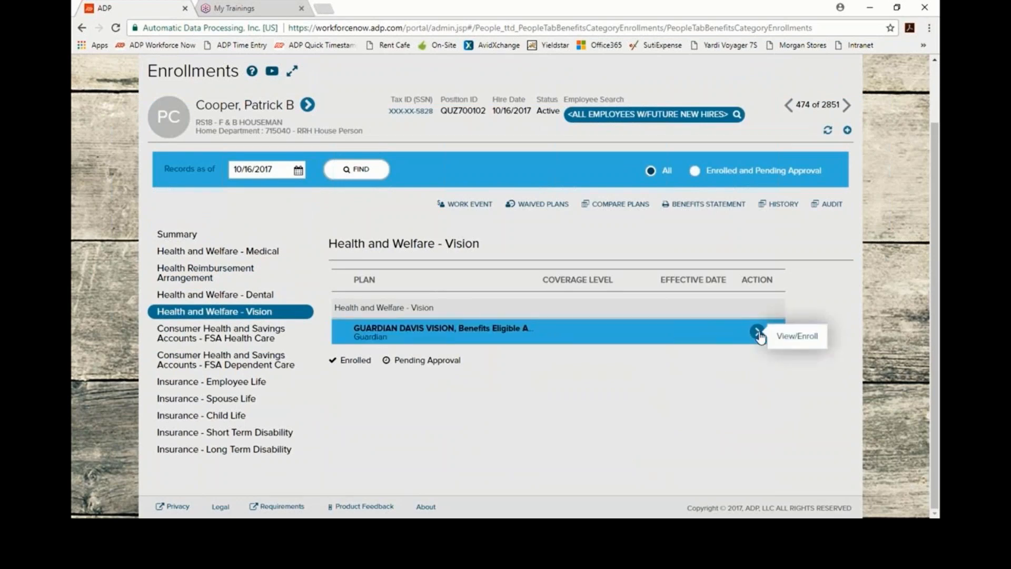
left_click(793, 338)
left_click(536, 342)
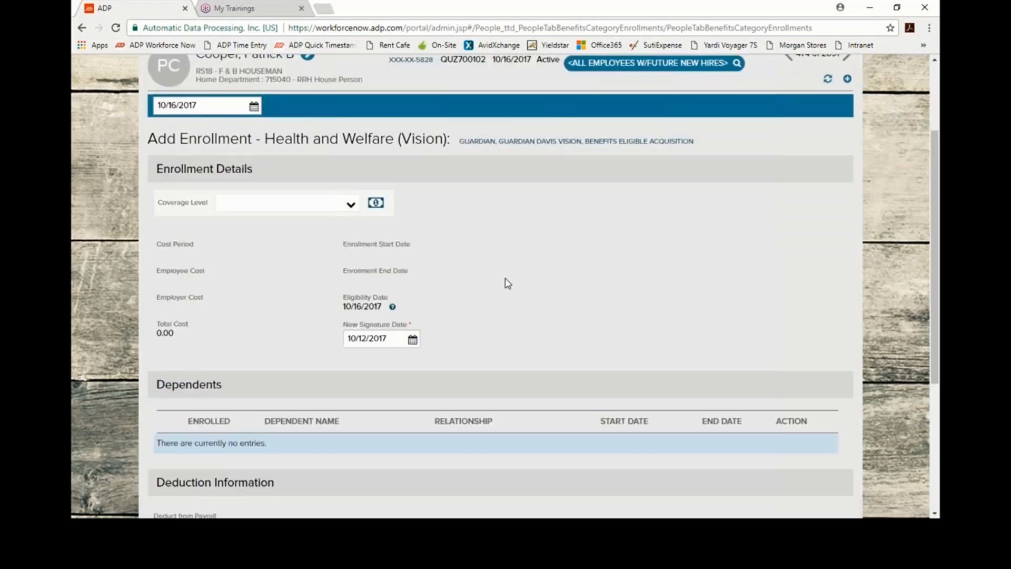
left_click(349, 205)
left_click(309, 235)
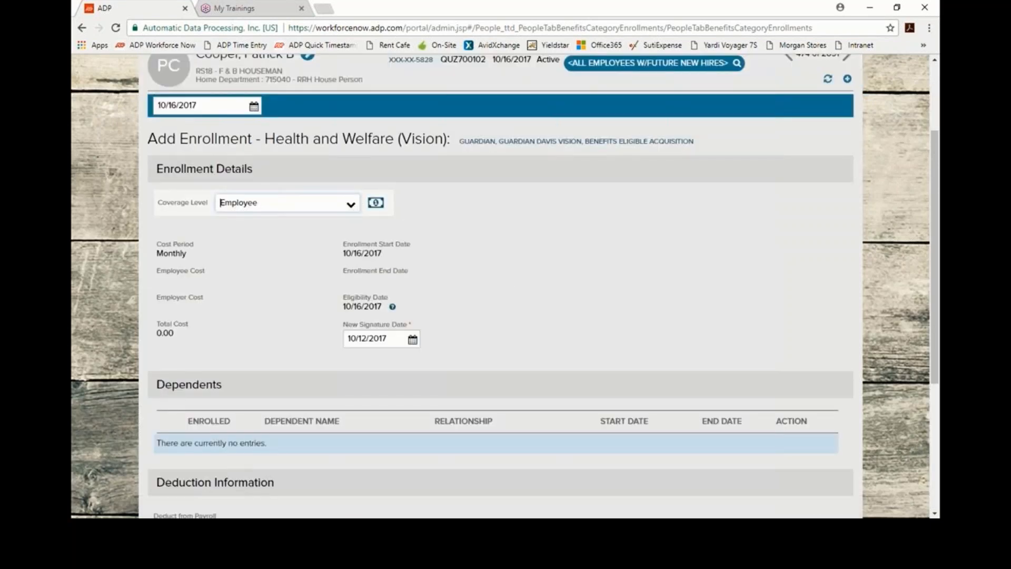
Step: Submit the vision enrollment with change reason NH - New Hire
scroll(261, 250, "down", 5)
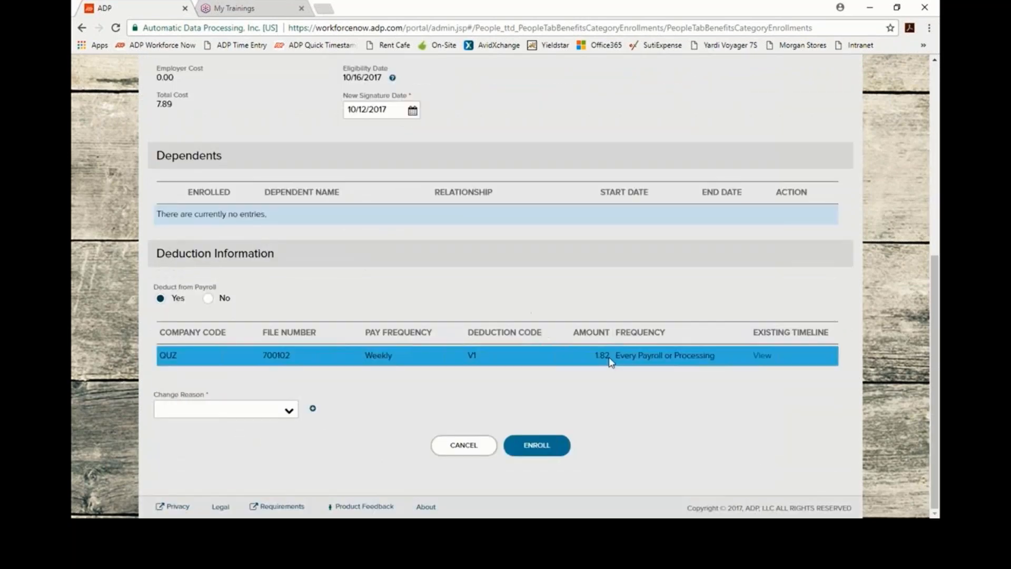
left_click(289, 416)
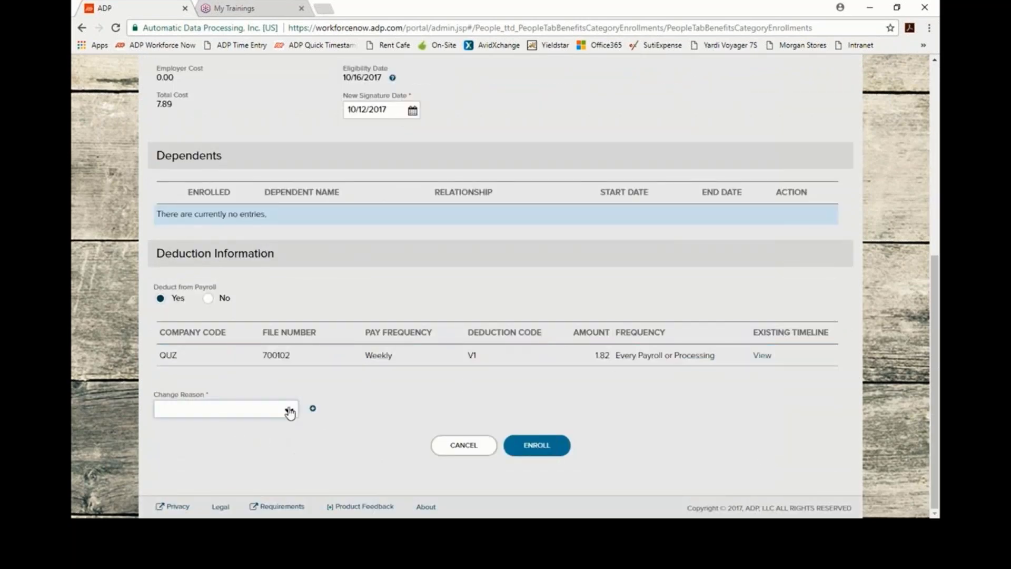
scroll(212, 263, "down", 3)
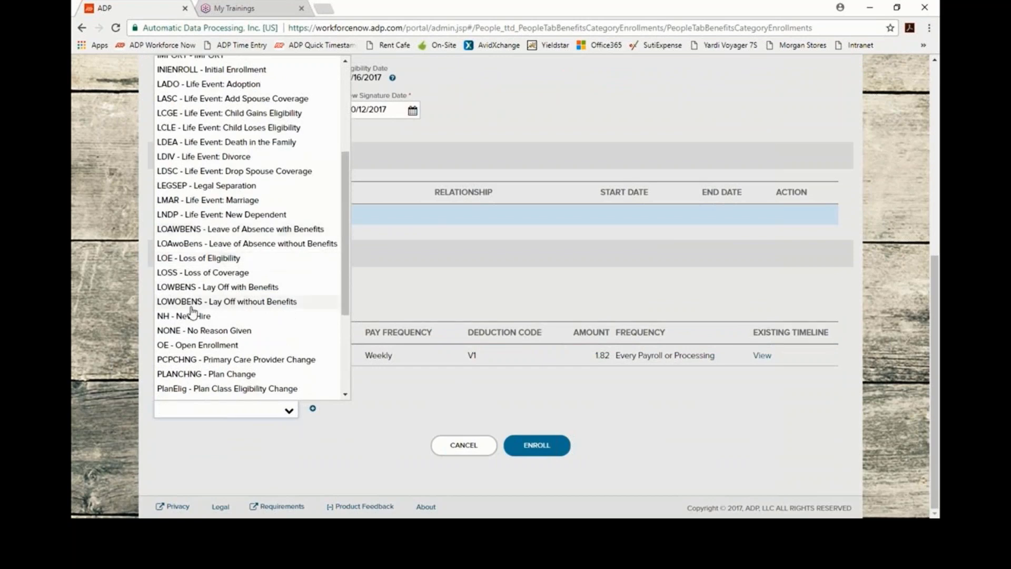
left_click(210, 317)
left_click(537, 445)
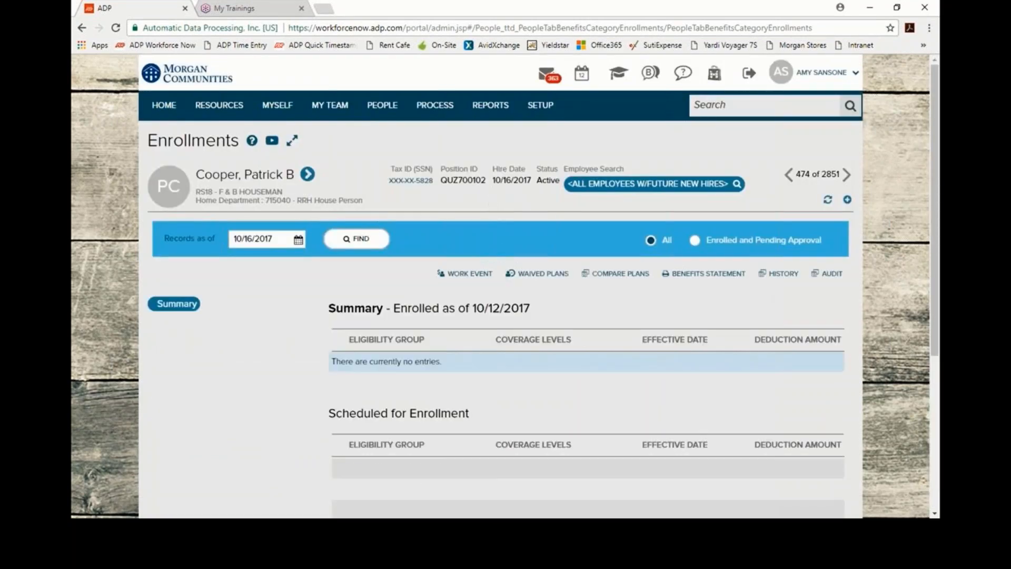
Step: Reload the 10/16/2017 enrollment summary and review its plans, including Guardian Davis Vision at $1.82
left_click(353, 239)
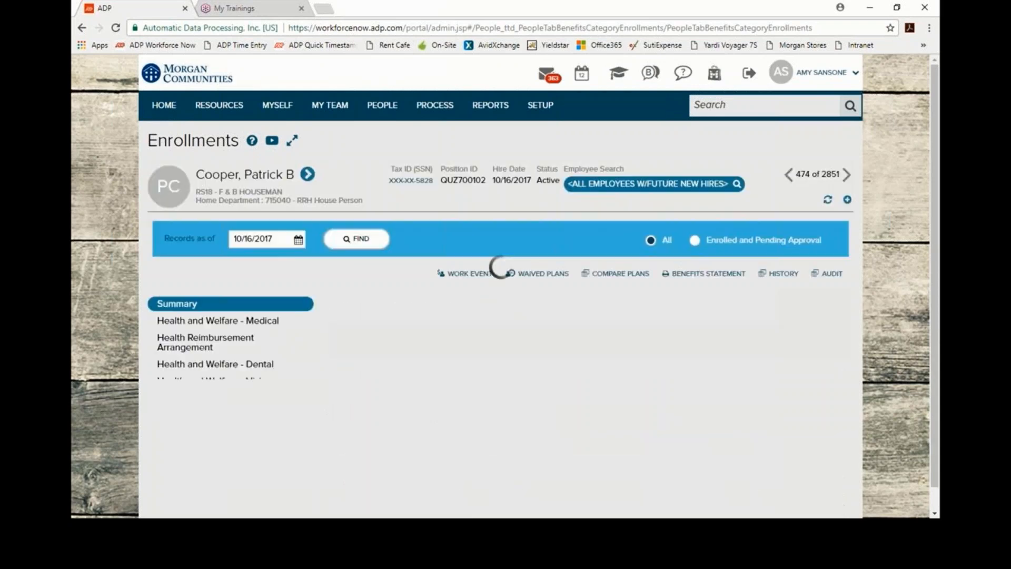
scroll(282, 341, "down", 1)
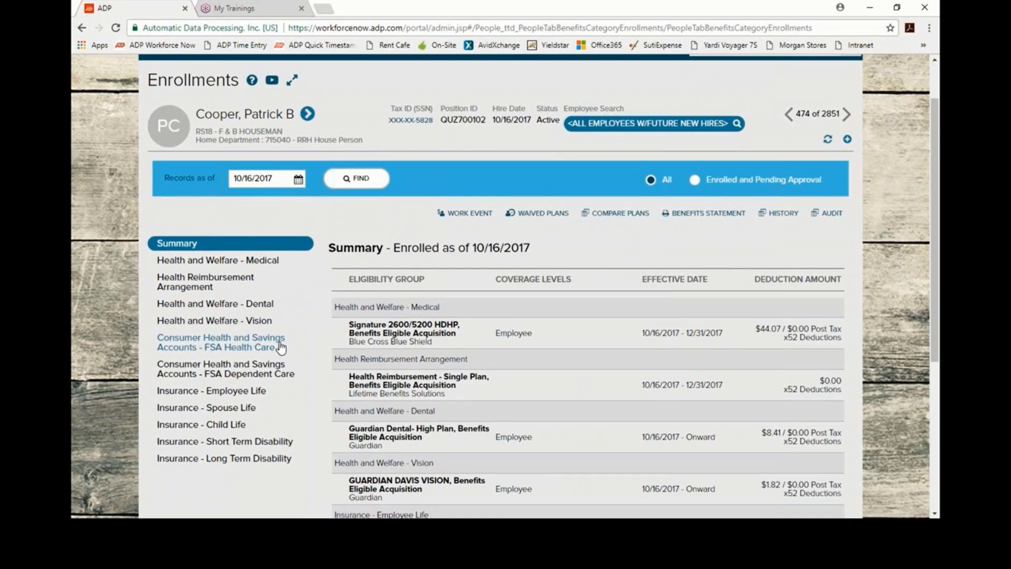
scroll(277, 347, "down", 1)
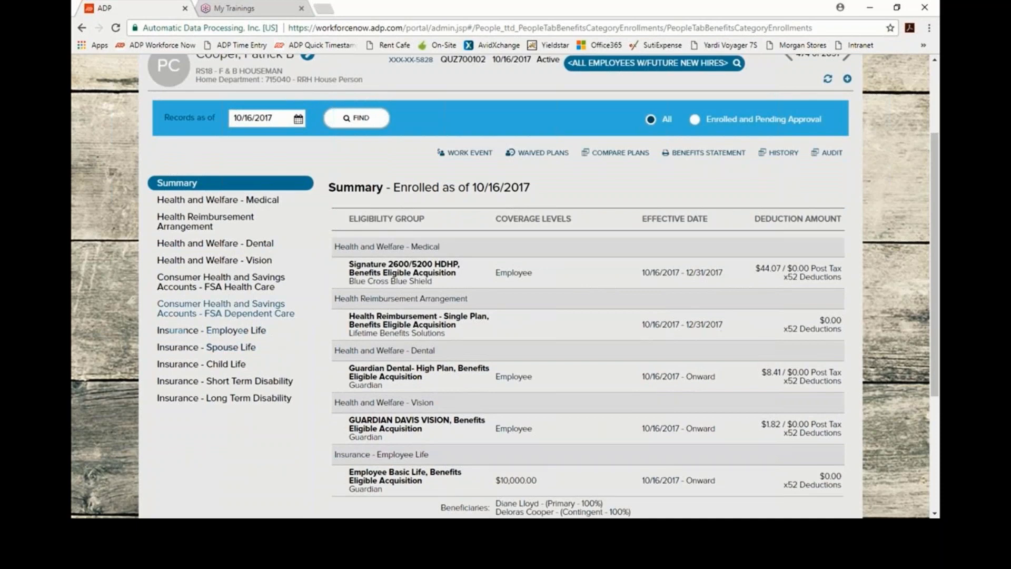
Step: Start a Healthcare FSA enrollment from the FSA Health Care category, accepting the effective date
left_click(236, 285)
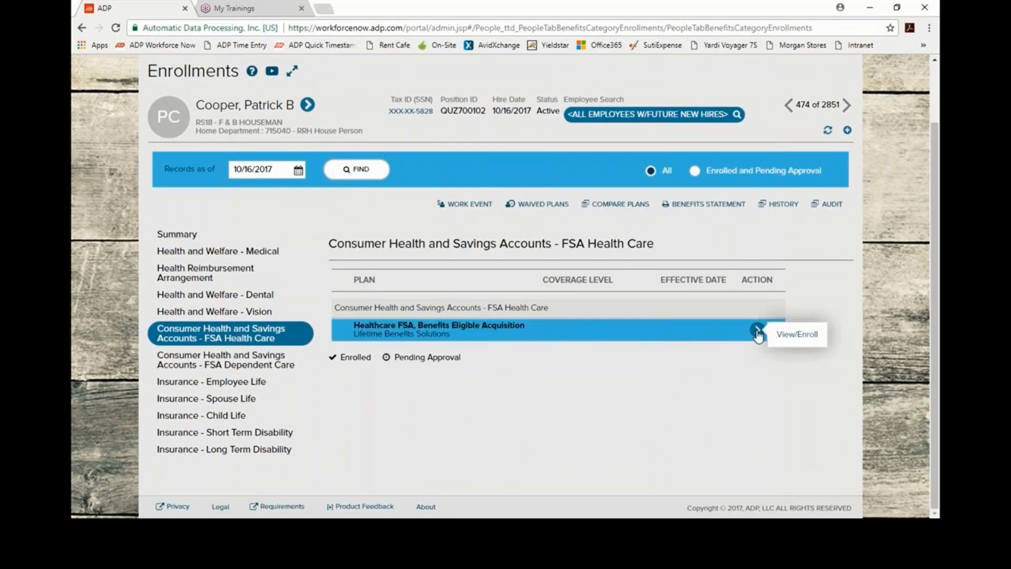
left_click(797, 333)
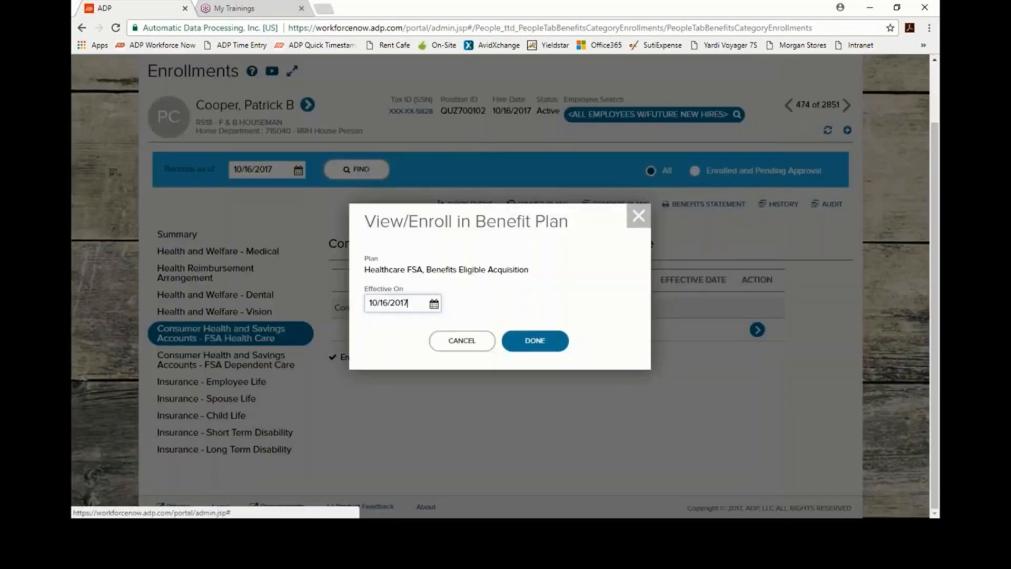
left_click(535, 342)
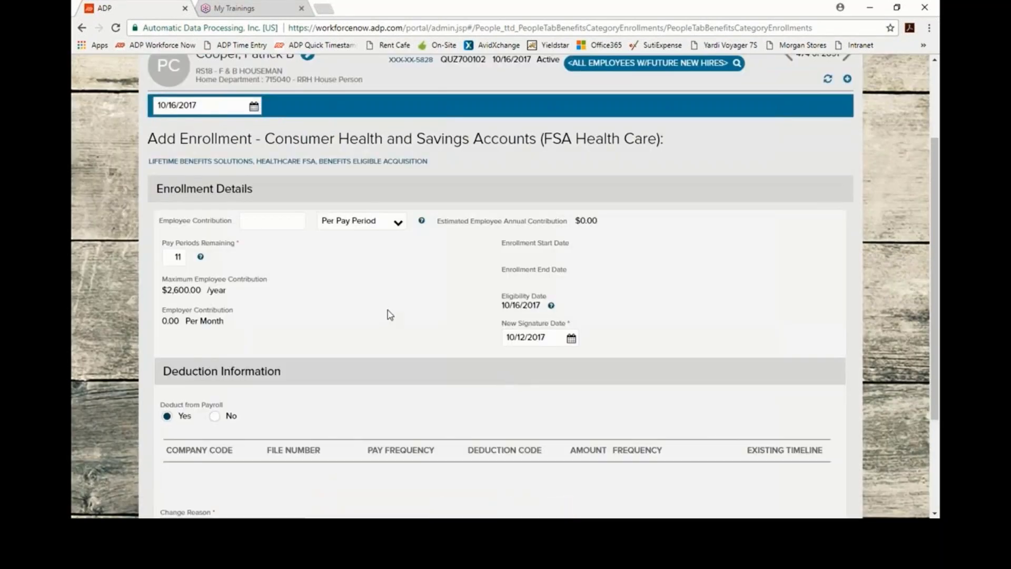
scroll(388, 313, "down", 1)
scroll(303, 216, "up", 1)
Step: Enter an annual employee contribution of $1,000.00 on the FSA form
left_click(396, 224)
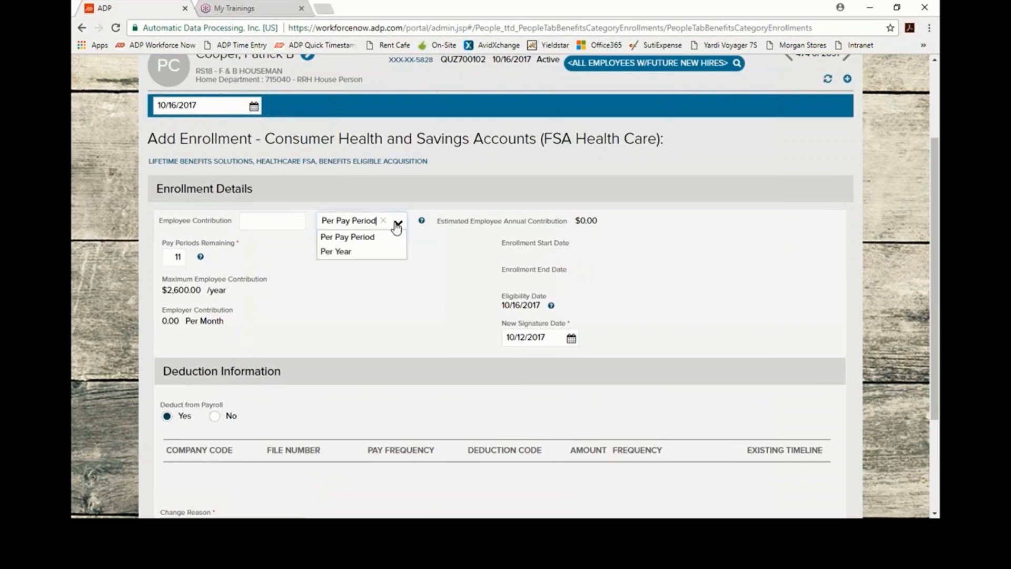
left_click(339, 252)
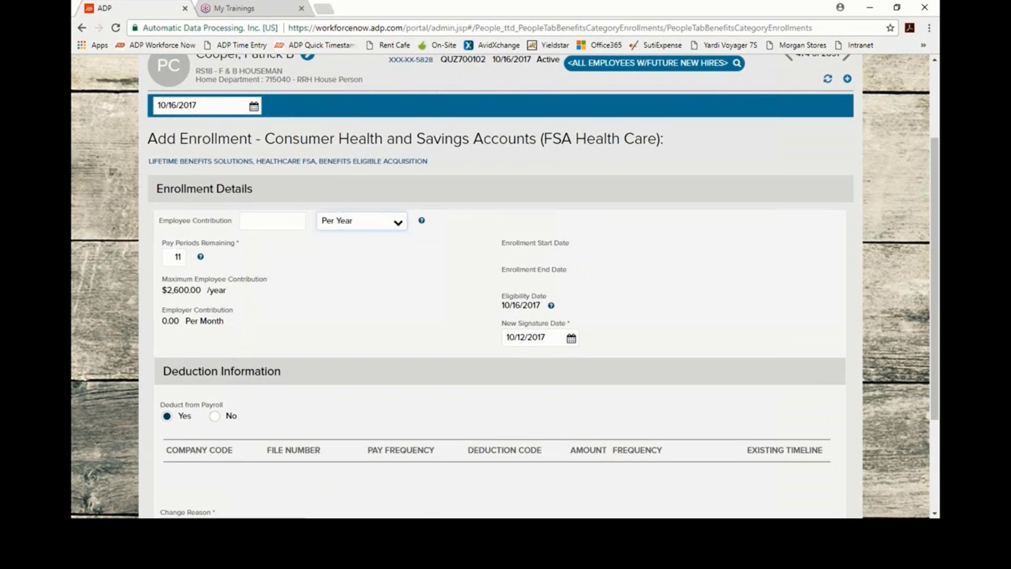
left_click(261, 227)
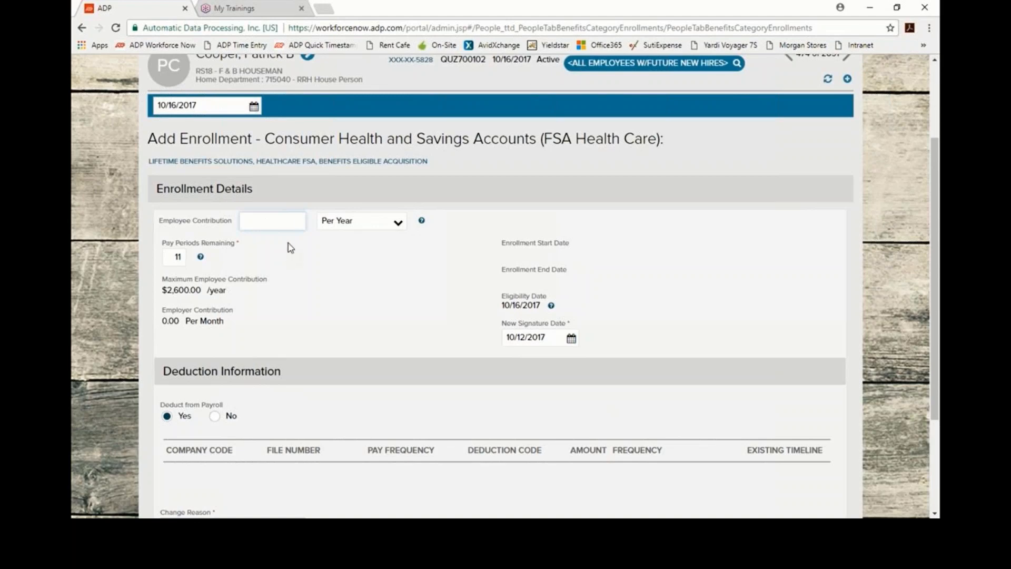
type("1000")
key("Tab")
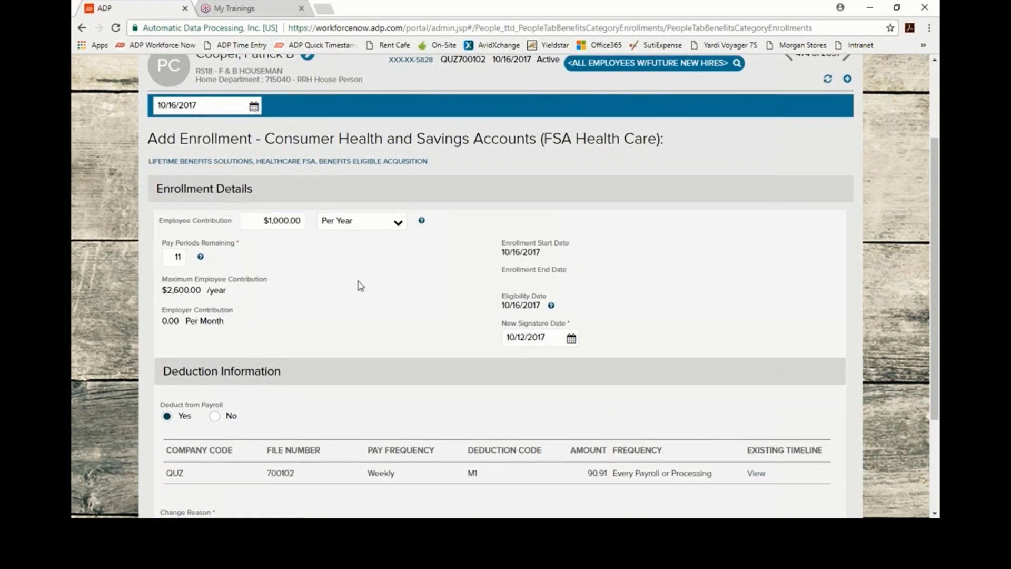
scroll(367, 283, "down", 1)
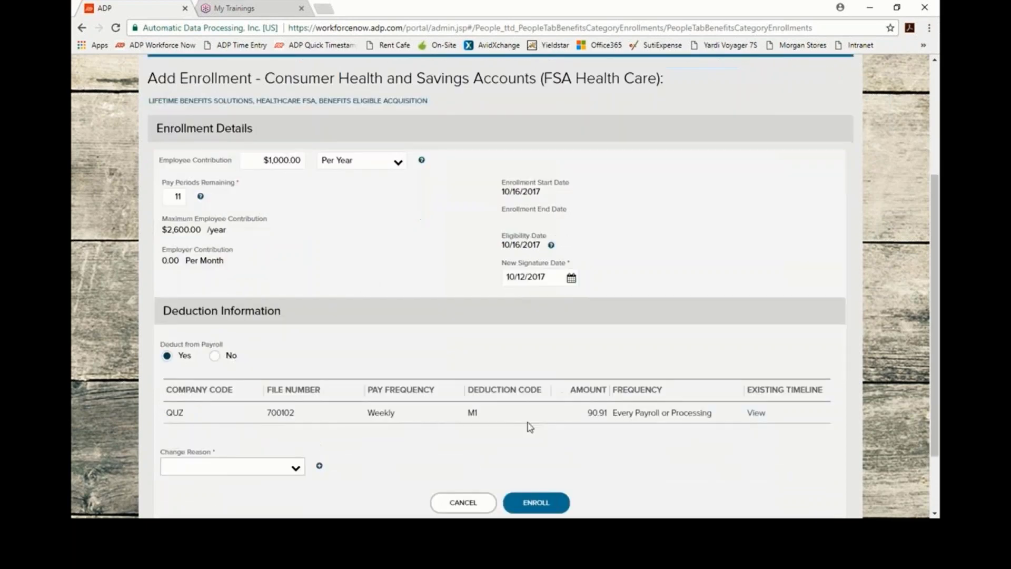
left_click(595, 420)
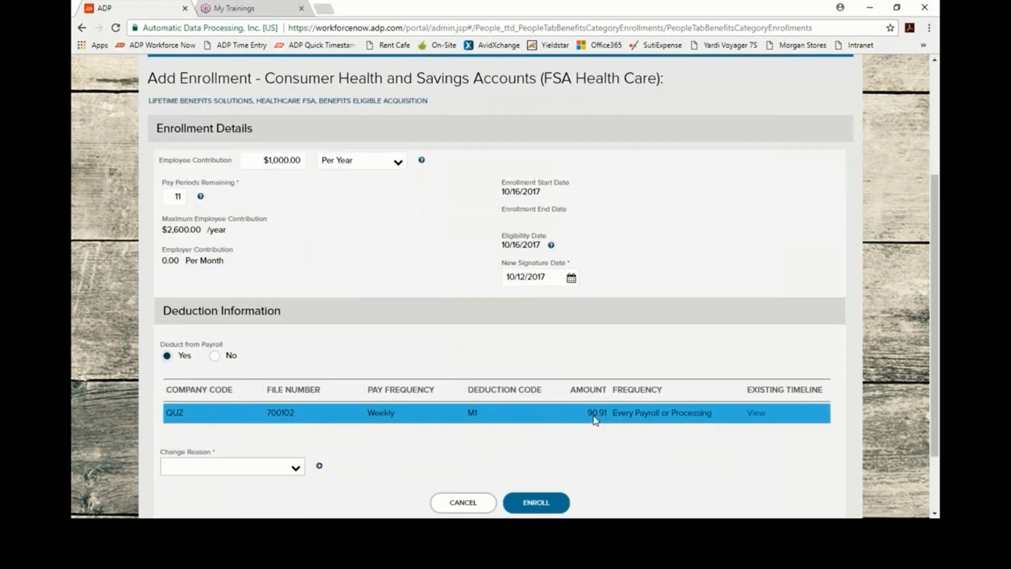
scroll(429, 328, "up", 1)
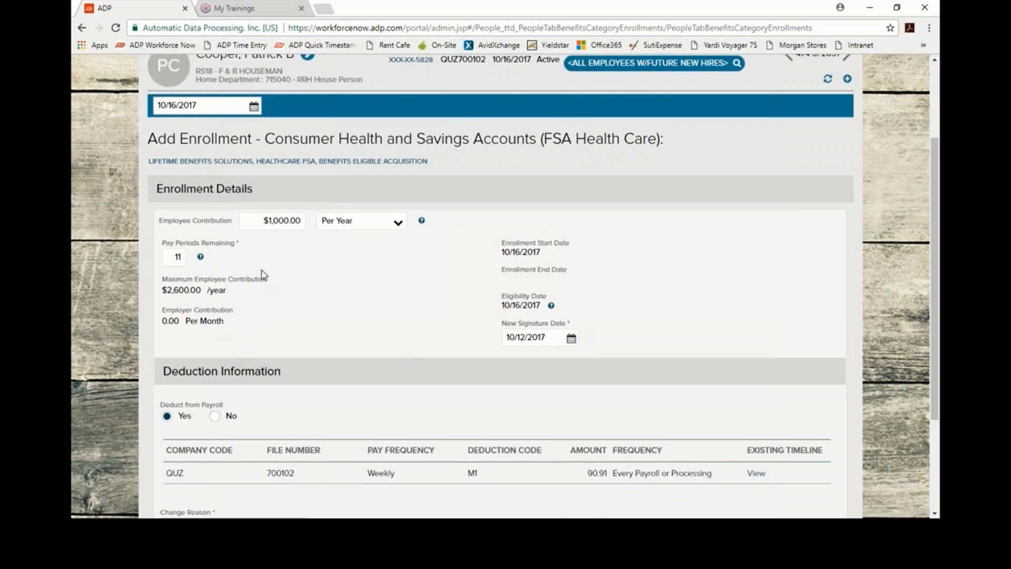
Step: Change the contribution to $20.00 per pay period, estimating $220.00 a year
left_click(265, 220)
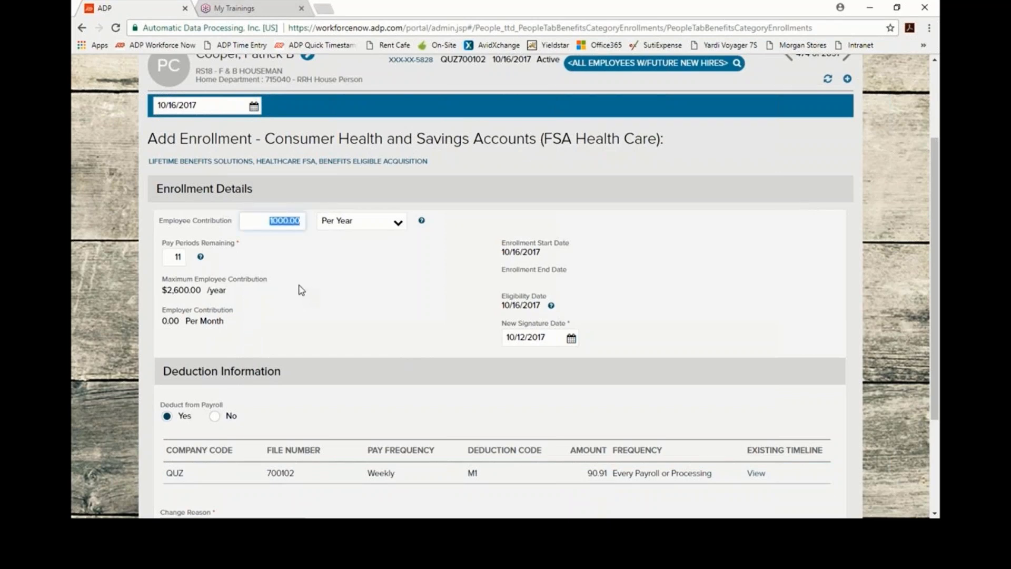
key("BackSpace")
type("20")
left_click(398, 225)
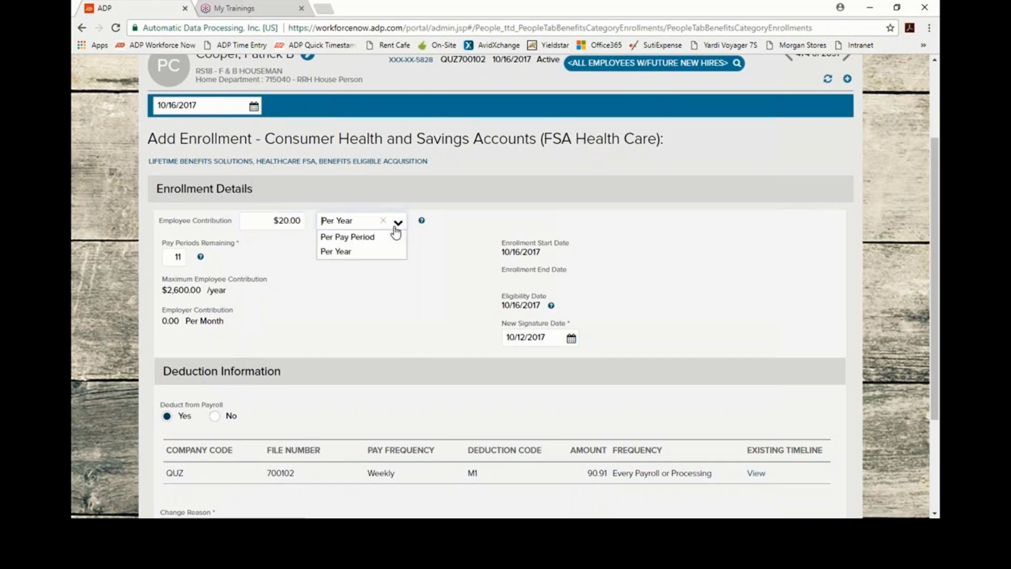
left_click(374, 277)
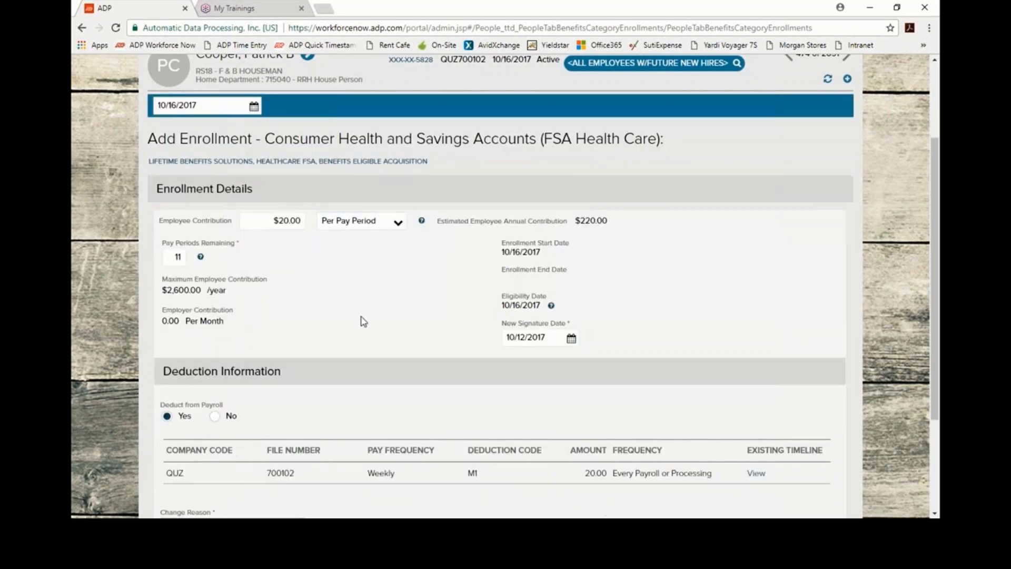
scroll(328, 343, "up", 1)
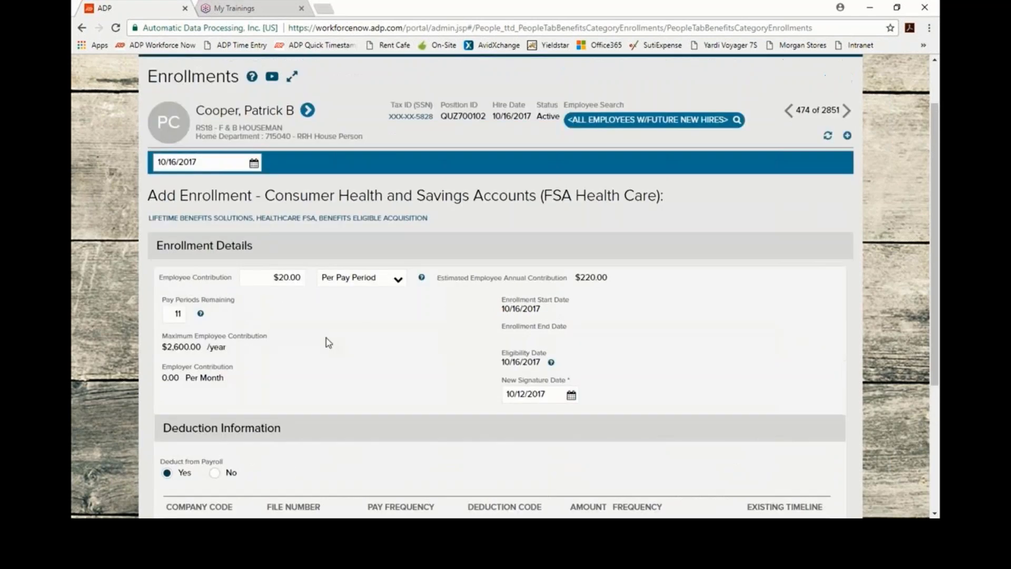
scroll(329, 347, "down", 2)
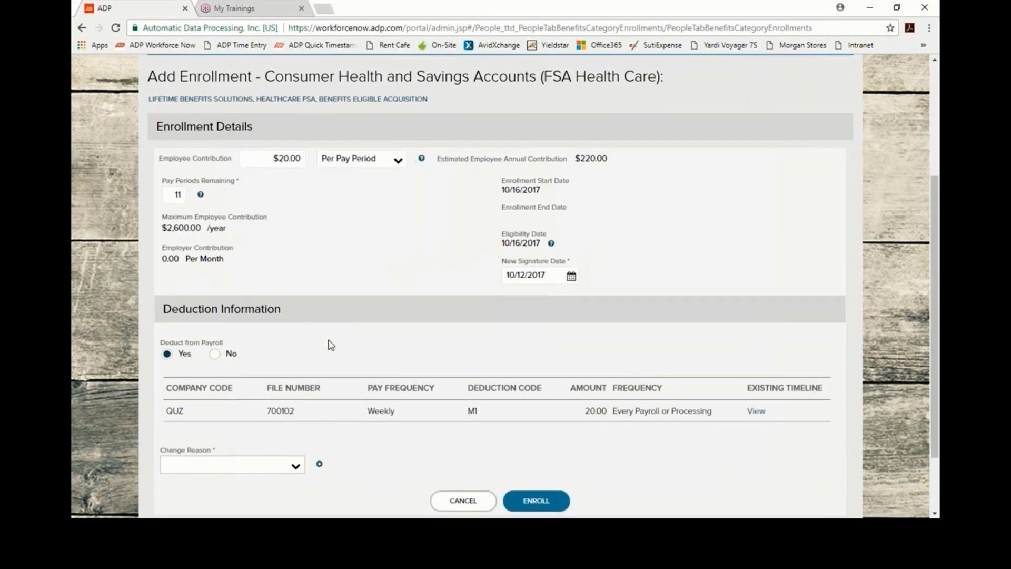
scroll(294, 422, "down", 1)
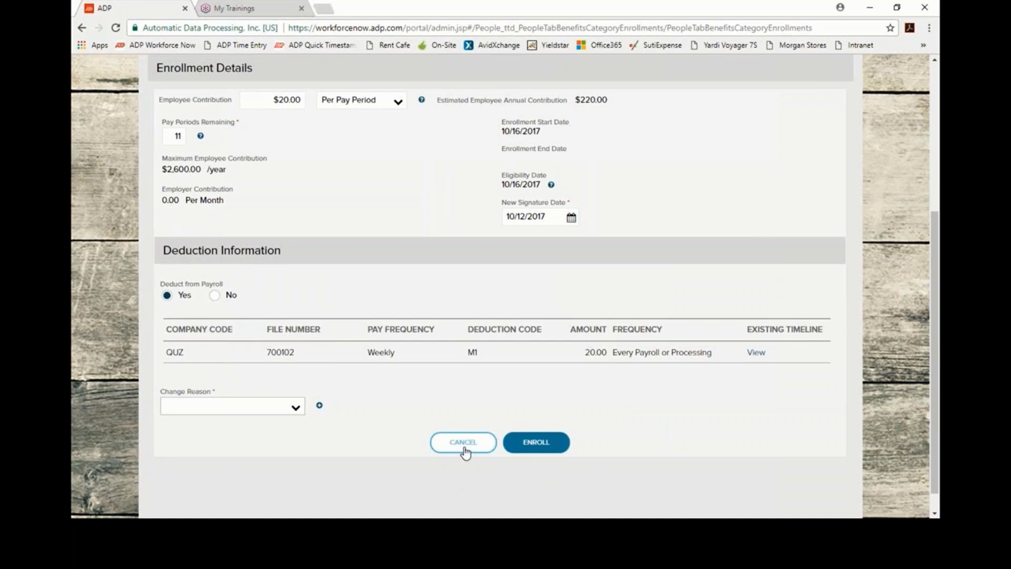
scroll(463, 452, "up", 3)
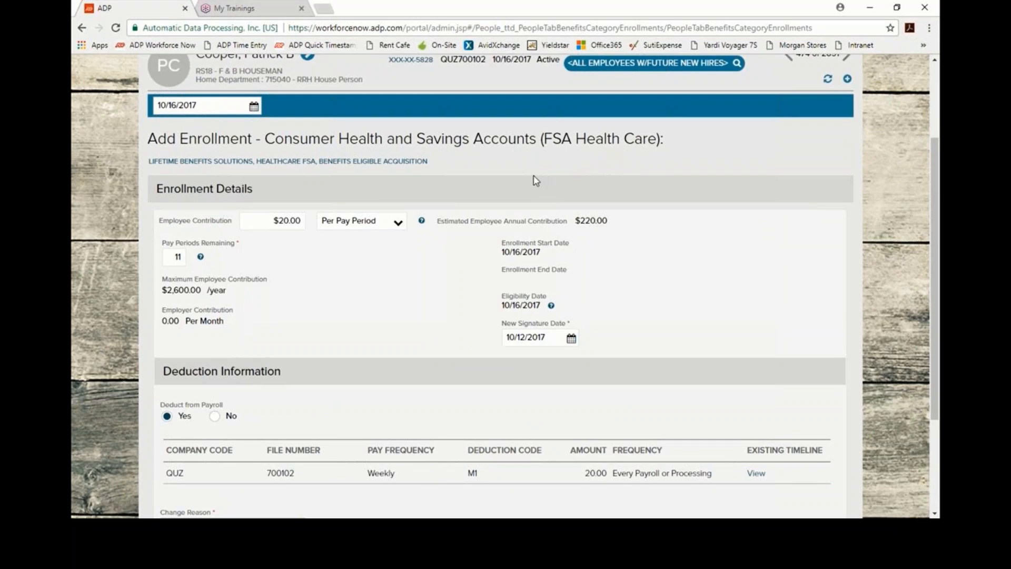
scroll(474, 238, "down", 3)
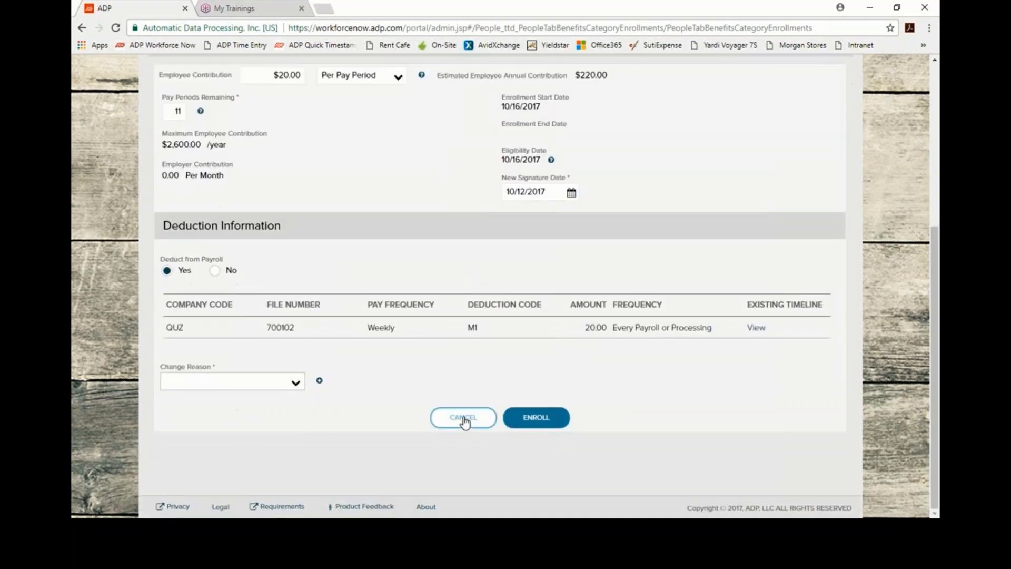
Step: Abandon the FSA enrollment without saving and confirm the pending change
left_click(464, 421)
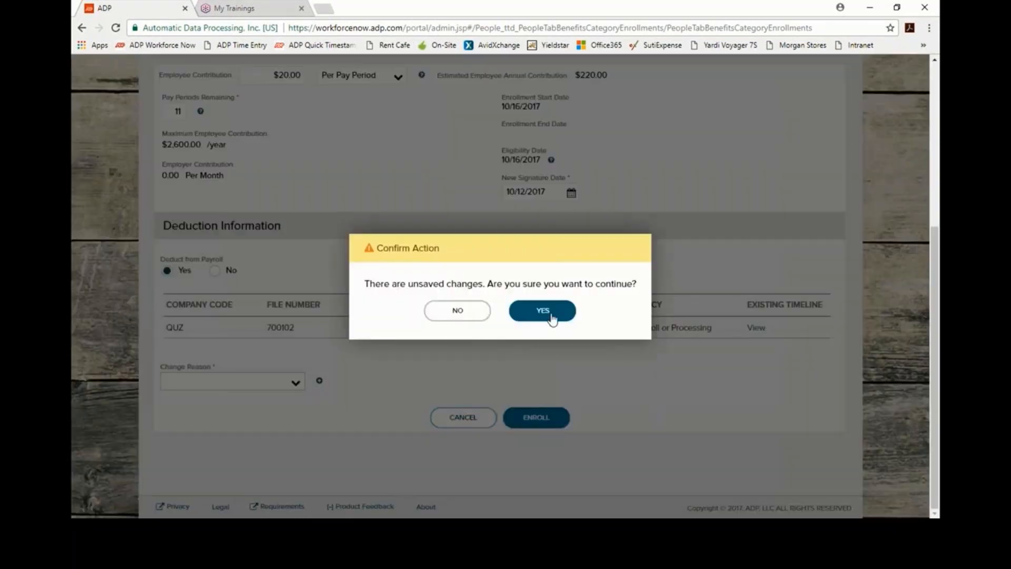
left_click(553, 316)
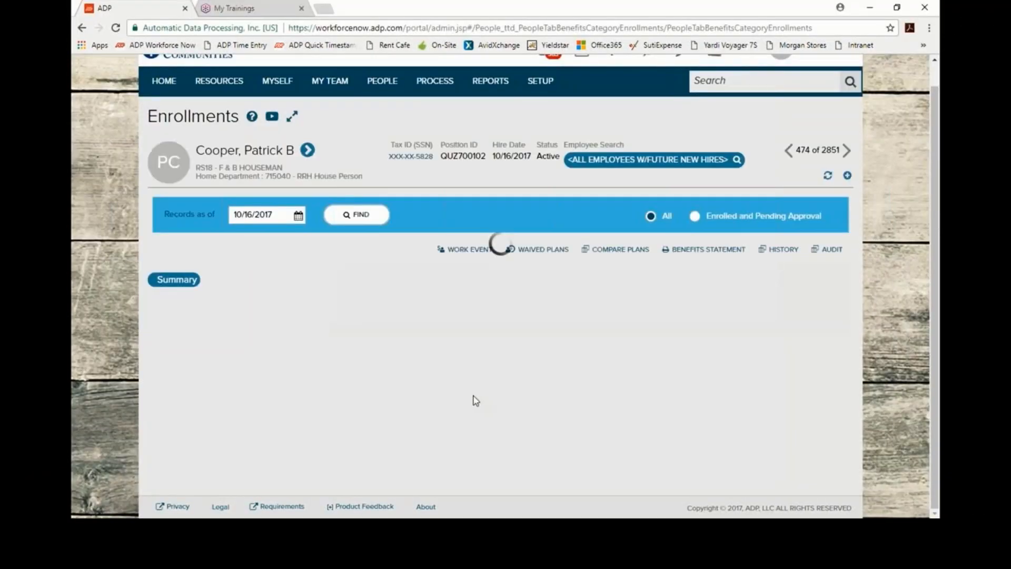
scroll(337, 372, "down", 2)
left_click(357, 86)
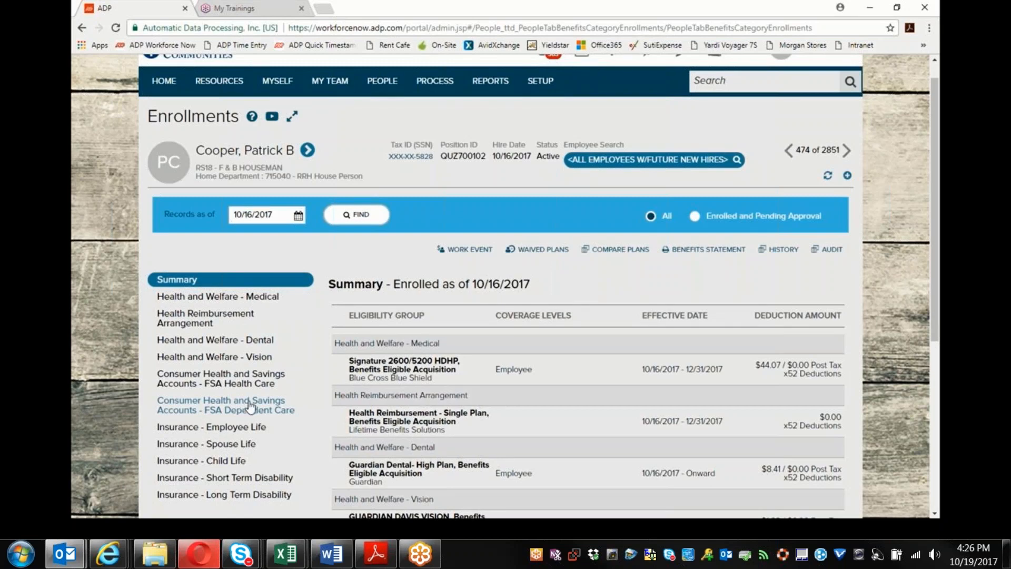
Step: Show the employee's Employee Life plans, with Basic Life enrolled at $10,000
scroll(266, 381, "down", 1)
scroll(266, 377, "down", 1)
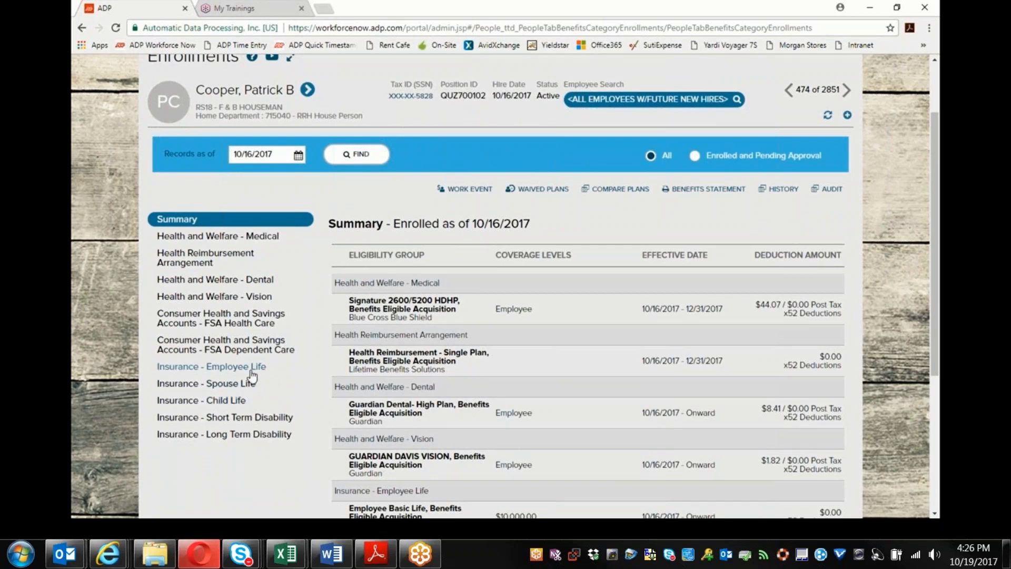
left_click(251, 372)
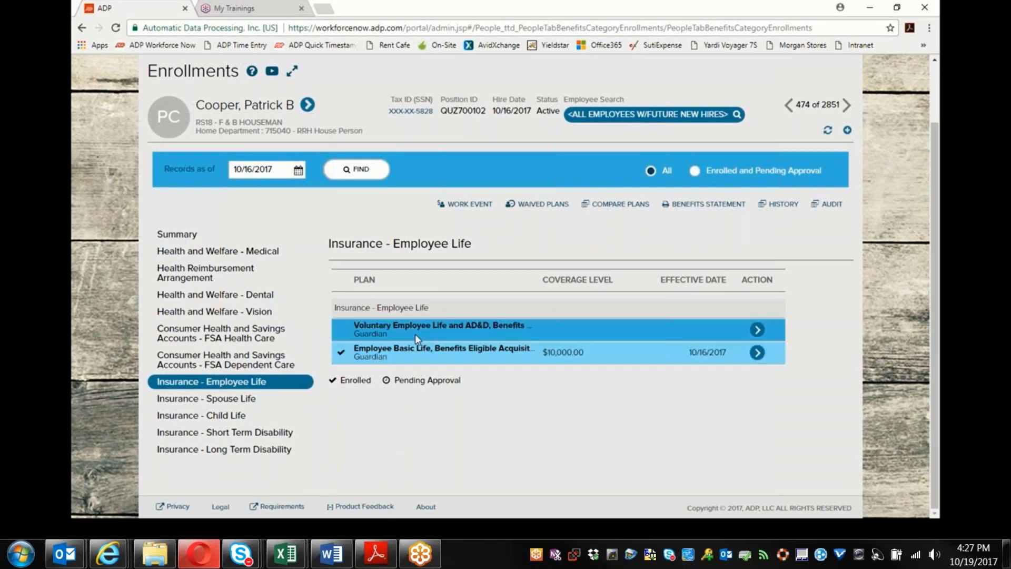
Step: Show the Short Term Disability plans and widen the Plan column to read the $200–$1500 options
left_click(211, 432)
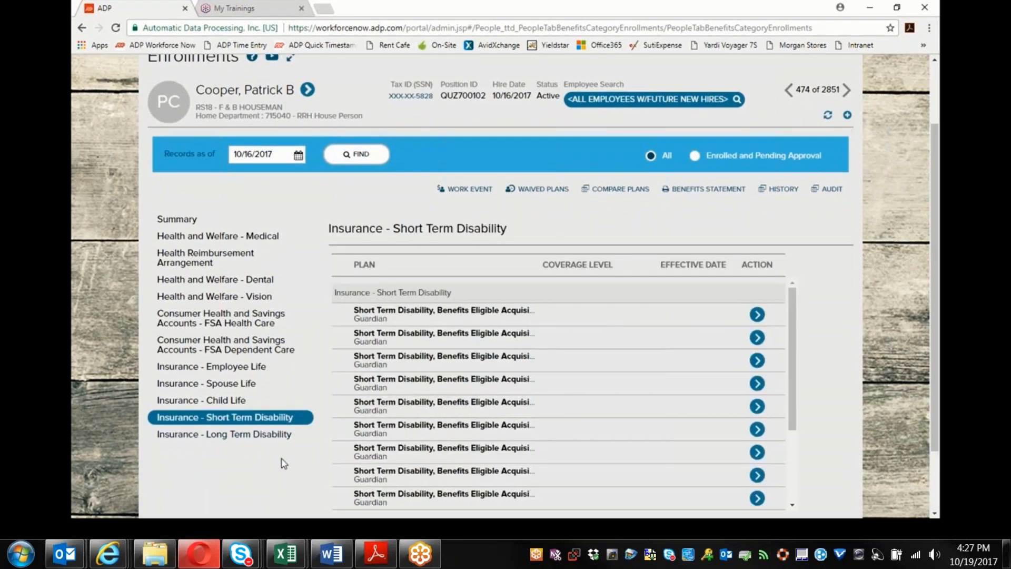
left_click_drag(539, 267, 604, 275)
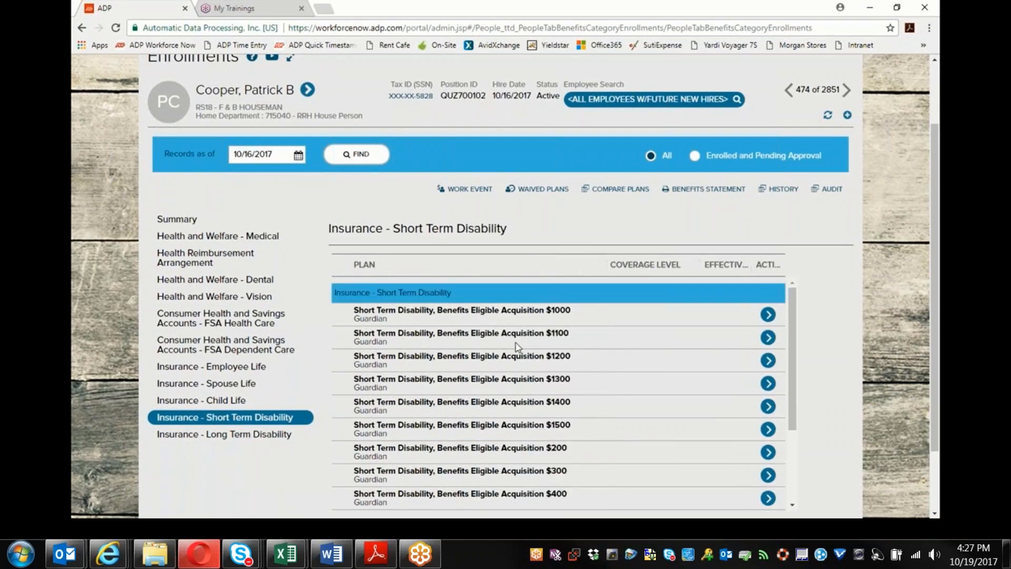
scroll(558, 355, "down", 3)
scroll(558, 354, "up", 5)
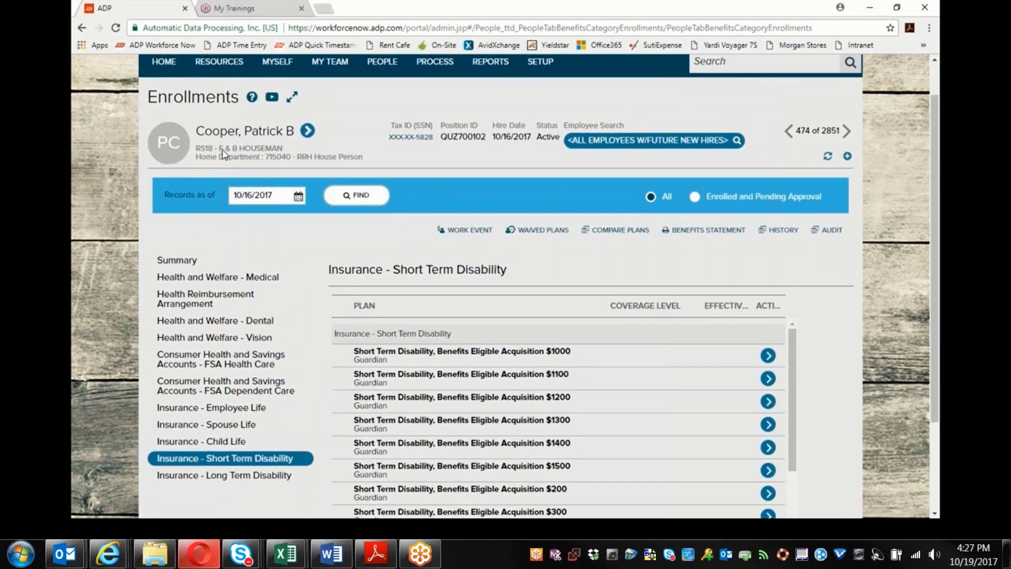
scroll(172, 105, "up", 1)
Step: Open the 2017 Morgan Community Benefit Guide from the portal home and scroll to page 8's STD contributions
left_click(173, 105)
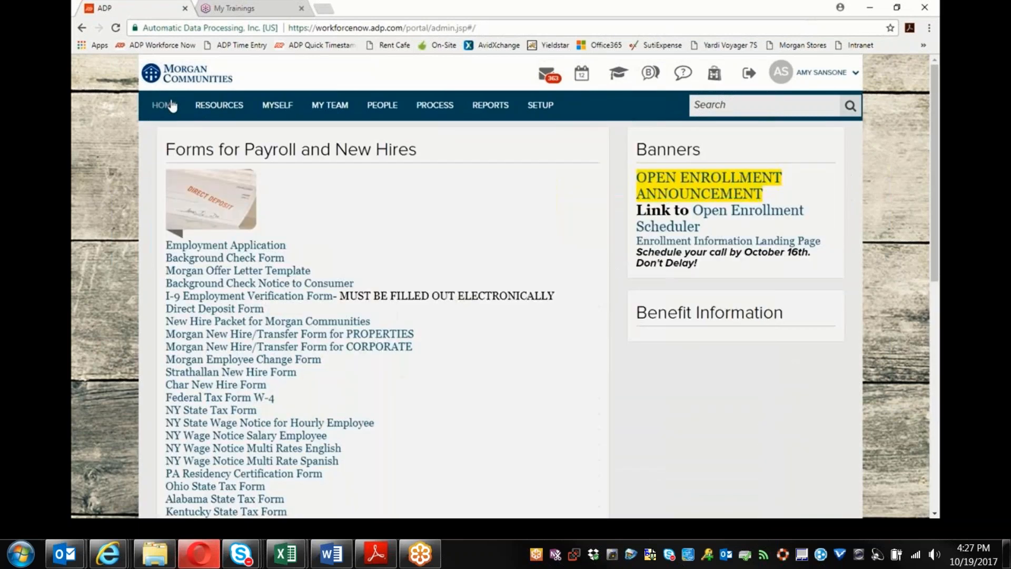
left_click(758, 409)
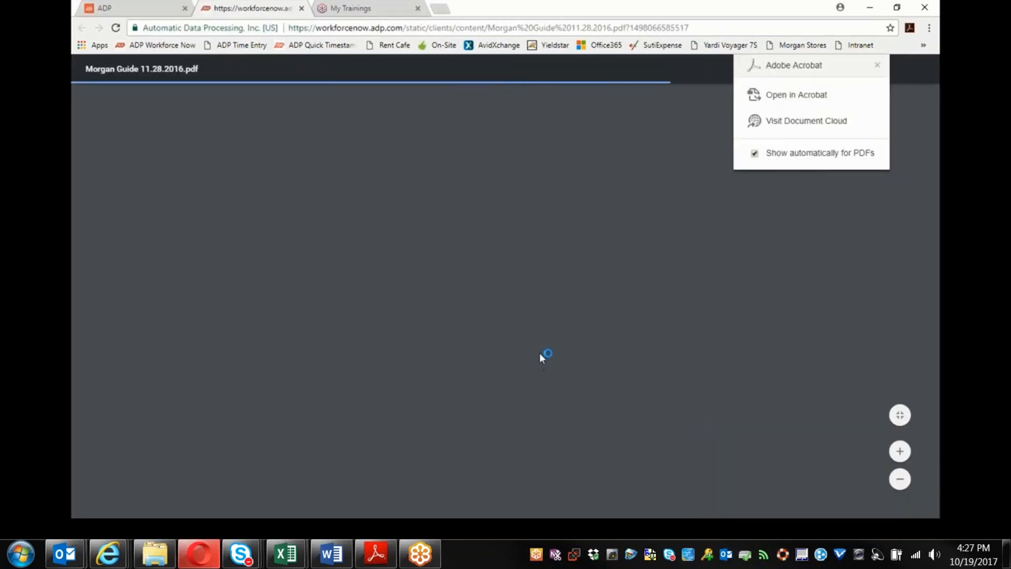
scroll(436, 298, "down", 20)
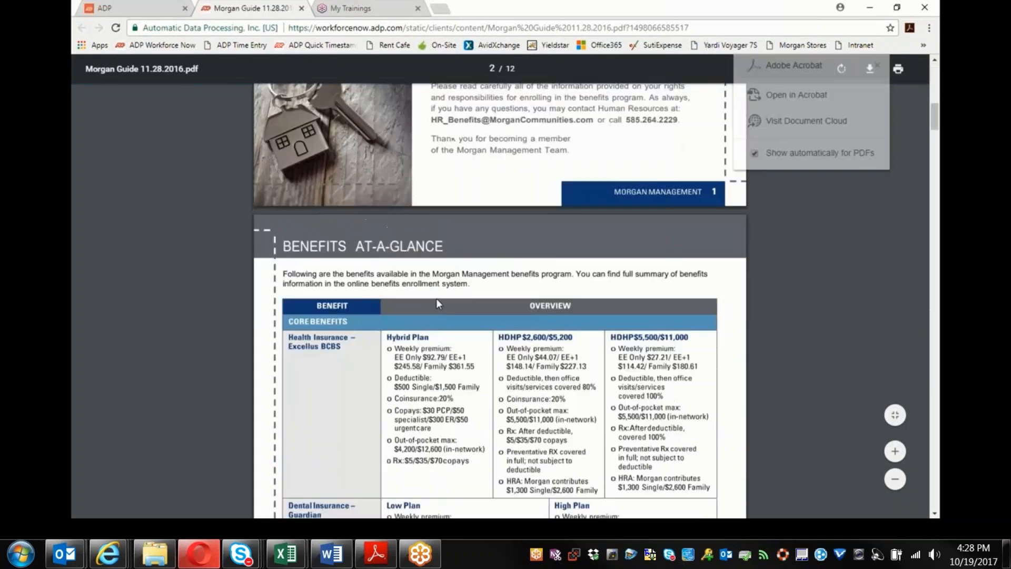
scroll(438, 305, "down", 20)
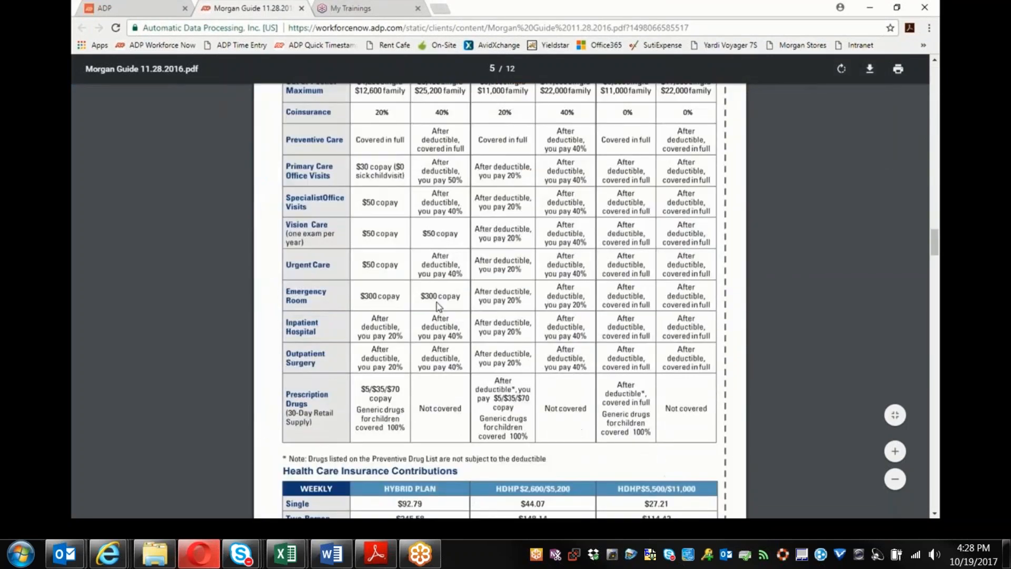
scroll(438, 307, "down", 10)
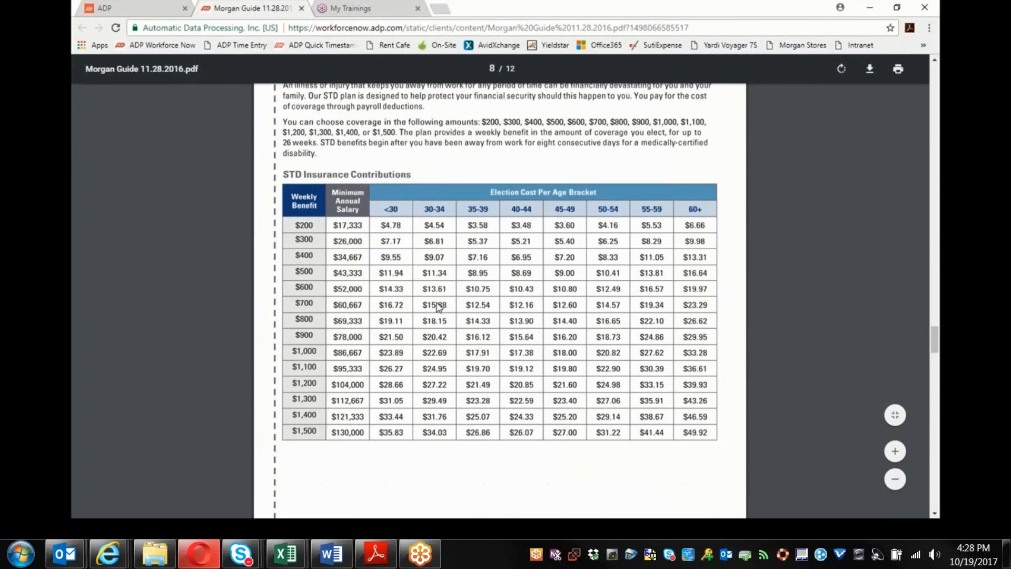
scroll(438, 307, "down", 1)
scroll(439, 307, "up", 1)
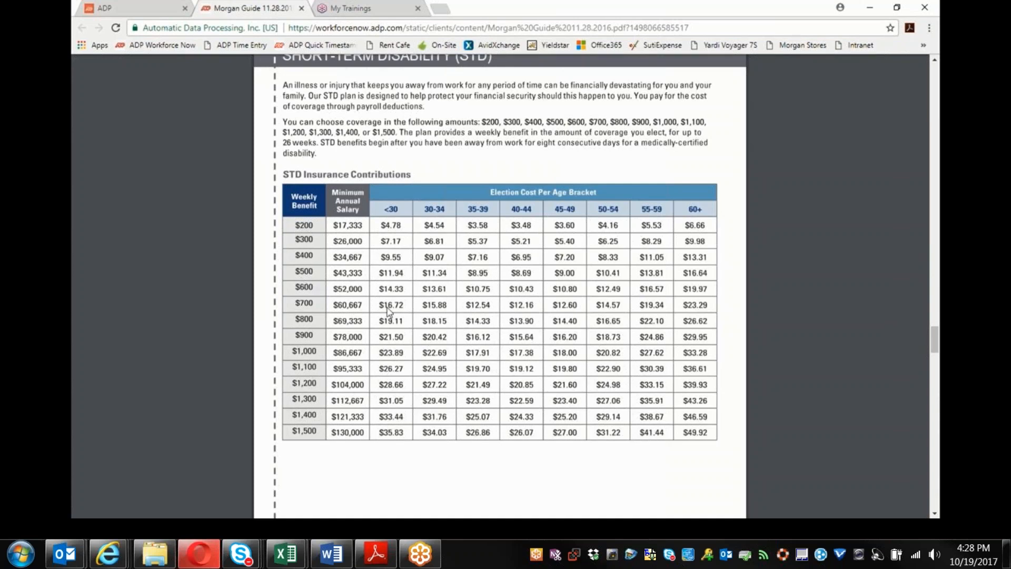
scroll(388, 311, "down", 10)
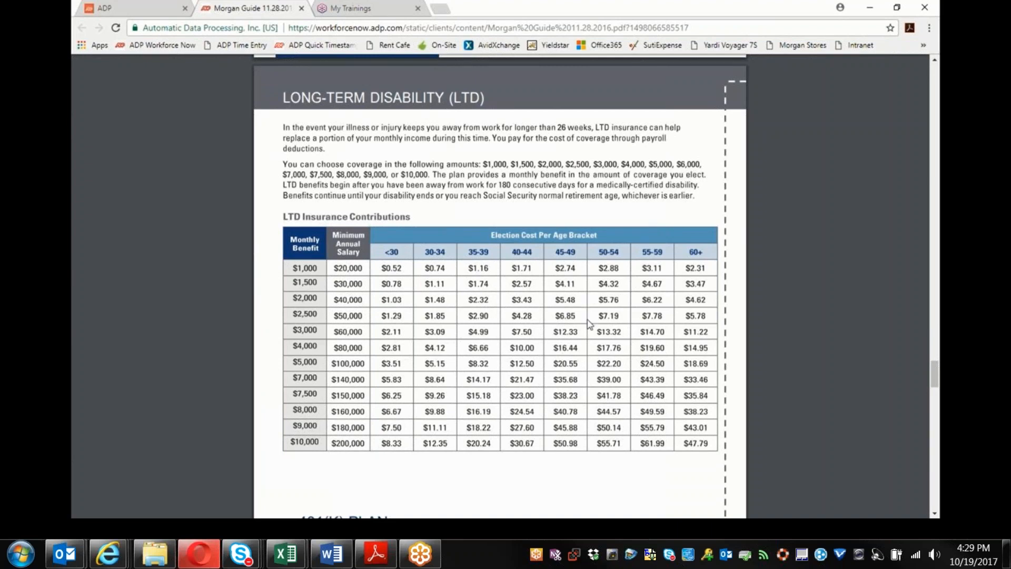
scroll(569, 302, "up", 12)
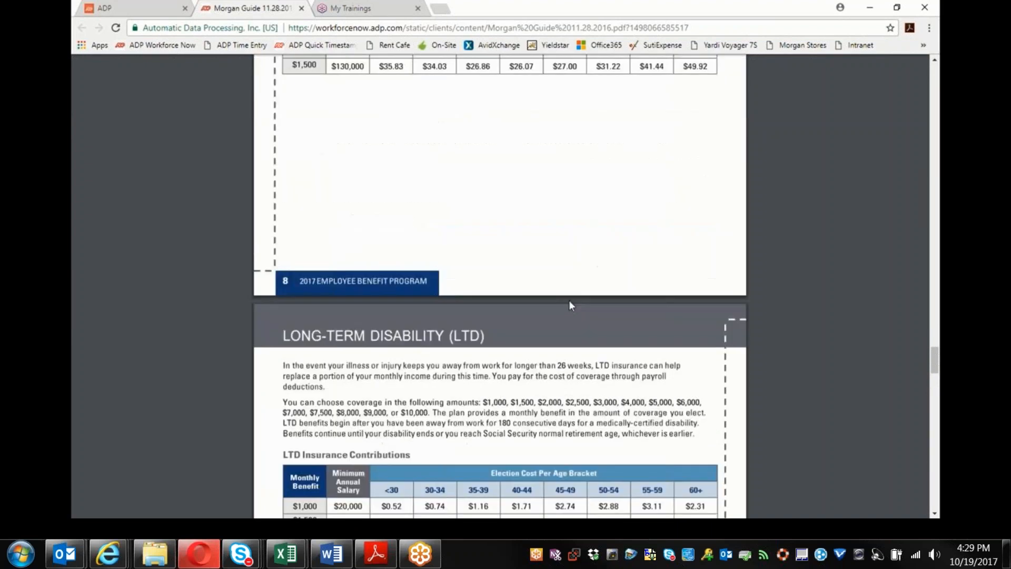
scroll(414, 289, "down", 1)
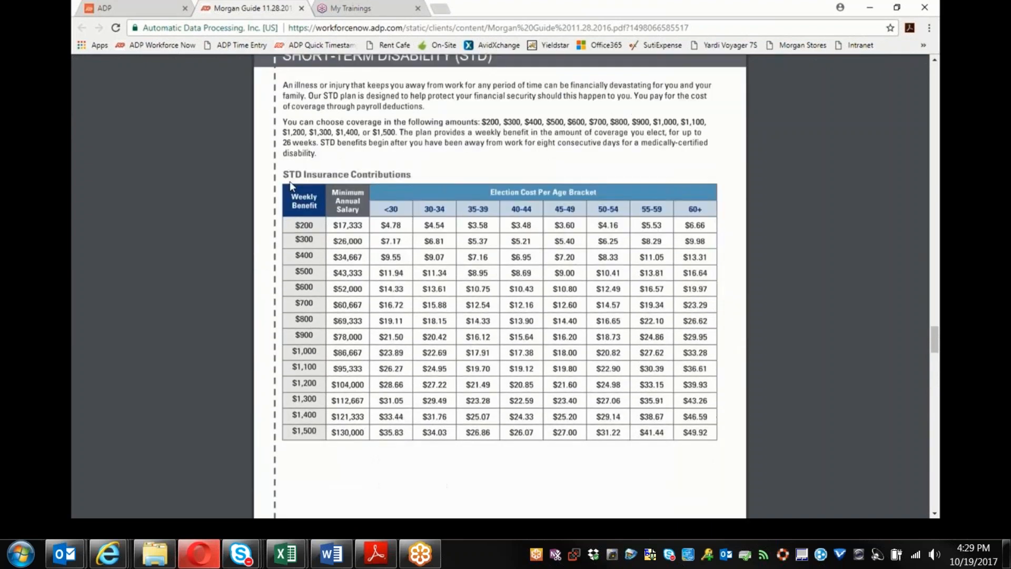
Step: Open the employee's Employment Profile from the ADP PEOPLE menu to check pay details
left_click(127, 7)
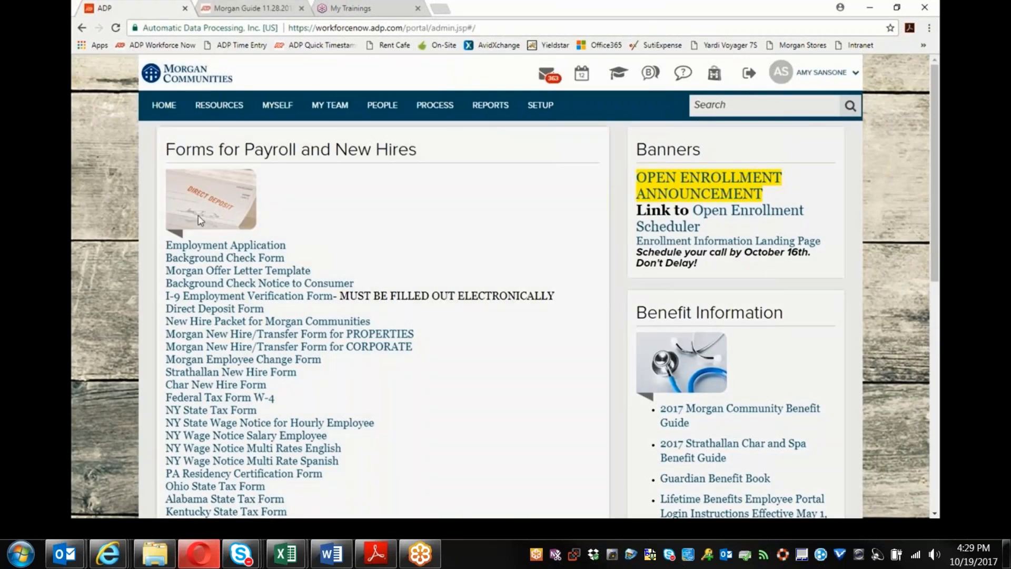
left_click(382, 108)
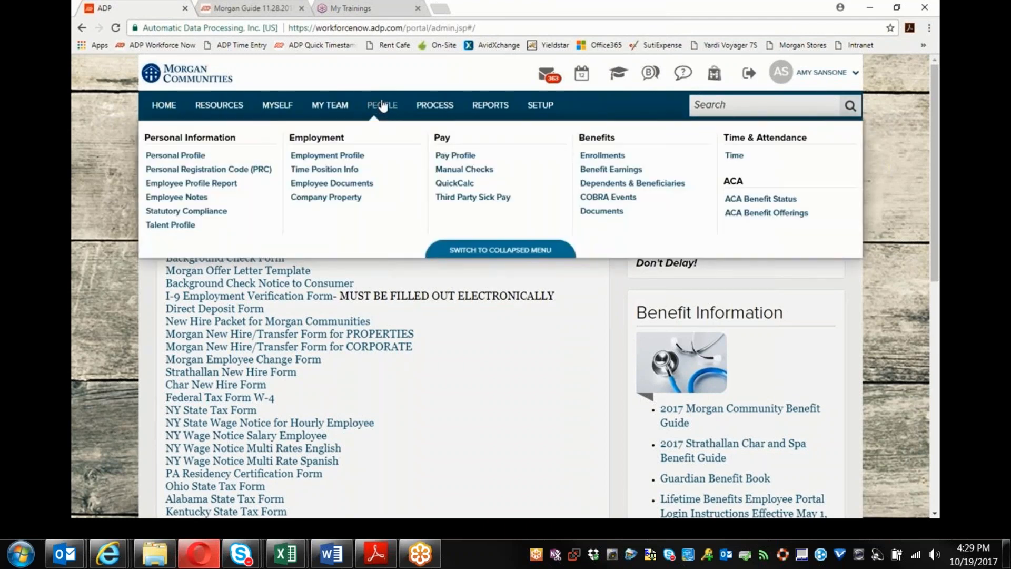
left_click(337, 157)
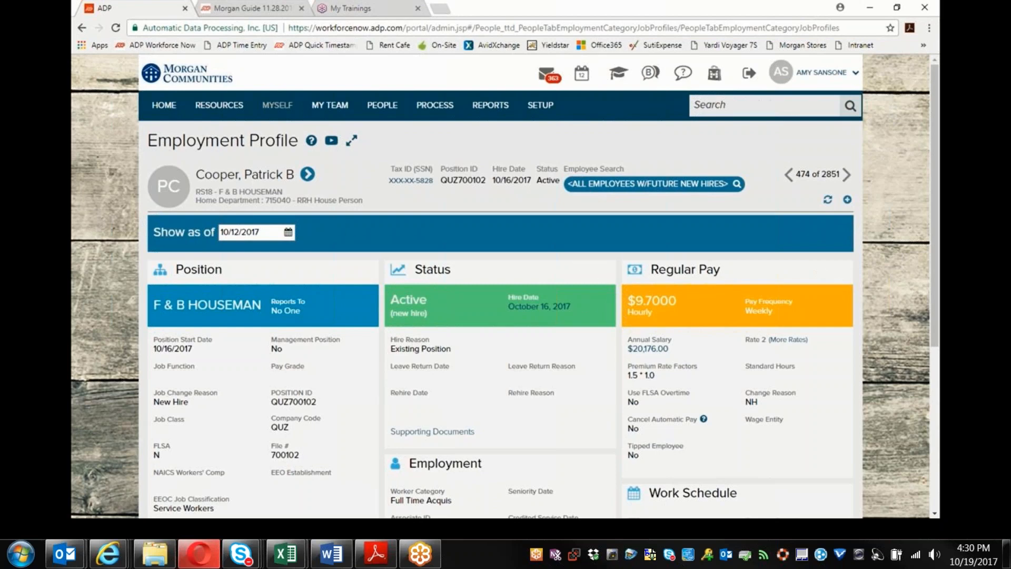
Step: Glance at the benefit guide PDF, then return to ADP and open the employee's Enrollments page
left_click(270, 8)
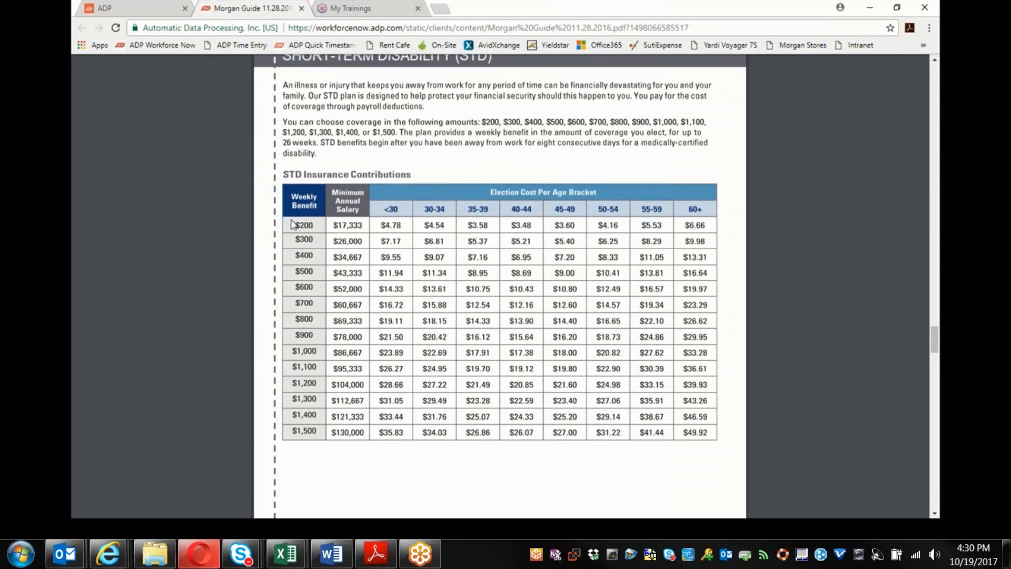
left_click(118, 8)
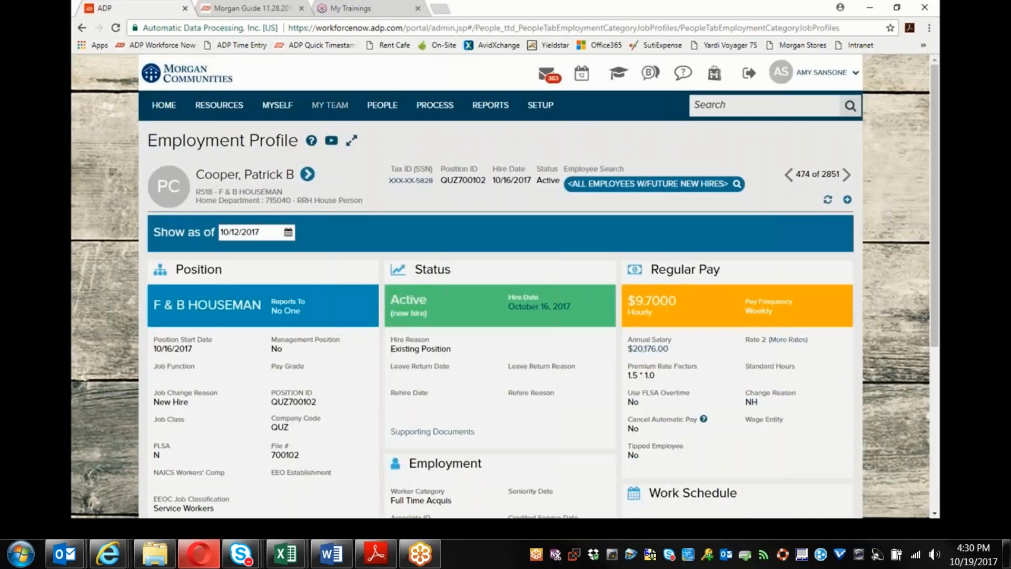
mouse_move(382, 114)
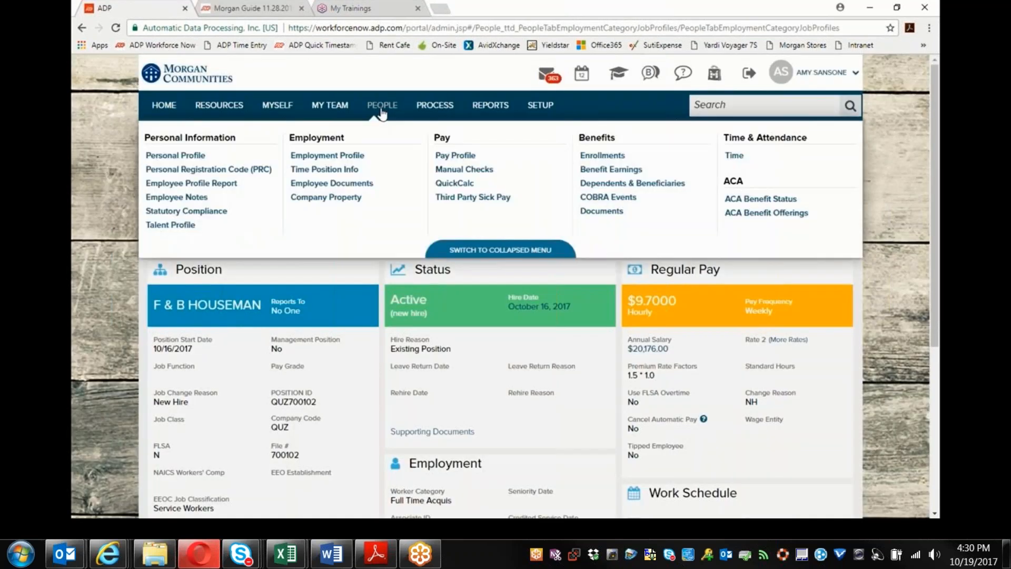
left_click(583, 156)
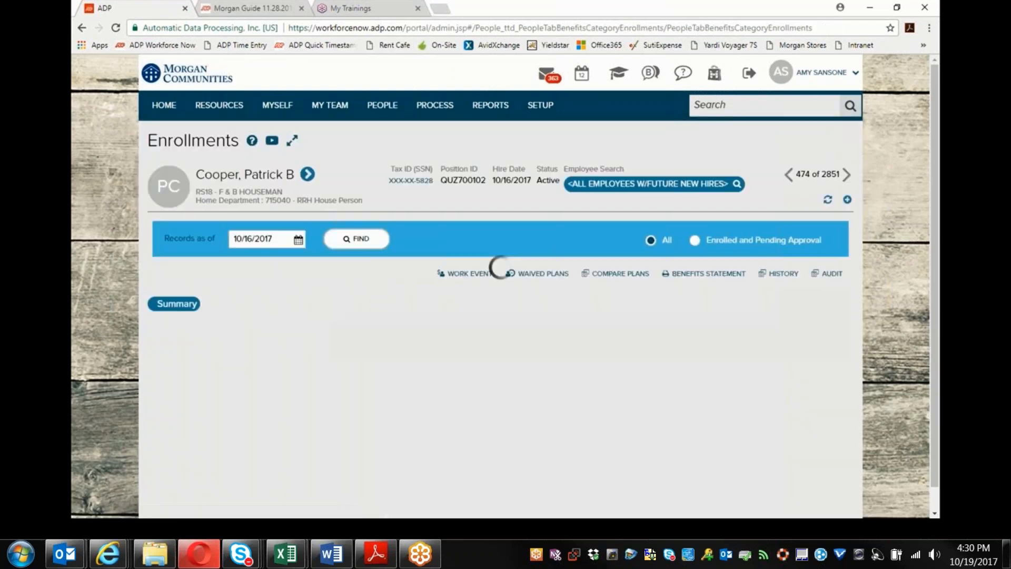
scroll(442, 248, "down", 1)
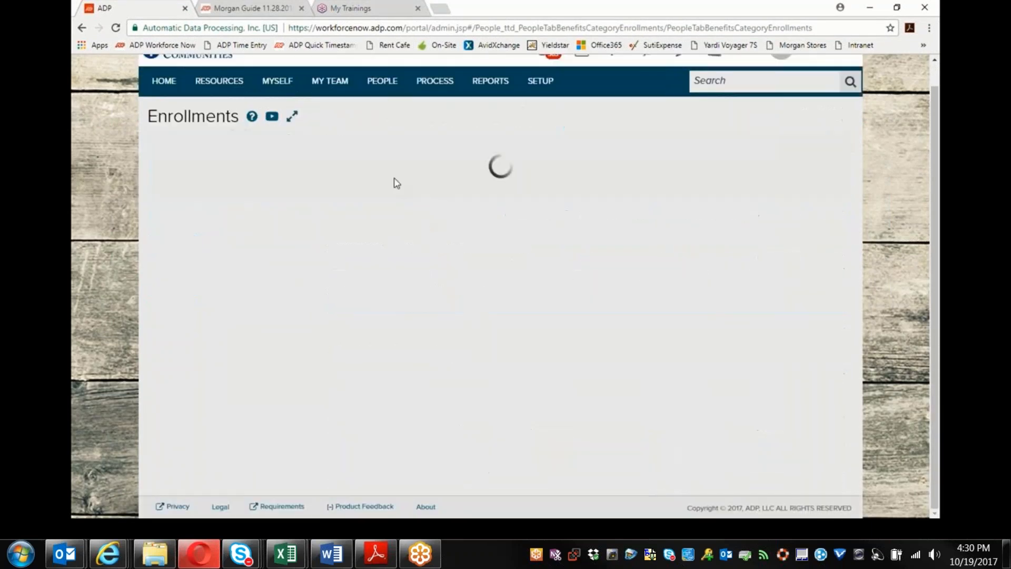
scroll(497, 212, "down", 1)
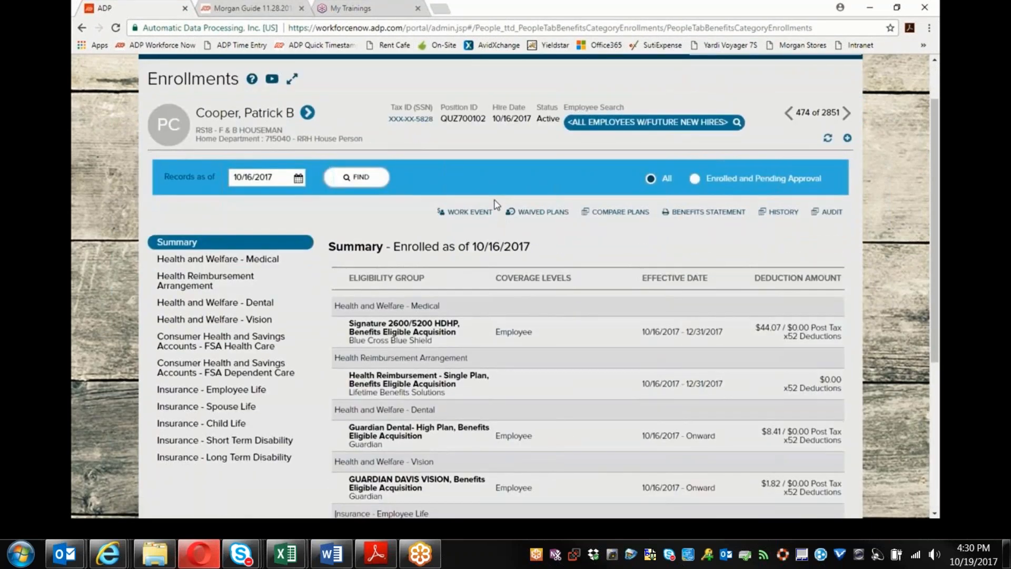
Step: Pick the $200 Short Term Disability plan, widening the plan column, and start its enrollment
scroll(452, 211, "down", 3)
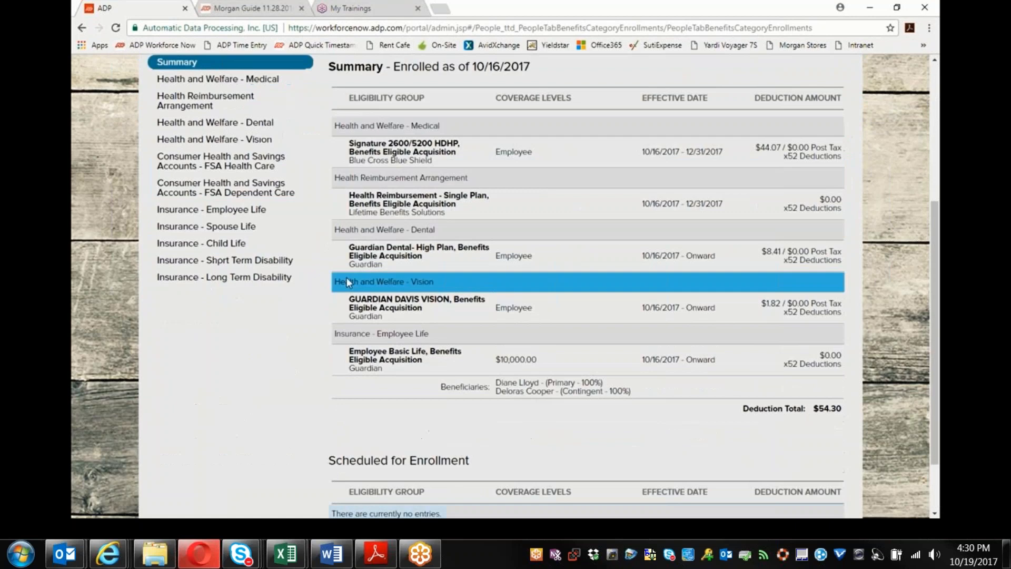
left_click(269, 263)
scroll(637, 281, "down", 2)
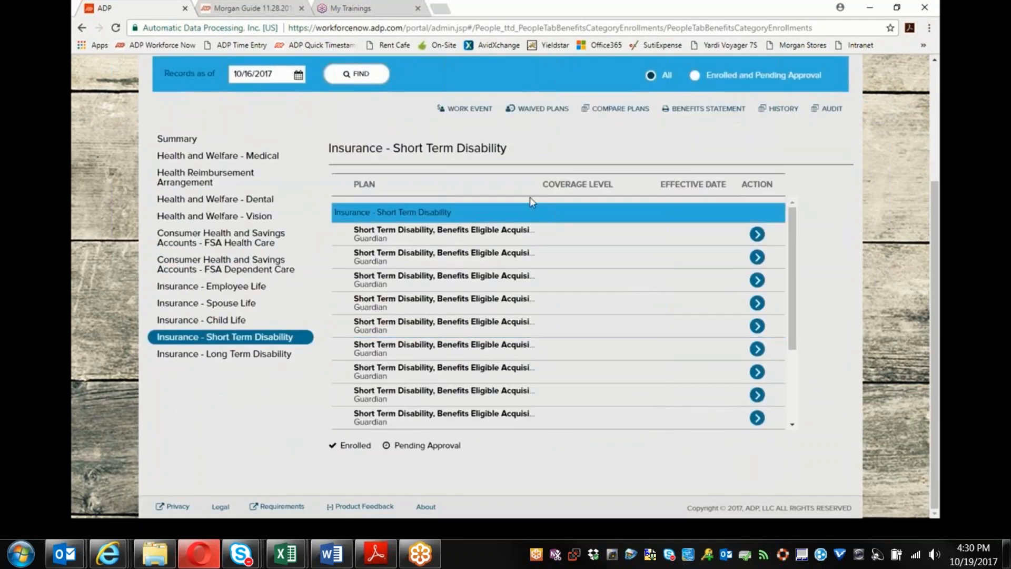
left_click_drag(537, 188, 590, 194)
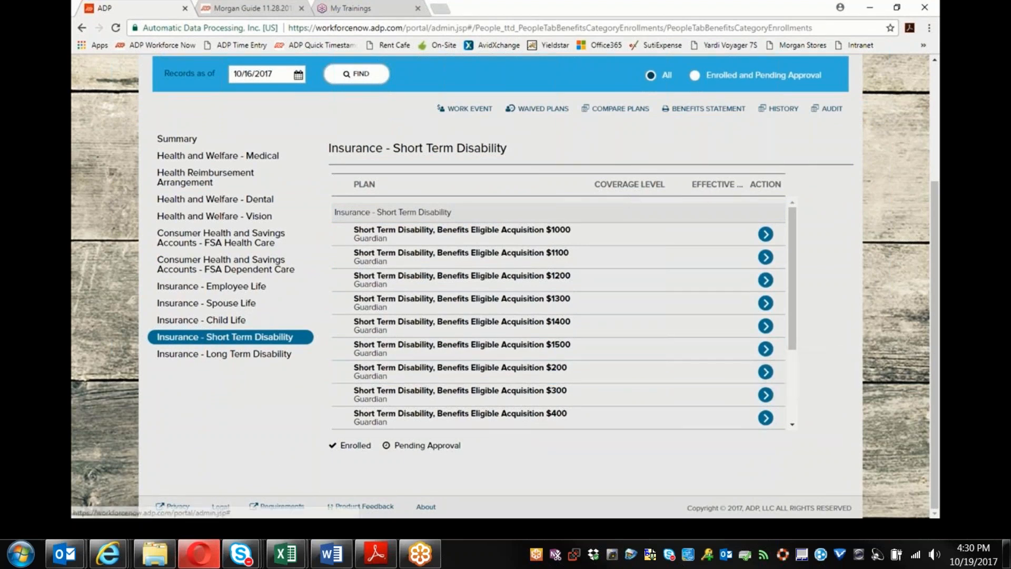
left_click(766, 372)
left_click(547, 351)
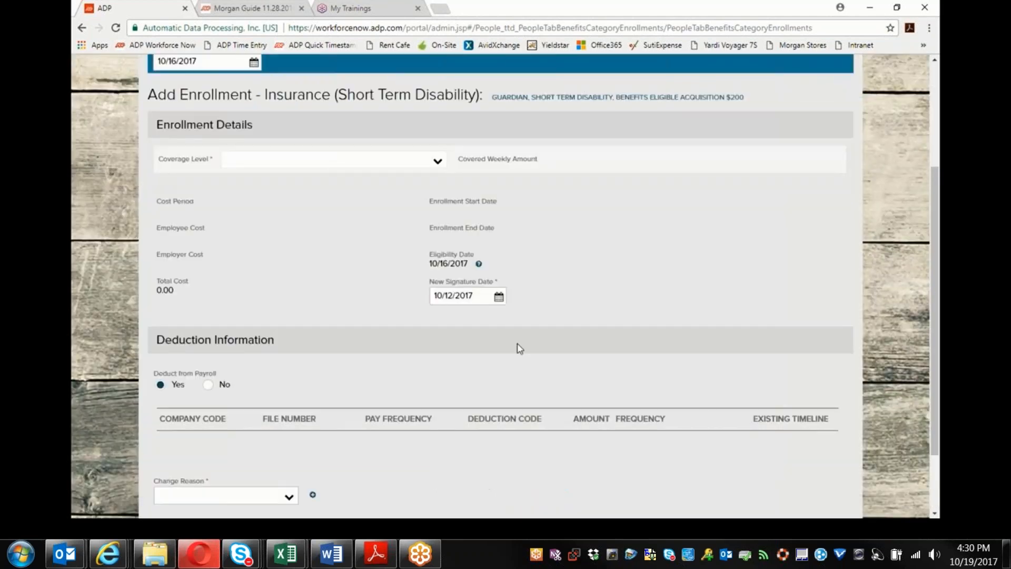
Step: Set coverage to 60% of earnings up to $200.00 weekly, reason NH - New Hire, and enroll
scroll(371, 303, "up", 1)
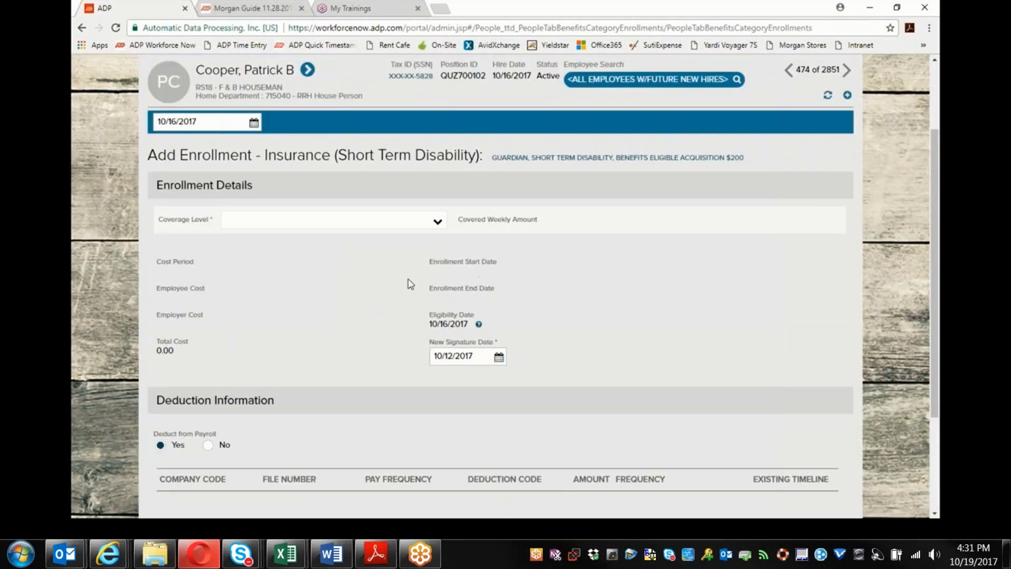
left_click(438, 224)
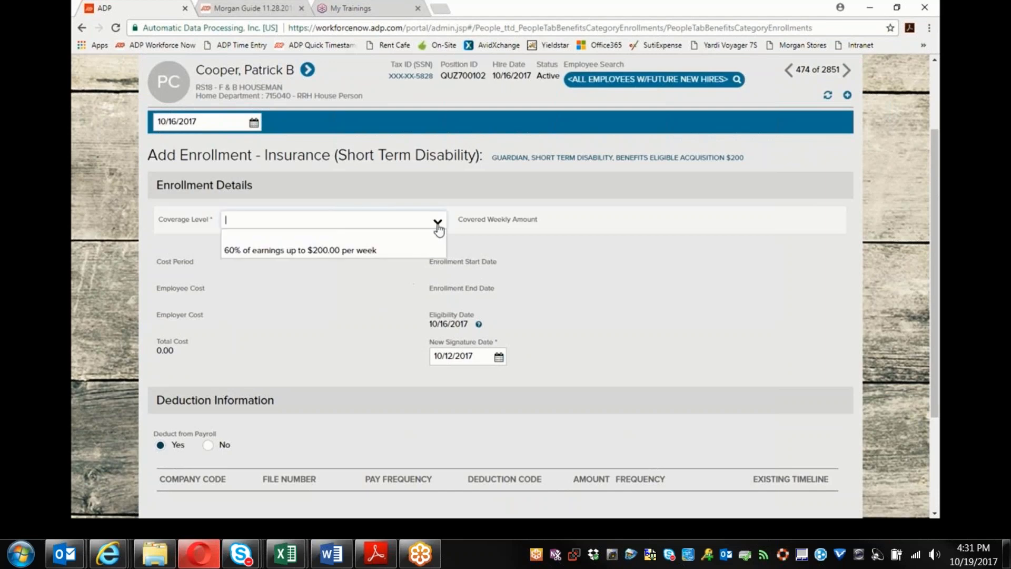
left_click(319, 251)
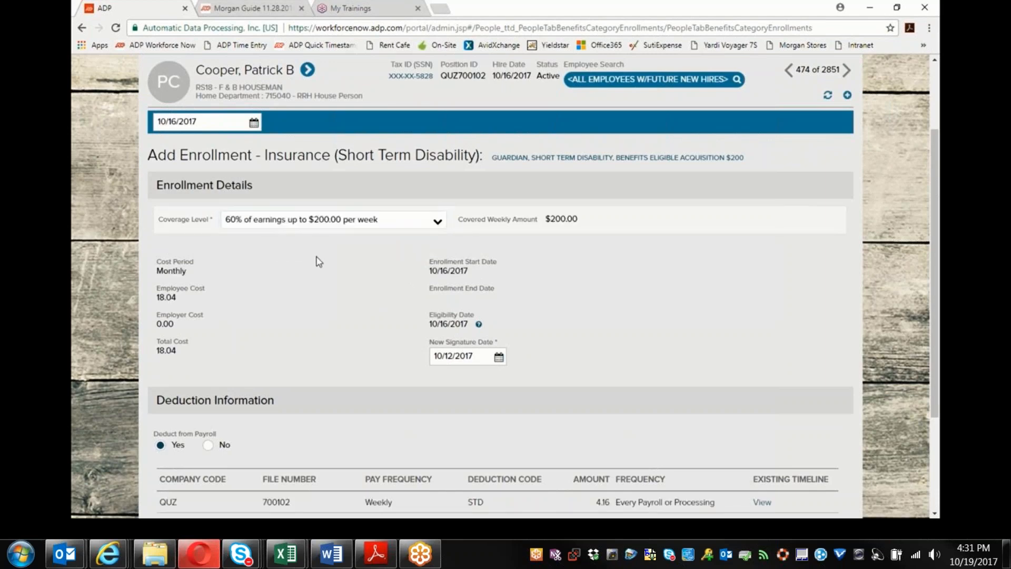
scroll(319, 262, "down", 1)
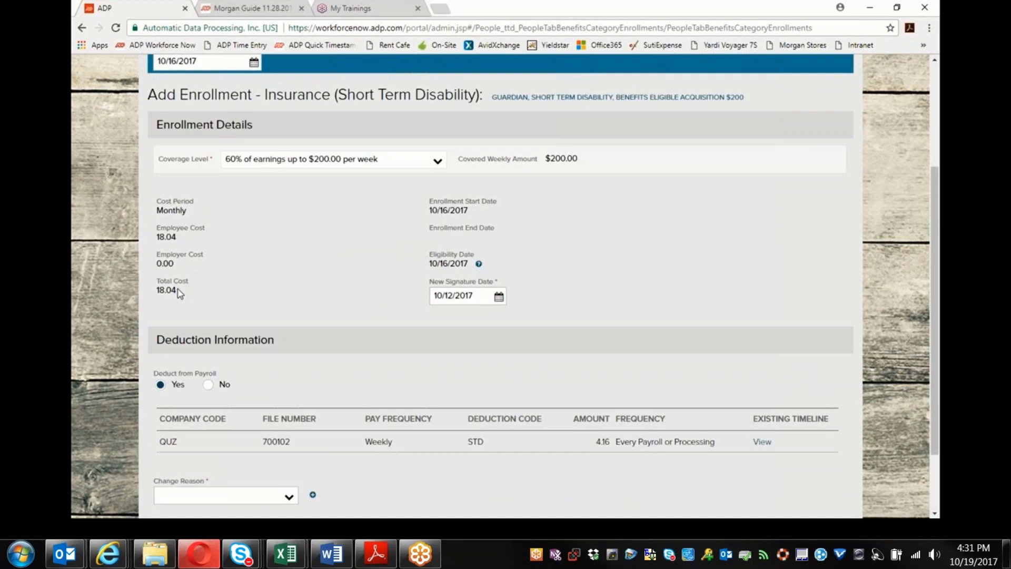
scroll(209, 280, "down", 2)
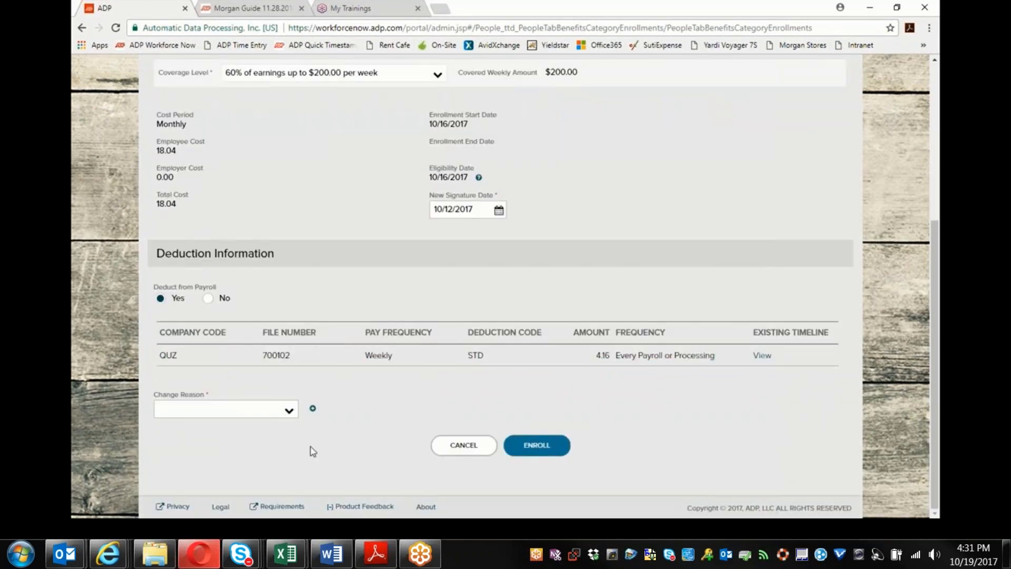
left_click(289, 417)
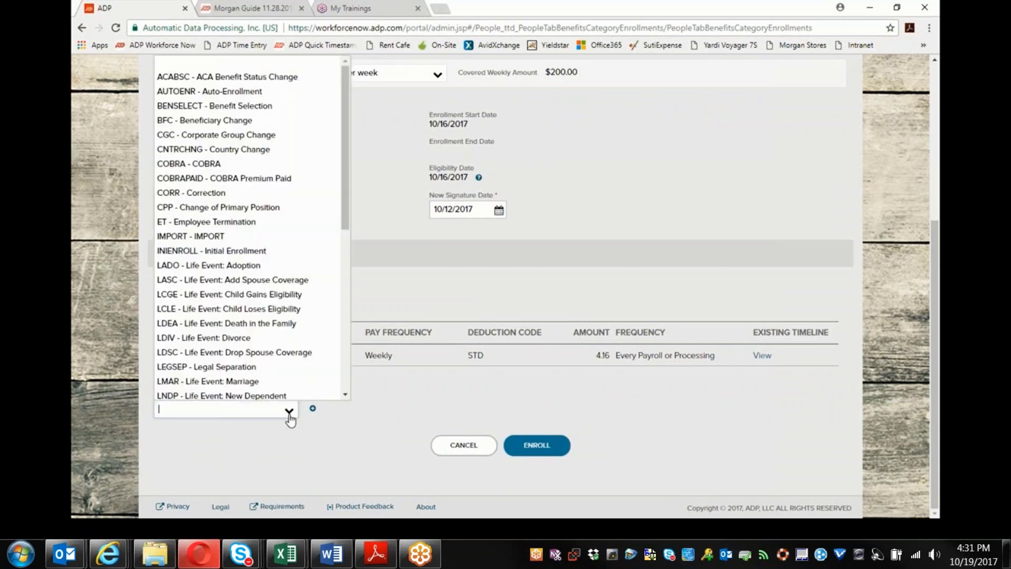
scroll(302, 253, "down", 5)
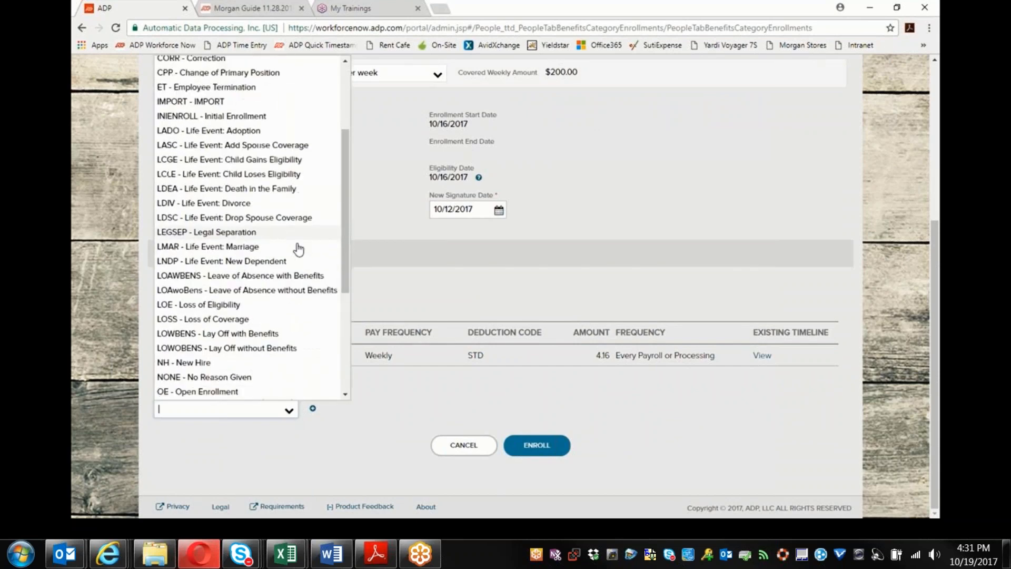
scroll(299, 247, "down", 1)
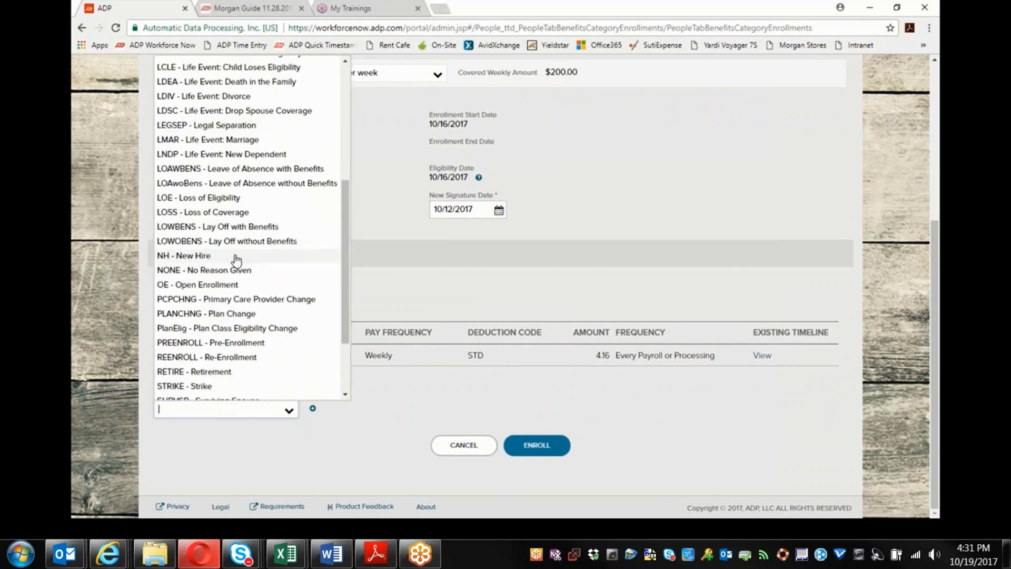
left_click(237, 256)
left_click(538, 442)
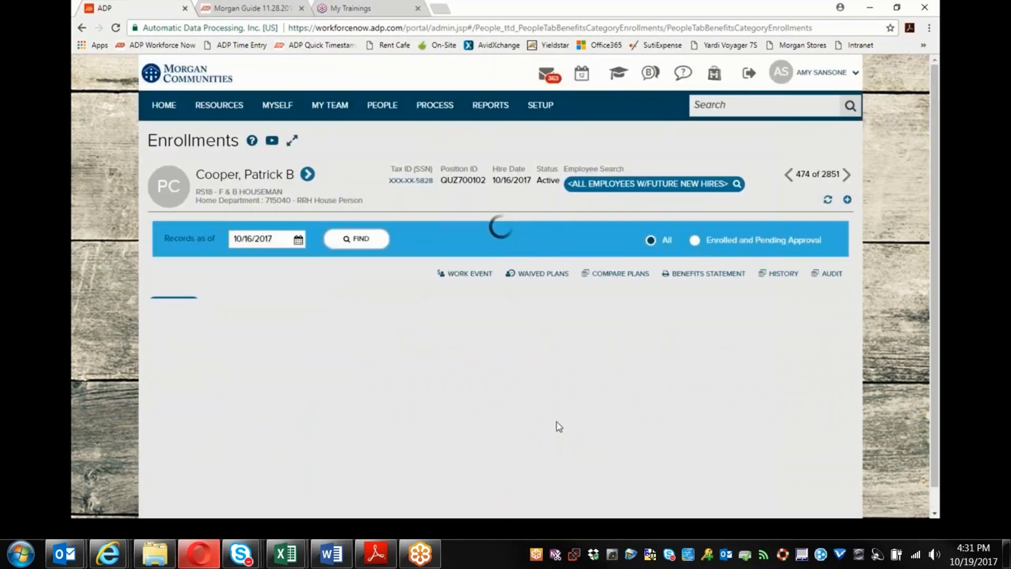
Step: Reload the 10/16/2017 records and show Long Term Disability plans with the Plan column widened
scroll(376, 328, "down", 6)
scroll(387, 354, "up", 5)
left_click(356, 166)
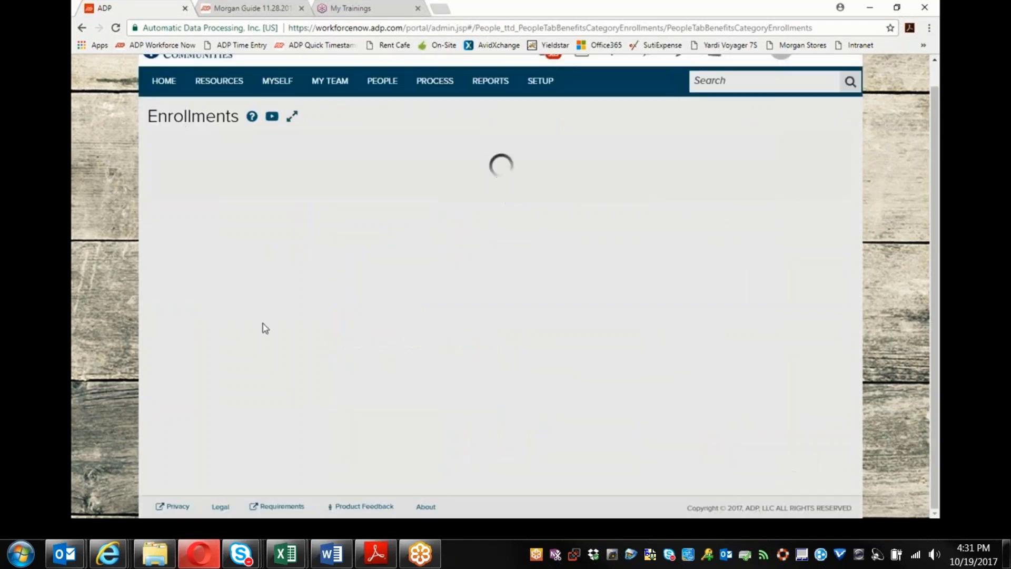
left_click(241, 446)
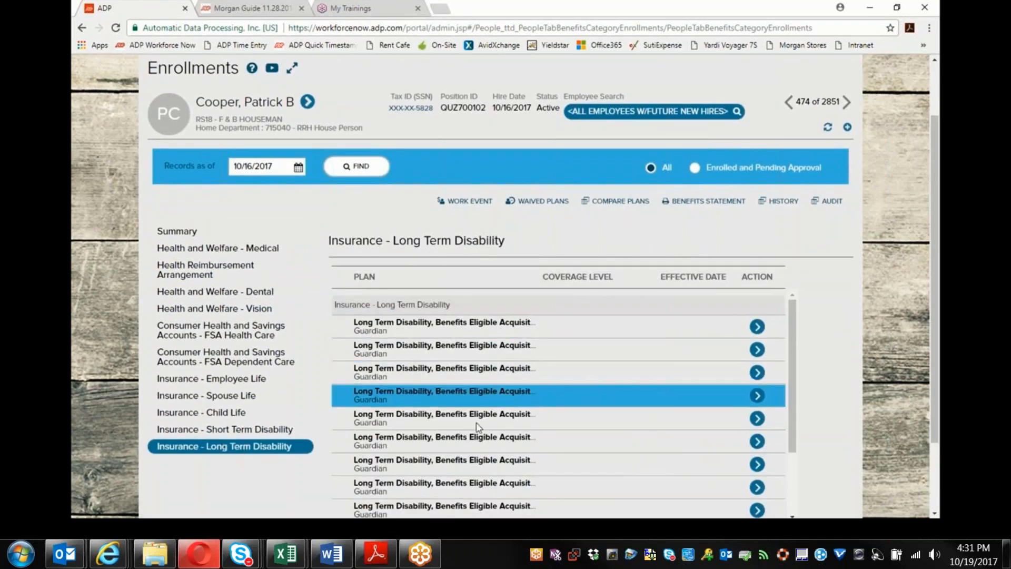
left_click_drag(540, 275, 589, 273)
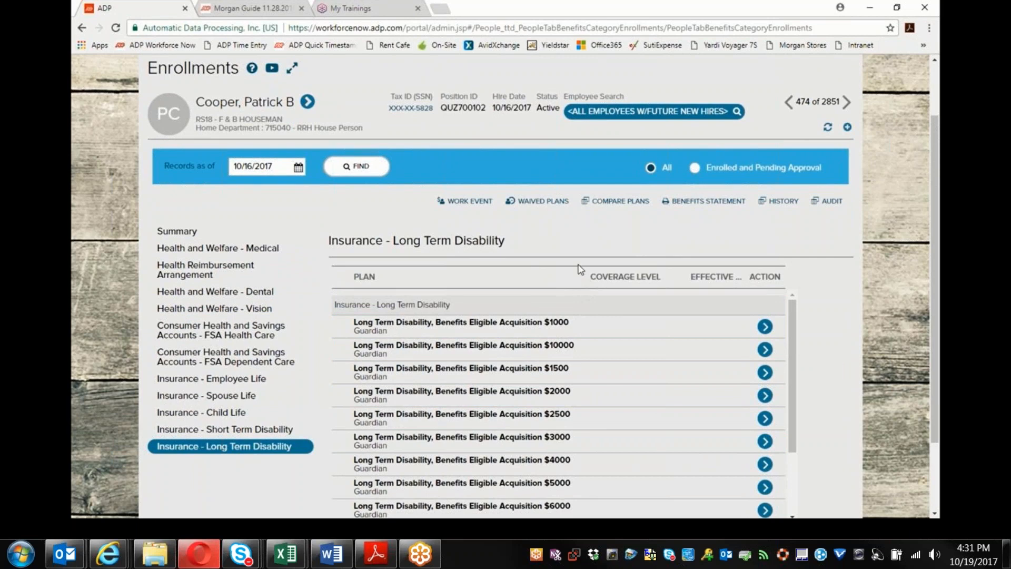
scroll(583, 269, "down", 1)
mouse_move(584, 219)
left_mouse_down()
mouse_move(571, 219)
mouse_move(582, 219)
left_mouse_up()
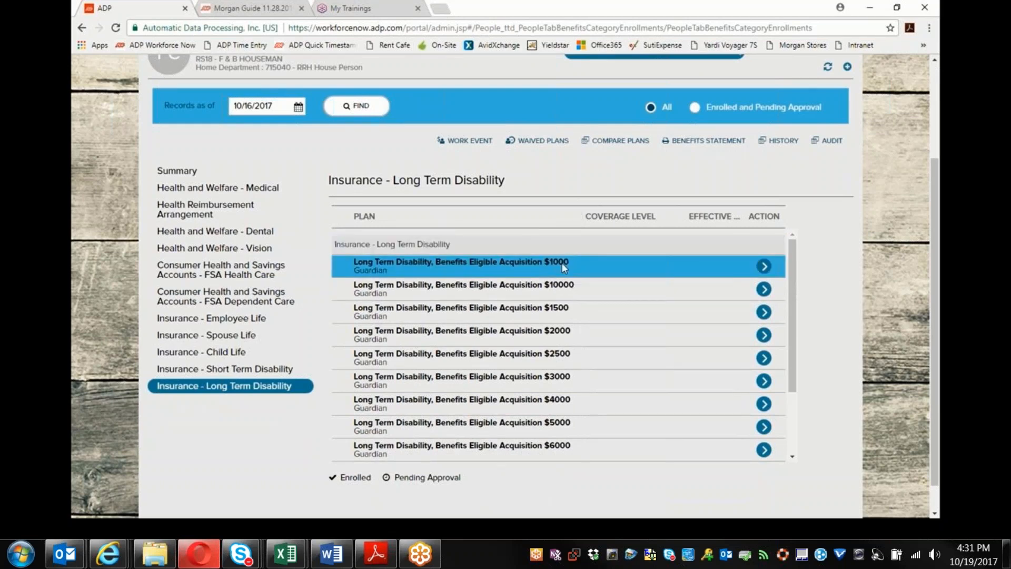
left_click_drag(581, 217, 592, 217)
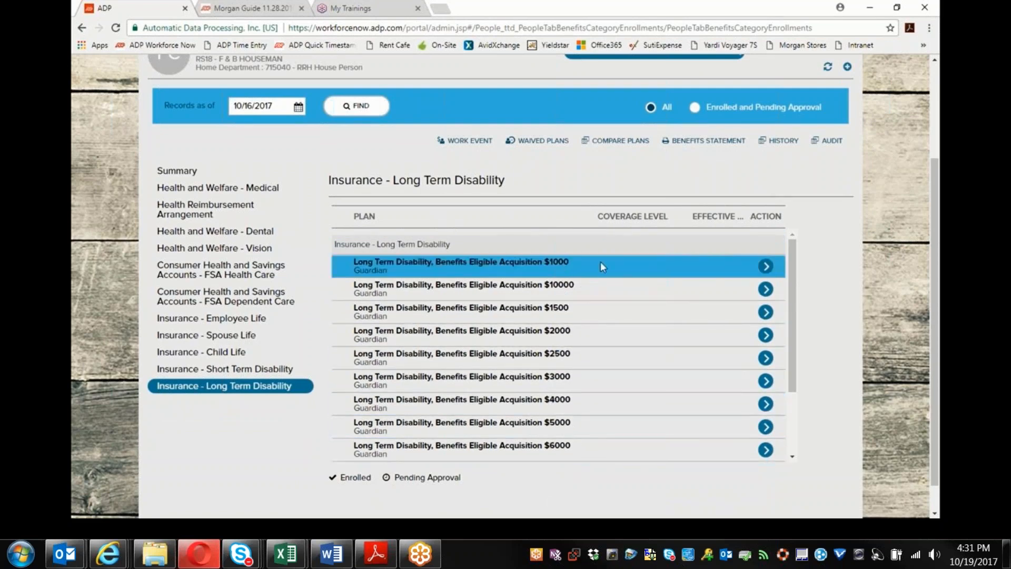
Step: Enroll in the $1000 LTD plan at 60% of earnings up to $1,000.00 monthly, reason NH - New Hire
left_click(767, 269)
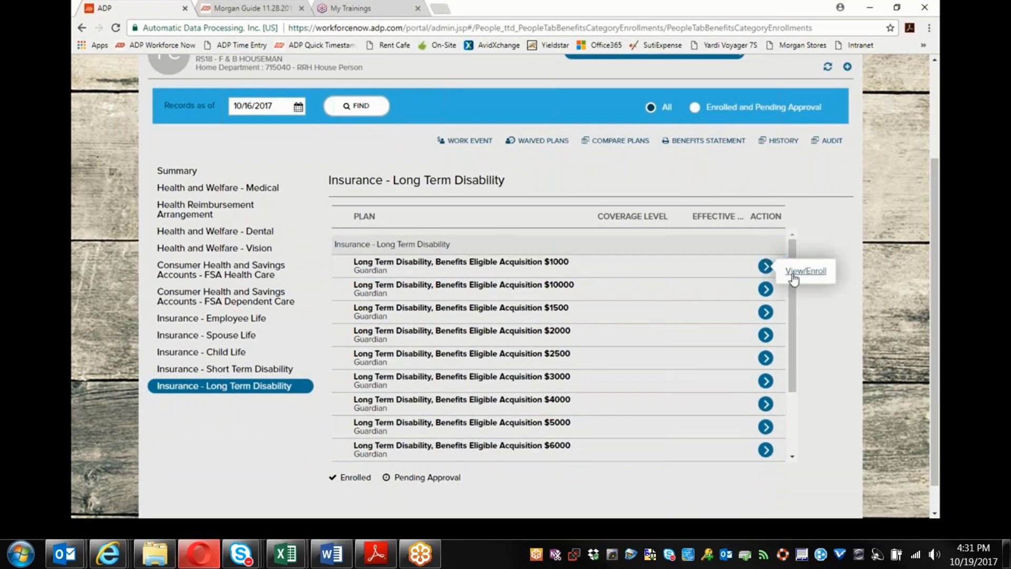
left_click(794, 280)
left_click(550, 342)
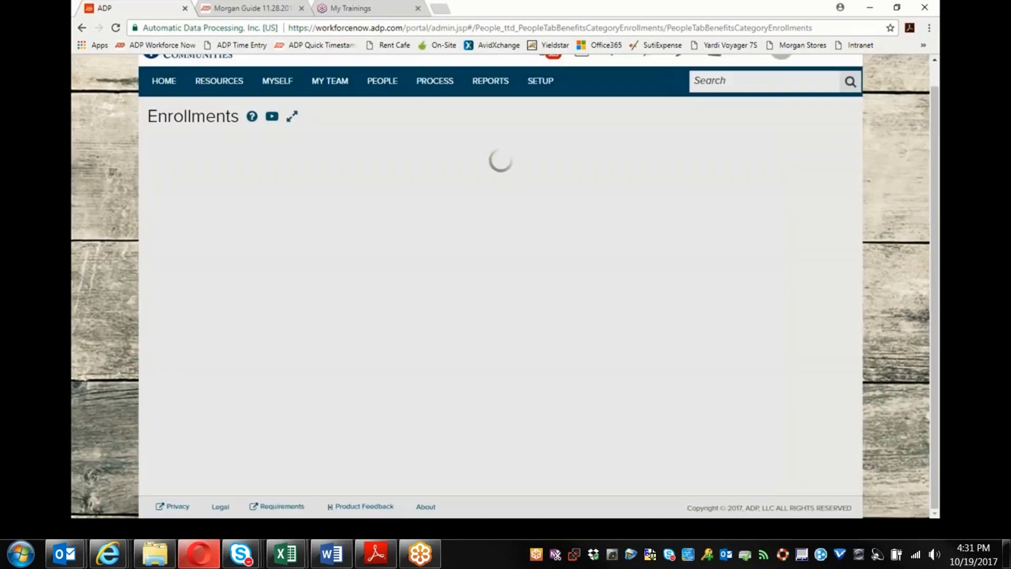
left_click(438, 193)
left_click(386, 224)
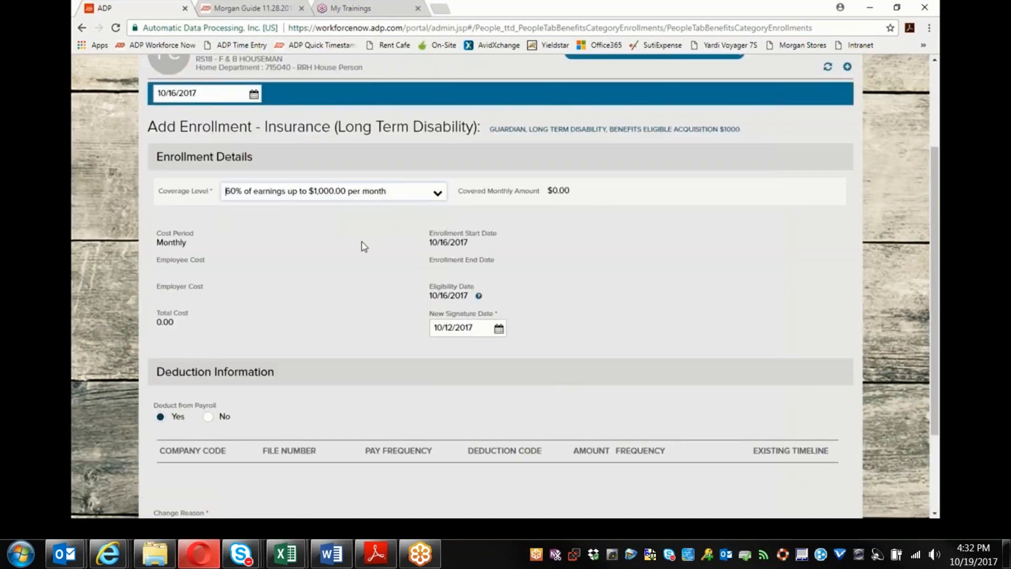
scroll(358, 242, "down", 1)
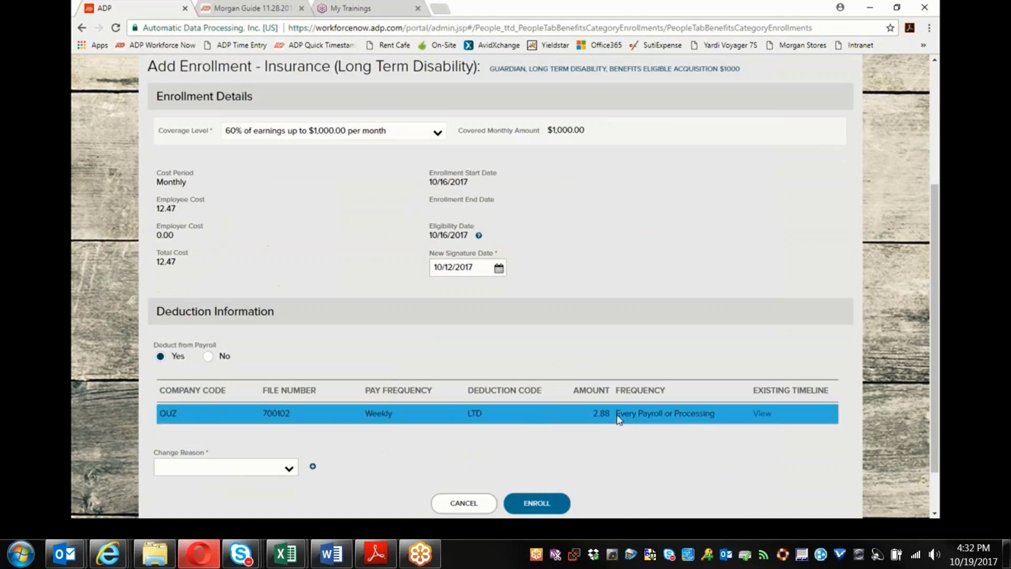
scroll(525, 398, "down", 1)
left_click(289, 410)
scroll(288, 342, "down", 3)
scroll(188, 295, "down", 3)
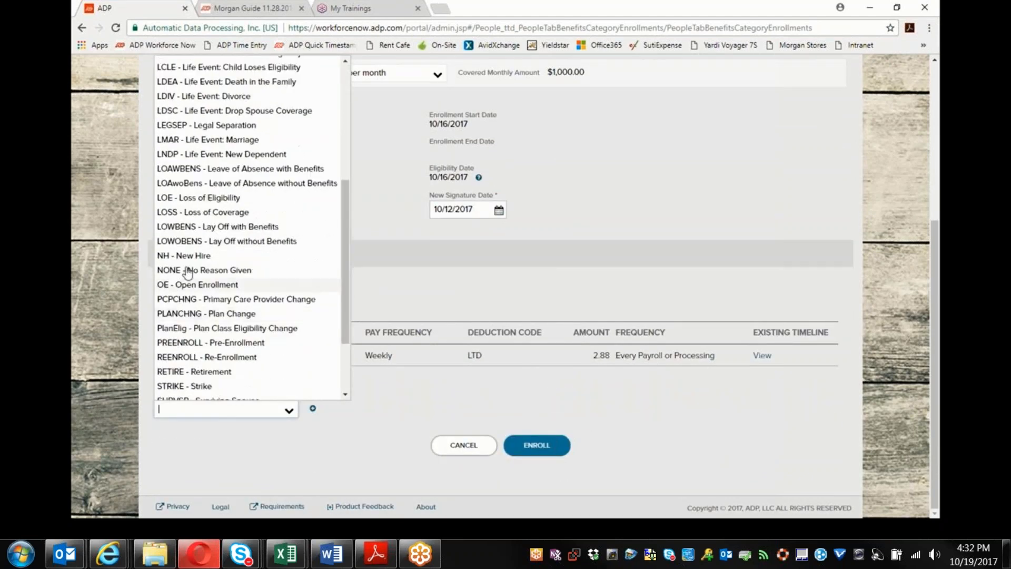
left_click(184, 256)
left_click(532, 447)
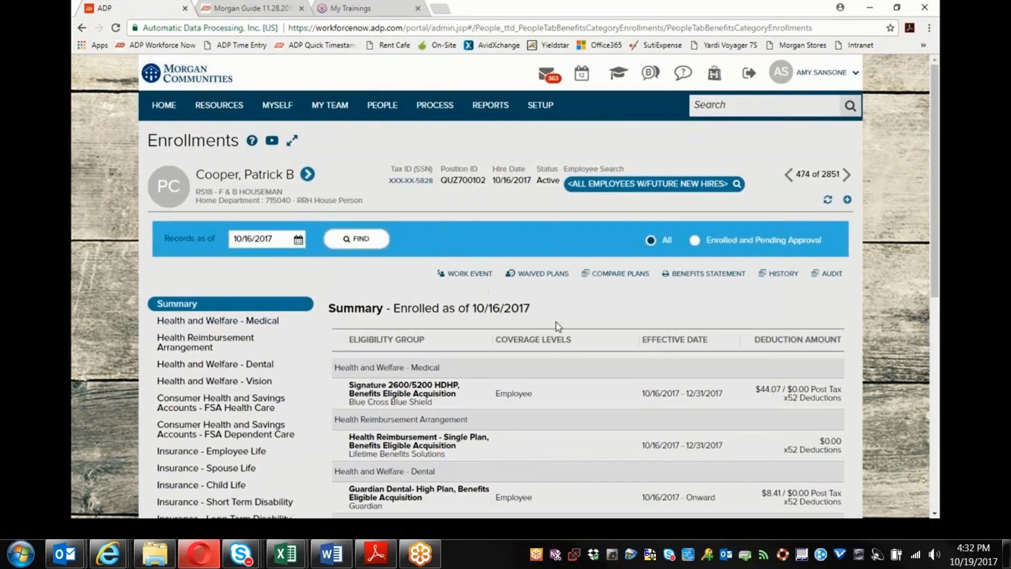
scroll(539, 316, "down", 3)
scroll(509, 357, "down", 3)
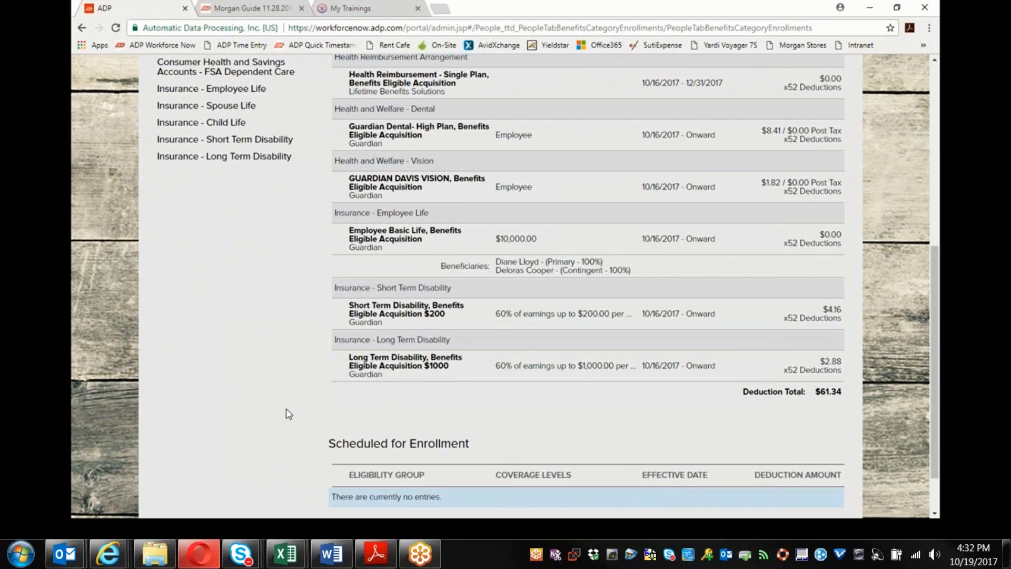
scroll(232, 369, "up", 1)
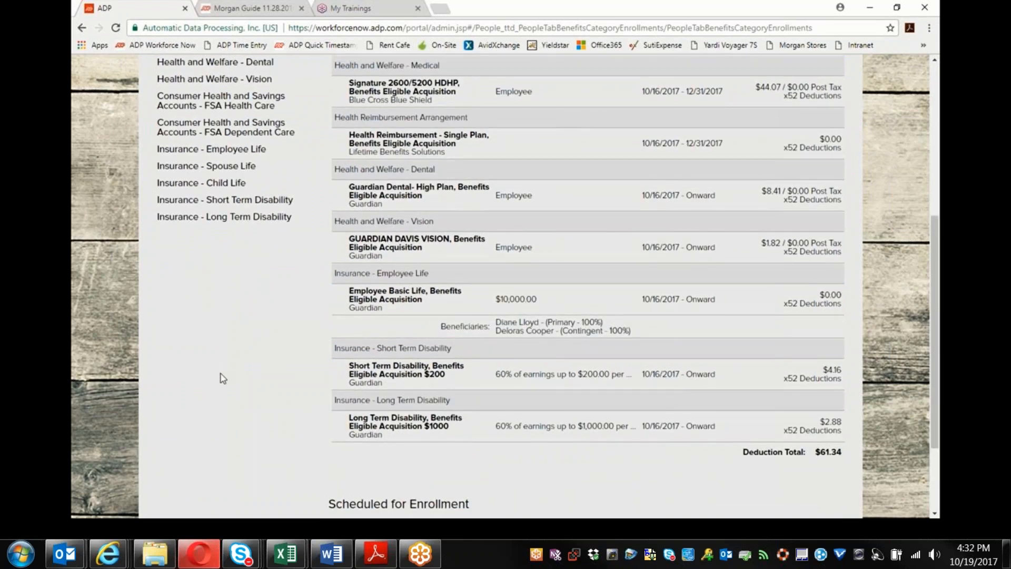
scroll(221, 376, "up", 2)
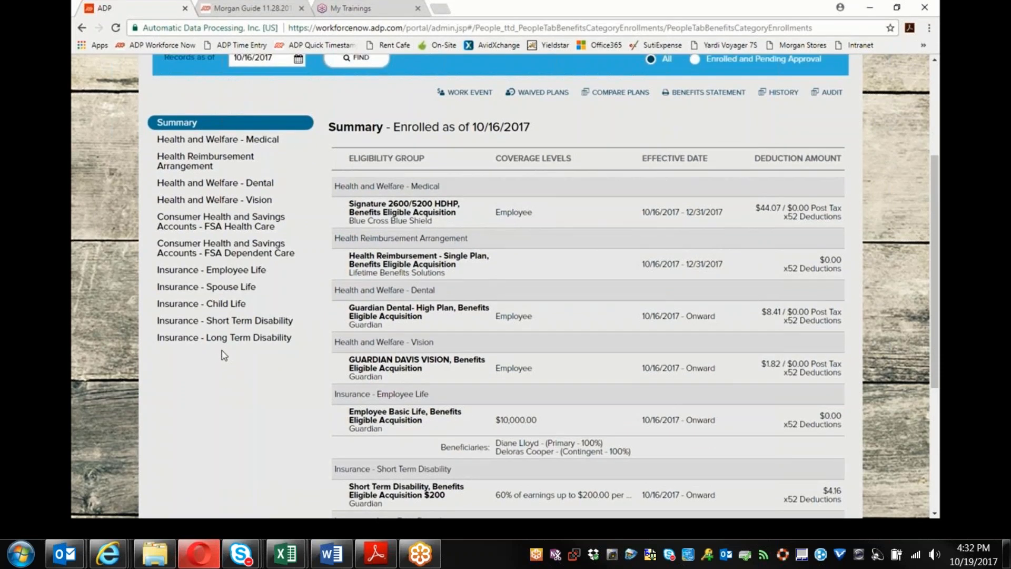
scroll(199, 379, "down", 1)
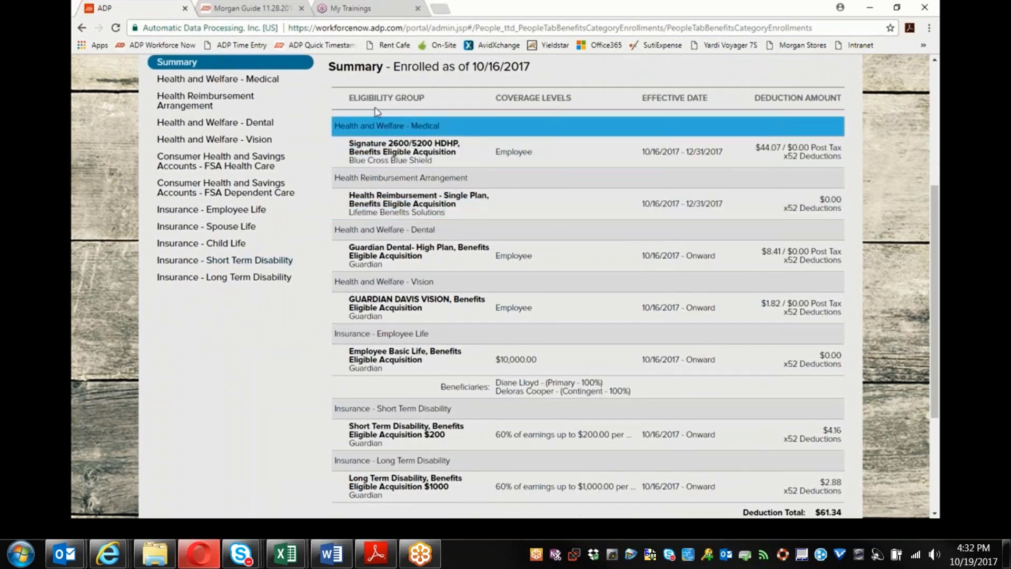
scroll(492, 330, "down", 3)
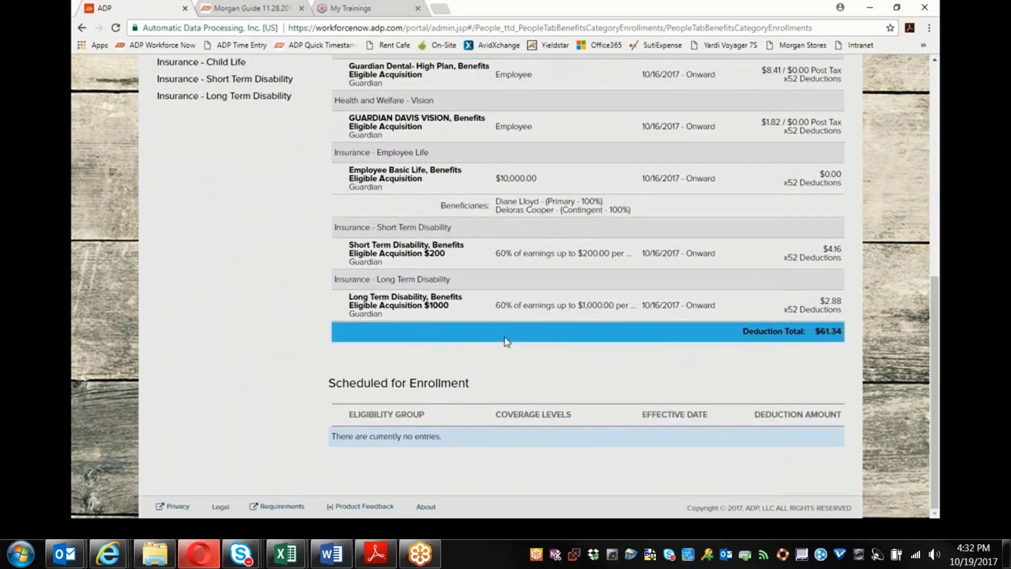
scroll(507, 341, "up", 4)
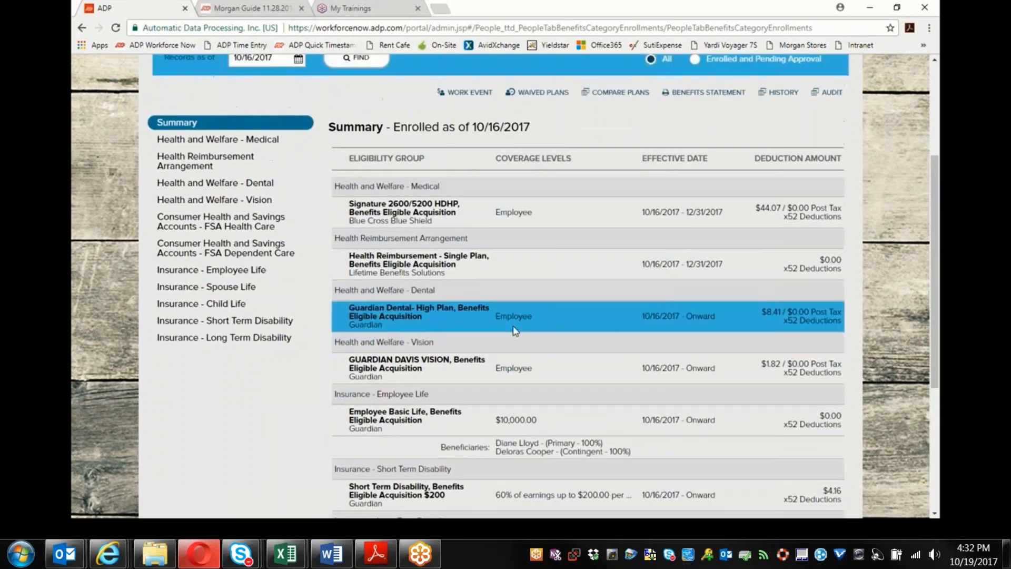
scroll(802, 334, "down", 3)
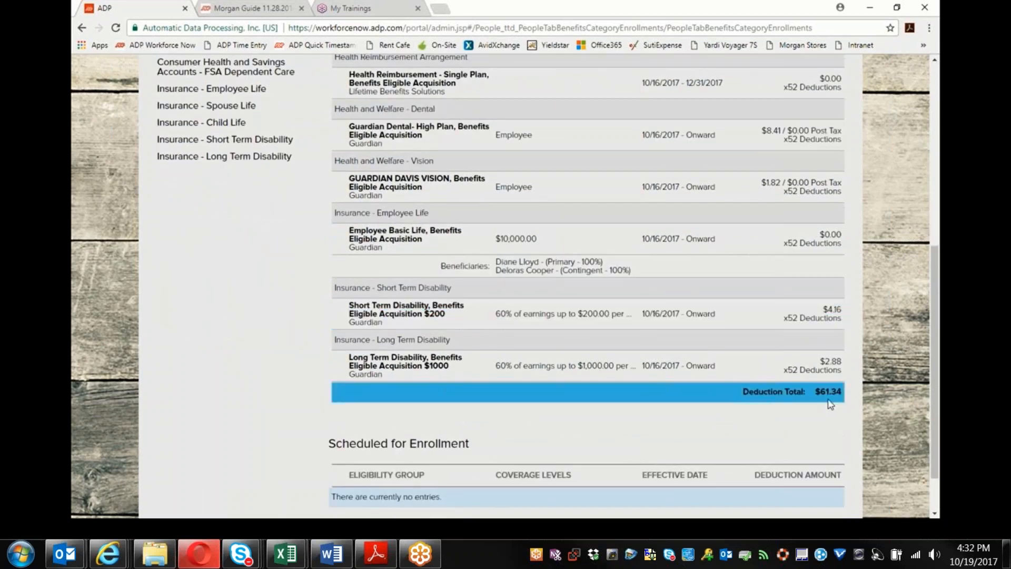
scroll(831, 405, "up", 5)
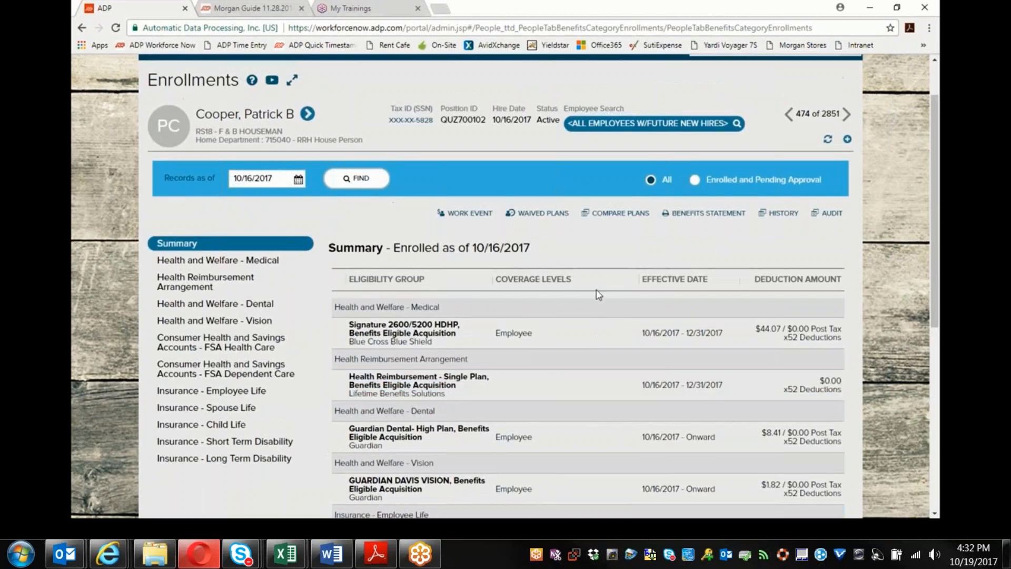
left_click(700, 214)
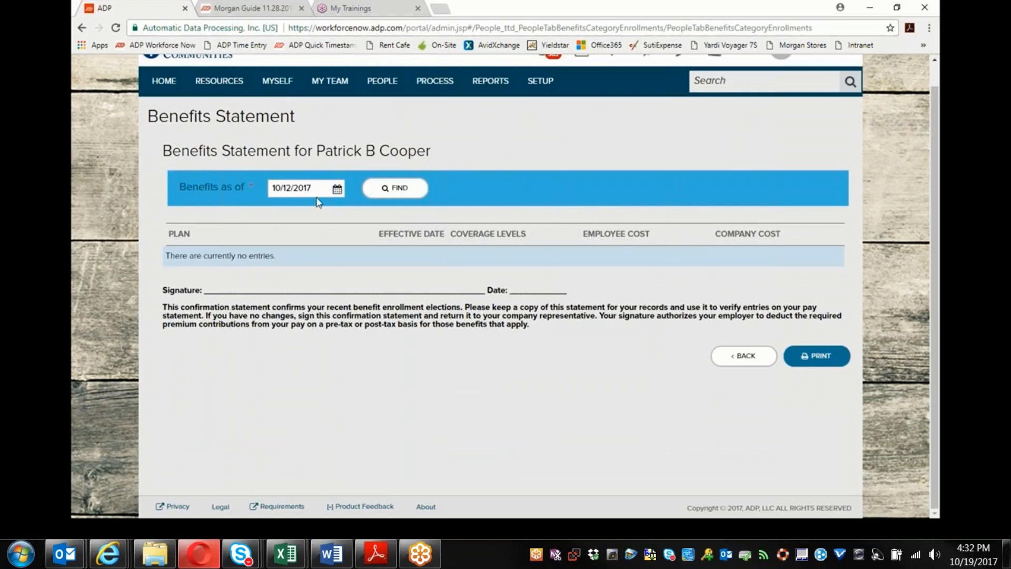
left_click(739, 359)
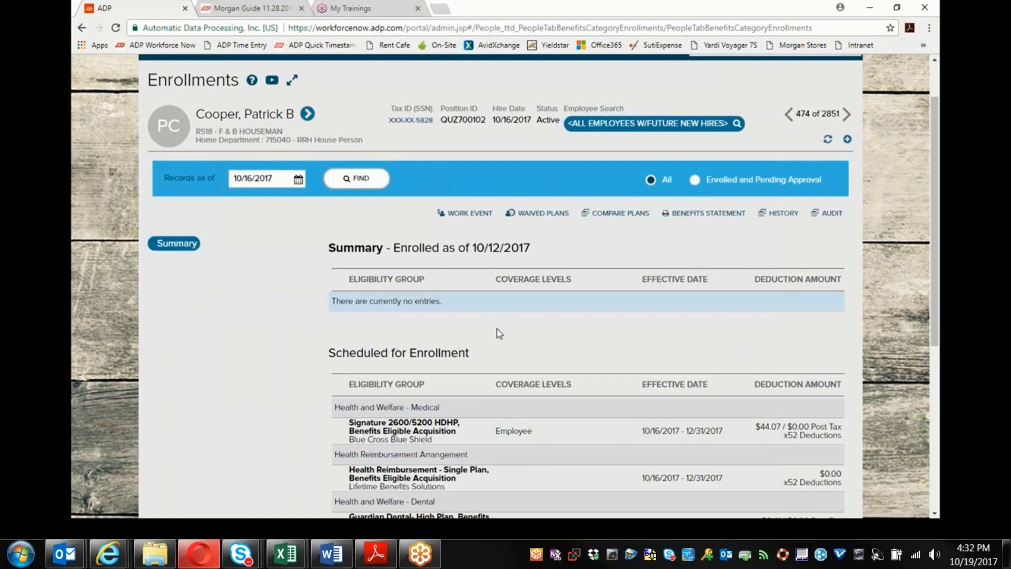
scroll(500, 333, "up", 2)
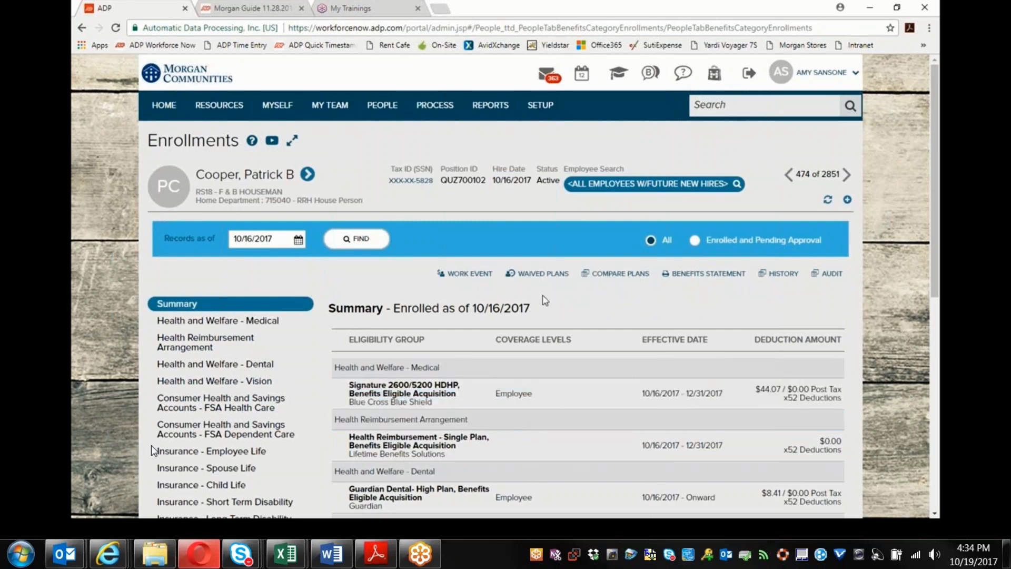
Step: Pause the Benefit Enrollment Demo video and exit full-screen playback
mouse_move(46, 450)
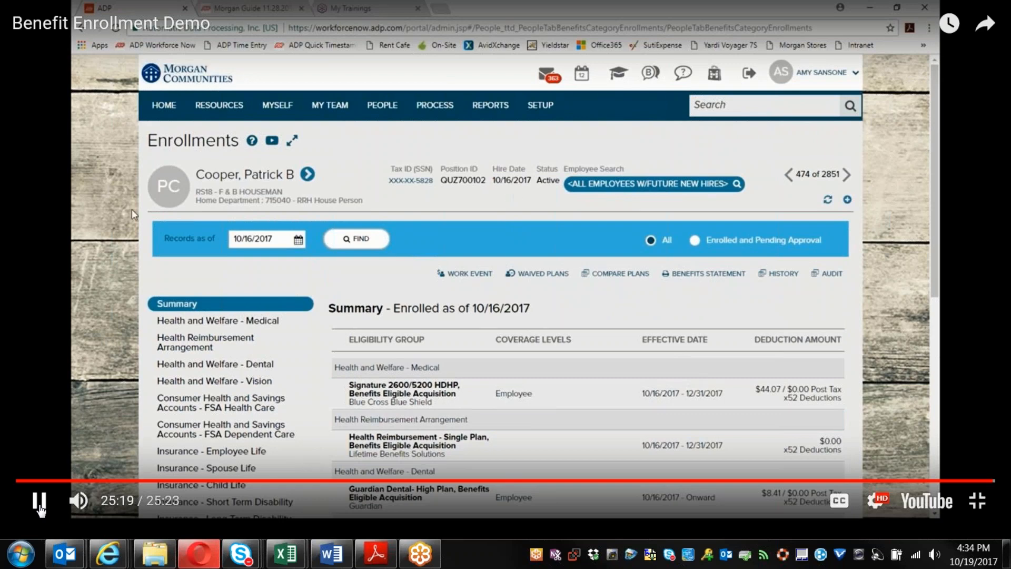
left_click(39, 503)
key("Escape")
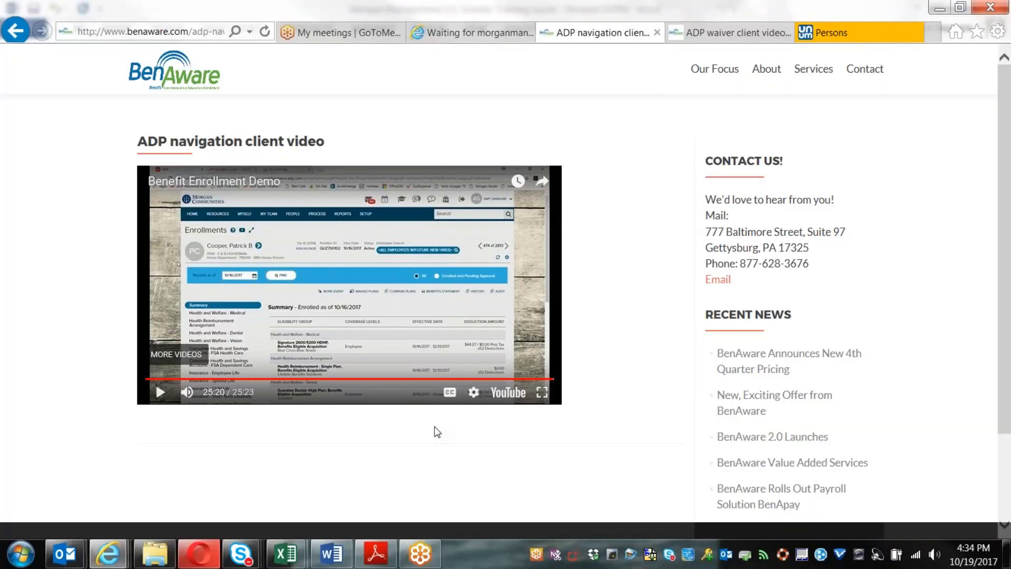
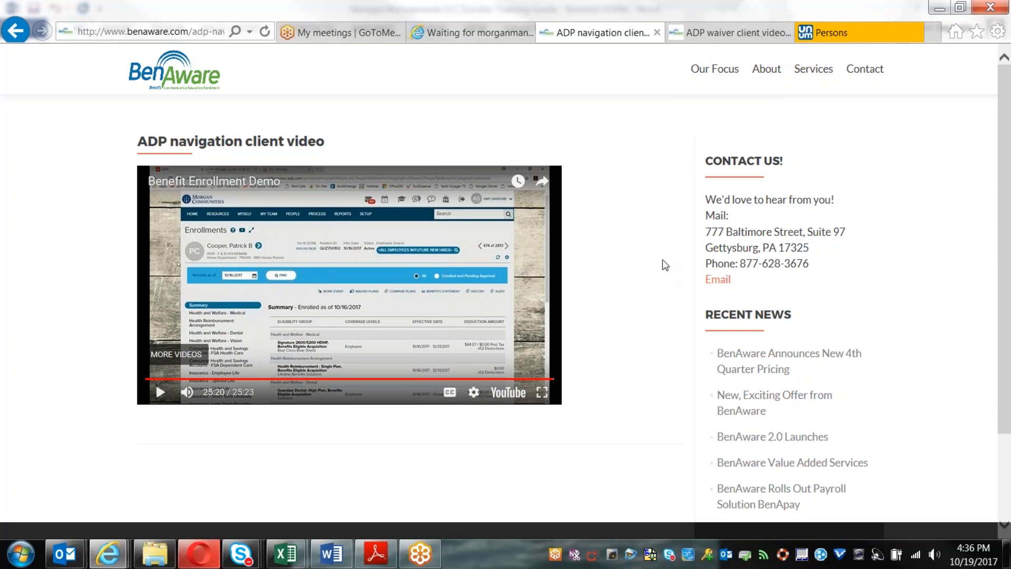
Step: Play the 'Waiving benefits' video on the ADP waiver client video tab in full screen
left_click(732, 33)
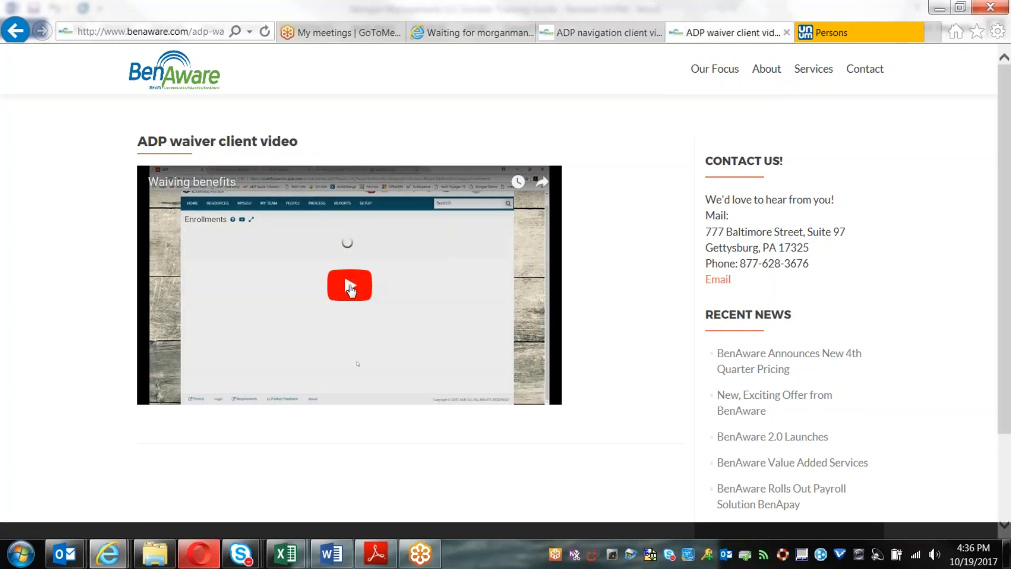
left_click(350, 289)
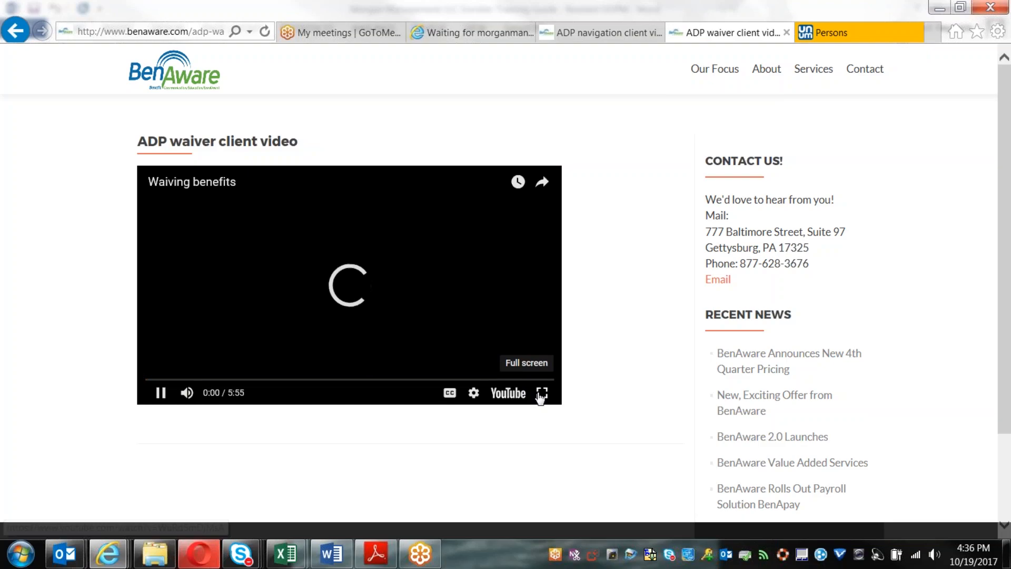
left_click(541, 394)
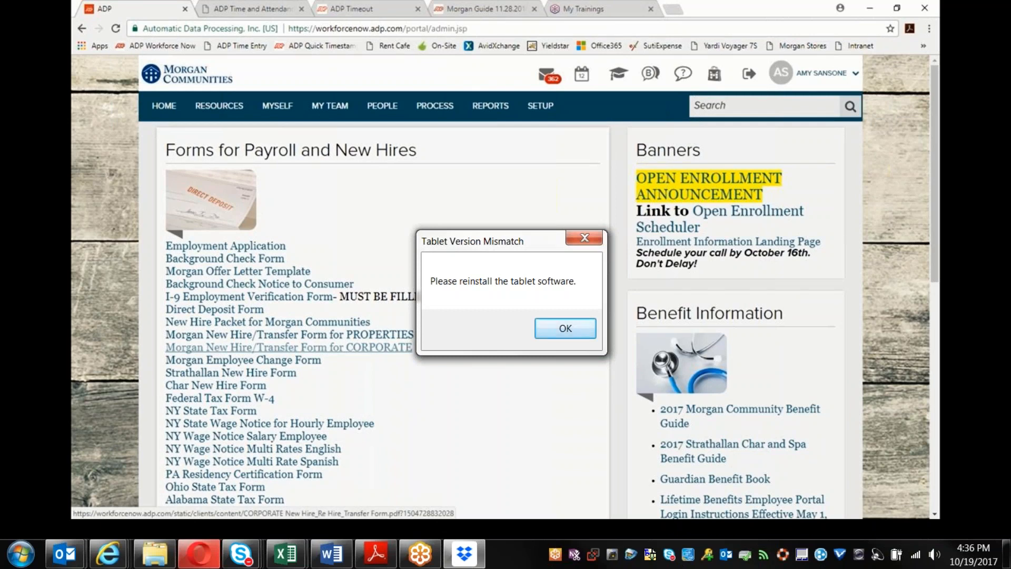
Step: Dismiss the Tablet Version Mismatch message and go to People > Benefits > Enrollments
left_click(565, 328)
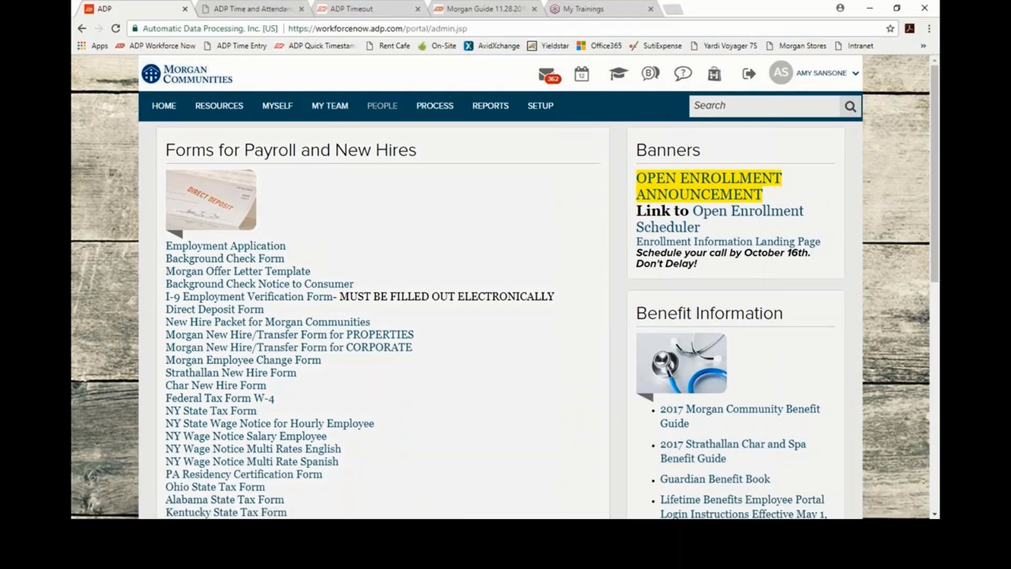
left_click(388, 111)
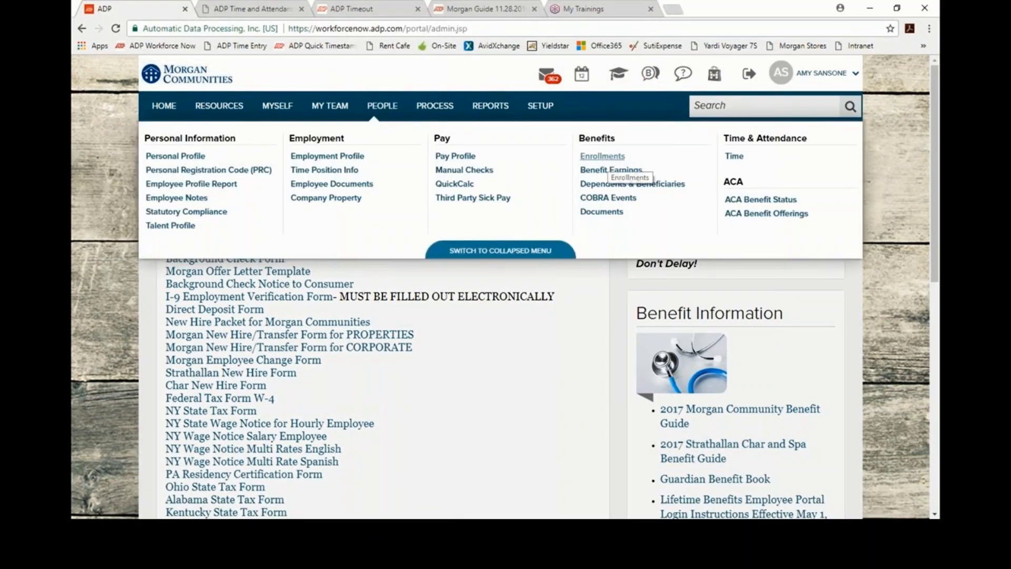
left_click(606, 157)
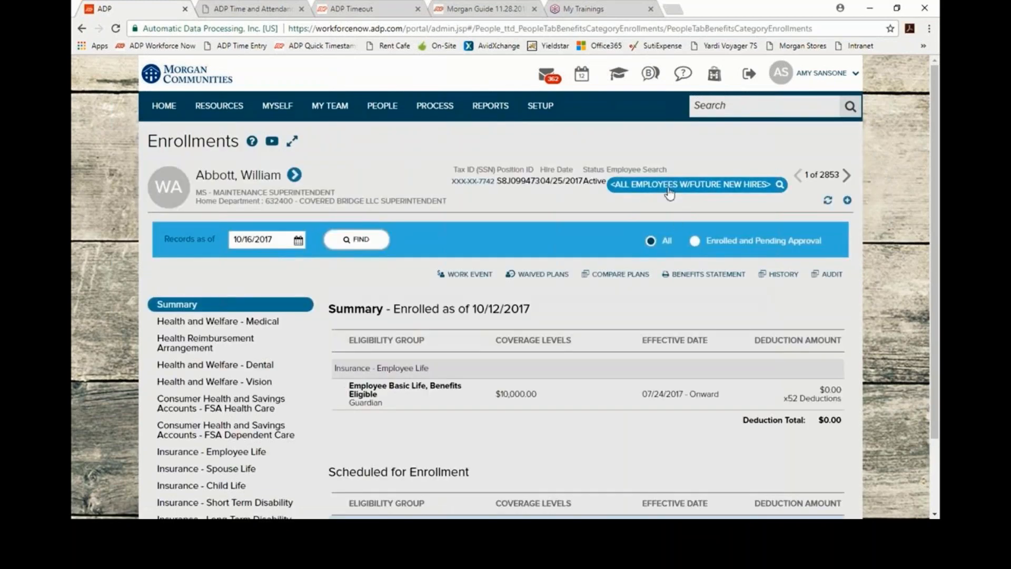
Step: Search for the employee by name and open their enrollments, showing Employee Basic Life from 10/16/2017
left_click(670, 185)
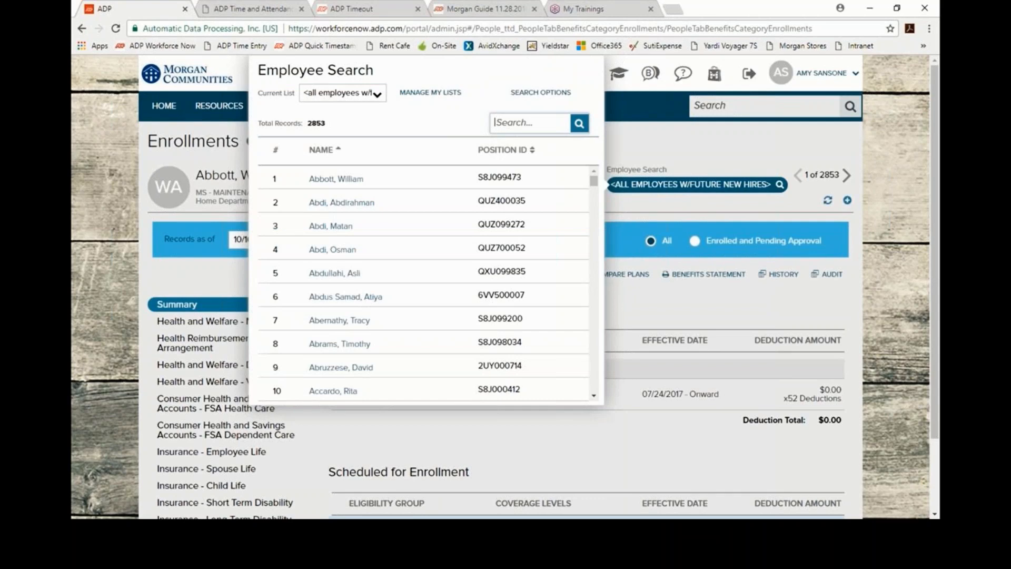
type("ansis")
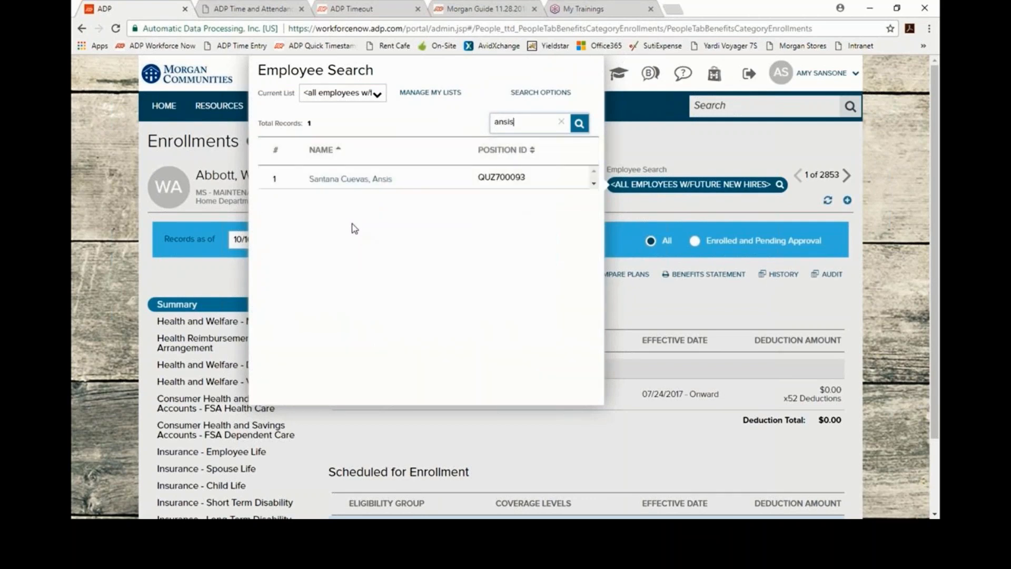
left_click(352, 184)
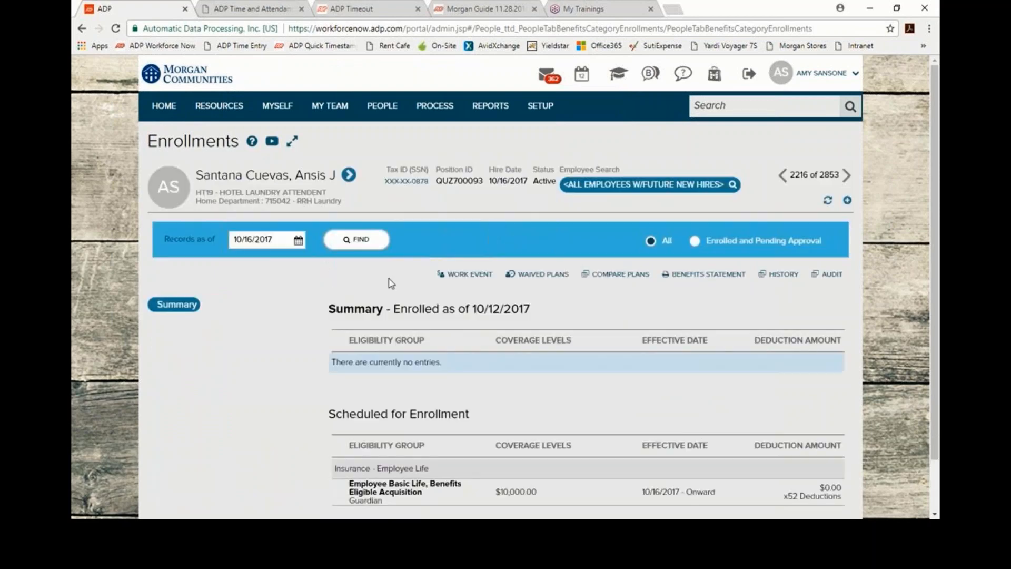
scroll(478, 231, "down", 2)
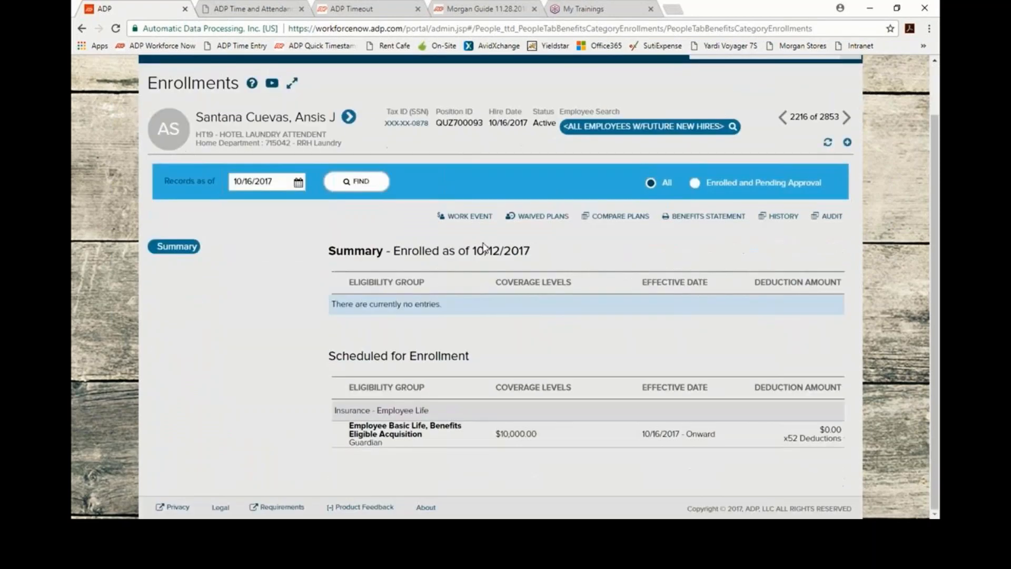
scroll(483, 247, "up", 2)
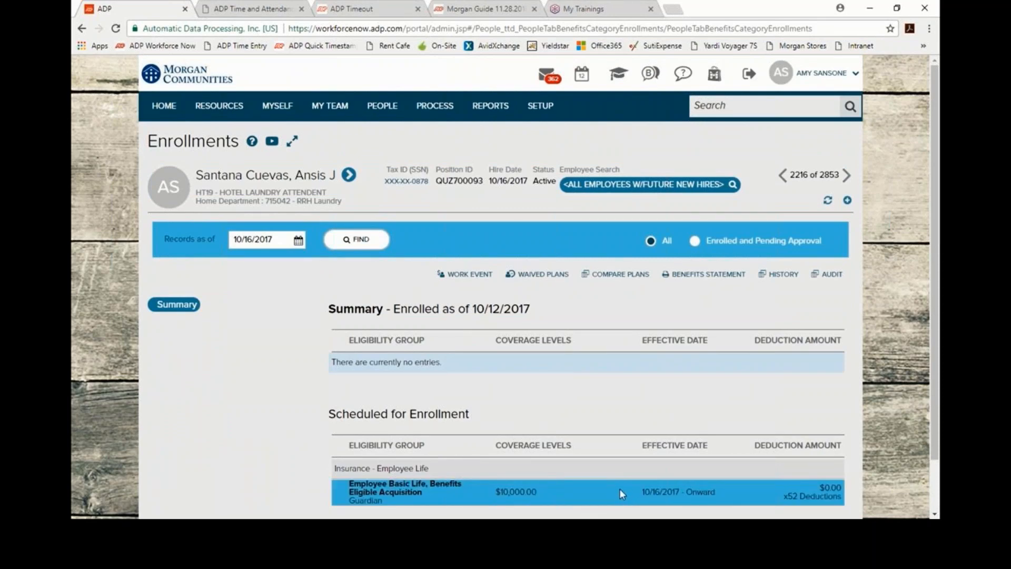
scroll(620, 493, "down", 2)
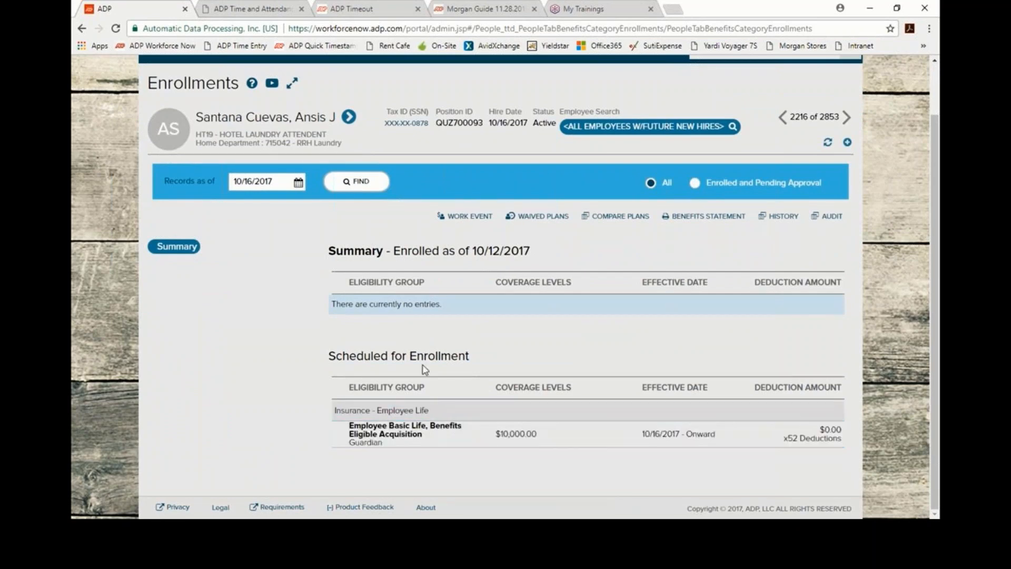
scroll(427, 219, "up", 2)
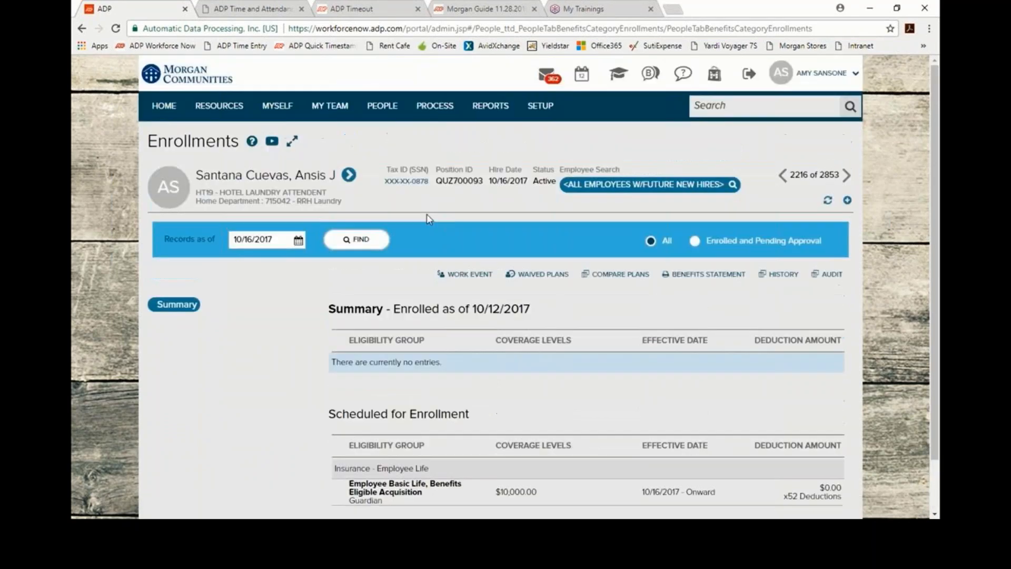
left_click(397, 115)
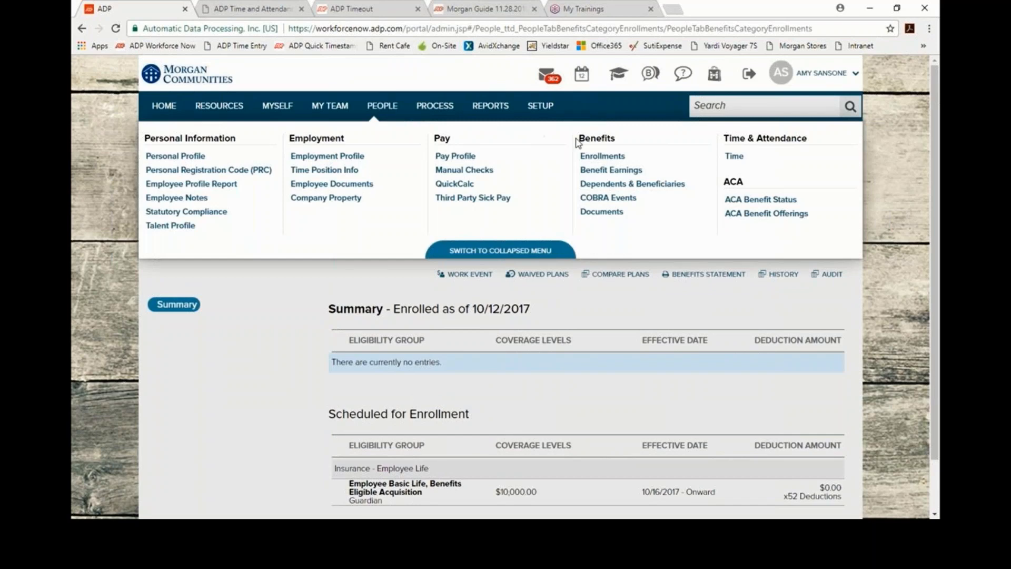
Step: Start adding a Beneficiary Only (Person) on the Dependents & Beneficiaries page
left_click(606, 186)
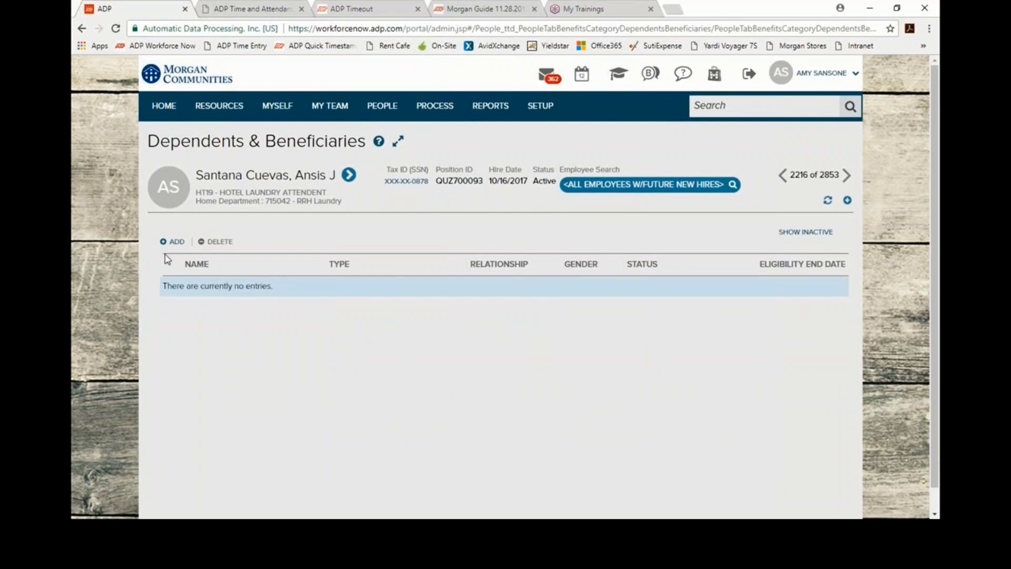
left_click(174, 241)
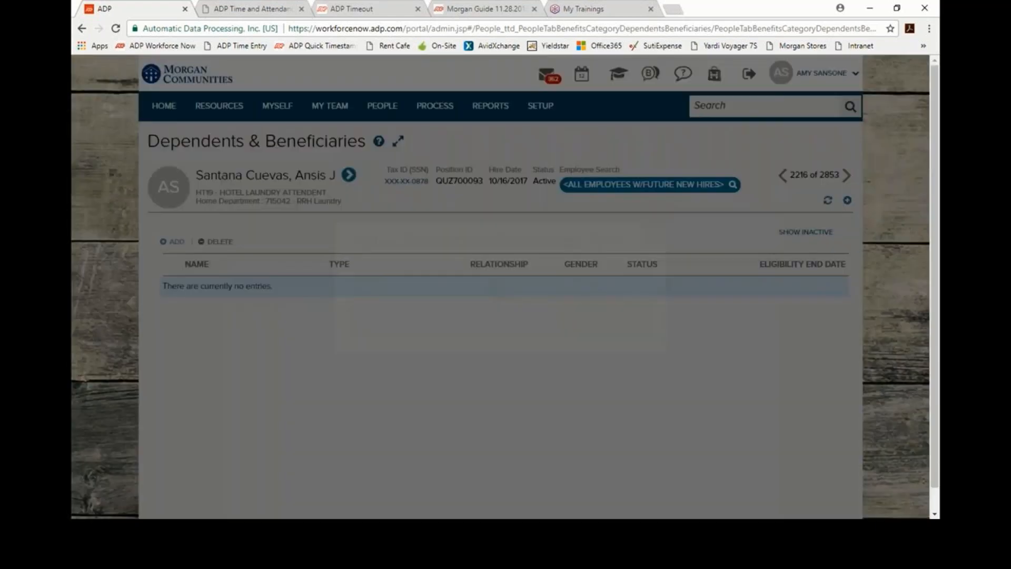
left_click(356, 295)
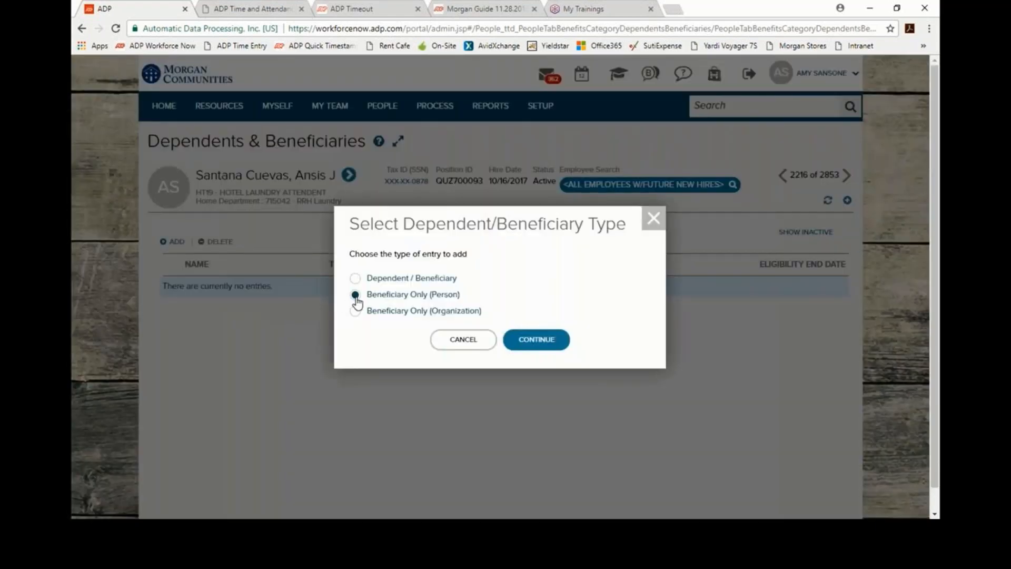
left_click(548, 343)
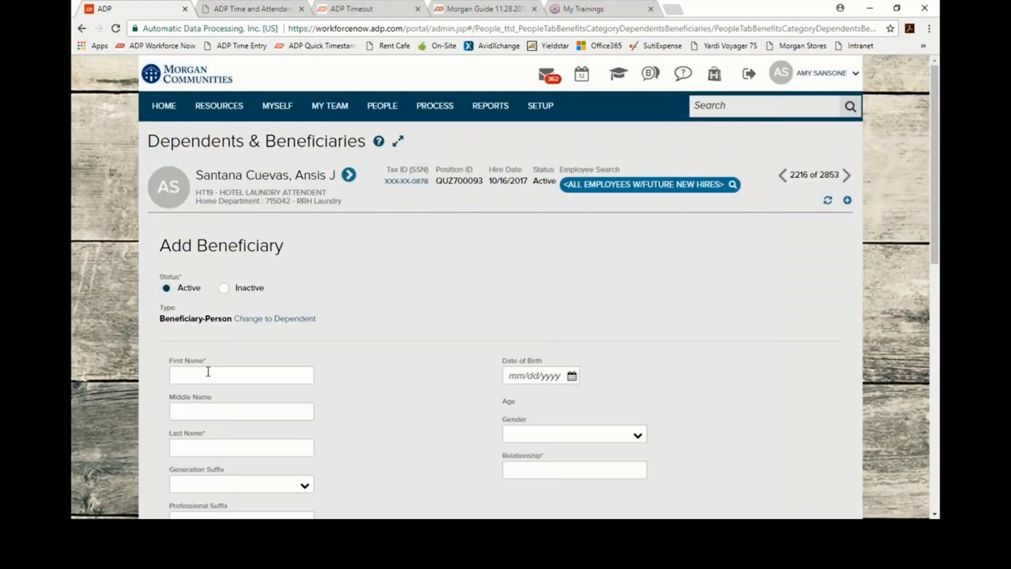
Step: Enter the beneficiary's first and last name, set Gender Female and Relationship Daughter, and save
left_click(208, 372)
type("Mia")
key("Tab")
key("Tab")
type("S")
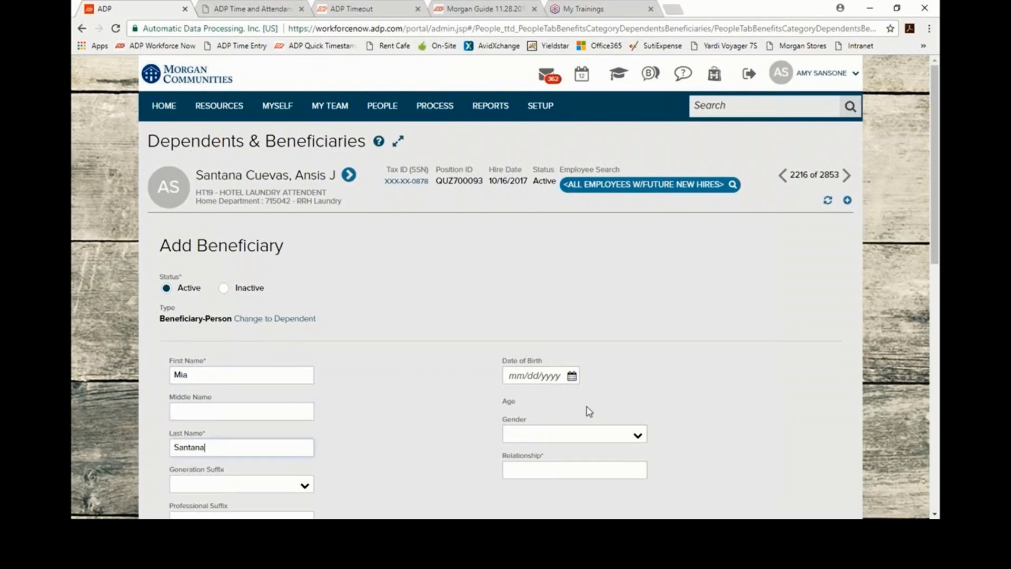
left_click(637, 436)
left_click(591, 466)
left_click(599, 470)
type("Daughter")
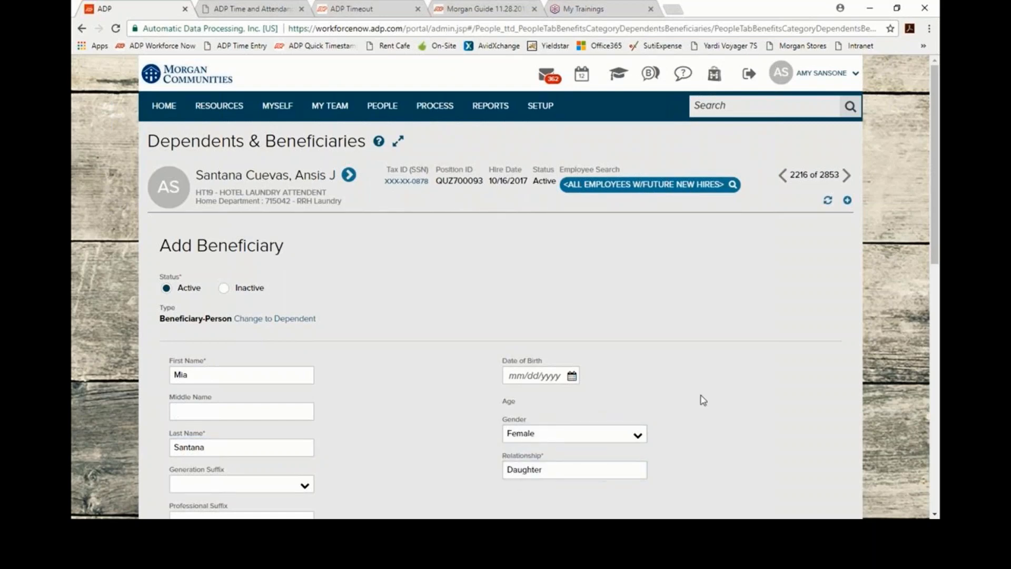
scroll(721, 404, "down", 5)
scroll(734, 405, "down", 5)
left_click(801, 434)
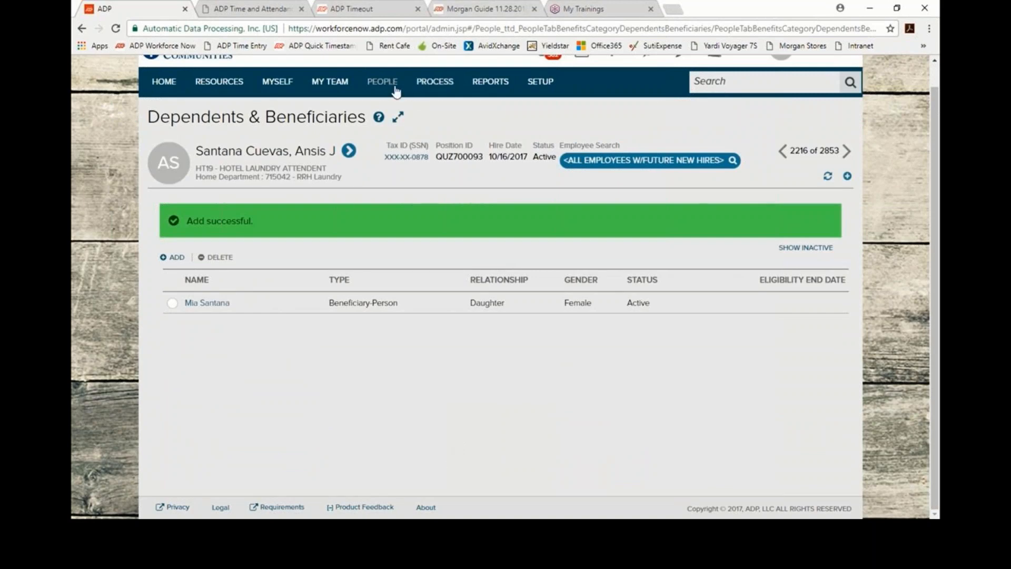
Step: Reload enrollments as of 10/16/2017 and edit the Employee Basic Life enrollment
mouse_move(396, 92)
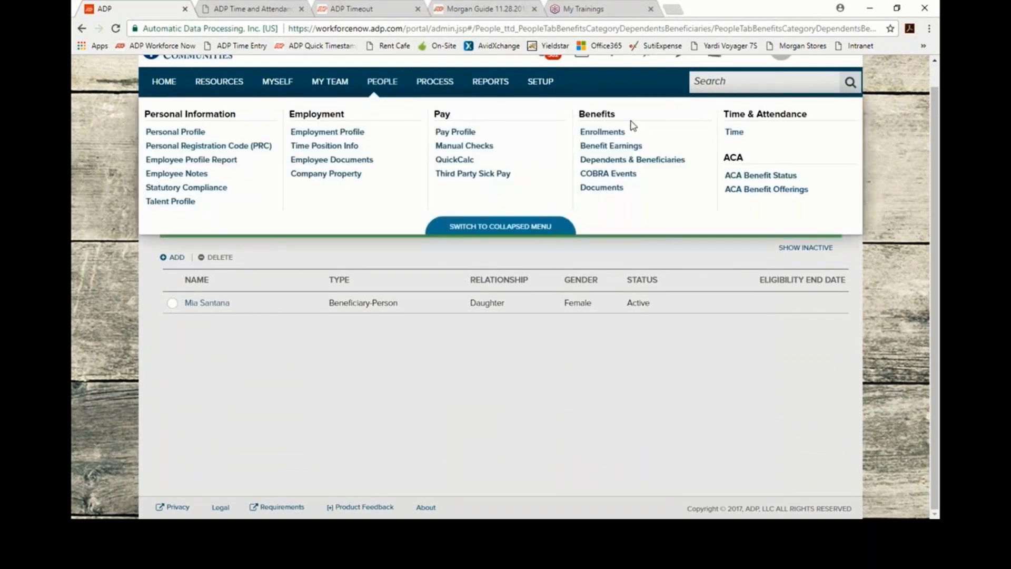
left_click(613, 135)
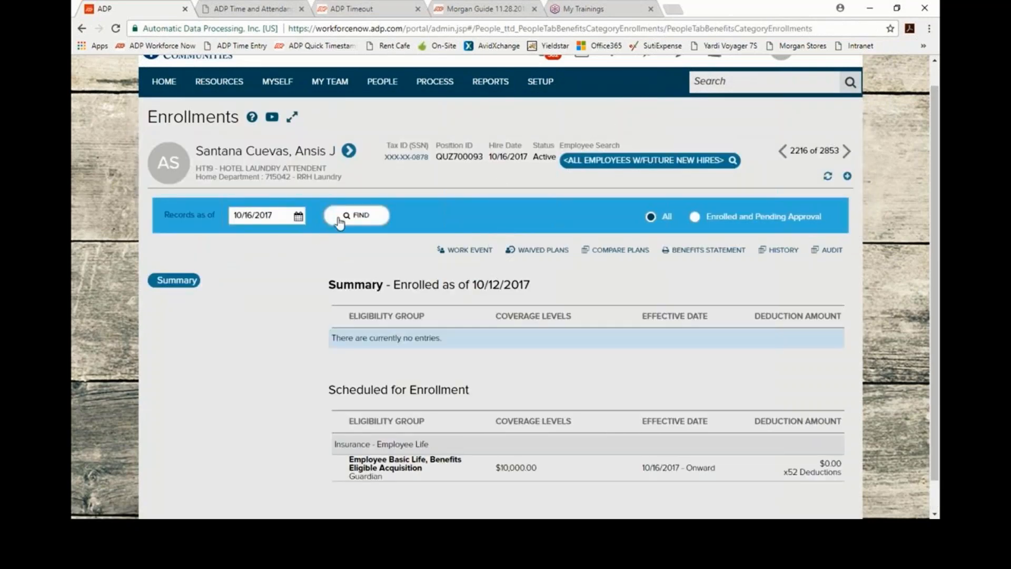
left_click(342, 216)
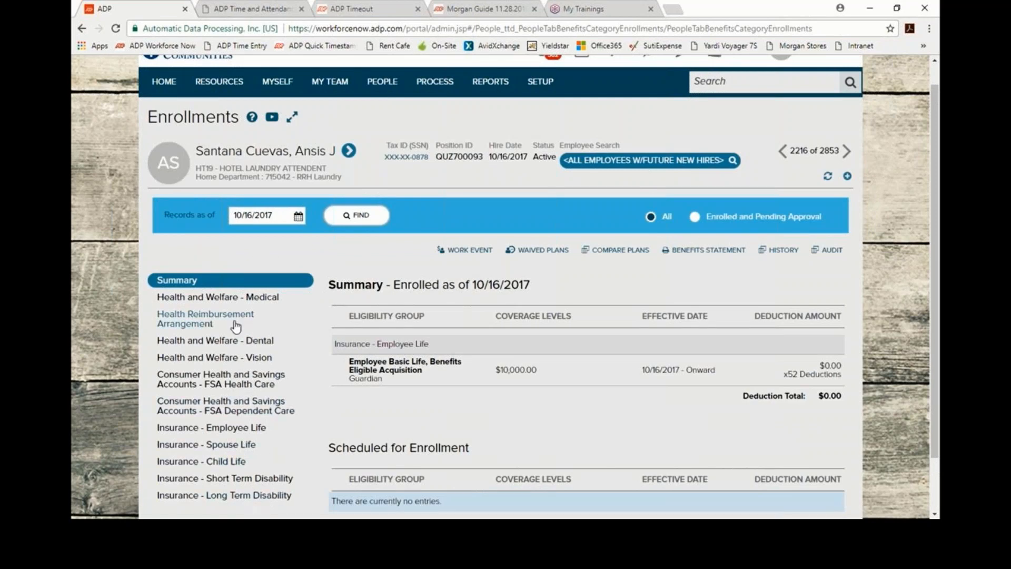
left_click(251, 434)
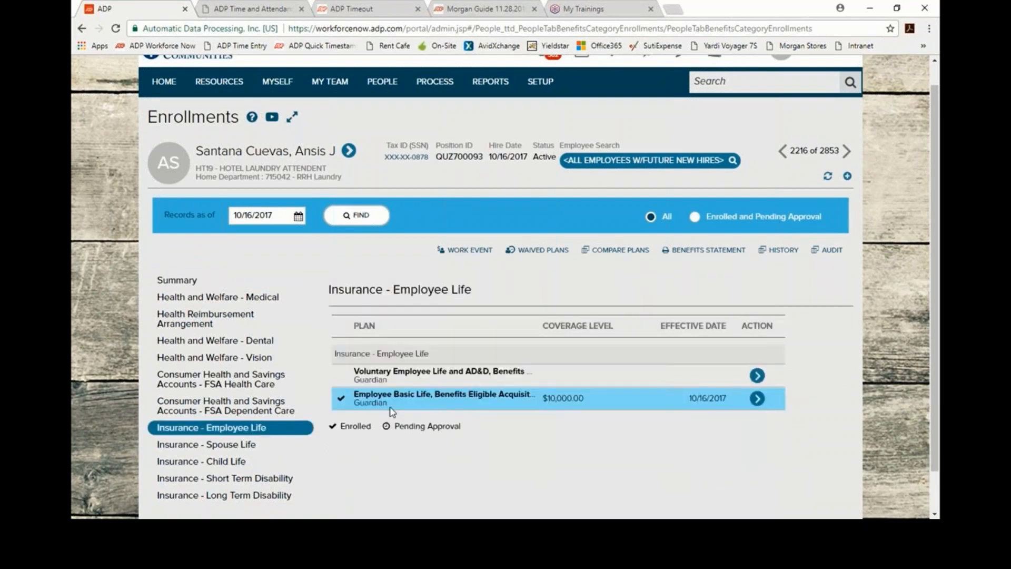
left_click(758, 402)
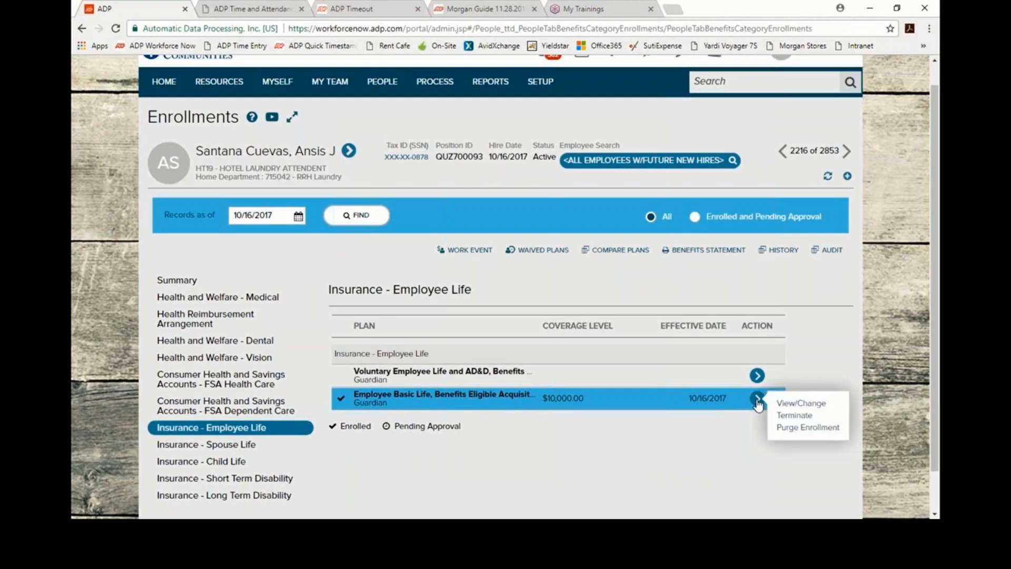
left_click(821, 404)
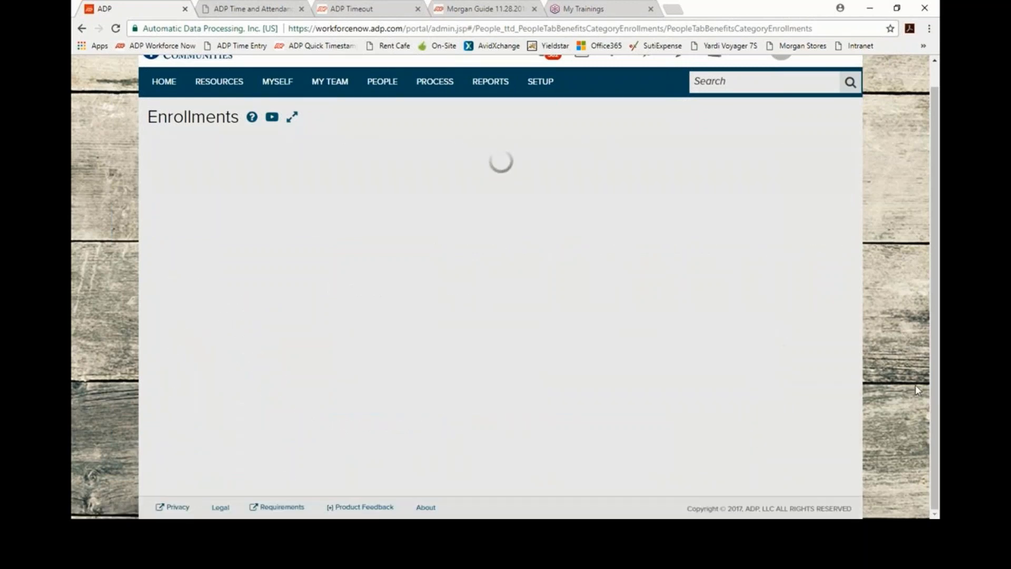
Step: Set the change effective date to 10/16/2017 and make the daughter Primary beneficiary at 100%
left_click(254, 205)
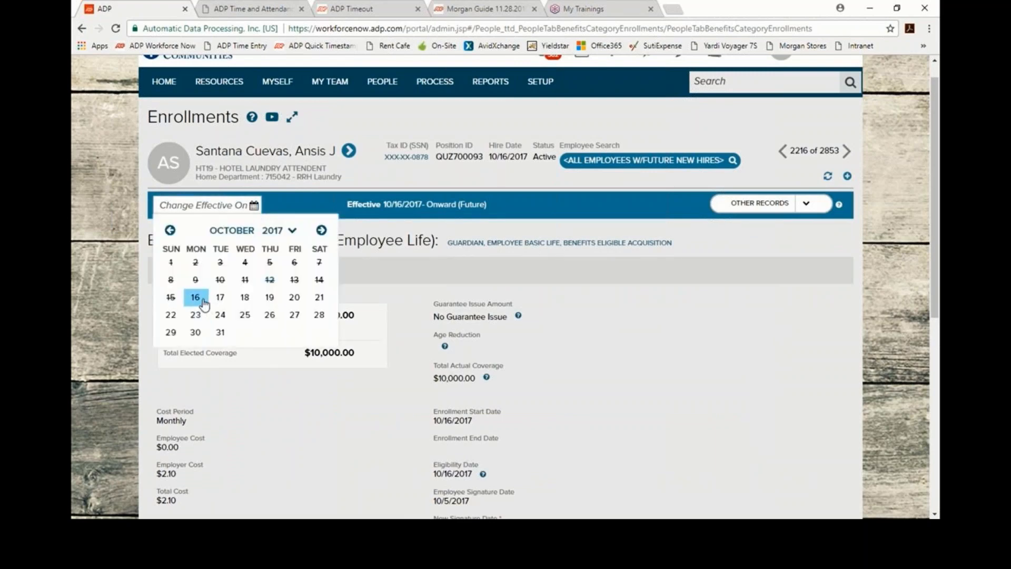
left_click(196, 298)
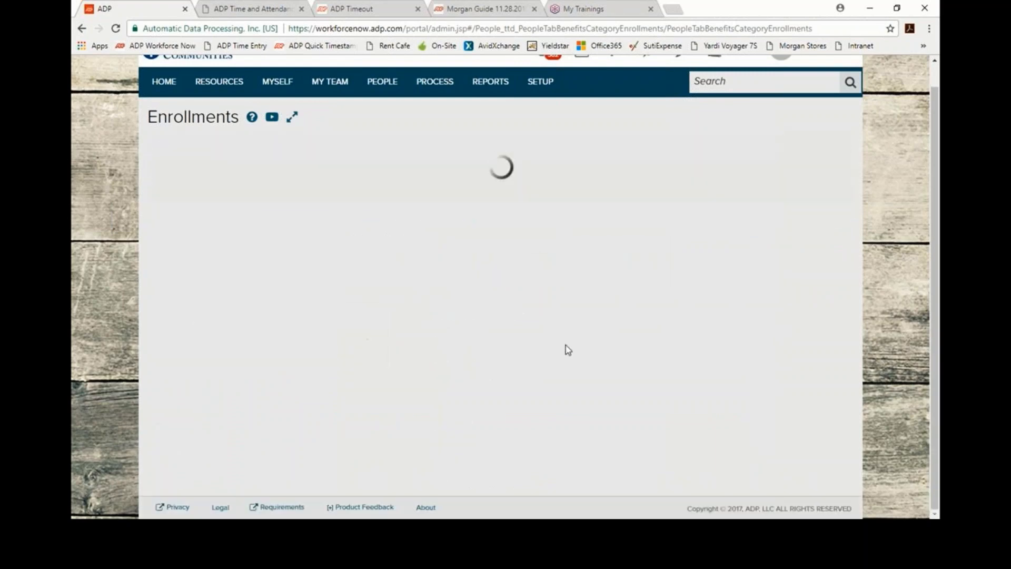
scroll(574, 332, "down", 5)
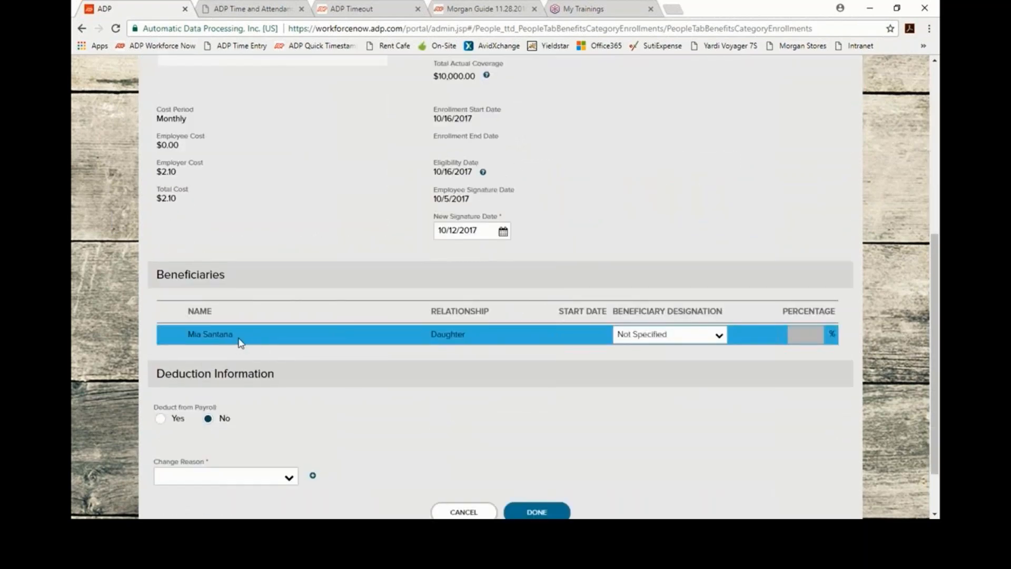
left_click(720, 338)
left_click(720, 337)
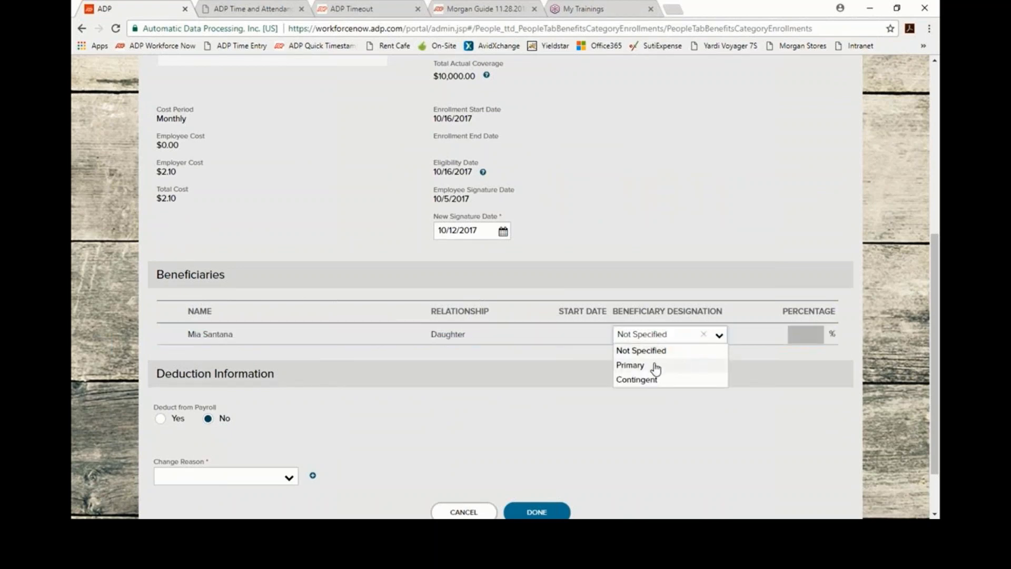
left_click(636, 365)
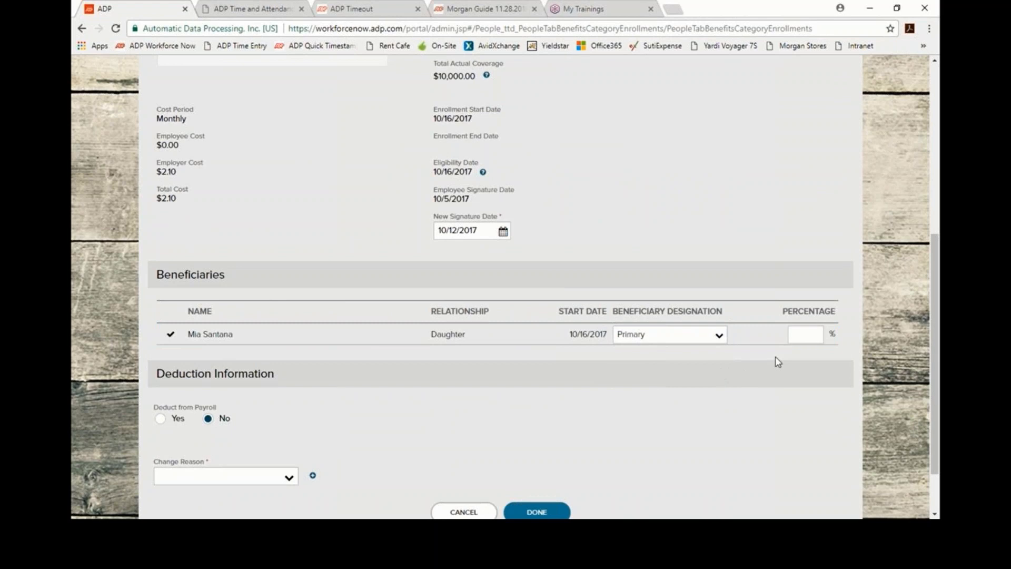
left_click(812, 336)
Step: Choose change reason NH - New Hire and save the Employee Basic Life changes
left_click(289, 478)
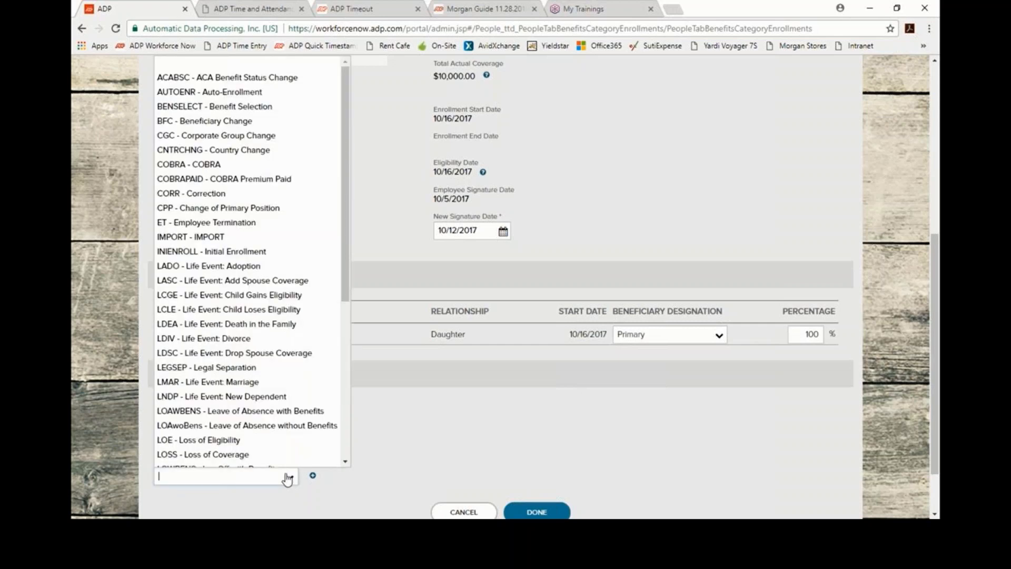
scroll(197, 295, "down", 3)
left_click(190, 318)
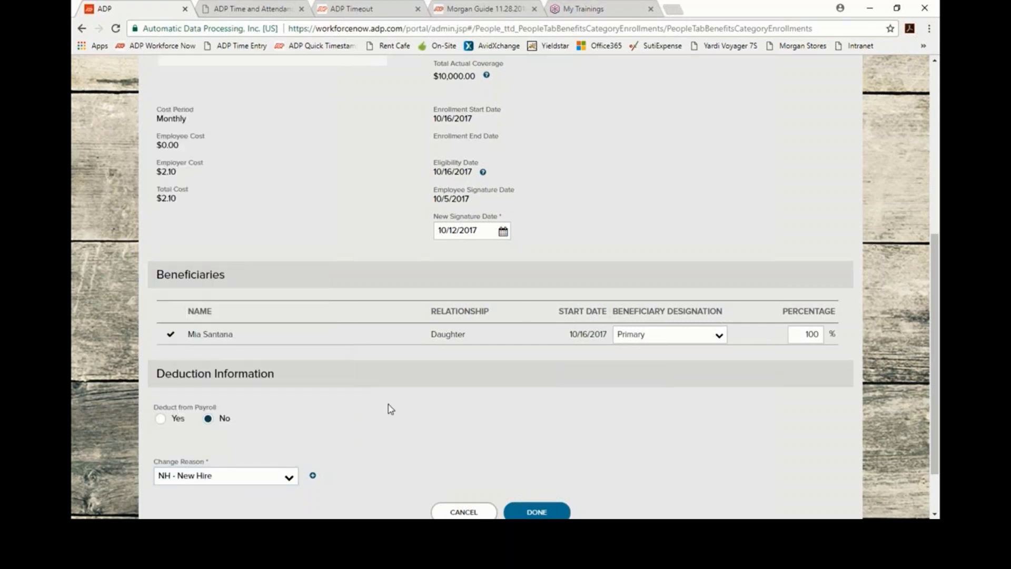
scroll(398, 390, "down", 2)
left_click(540, 452)
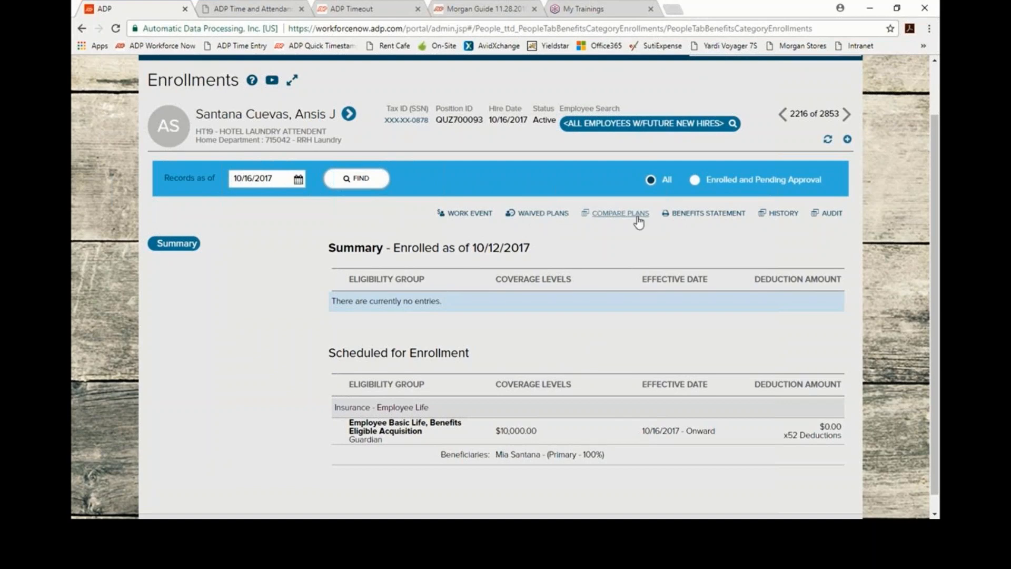
Step: Open Waived Plans with Find as of set to October 16, 2017 to list waivable plan types
left_click(550, 216)
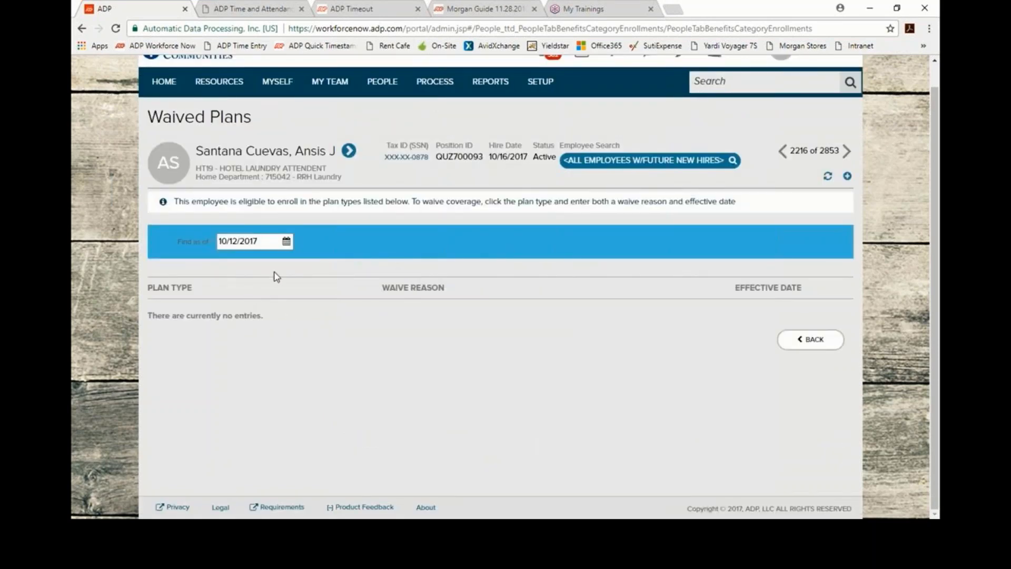
left_click(287, 241)
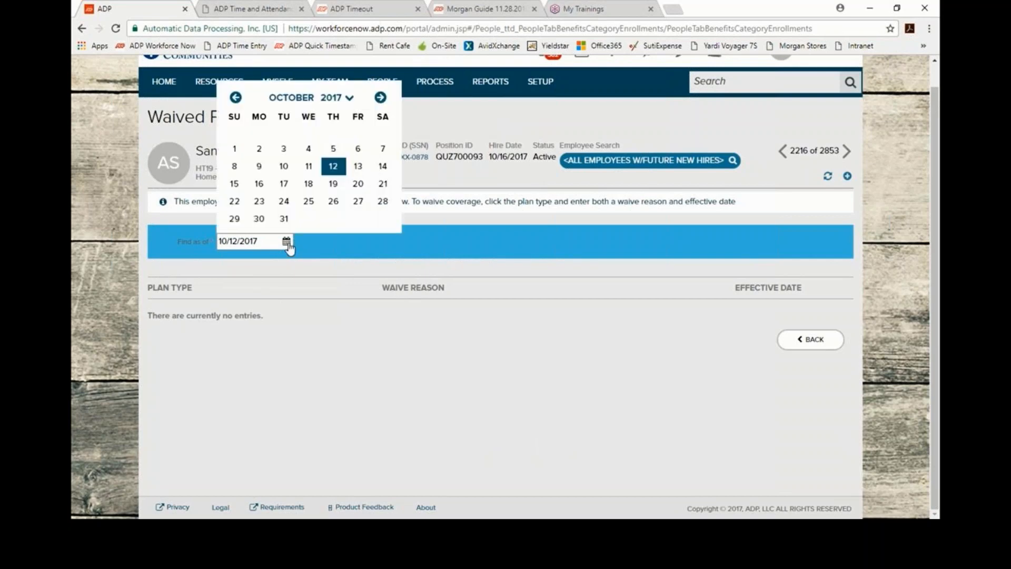
left_click(259, 184)
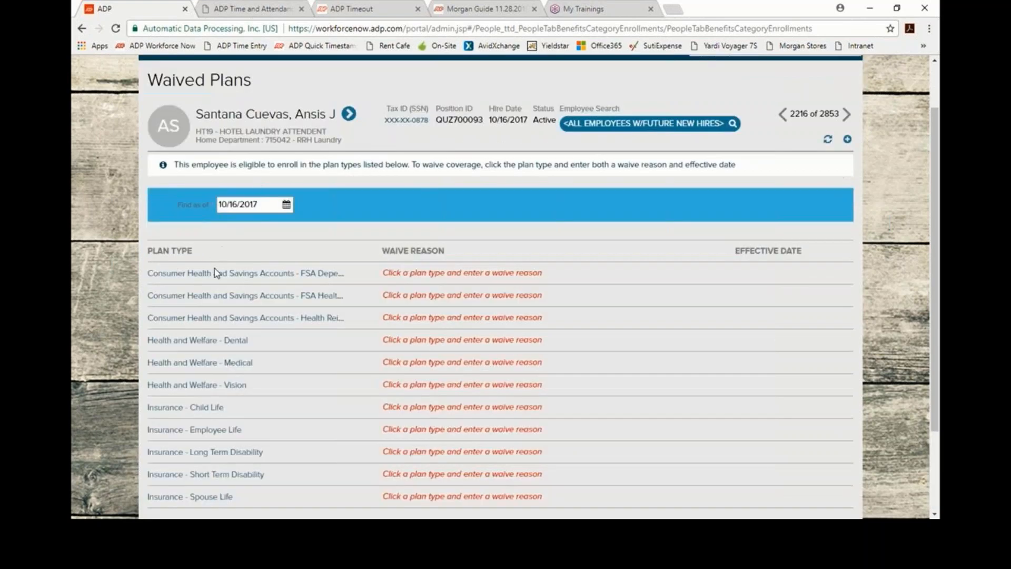
scroll(231, 399, "down", 3)
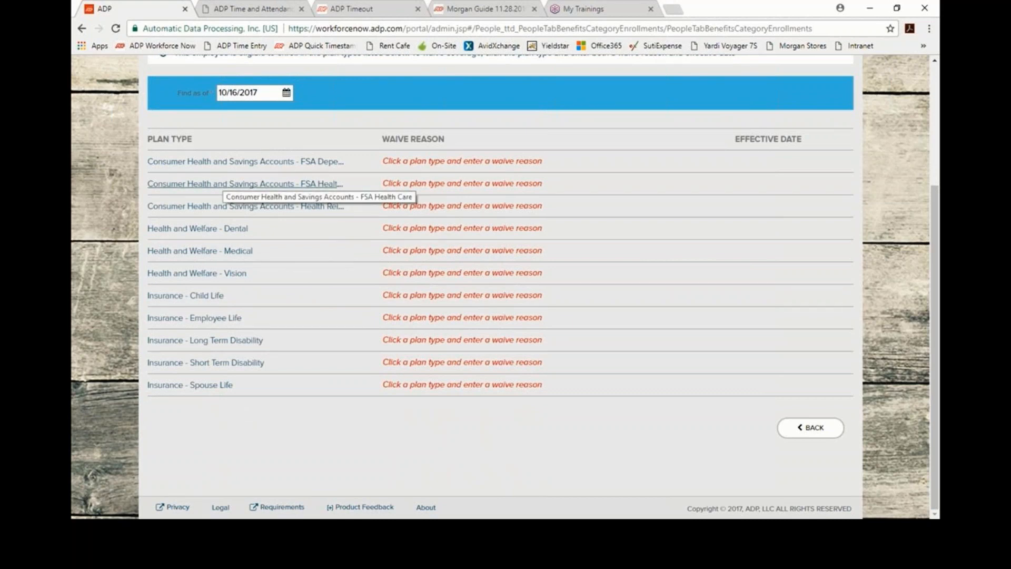
Step: Waive Health and Welfare - Medical effective 10/16/2017 with reason TOOEXP - Too Expensive, and save
left_click(221, 252)
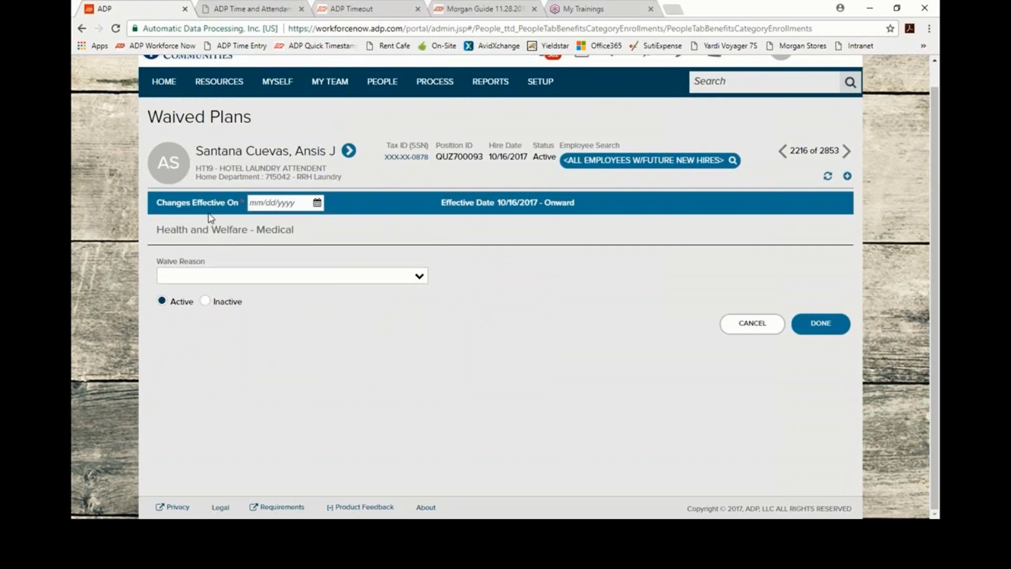
left_click(317, 204)
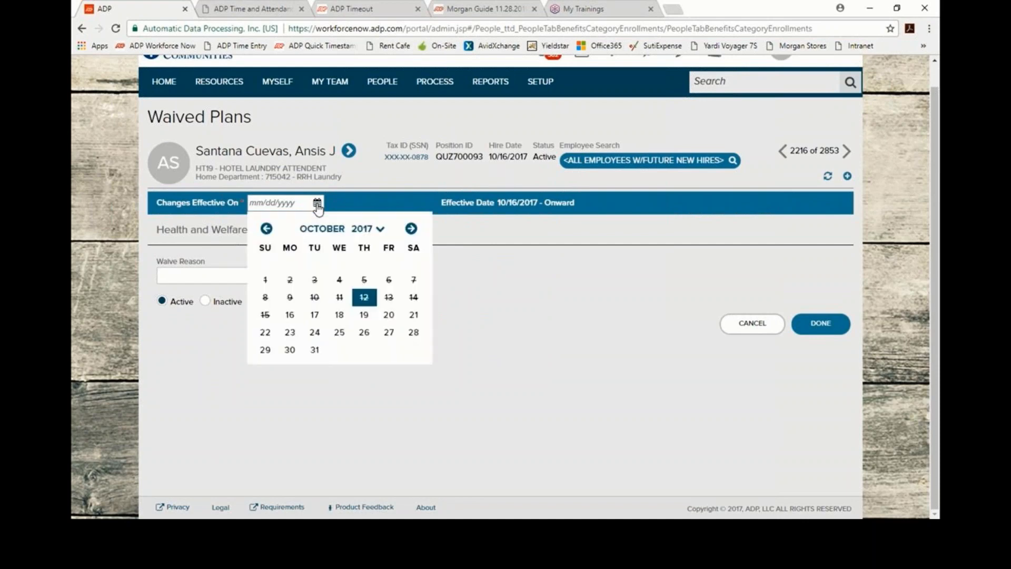
left_click(290, 315)
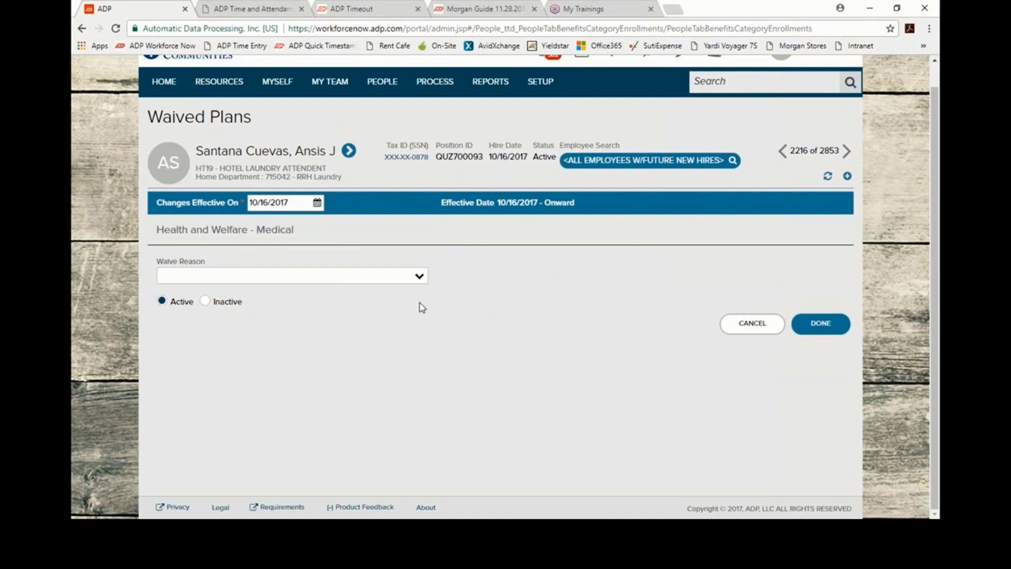
left_click(419, 278)
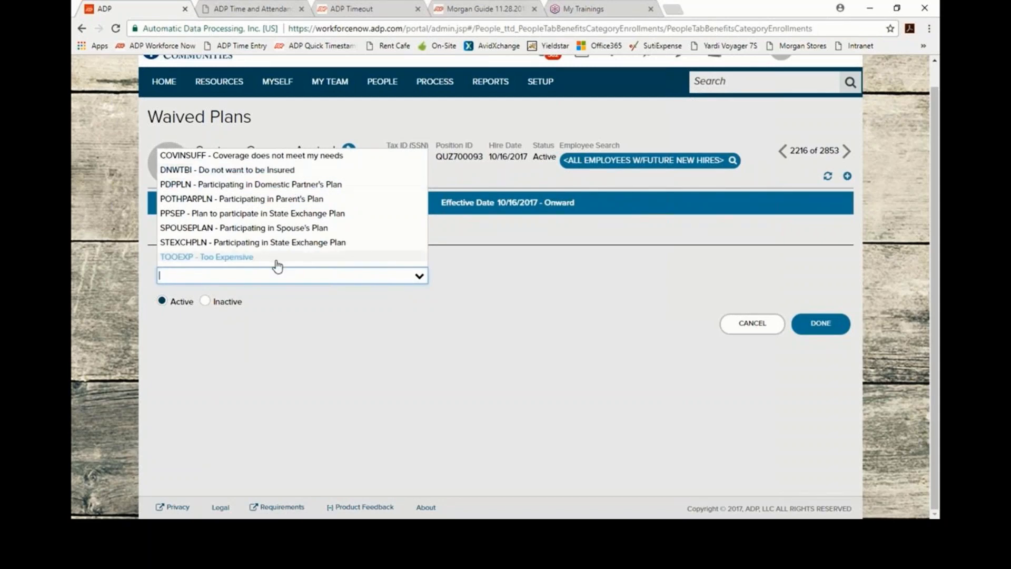
left_click(190, 259)
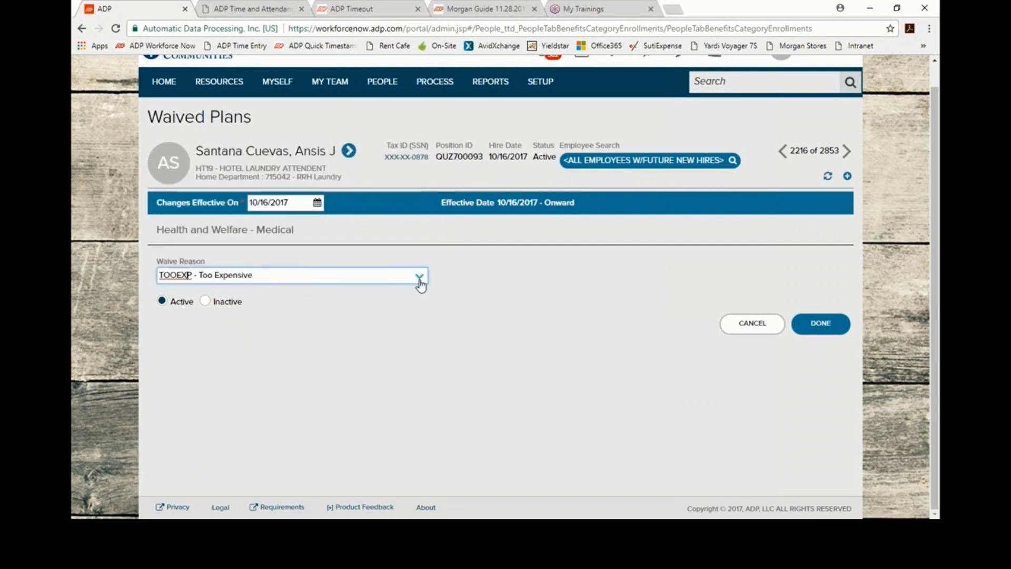
left_click(421, 282)
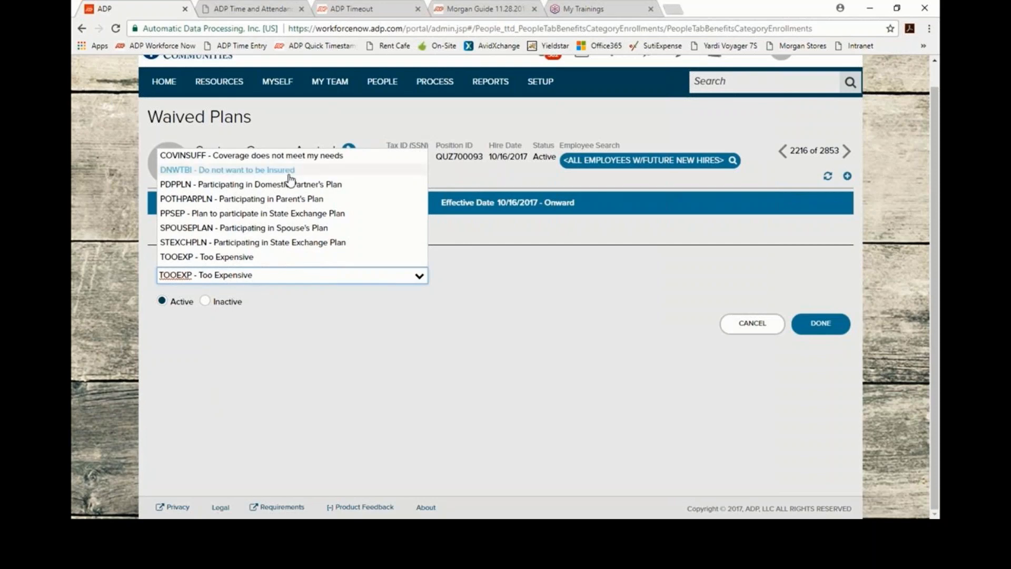
left_click(505, 255)
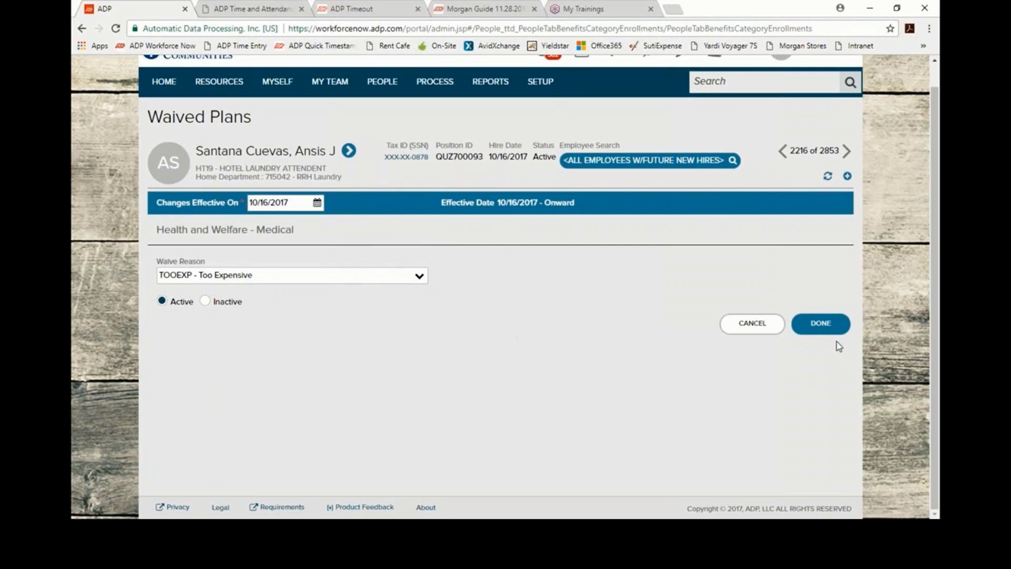
left_click(830, 328)
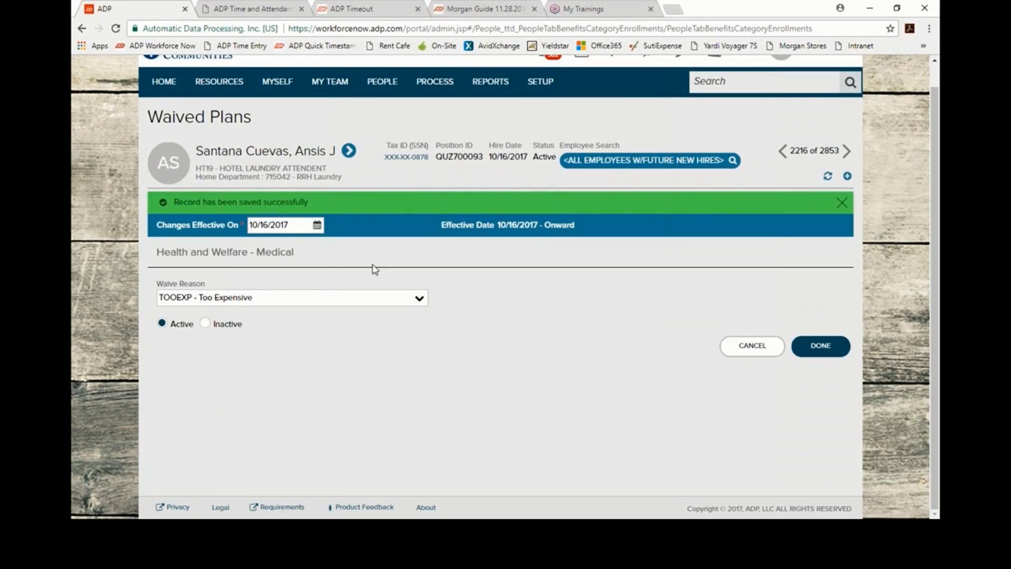
Step: Return to the employee's benefit Enrollments page
left_click(383, 83)
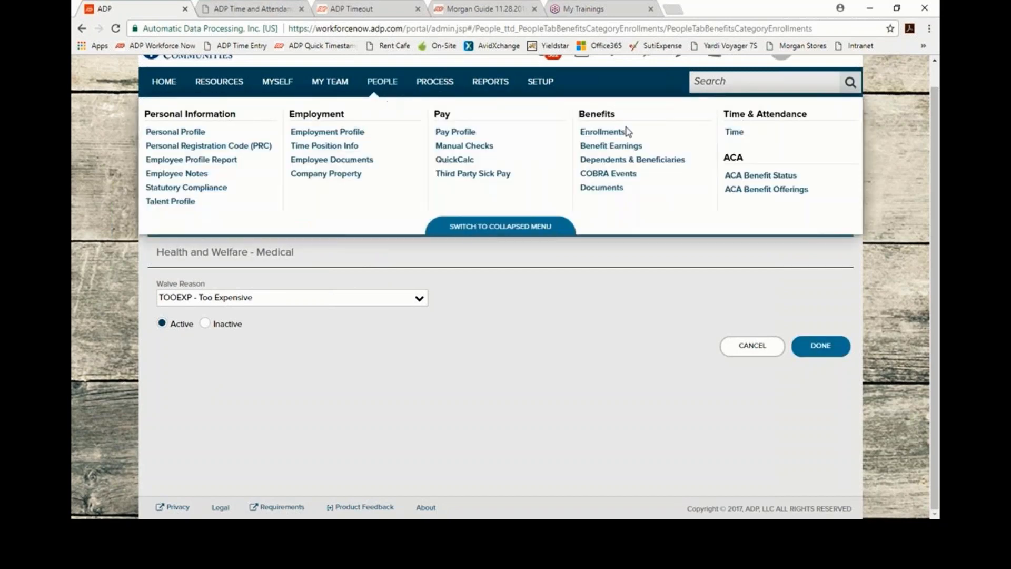
left_click(606, 133)
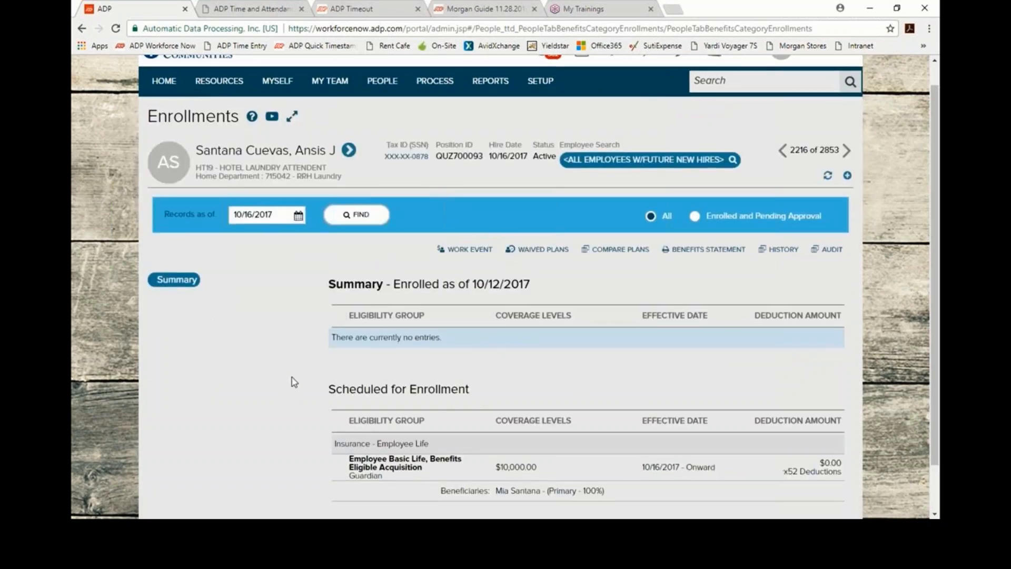
scroll(294, 382, "down", 2)
scroll(294, 382, "up", 1)
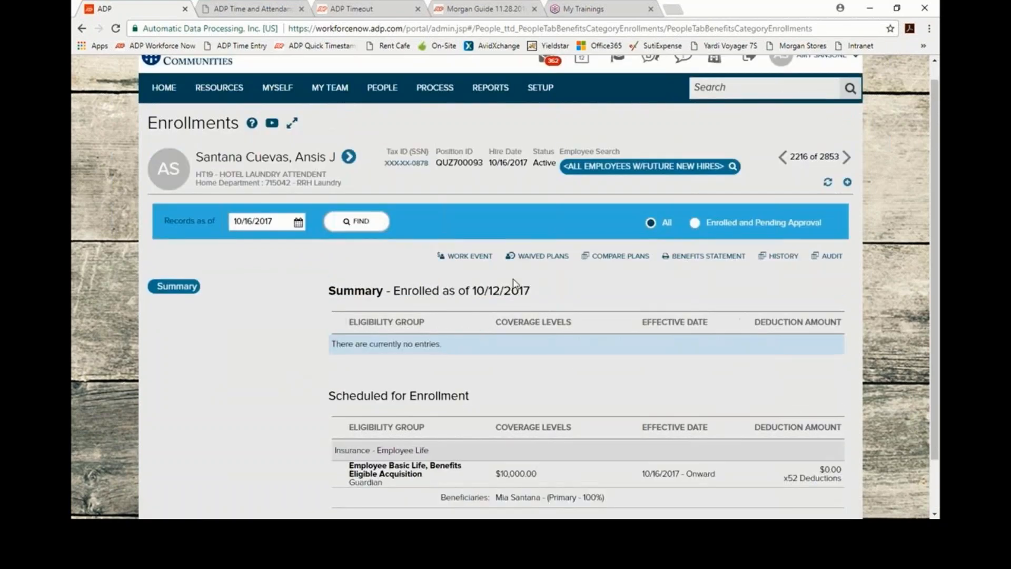
Step: Review waived plans as of 10/16/2017, confirming Medical waived as Too Expensive, then go back
left_click(549, 259)
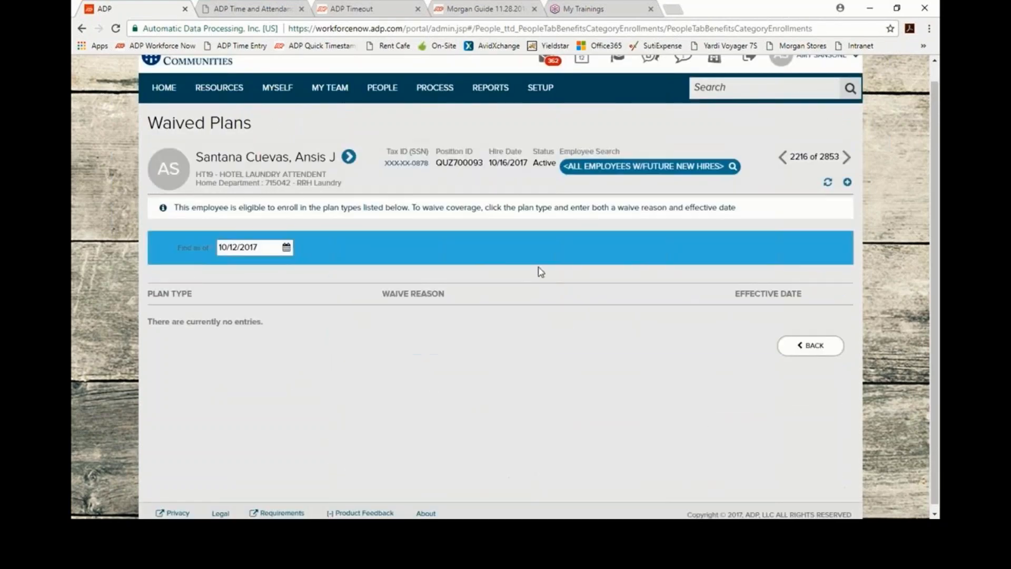
left_click(286, 247)
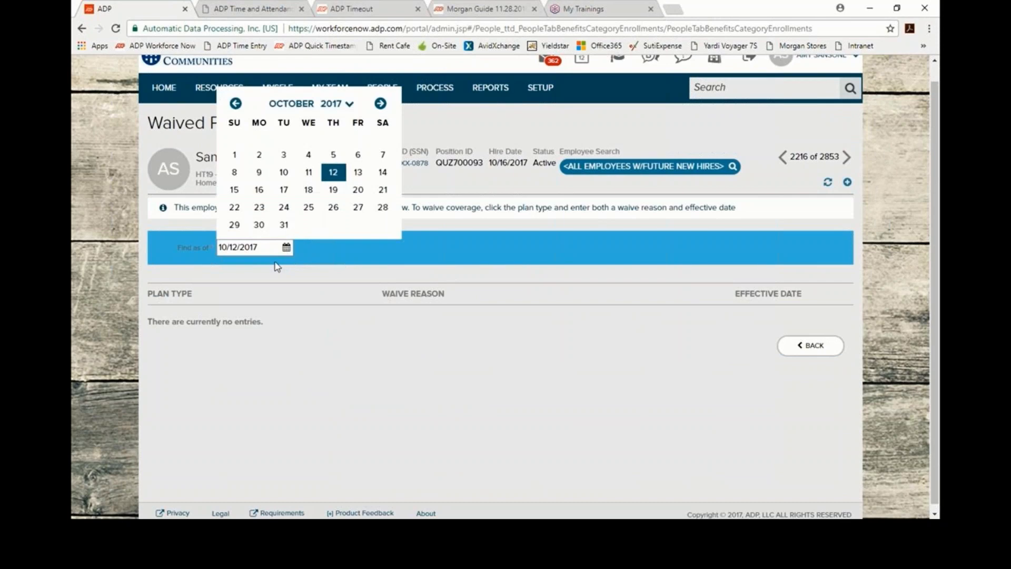
left_click(259, 190)
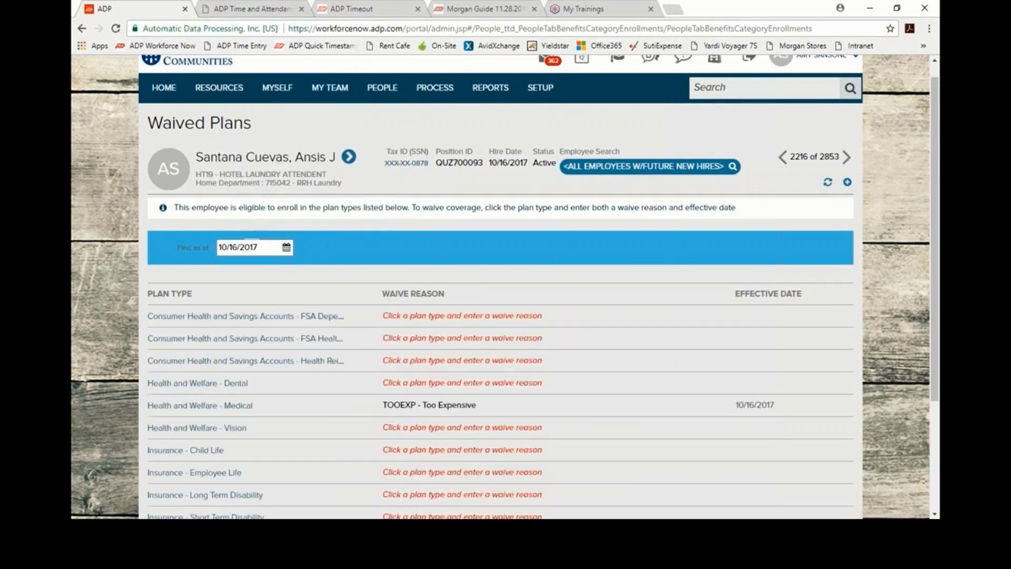
scroll(444, 399, "down", 1)
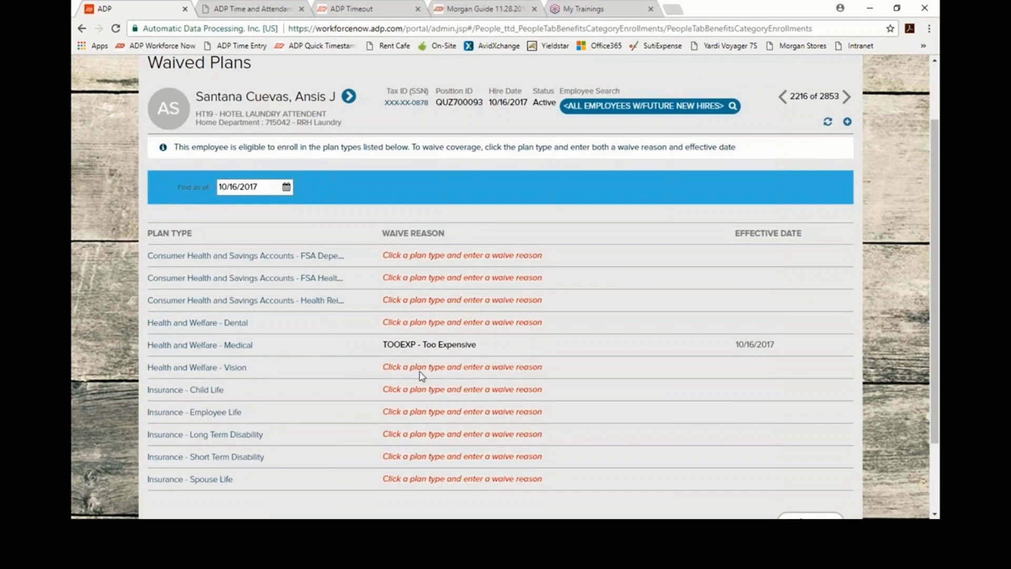
scroll(424, 376, "down", 3)
left_click(816, 428)
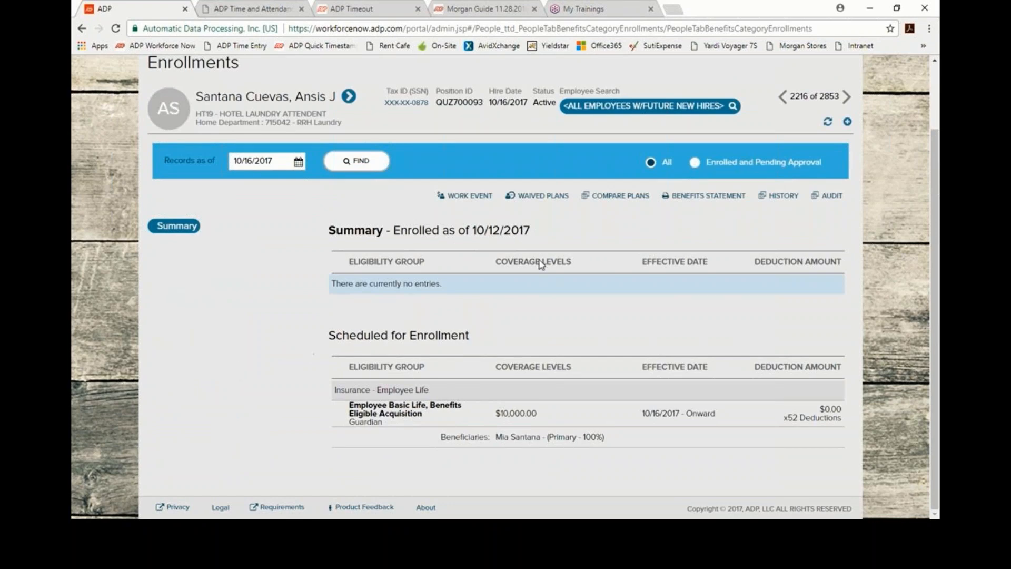
Step: Revisit Waived Plans, return to Enrollments, then pause the waiver video and exit full screen
left_click(540, 196)
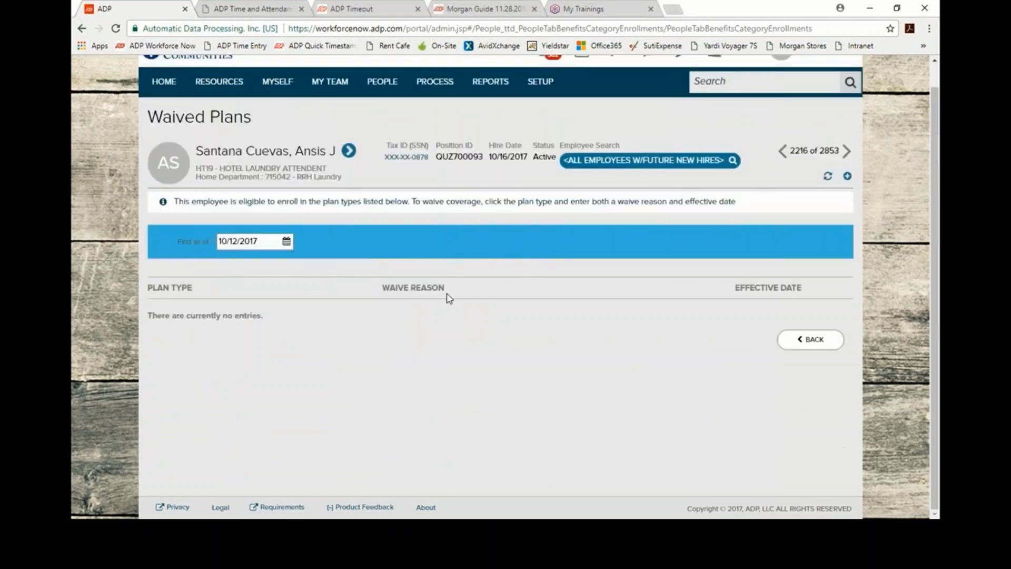
left_click(286, 242)
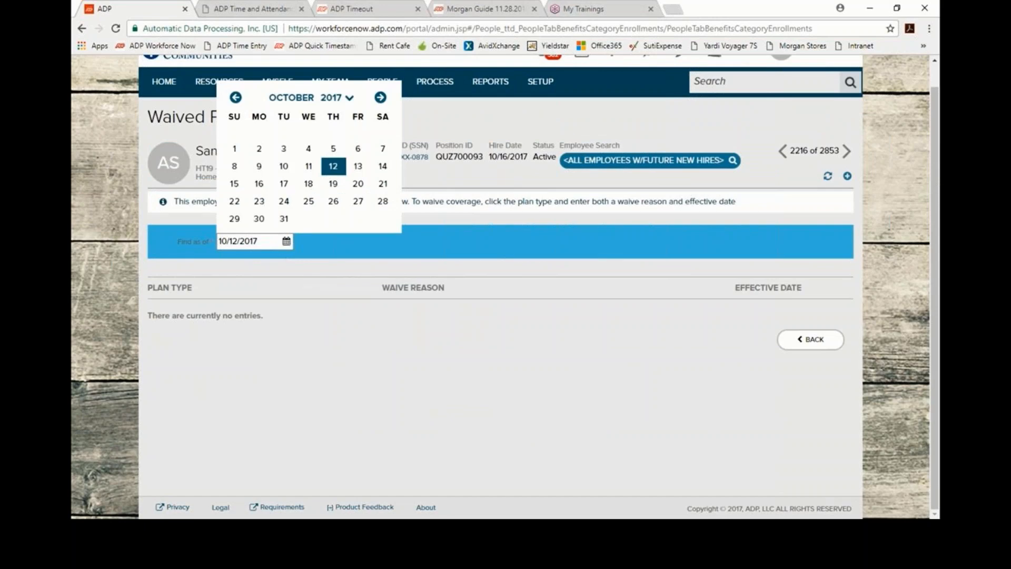
left_click(793, 339)
scroll(190, 316, "down", 1)
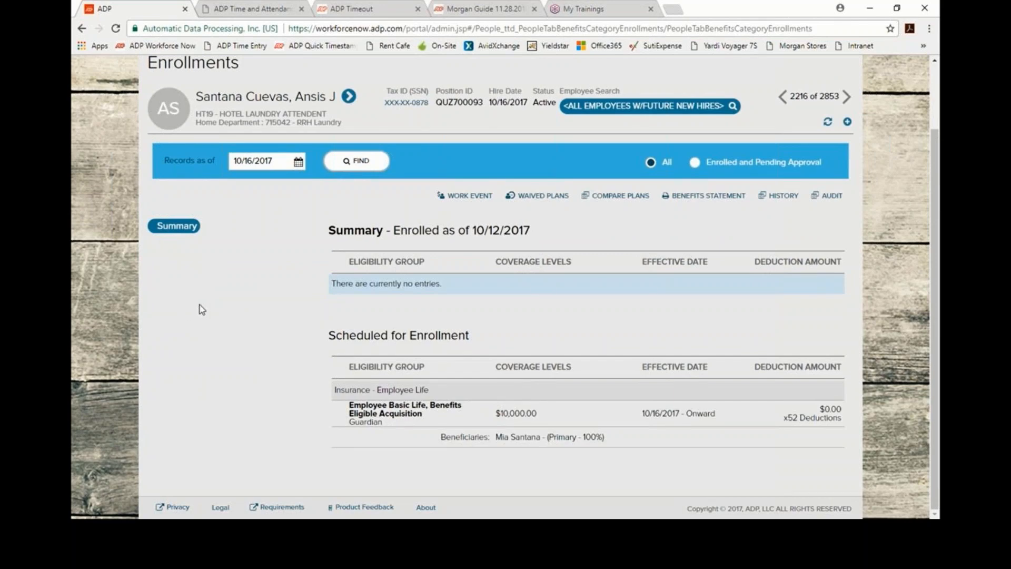
left_click(375, 425)
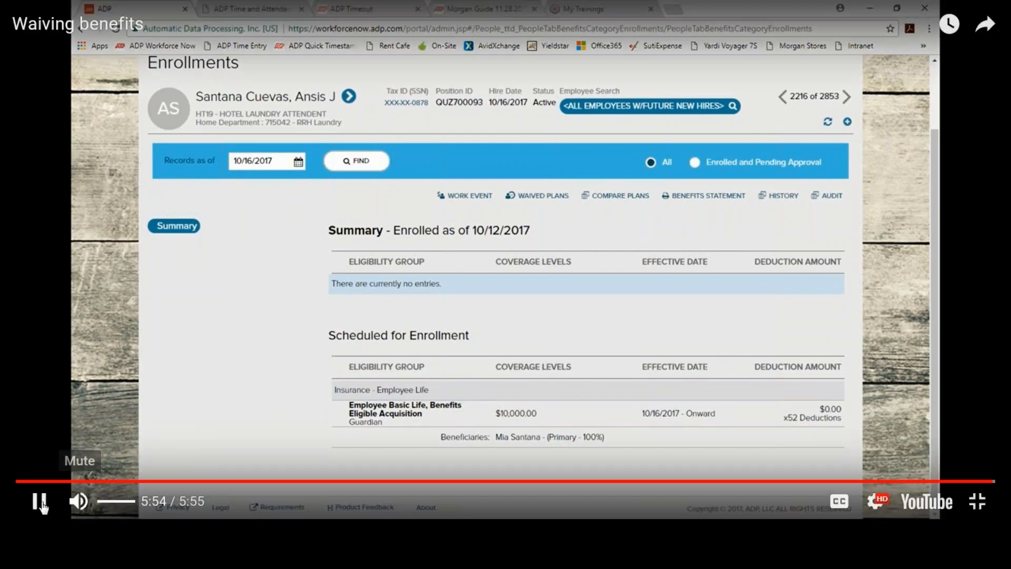
left_click(39, 503)
key("Escape")
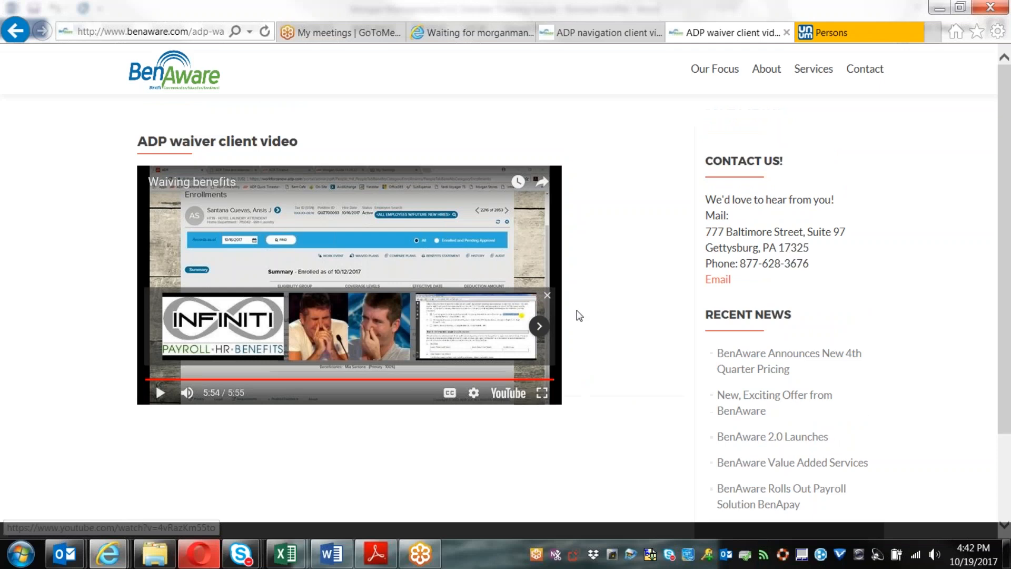